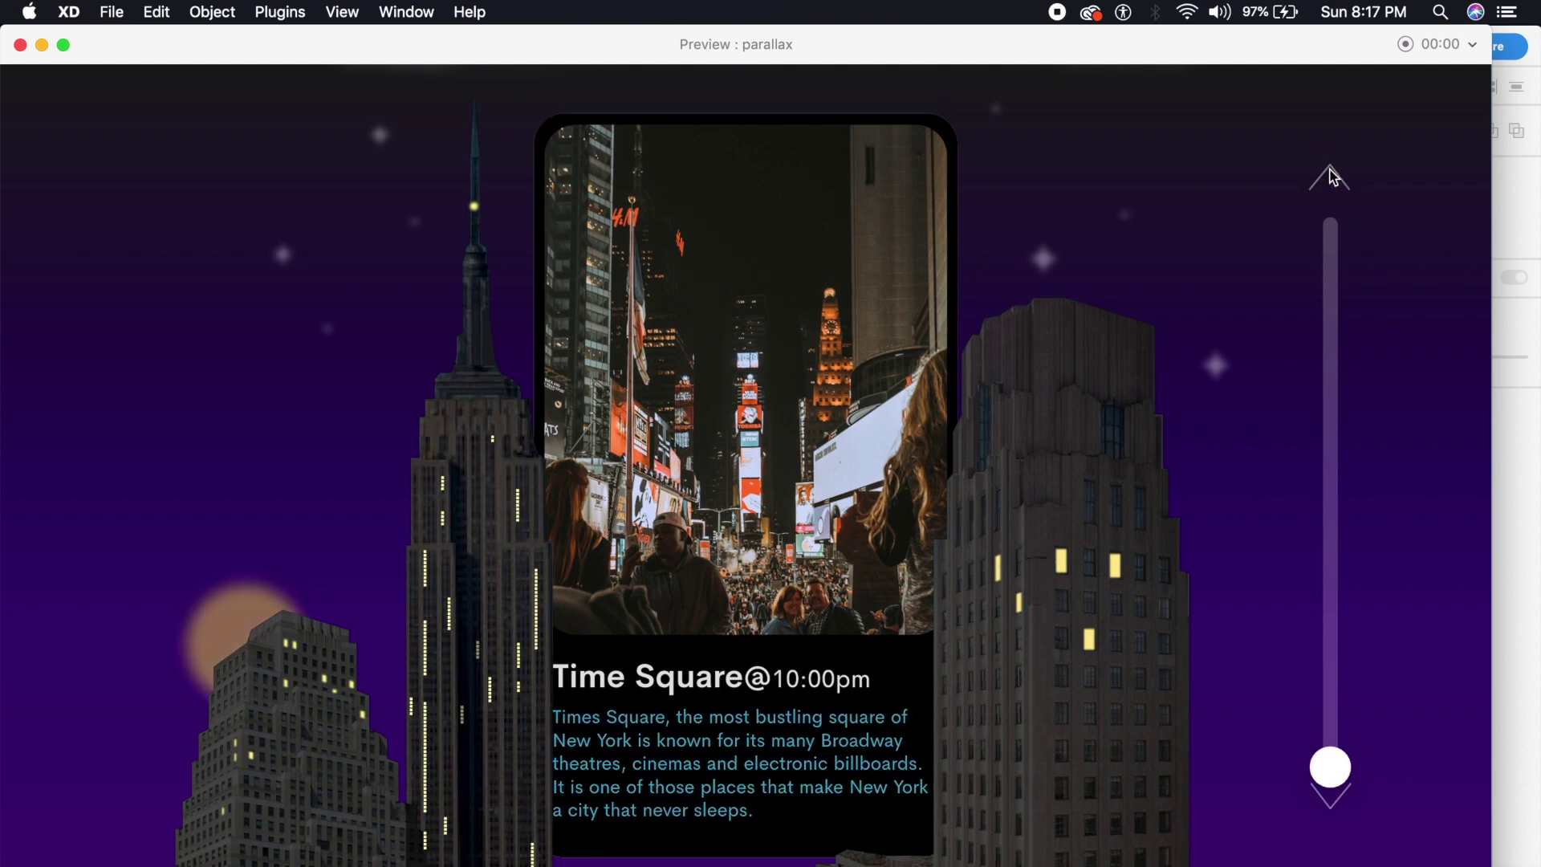
Return the parallax preview to the daytime scene and close the preview
left_click(1331, 173)
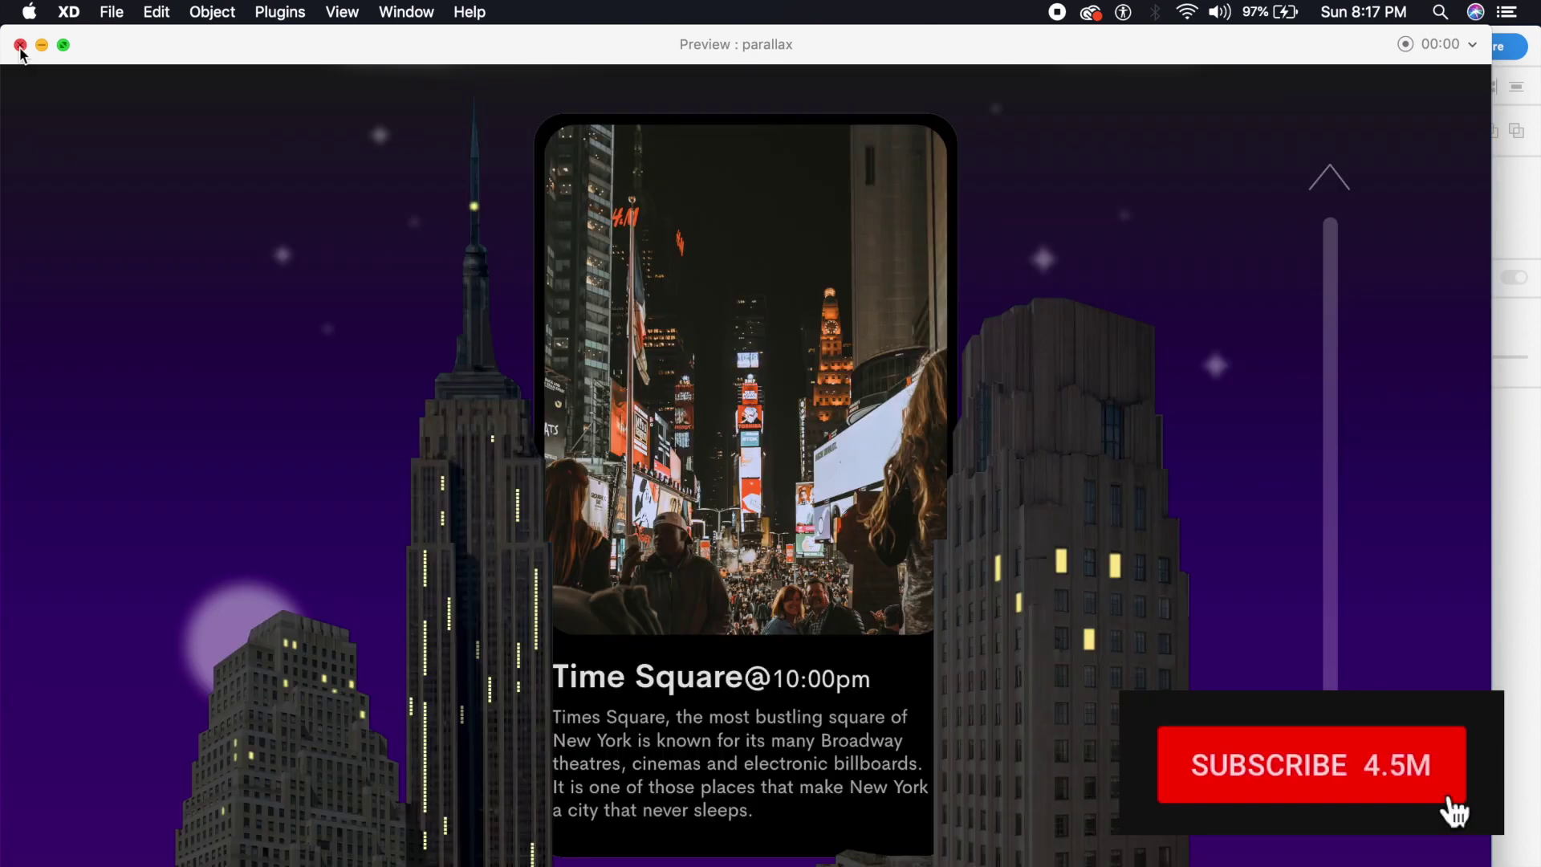
left_click(20, 45)
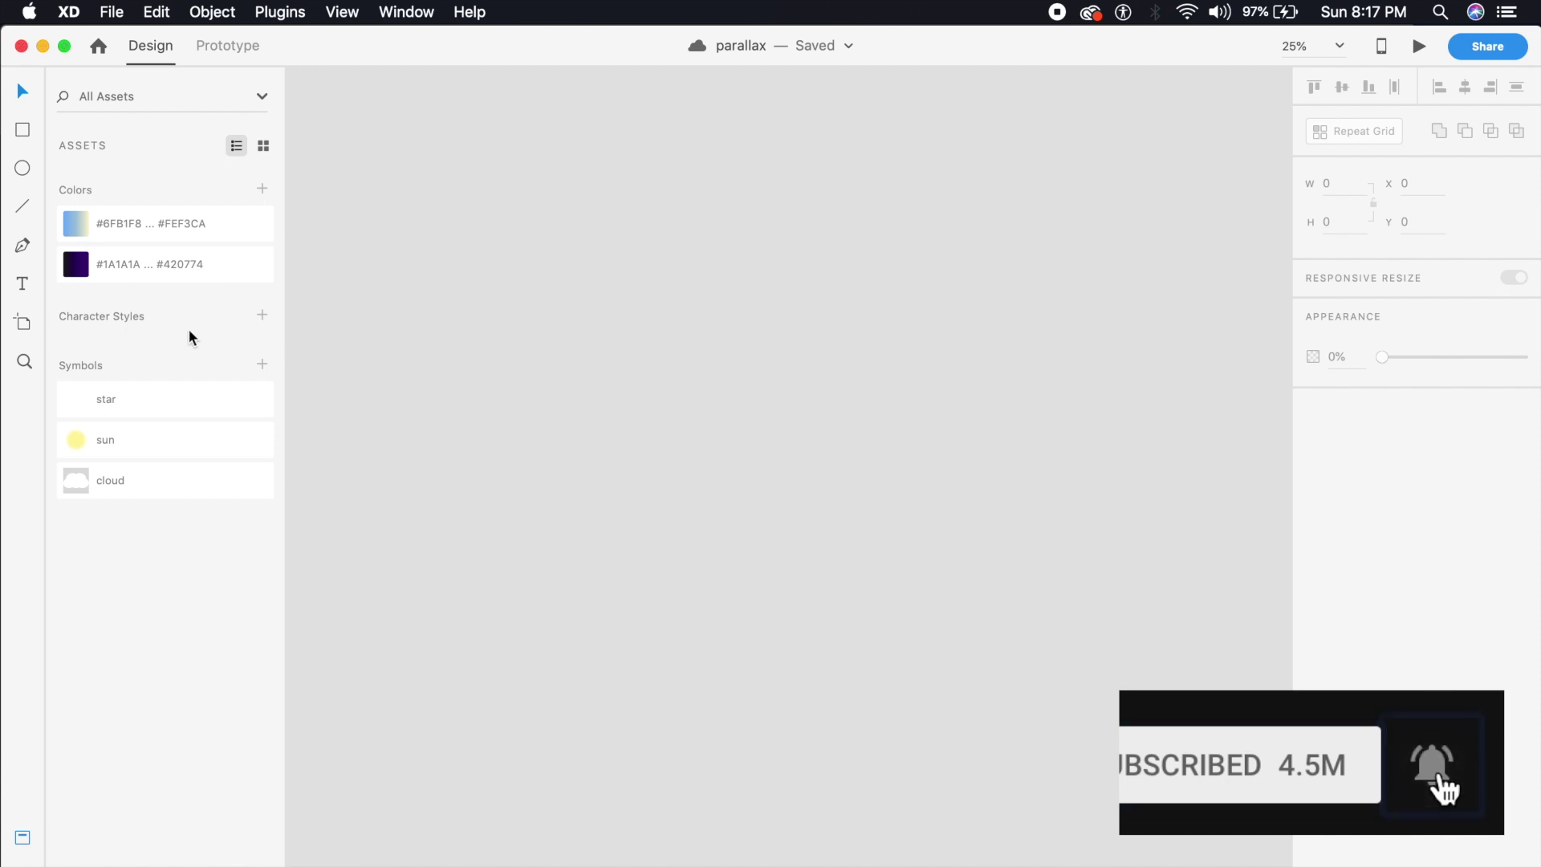
Create a new Web 1920 artboard, 1920 × 1080, on the empty canvas
left_click(24, 326)
scroll(1468, 684, "down", 3)
left_click(1356, 863)
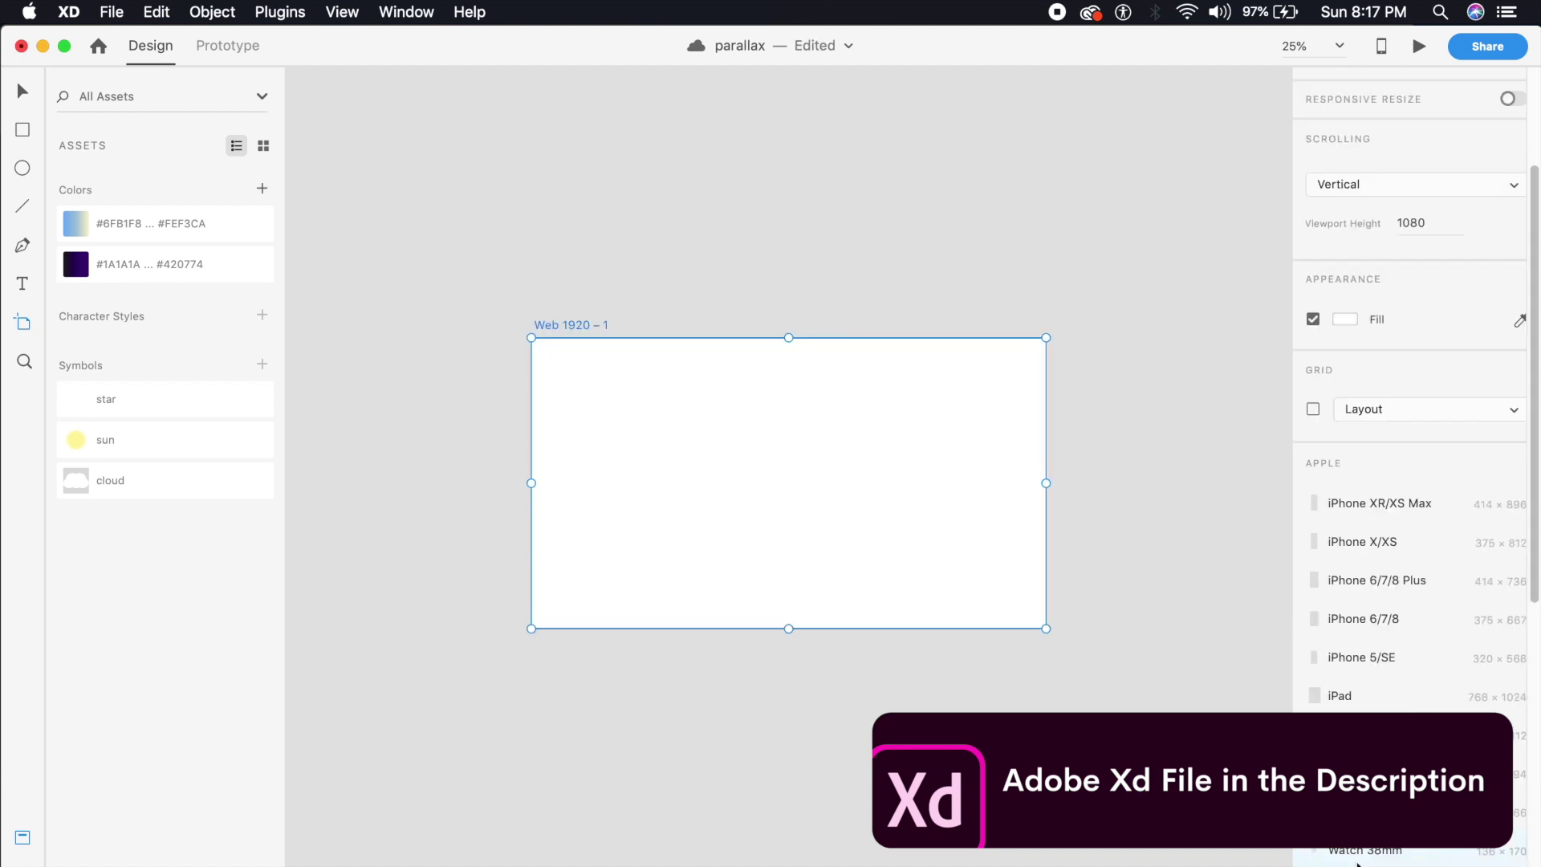
Rename the new artboard as "first page"
left_click(22, 90)
key("super+equal")
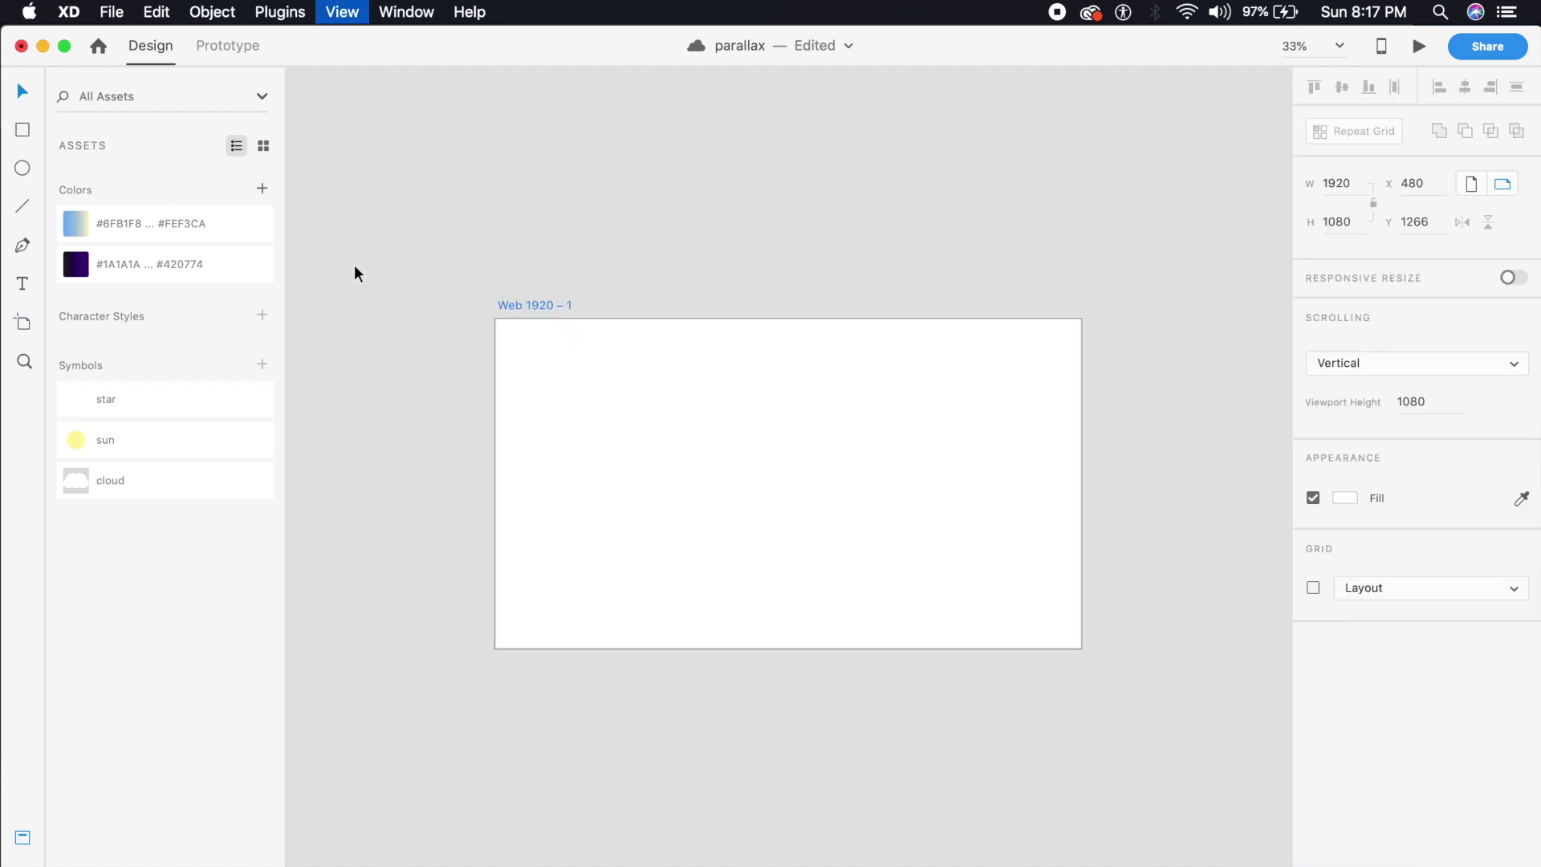
double_click(508, 256)
type("first page")
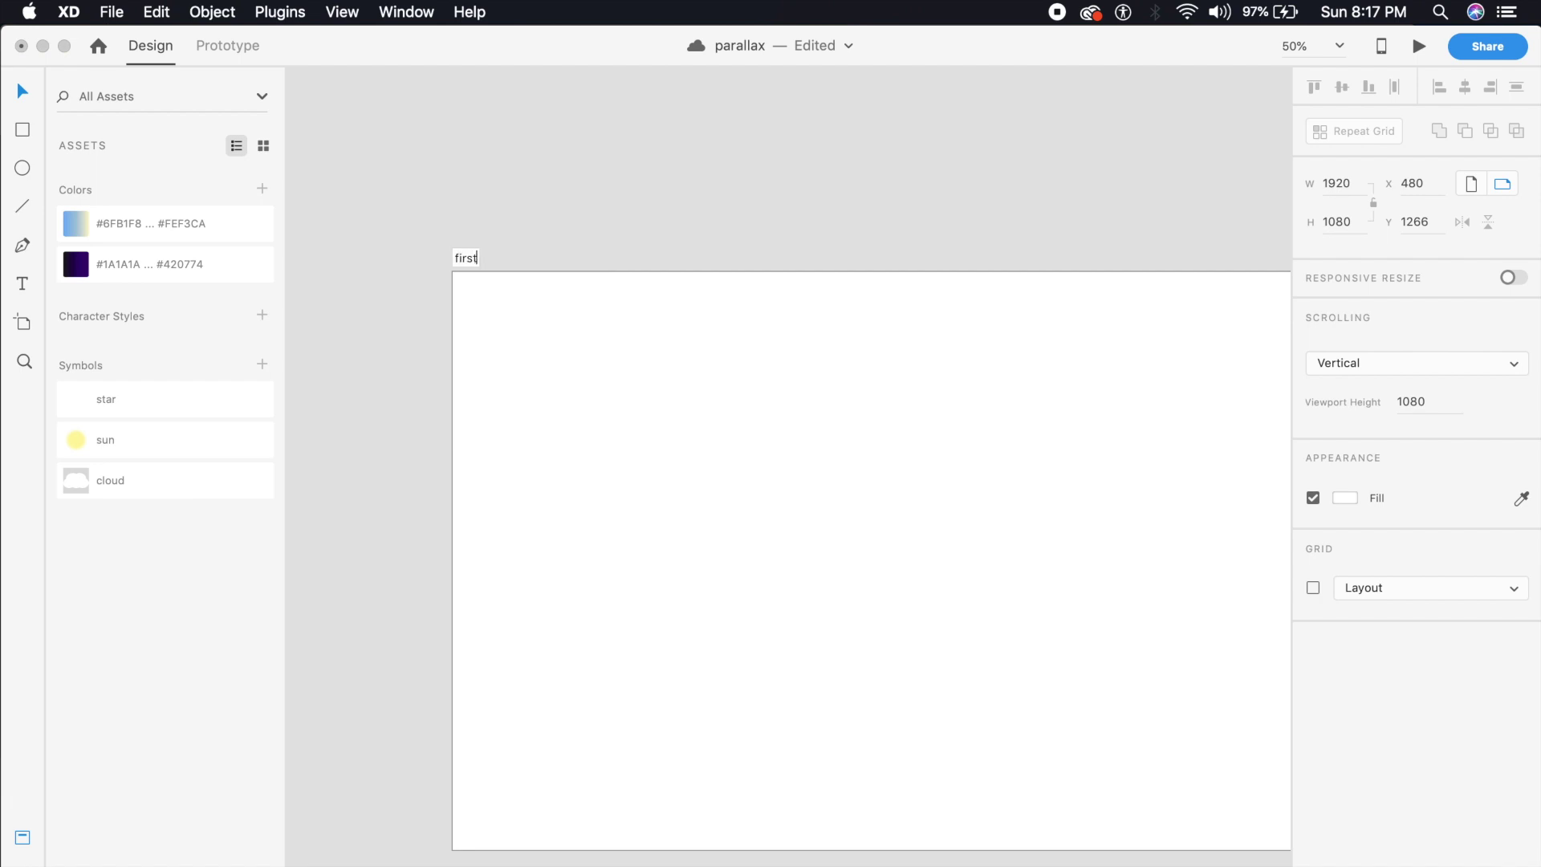
key("Return")
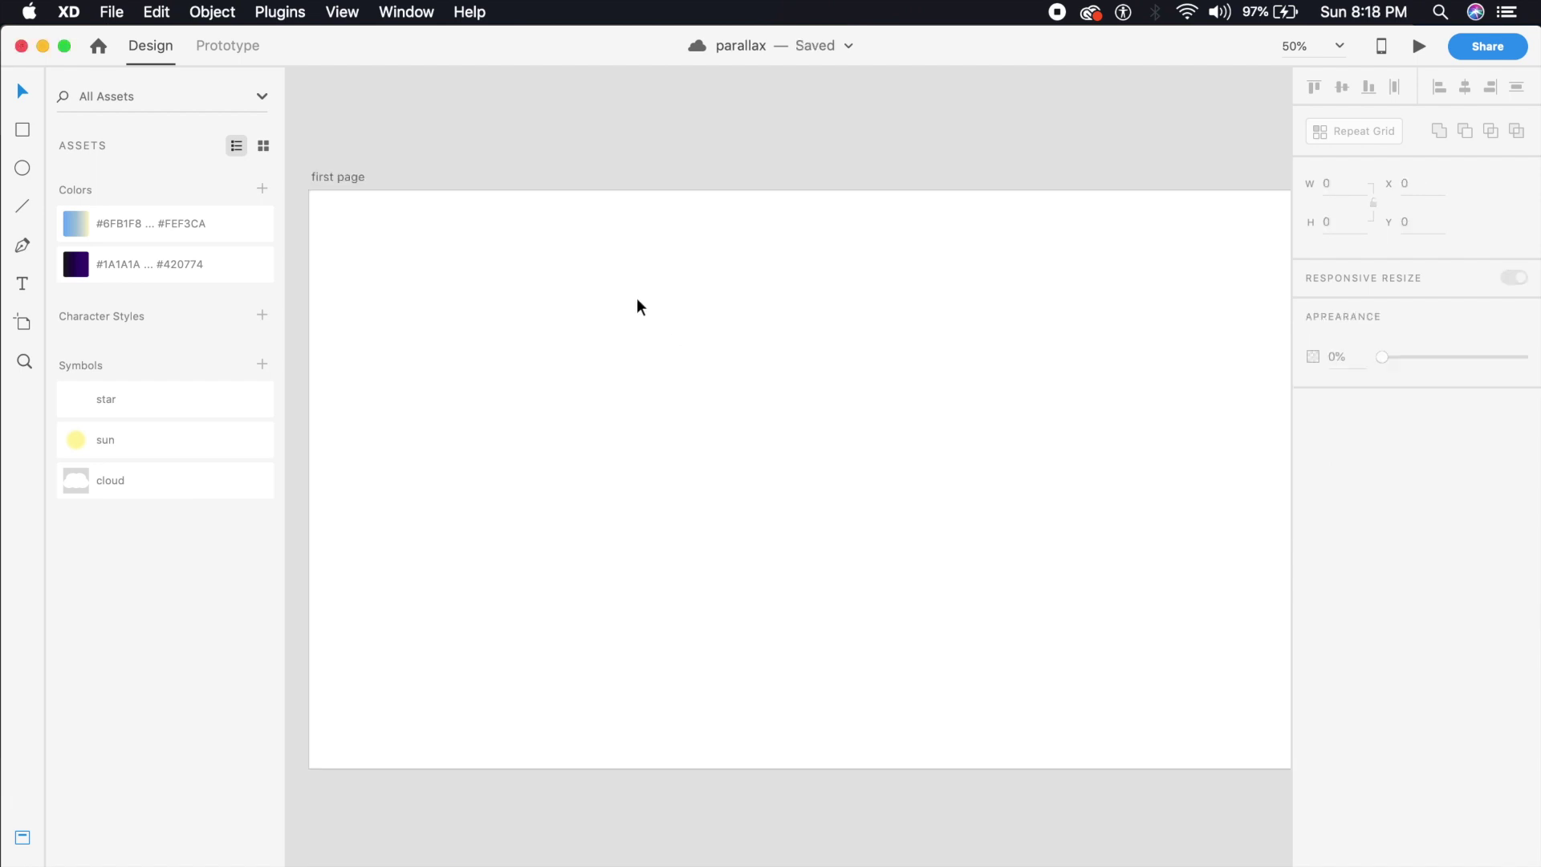
Draw a 1920 × 1080 rectangle covering the whole artboard and fill it with the saved #6FB1F8 ... #FEF3CA gradient
left_click(470, 277)
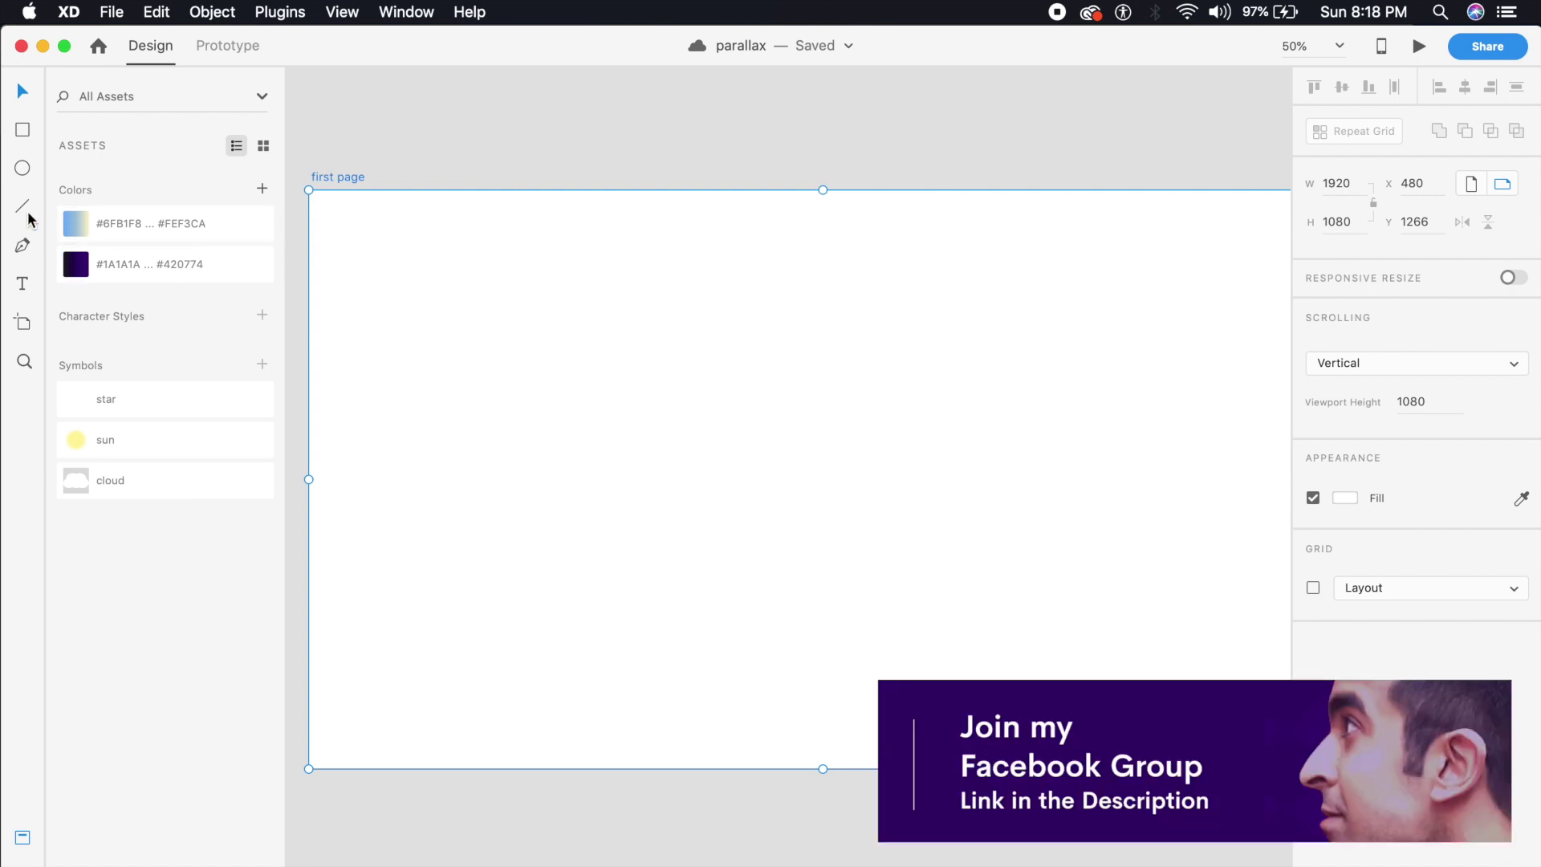
left_click(22, 129)
key("super+minus")
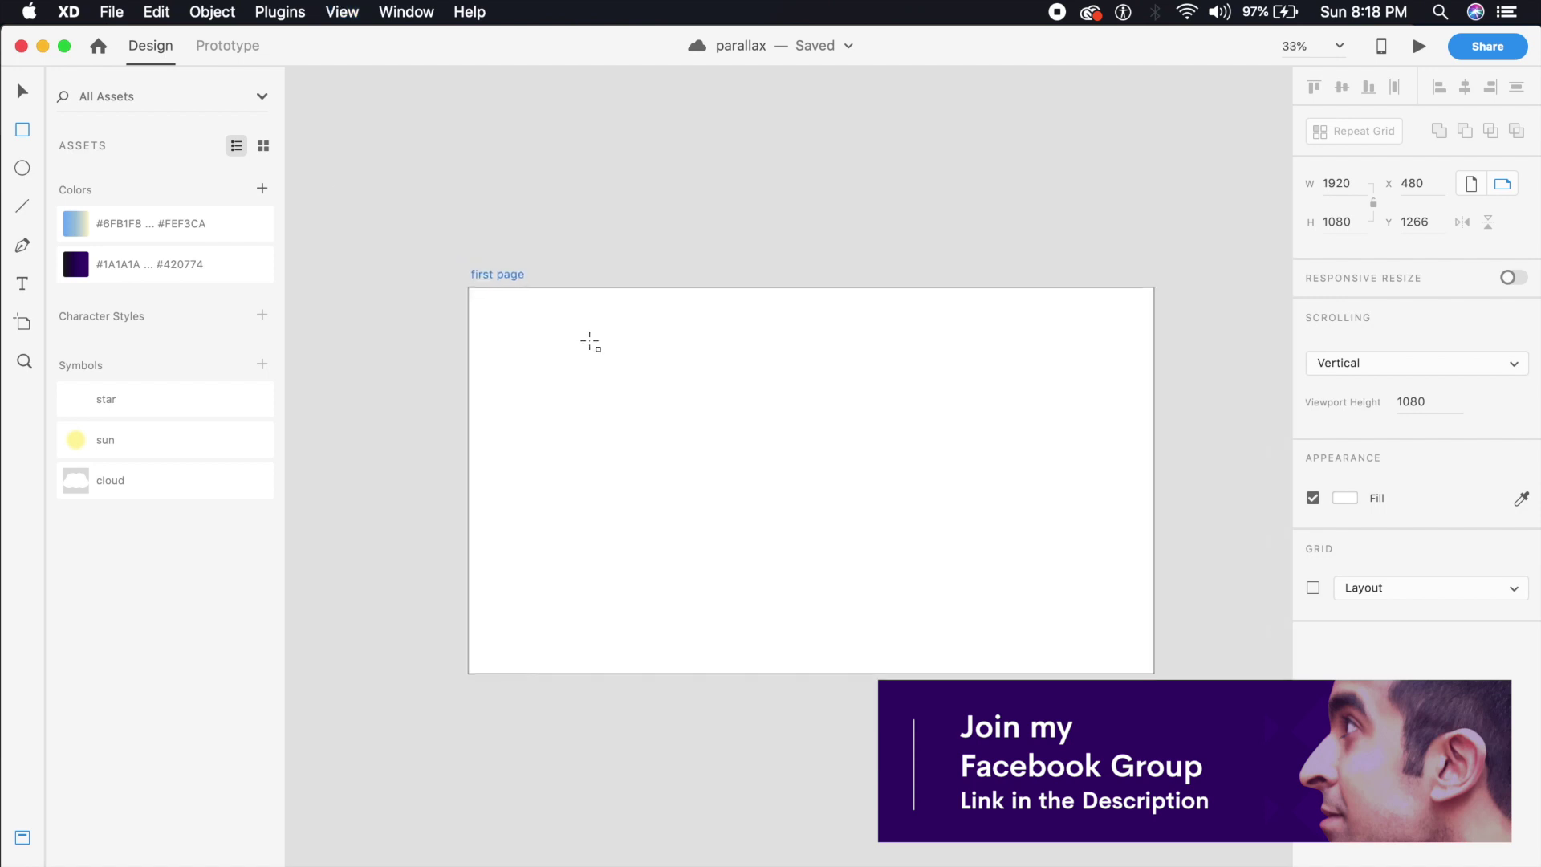
left_click_drag(472, 298, 1151, 671)
left_click(19, 88)
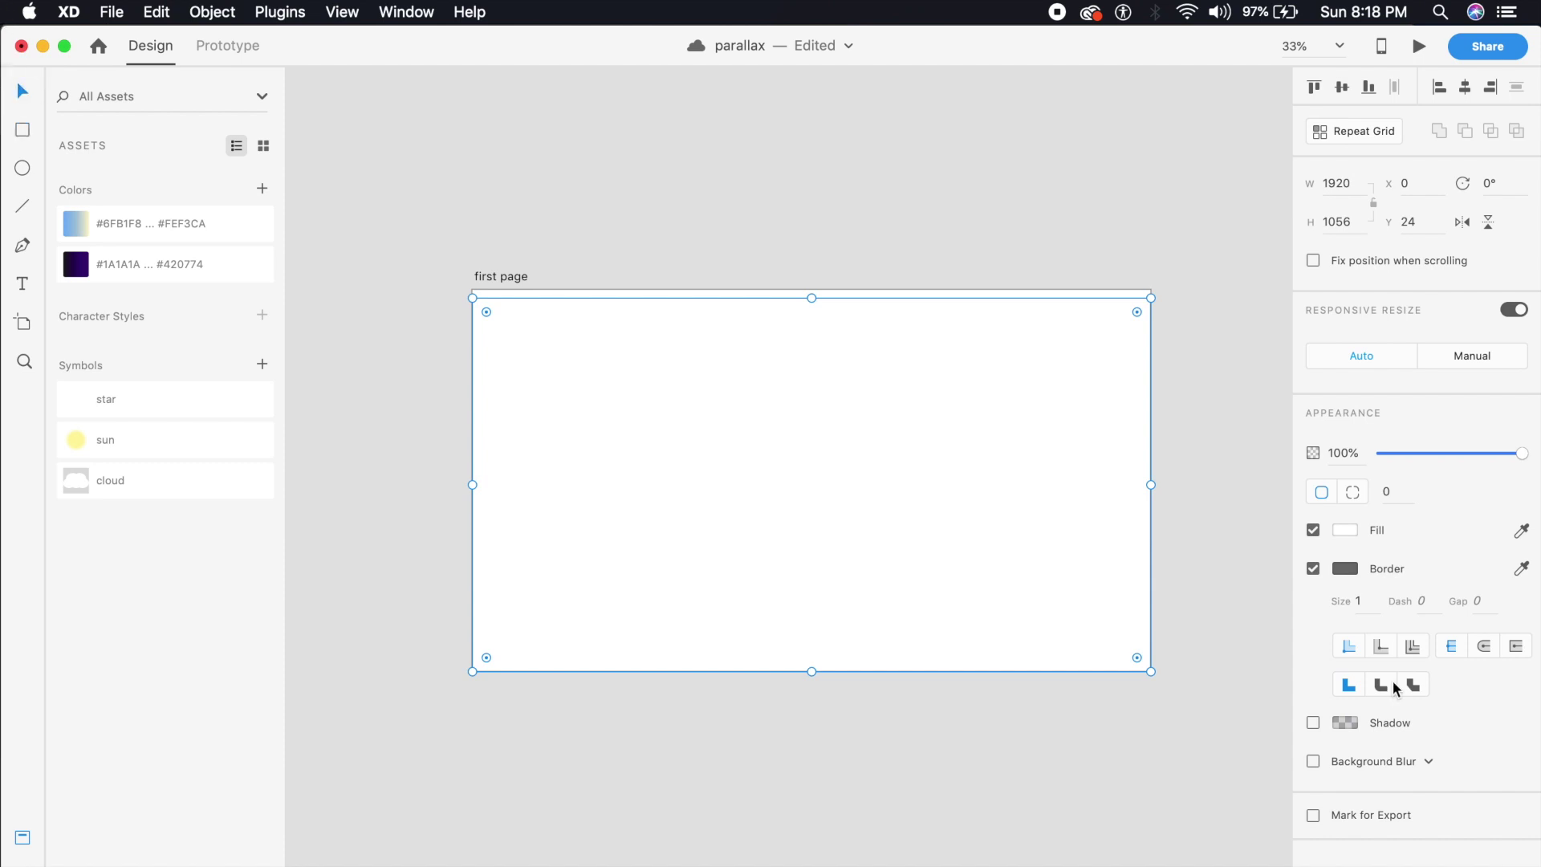
left_click_drag(811, 298, 810, 289)
left_click(206, 220)
left_click(775, 238)
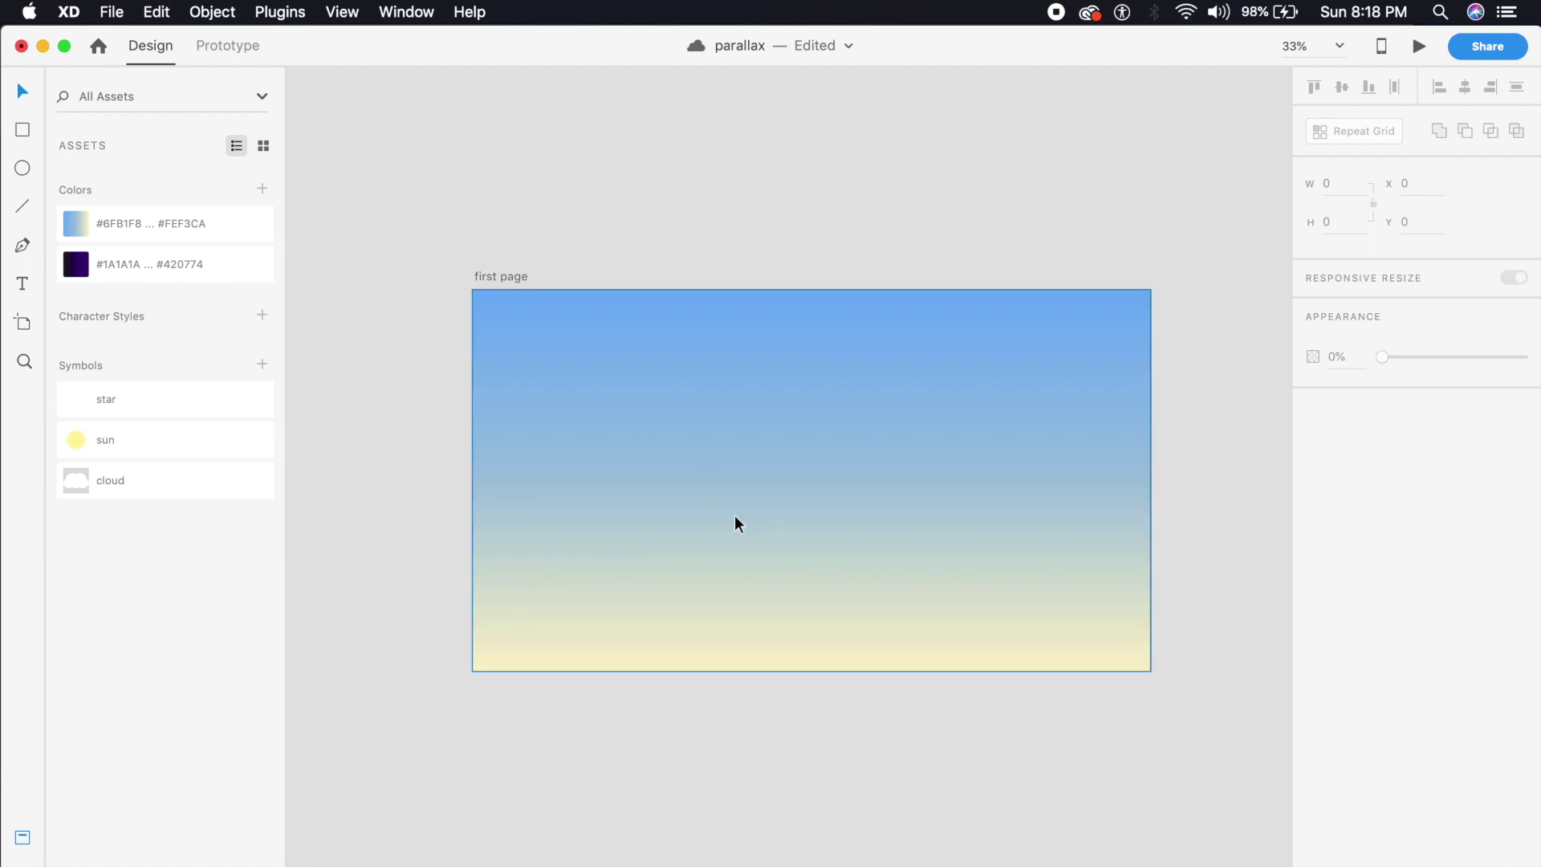
Save the document and lock the gradient background rectangle
key("super+equal")
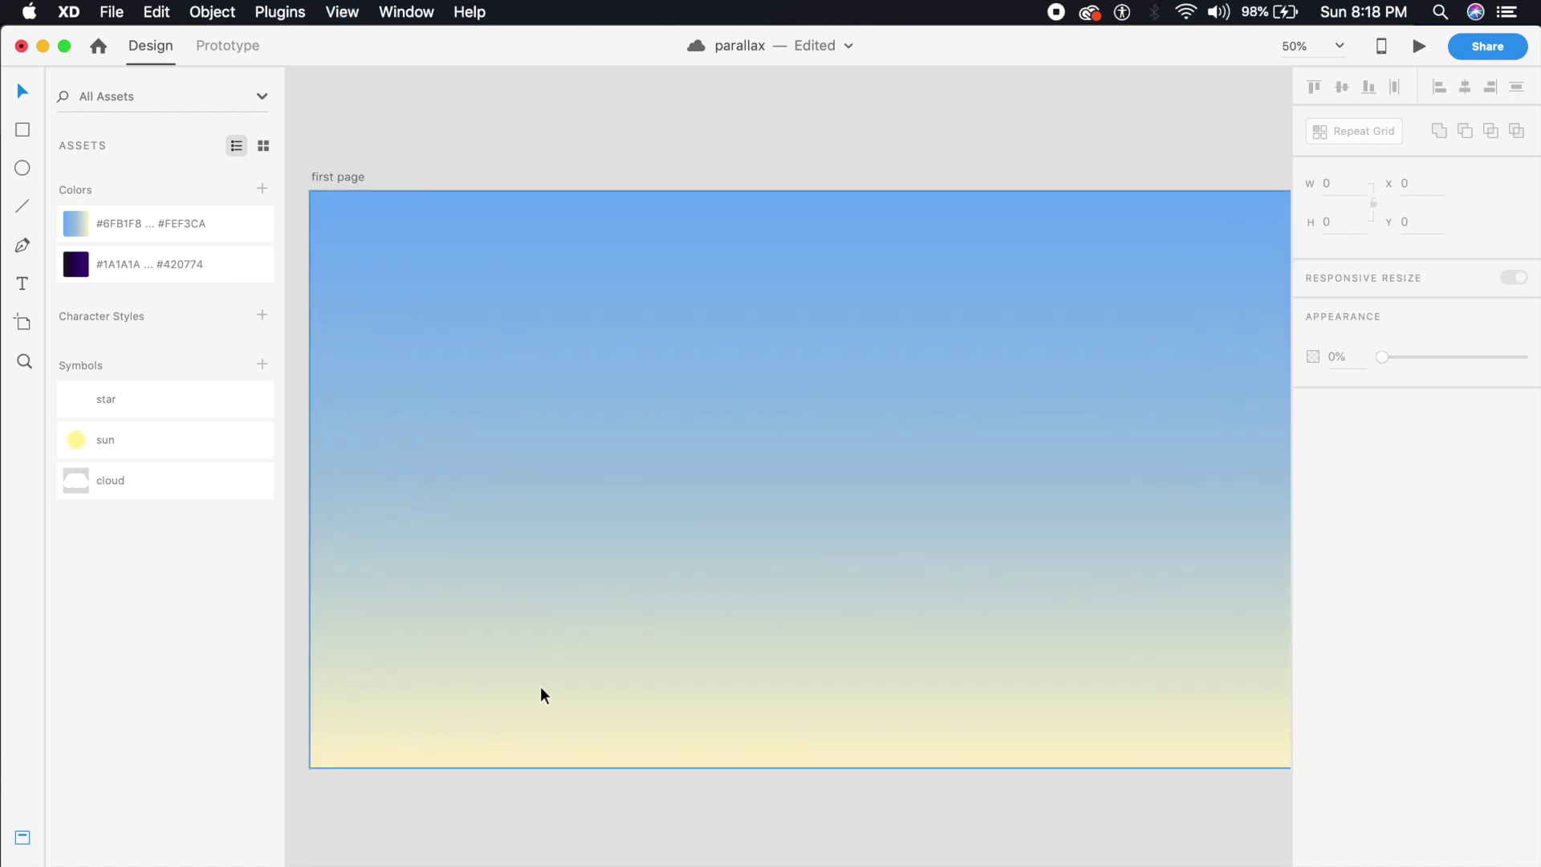
key("super+s")
left_click(616, 273)
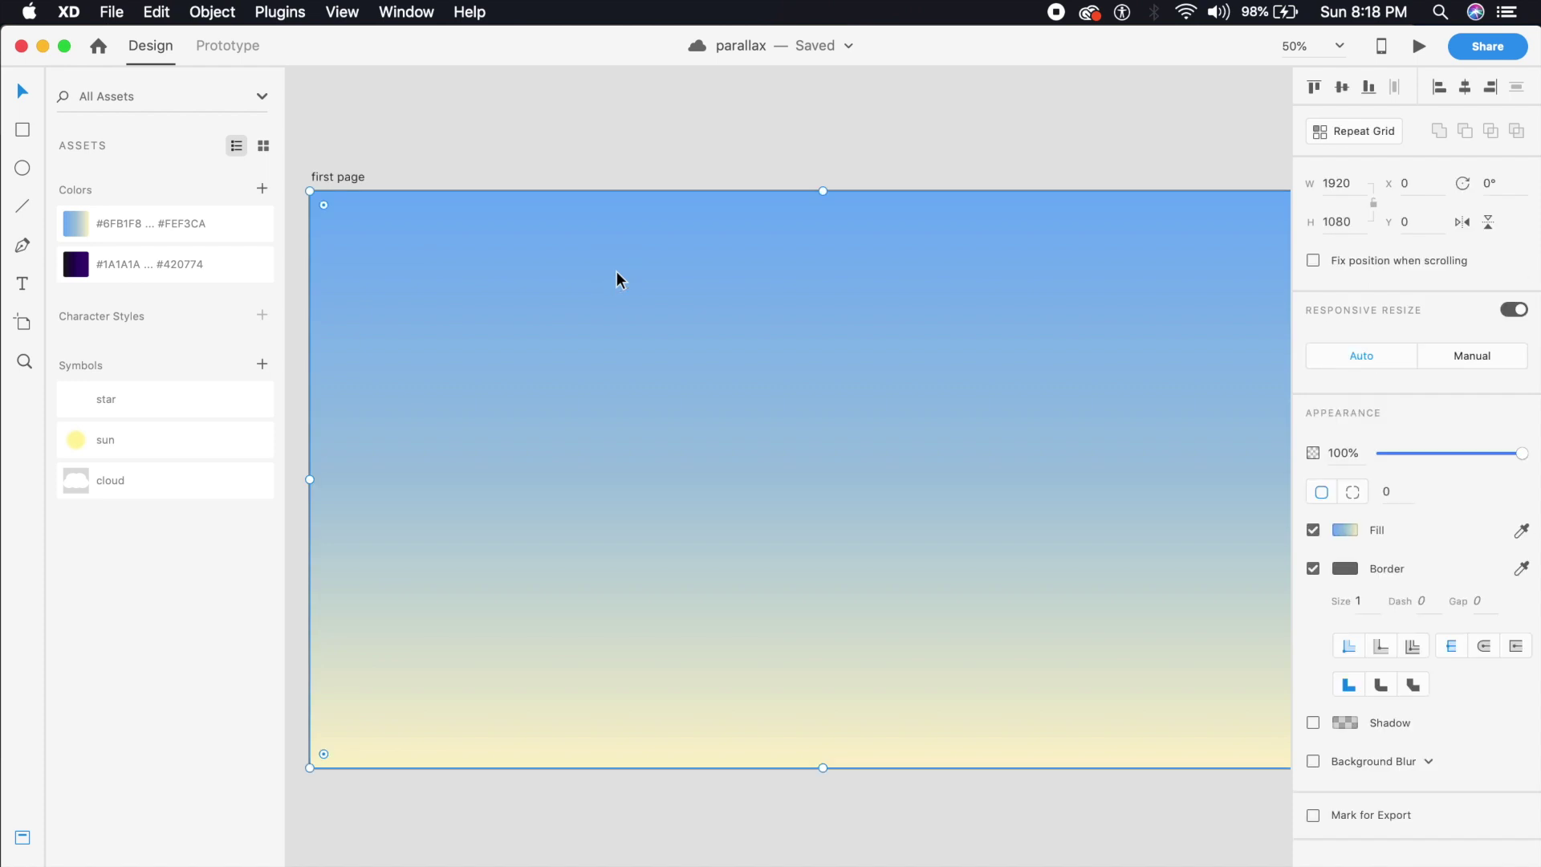
key("super+l")
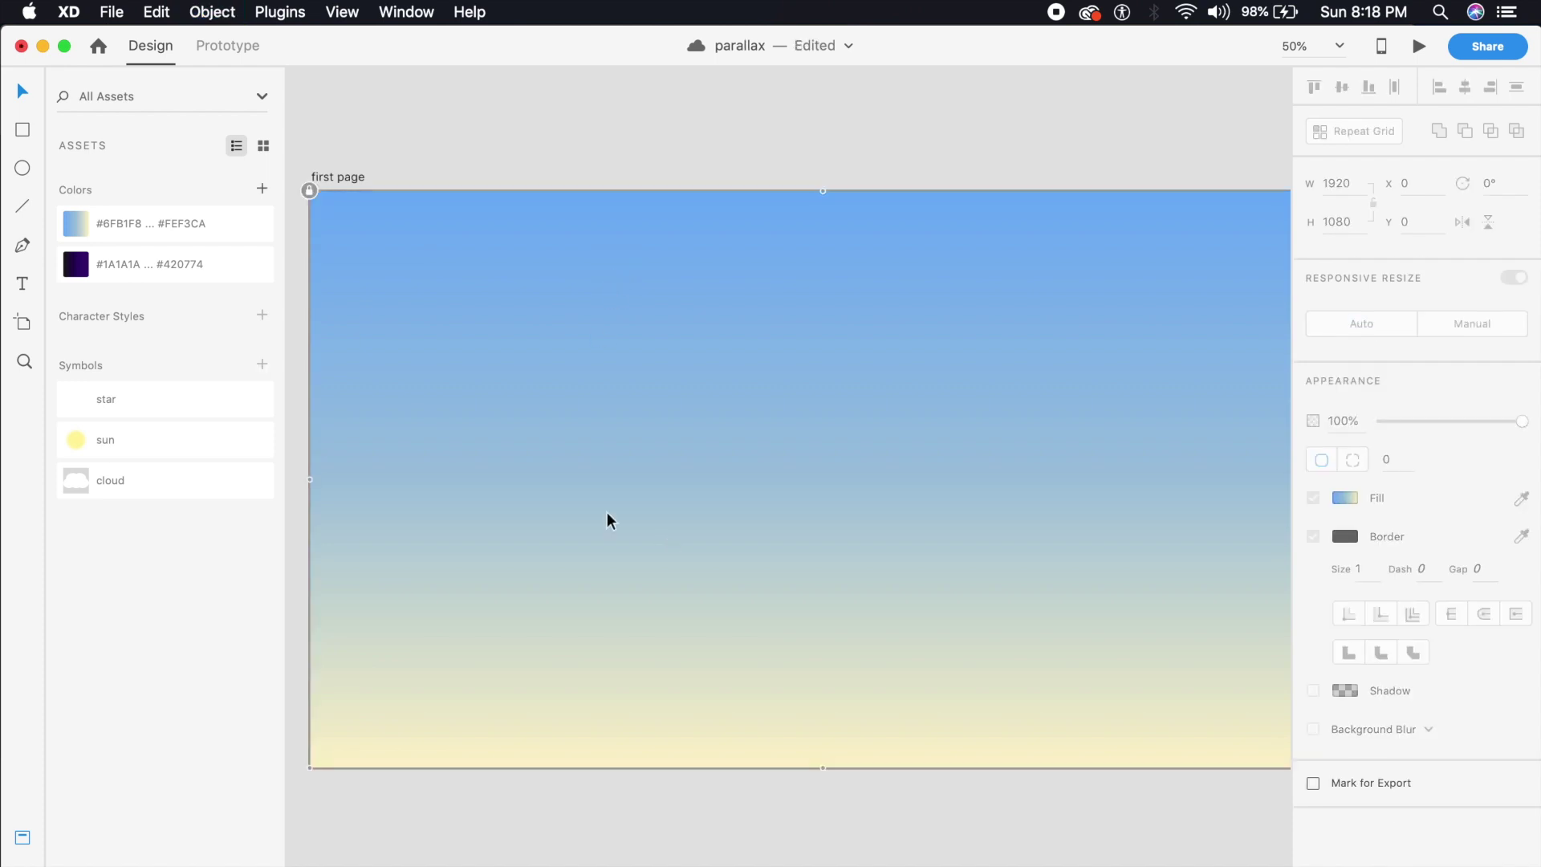
Draw a card rectangle about 539 × 890 on the gradient background and centre it horizontally on the artboard
left_click(22, 129)
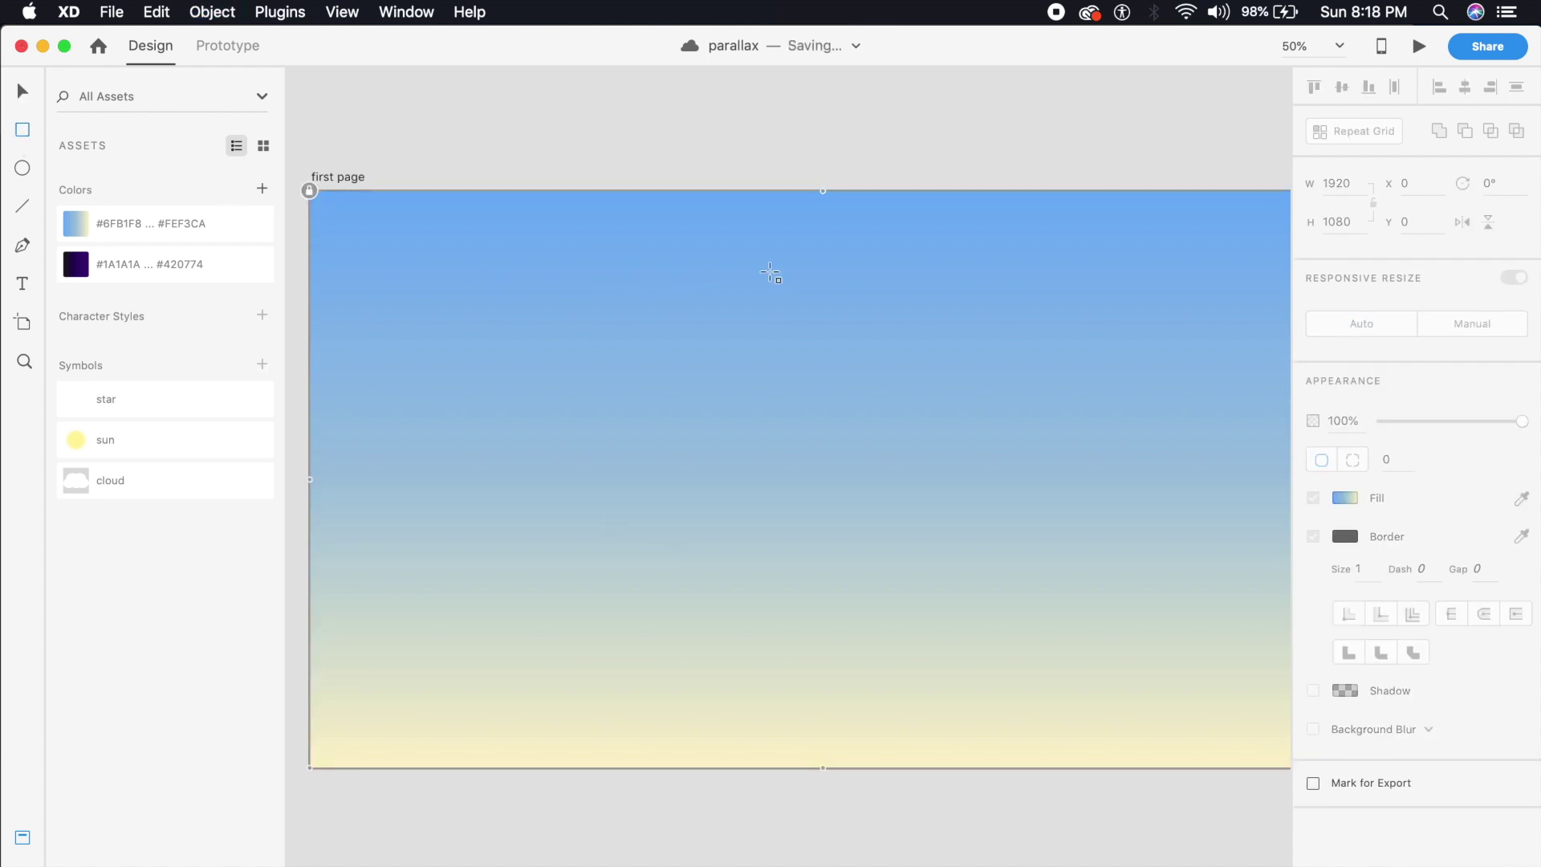
left_click_drag(774, 248, 1061, 724)
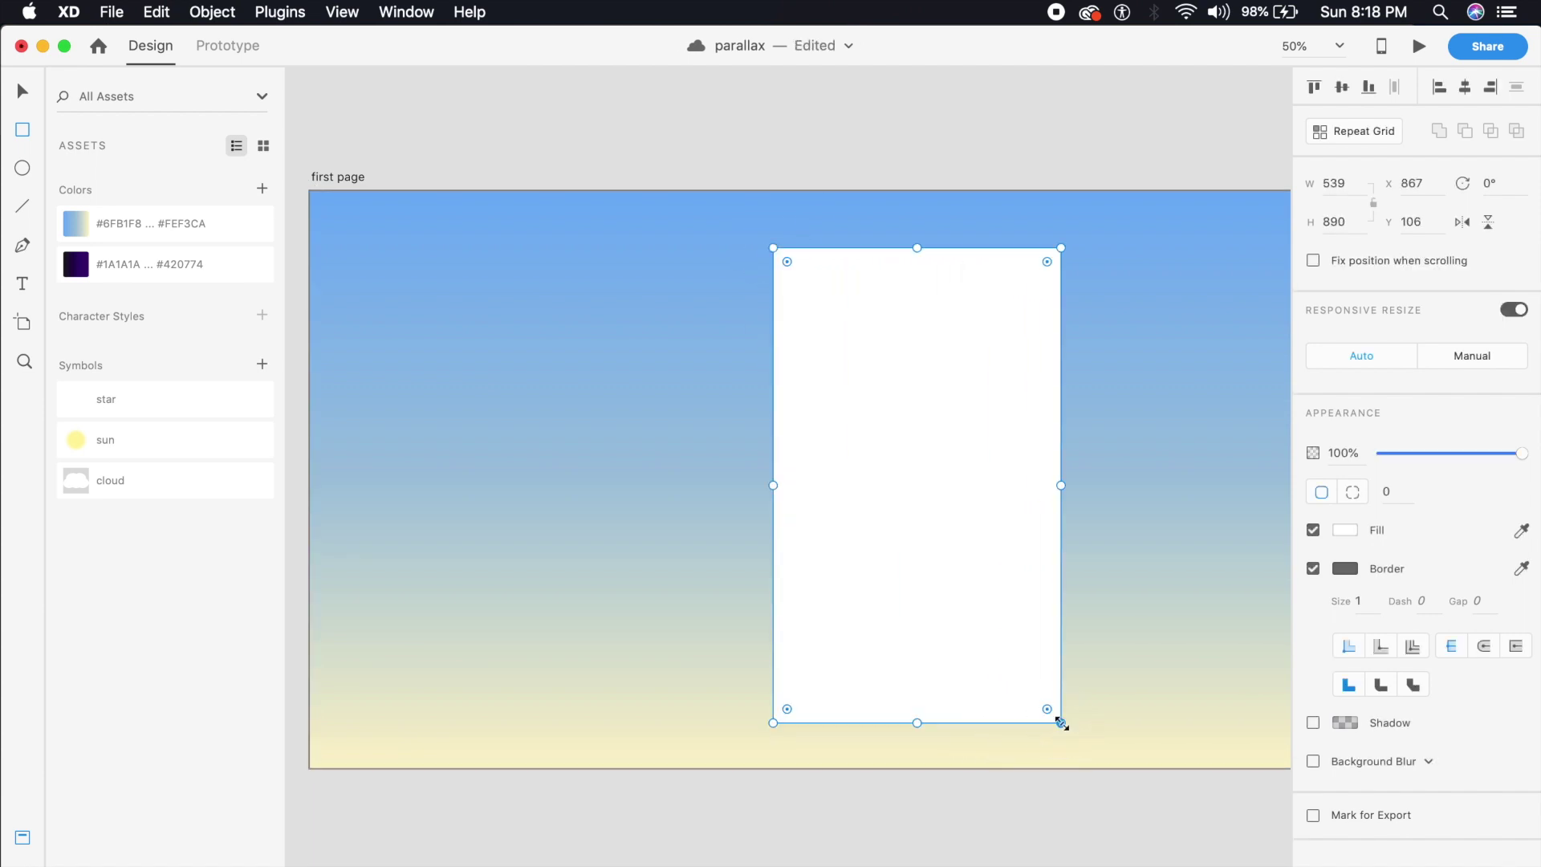
left_click_drag(470, 321, 447, 318)
left_click_drag(818, 439, 777, 437)
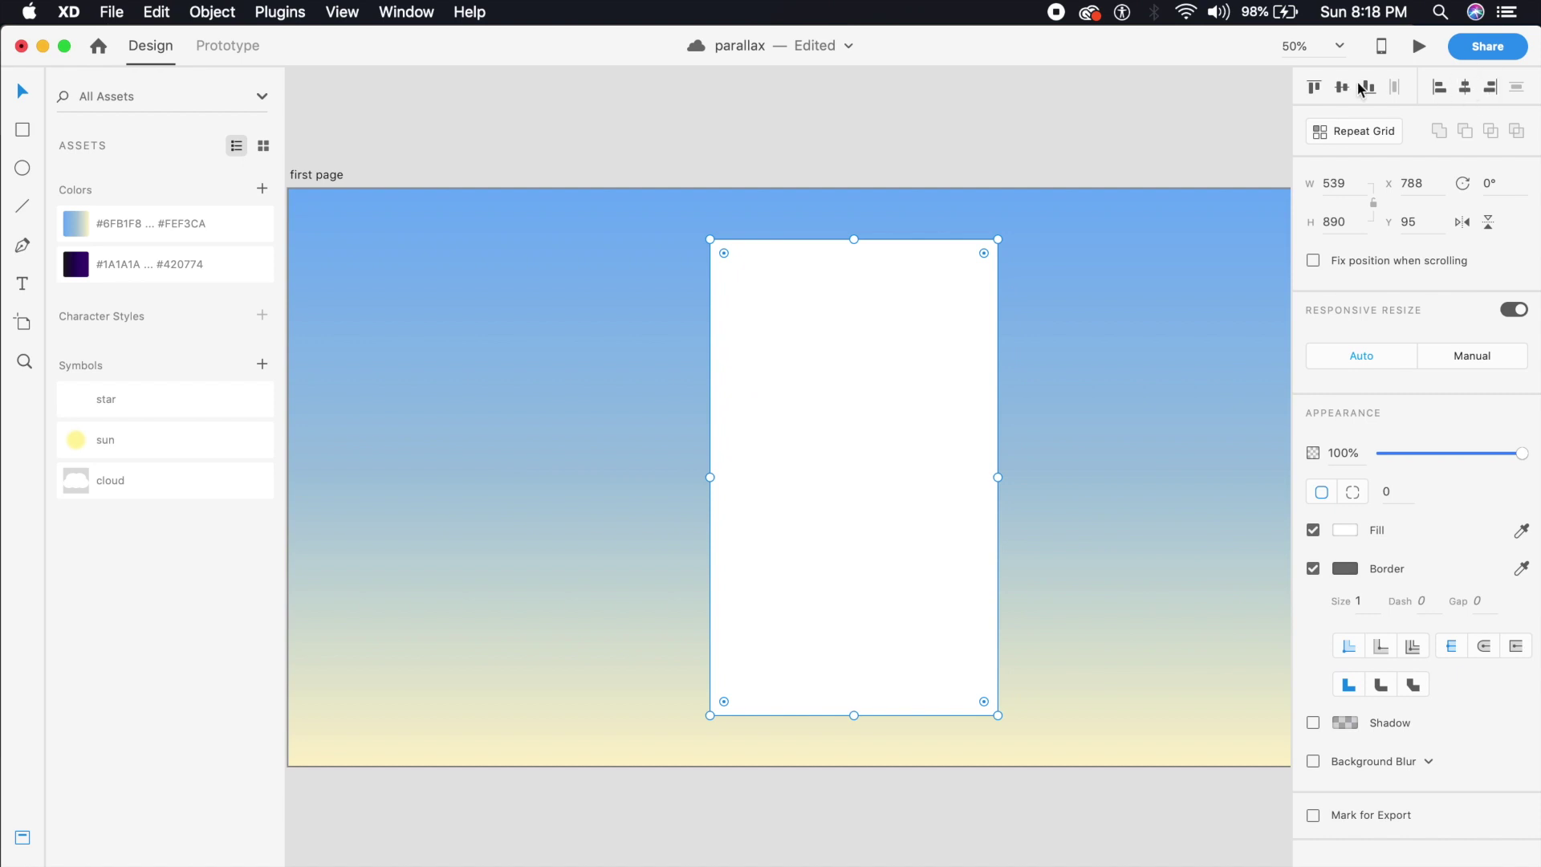
left_click(1463, 90)
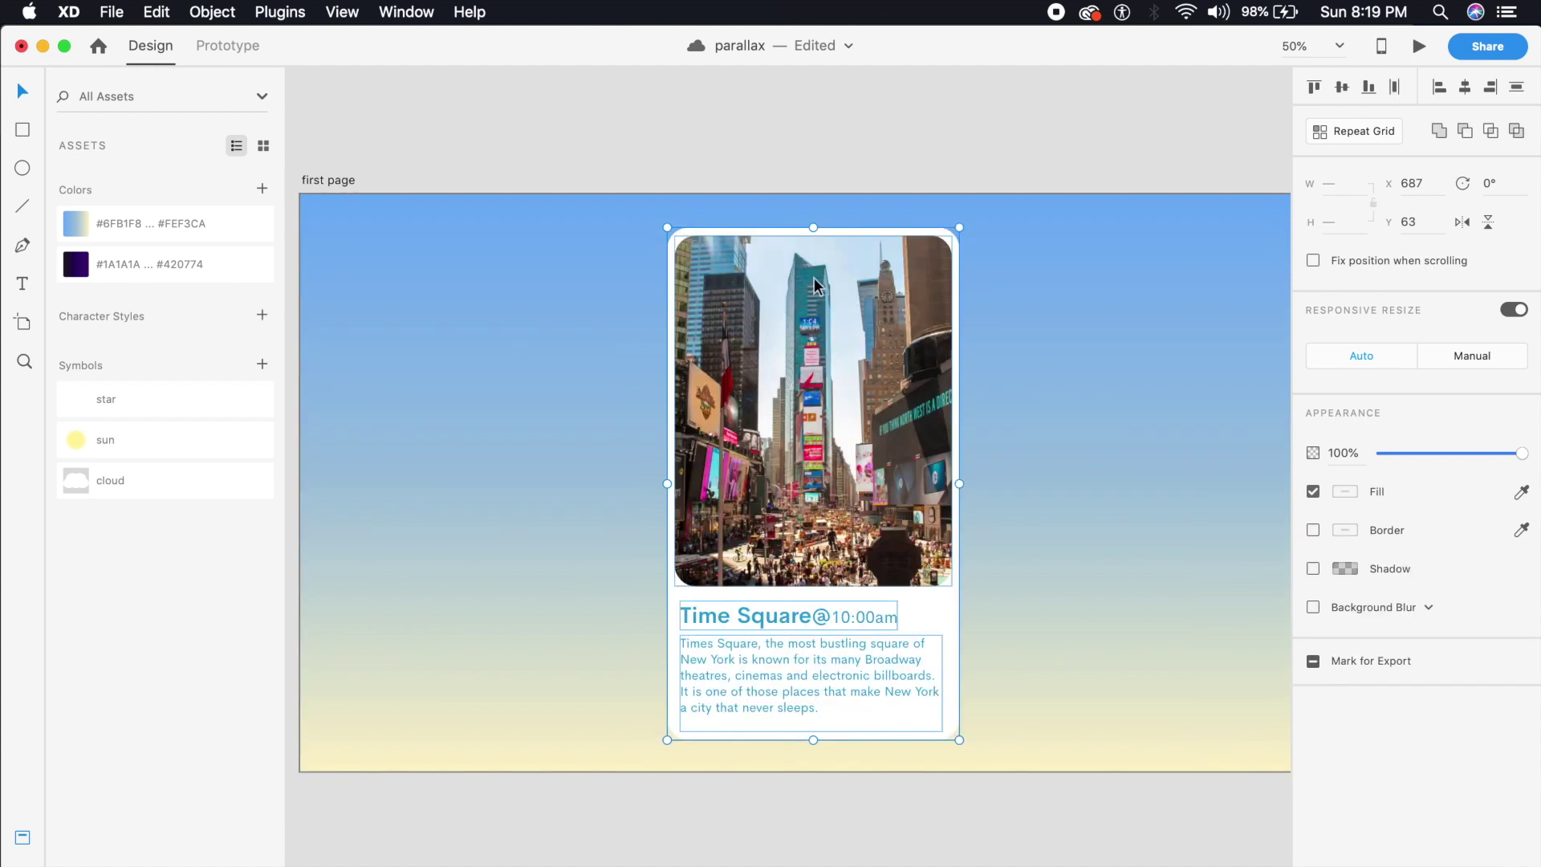
left_click(988, 437)
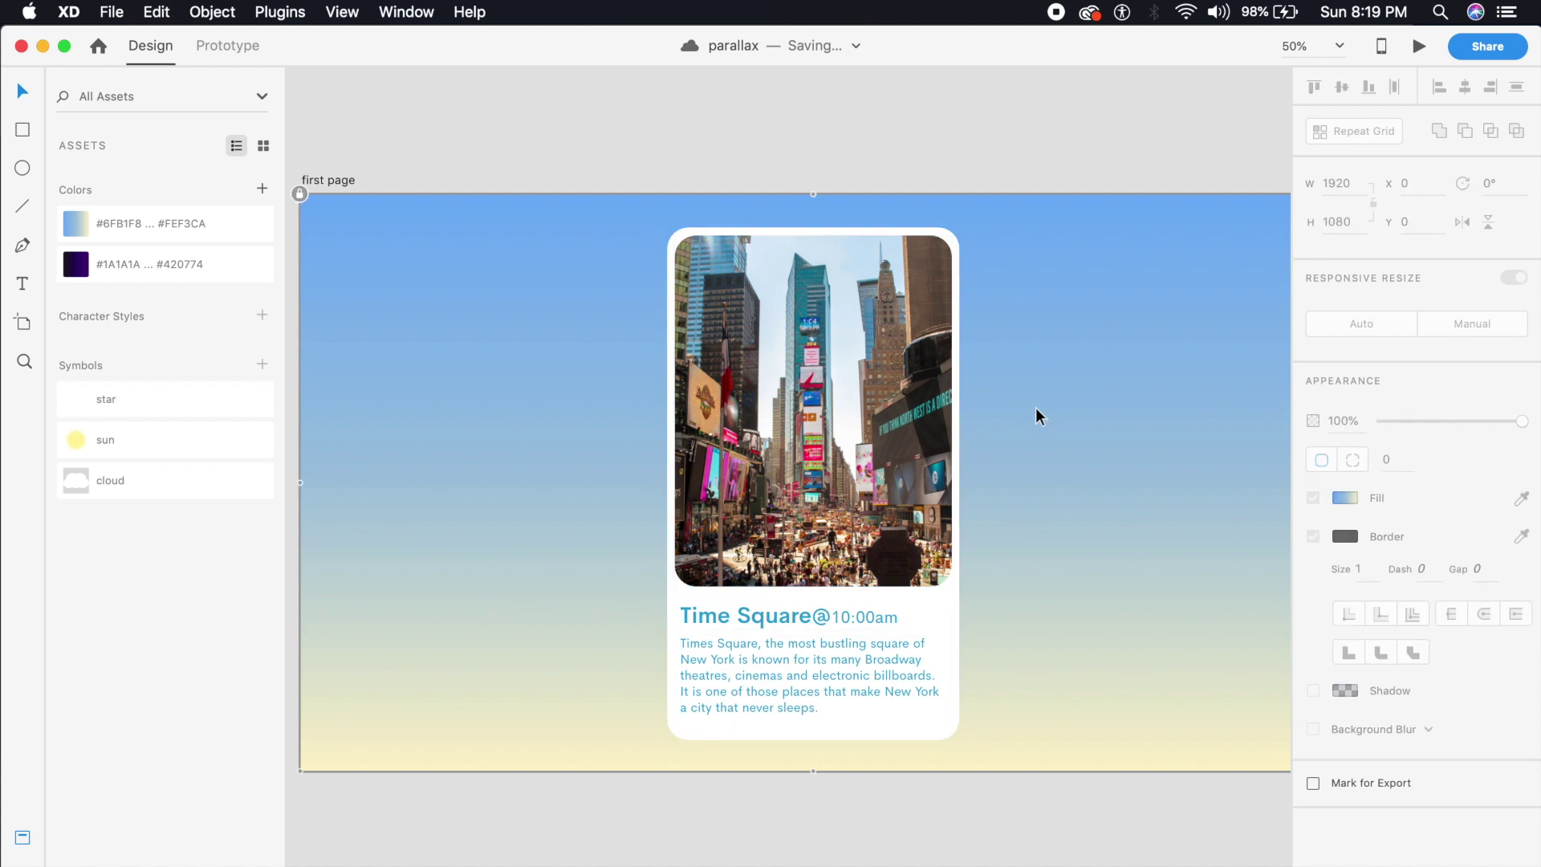
left_click(891, 435)
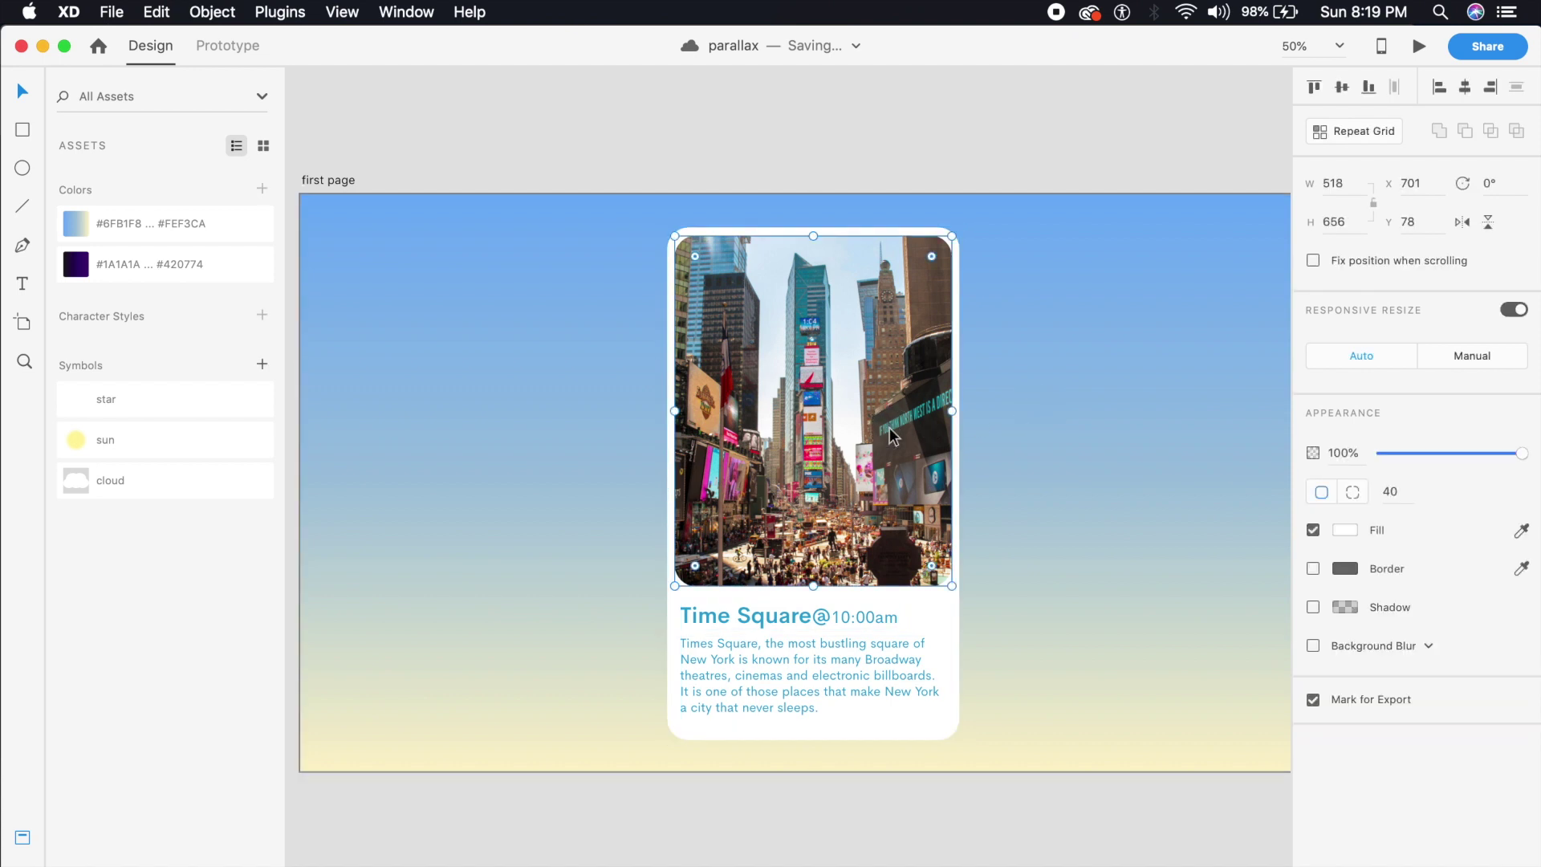
left_click(1095, 384)
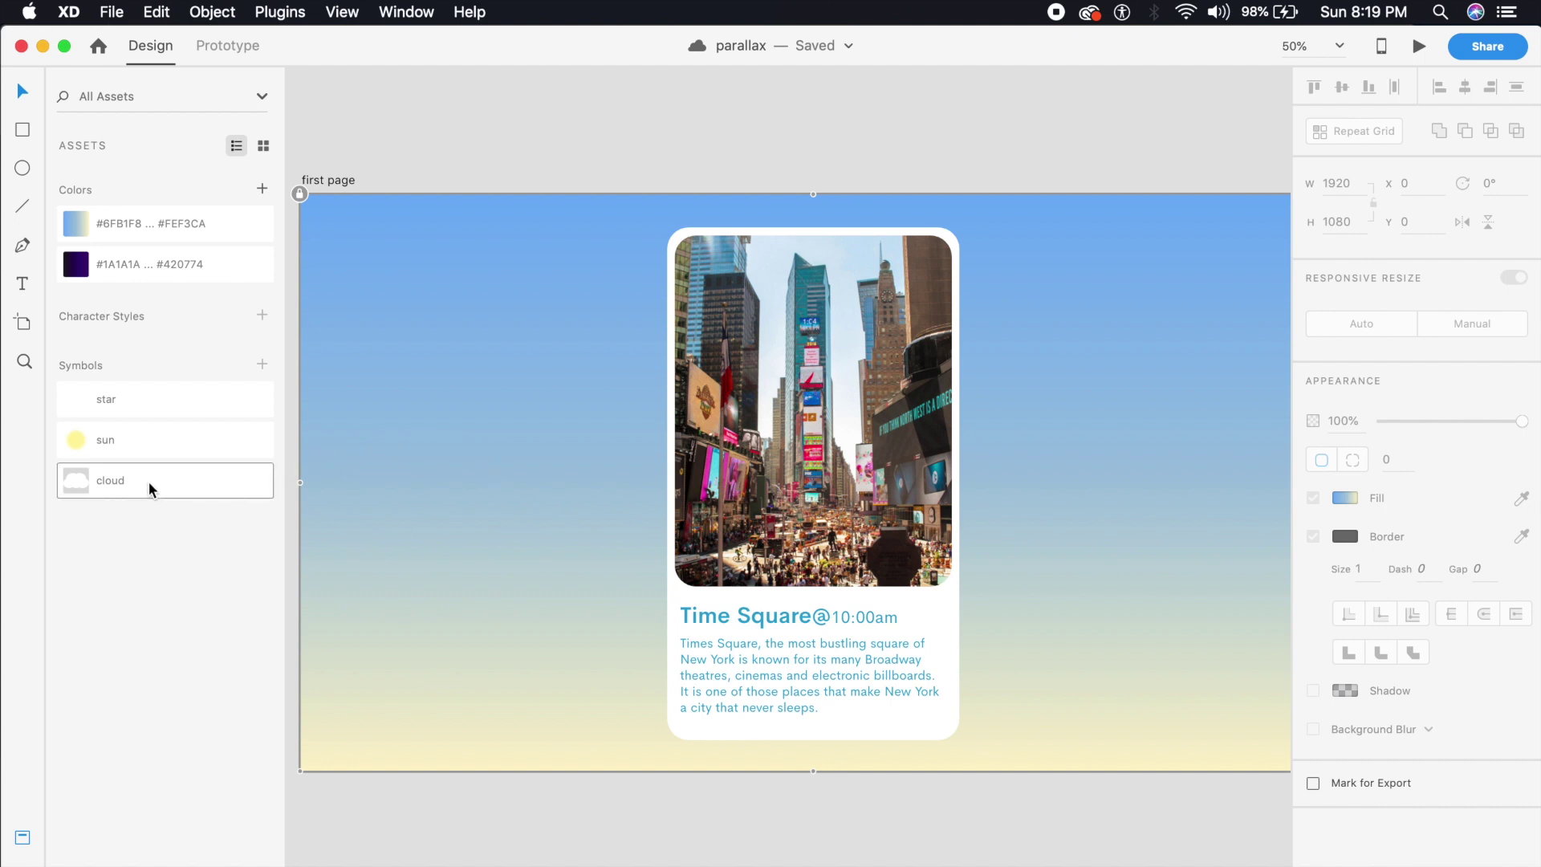
Place the cloud symbol beside the Time Square card and ungroup it into an editable shape
left_click_drag(147, 481, 507, 459)
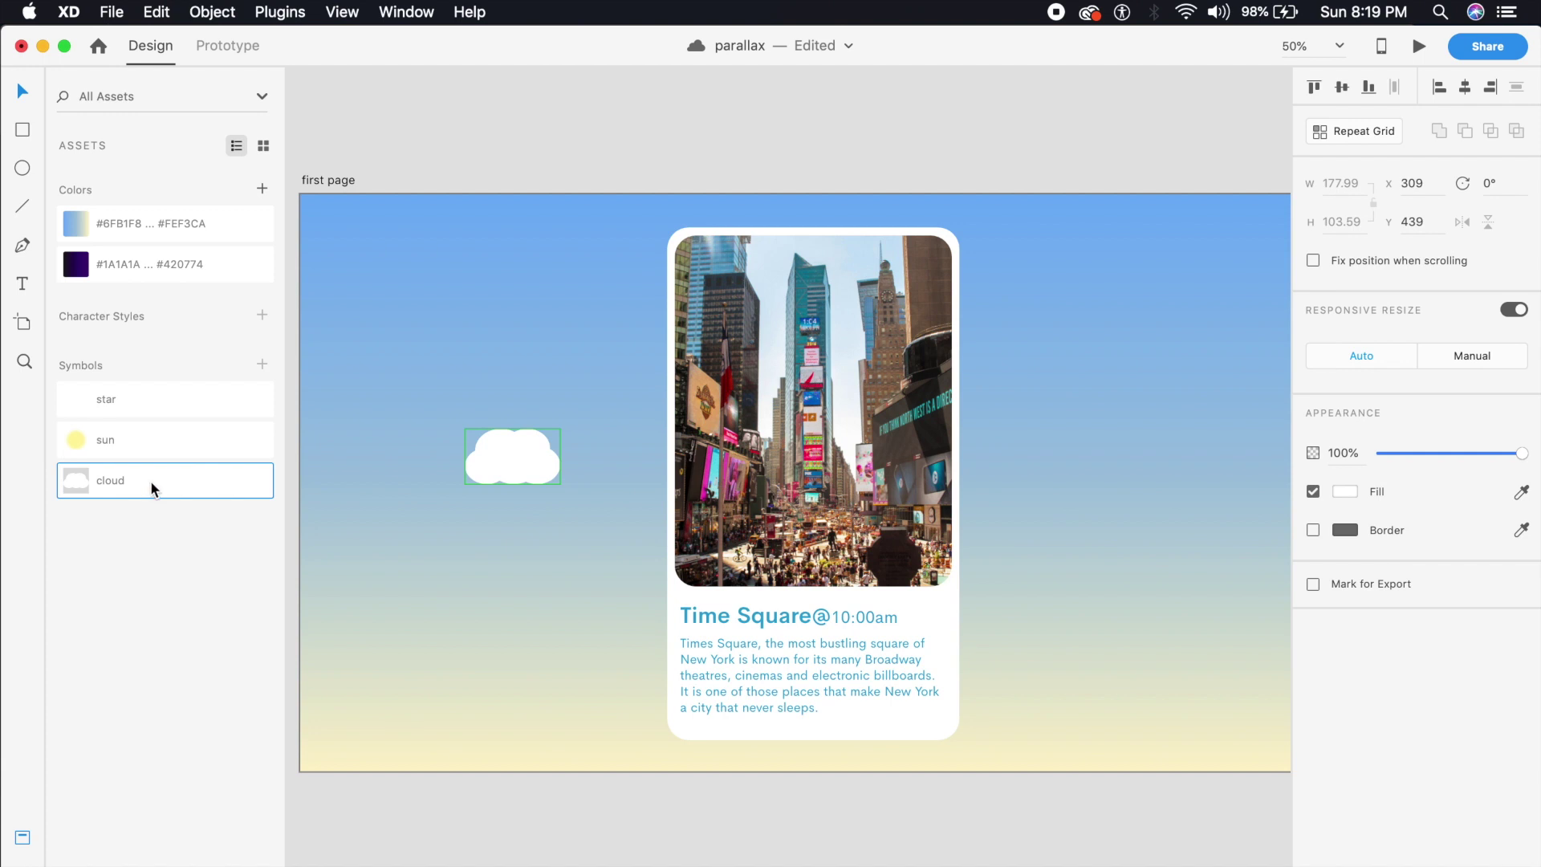
right_click(492, 462)
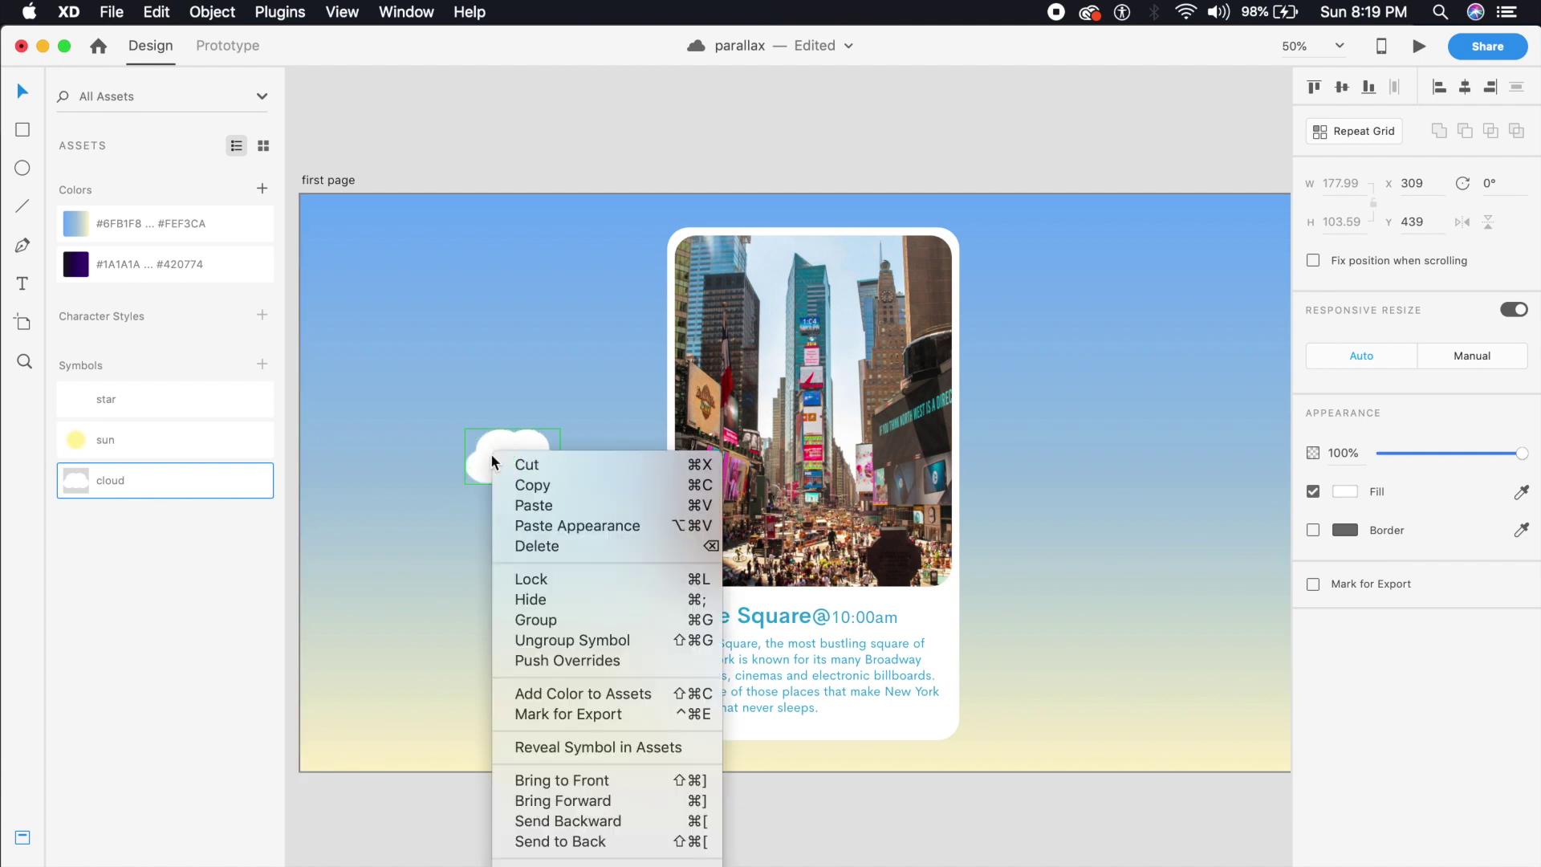
left_click(576, 640)
left_click(483, 533)
left_click(528, 470)
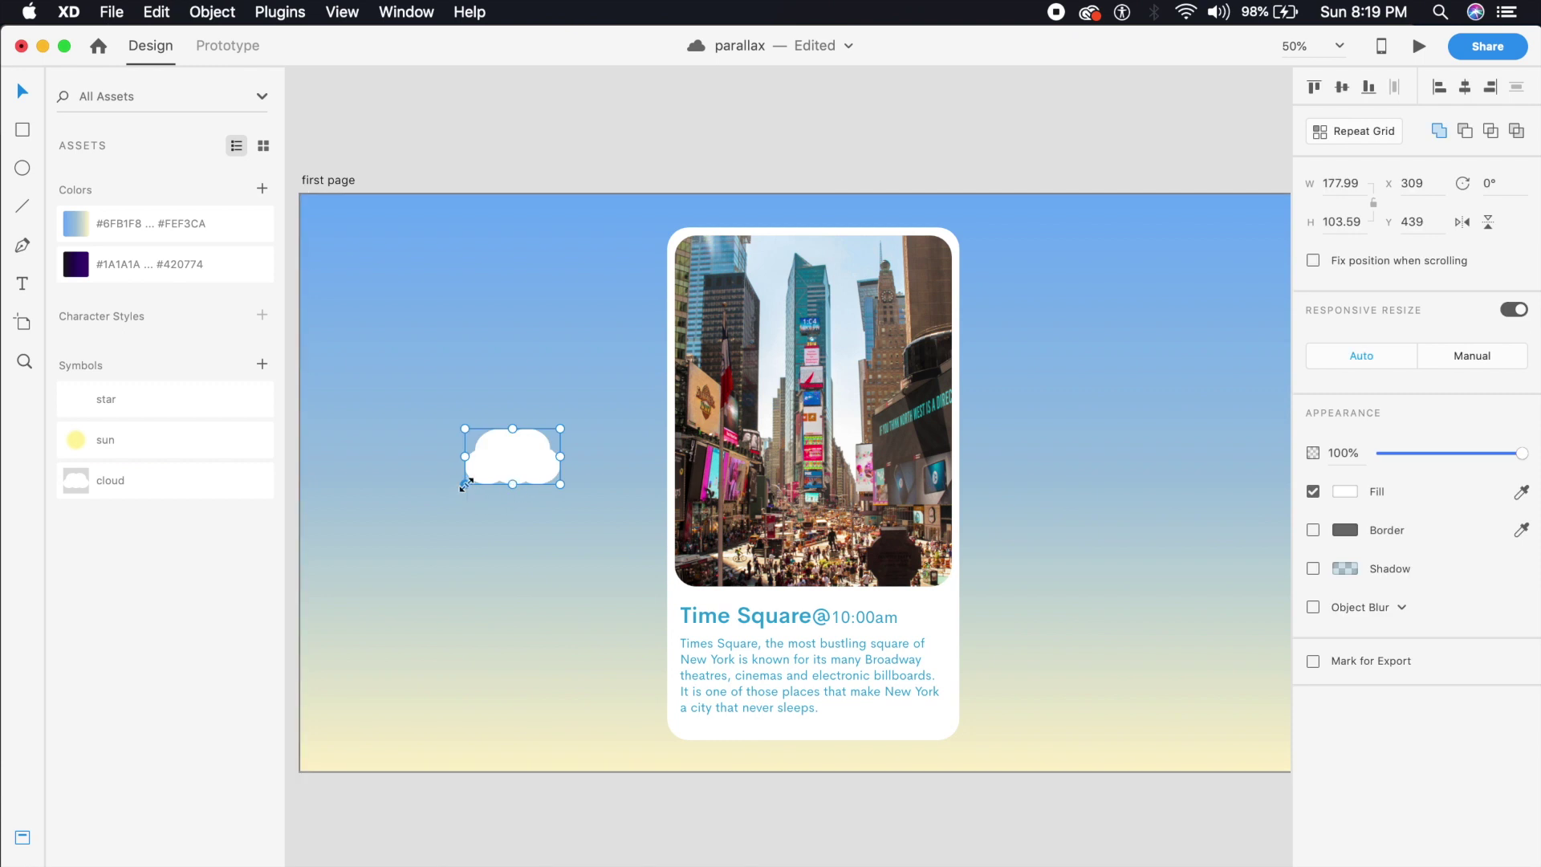
Enlarge the cloud to about 643 × 374 and move it so it overhangs the artboard's upper-left corner
left_click_drag(463, 485, 311, 629)
key("super+minus")
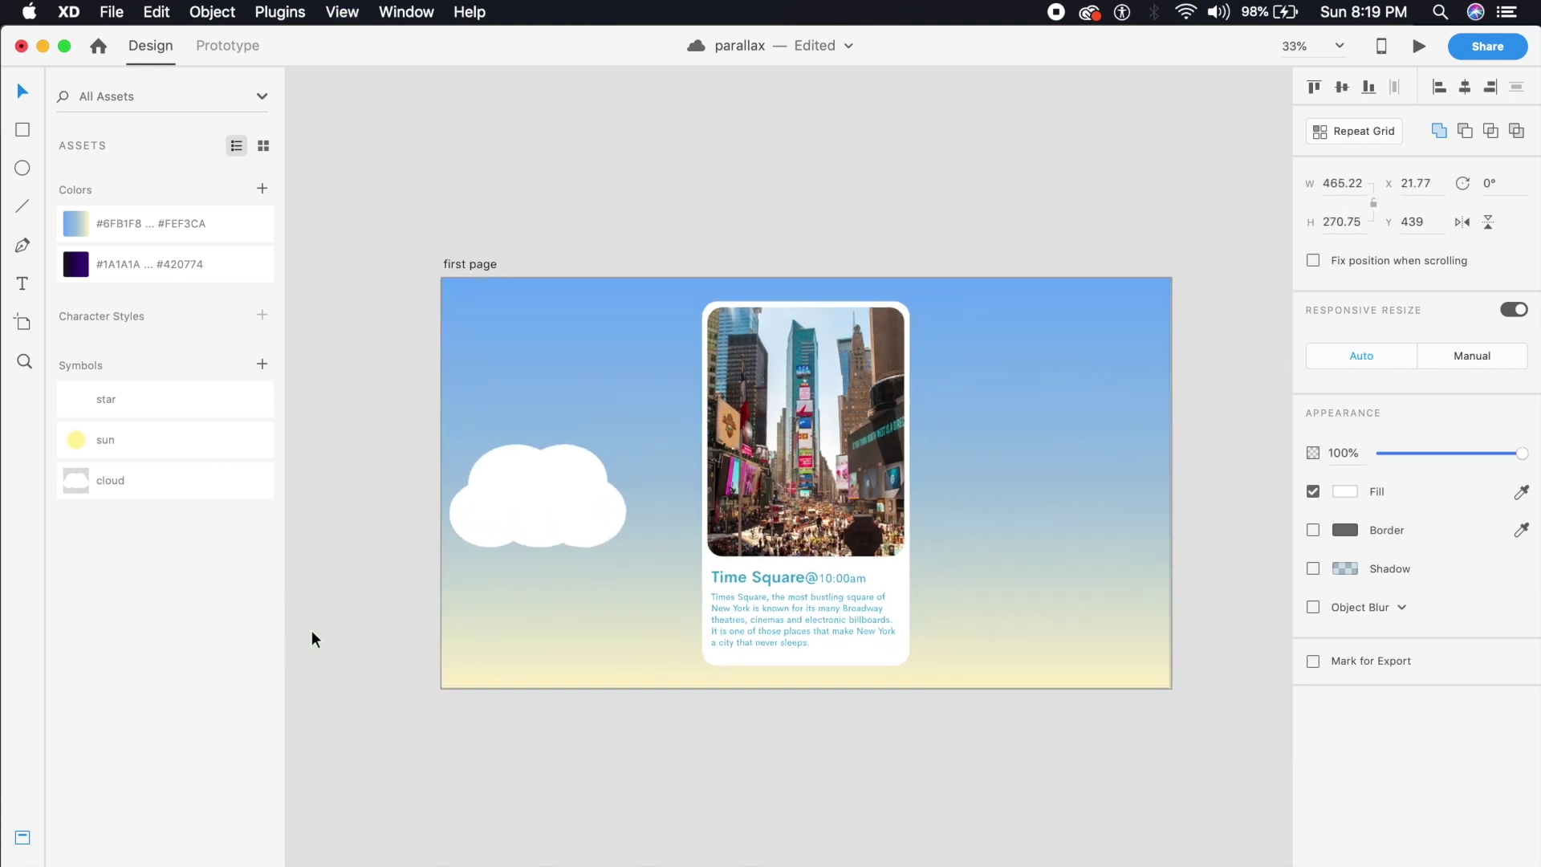
left_click_drag(583, 486, 510, 306)
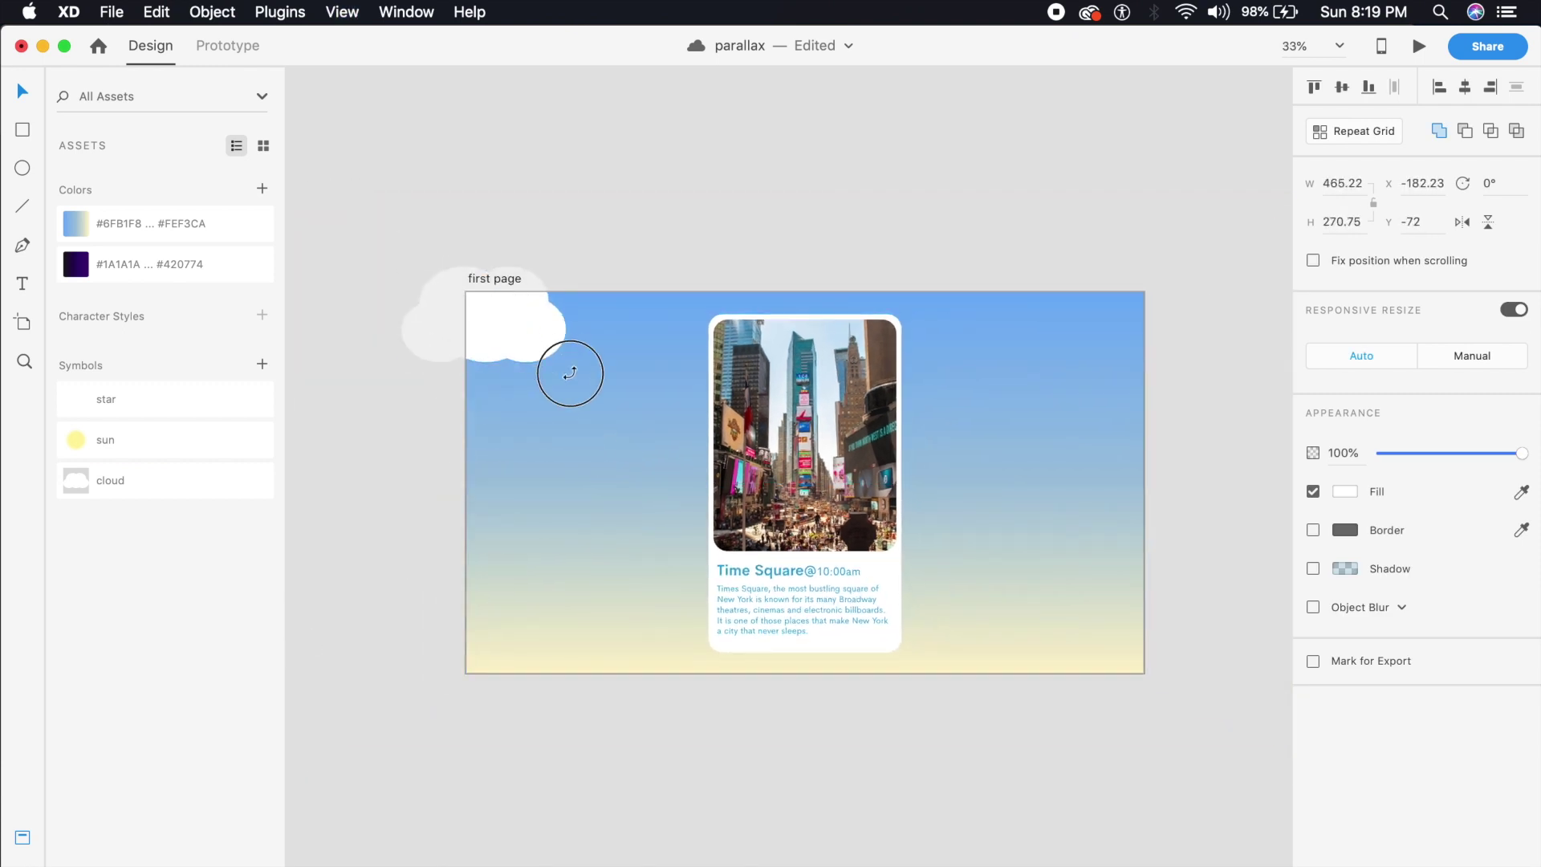
mouse_move(563, 362)
left_mouse_down()
mouse_move(612, 420)
mouse_move(605, 372)
mouse_move(581, 363)
left_mouse_up()
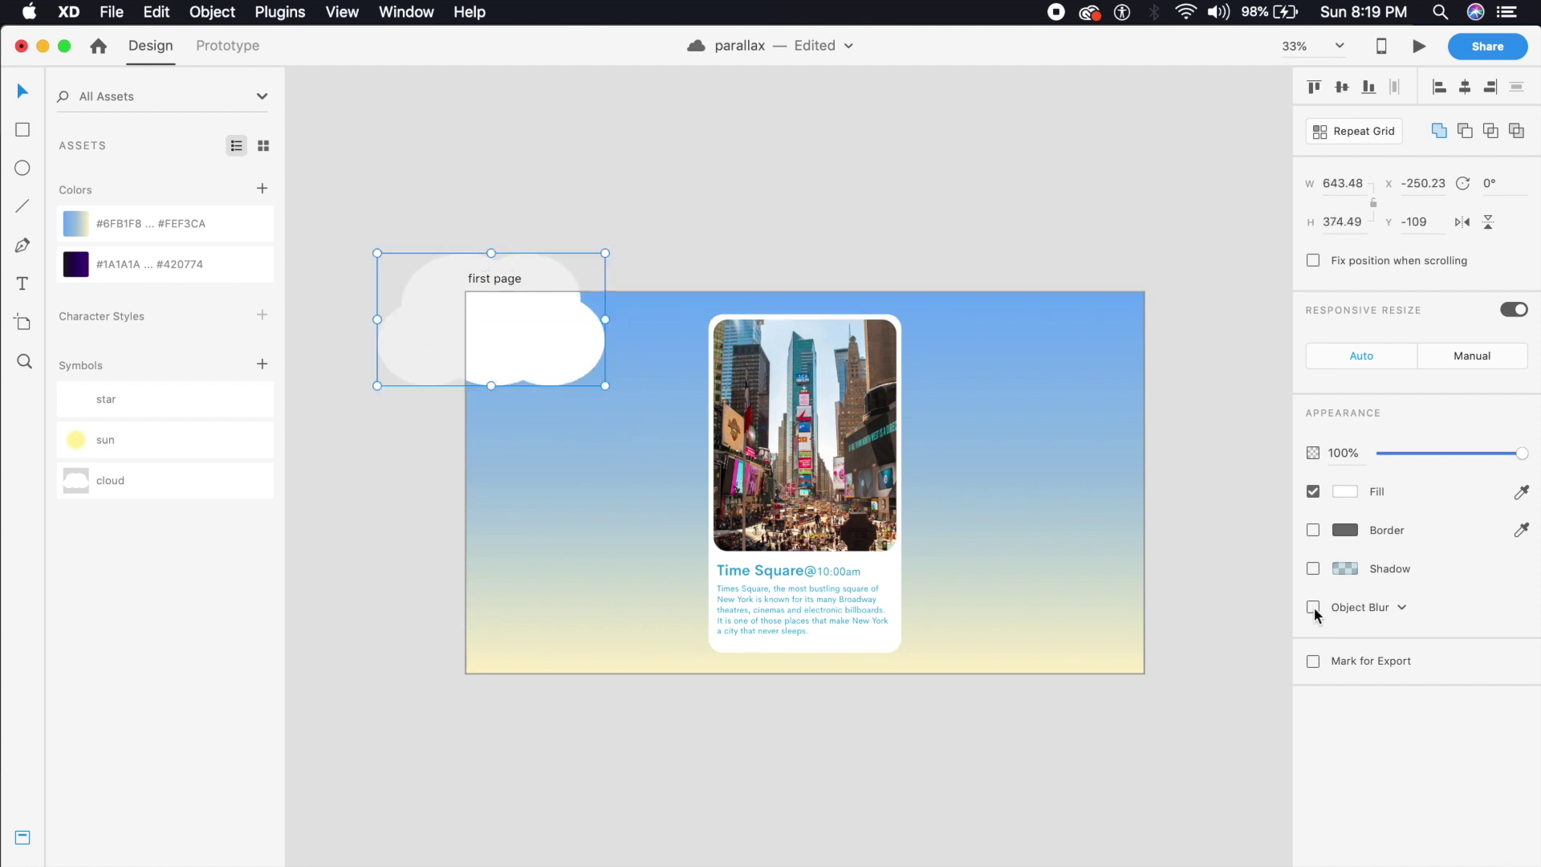
Turn on Object Blur for the large cloud with a blur amount of 15
left_click(1390, 606)
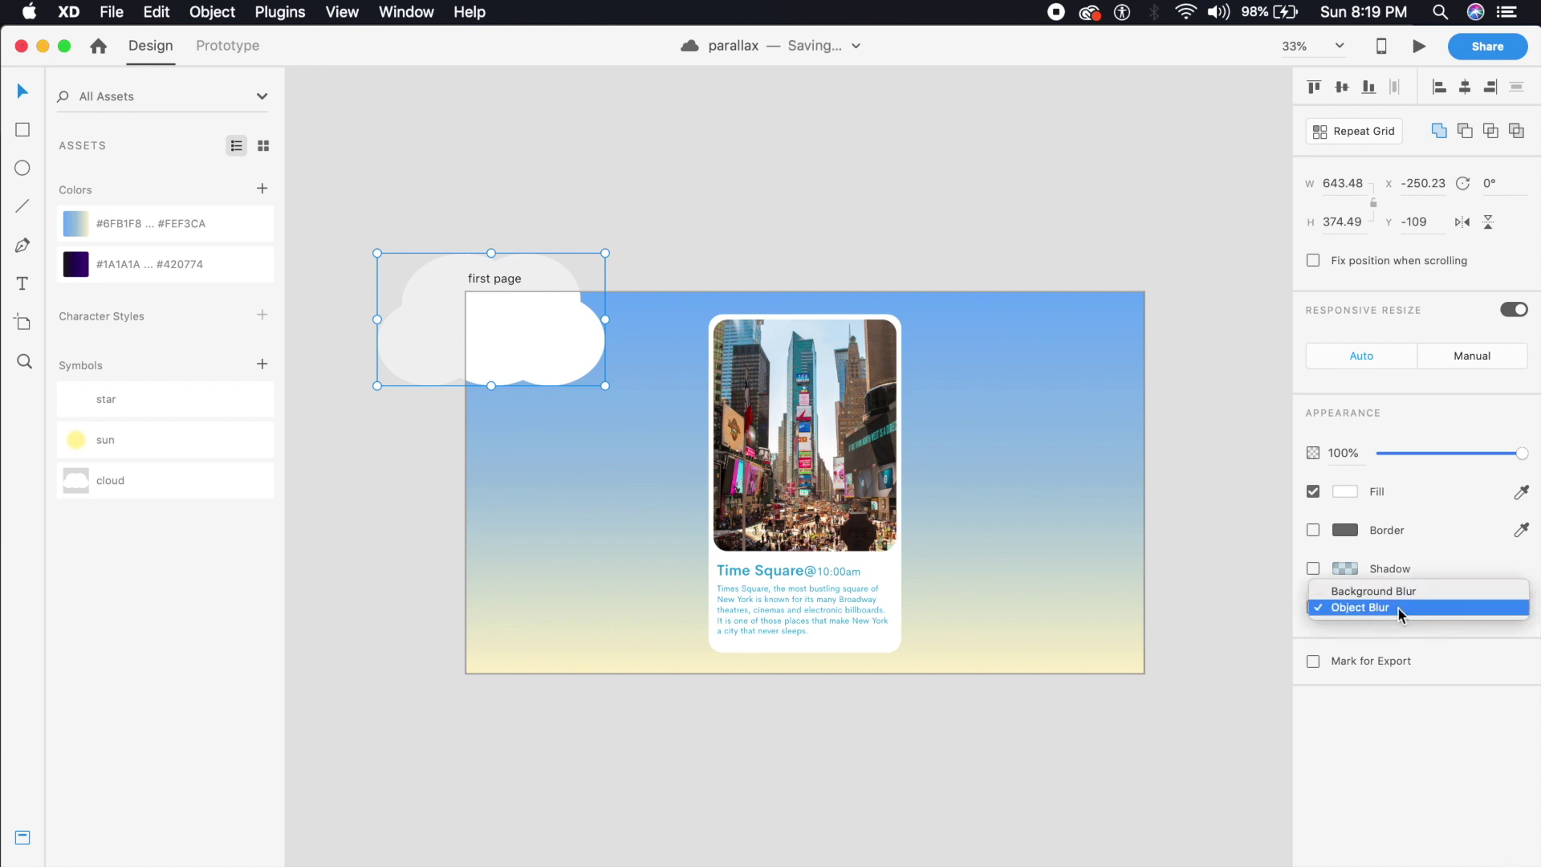
left_click(1398, 608)
left_click(1312, 607)
left_click(1380, 637)
type("1")
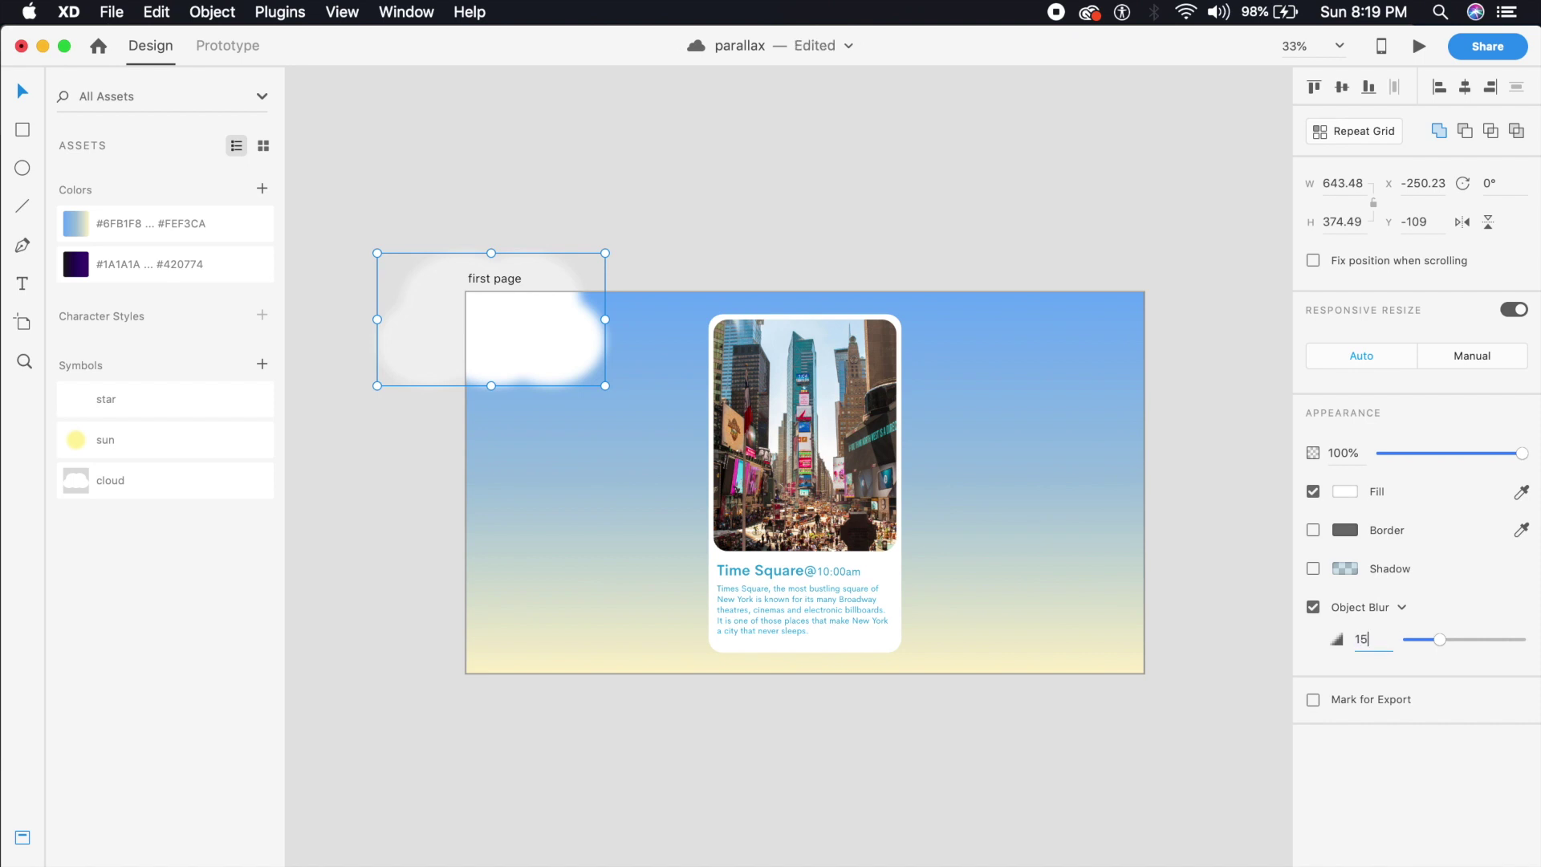
type("5")
key("Return")
Try an object blur of 50 on the large cloud and set it back to 15
left_click_drag(1442, 643, 1524, 640)
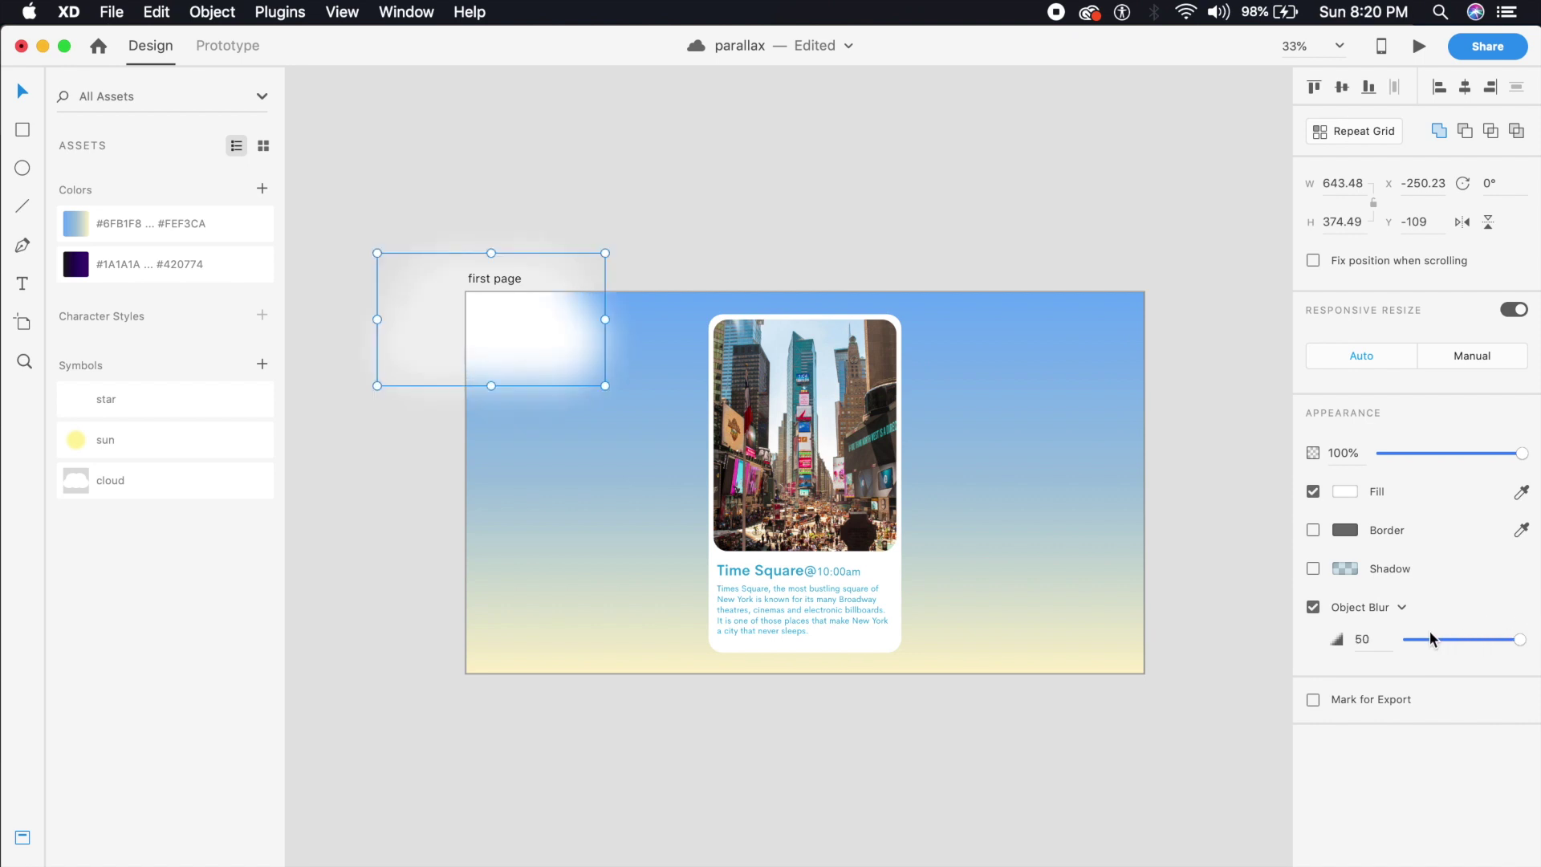
double_click(1363, 640)
type("15")
key("Return")
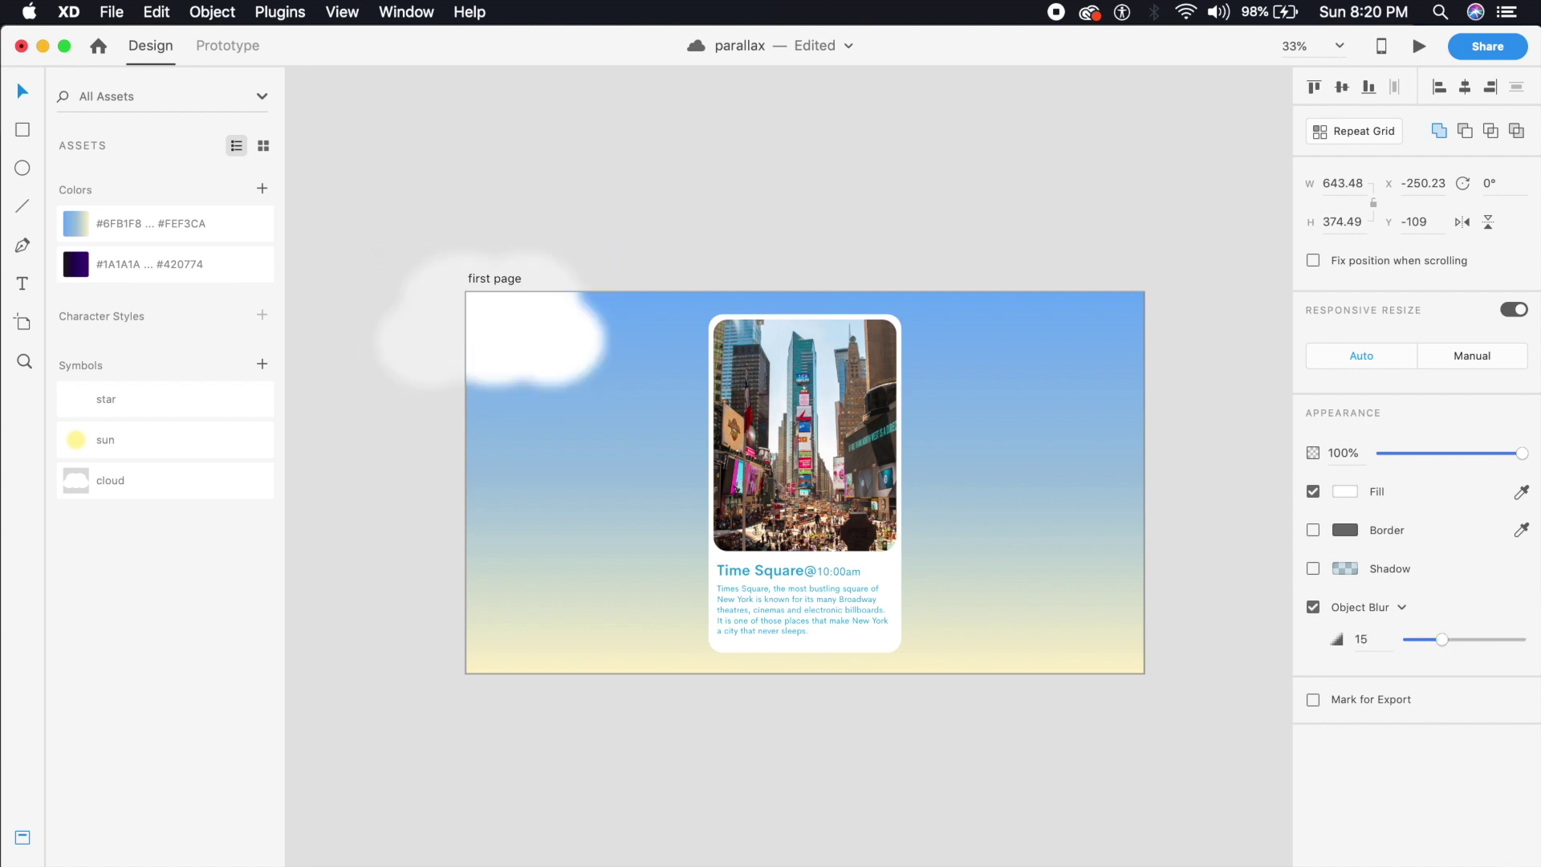
left_click(767, 206)
Duplicate the blurred cloud and shrink the copy to about 303 × 176, between the original cloud and the card
key("super+equal")
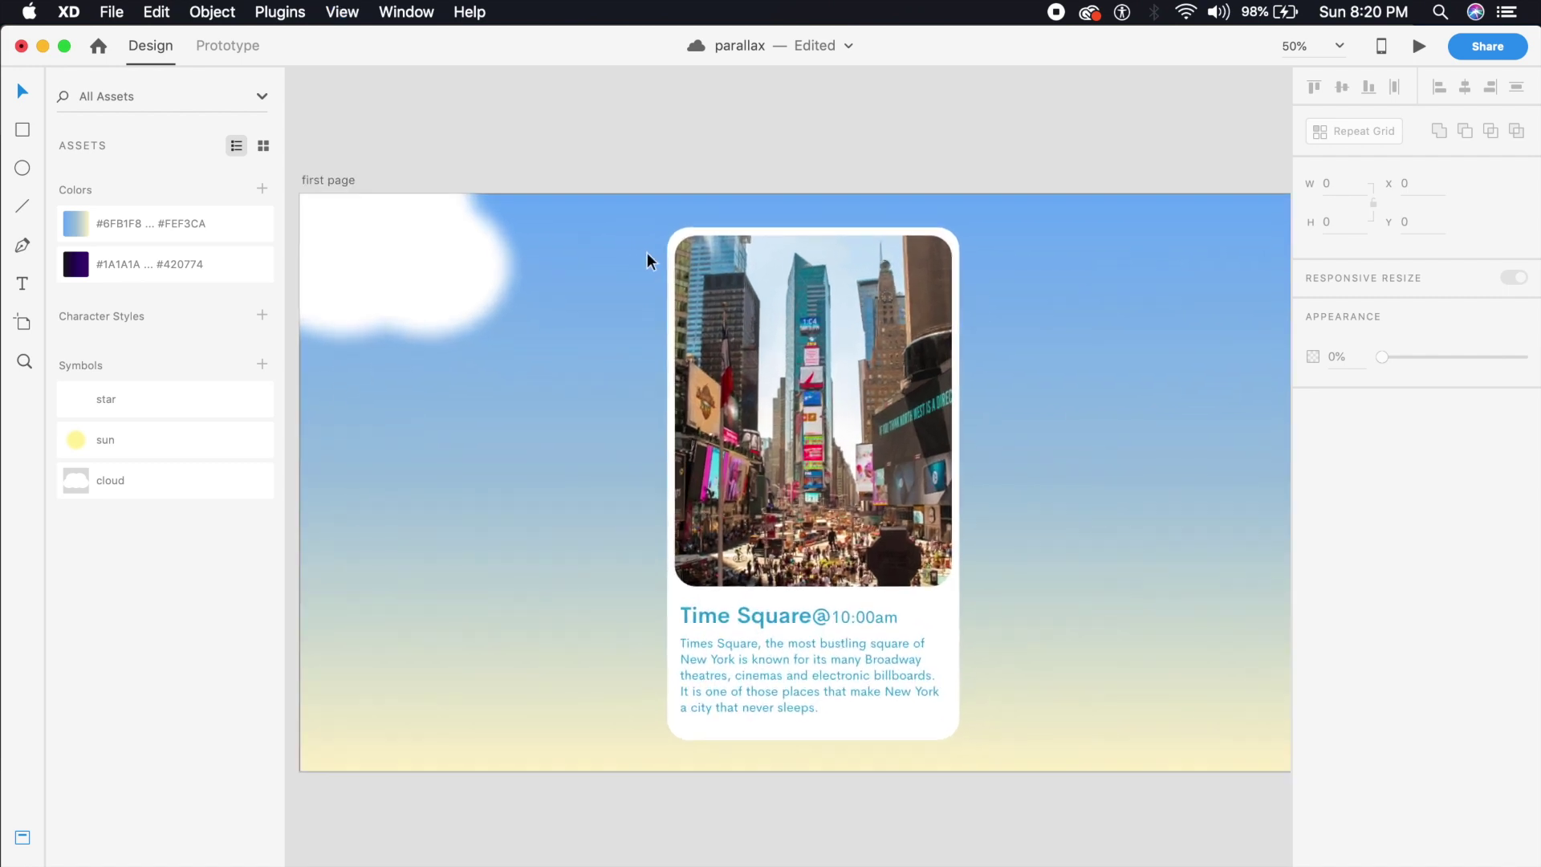
left_click_drag(611, 281, 667, 271)
left_click_drag(417, 231, 799, 325)
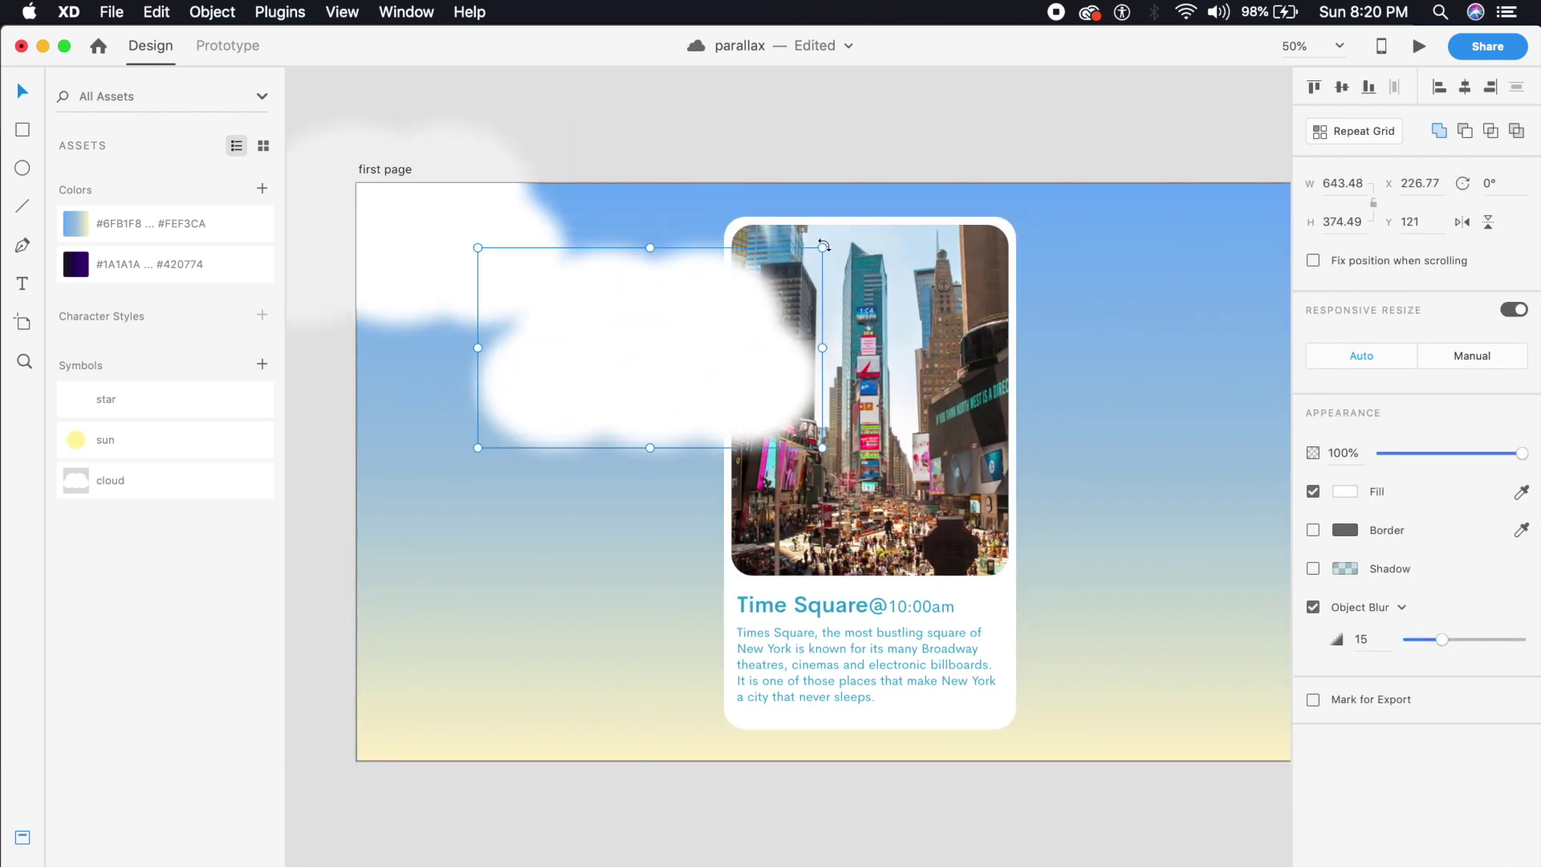
left_click_drag(820, 249, 653, 362)
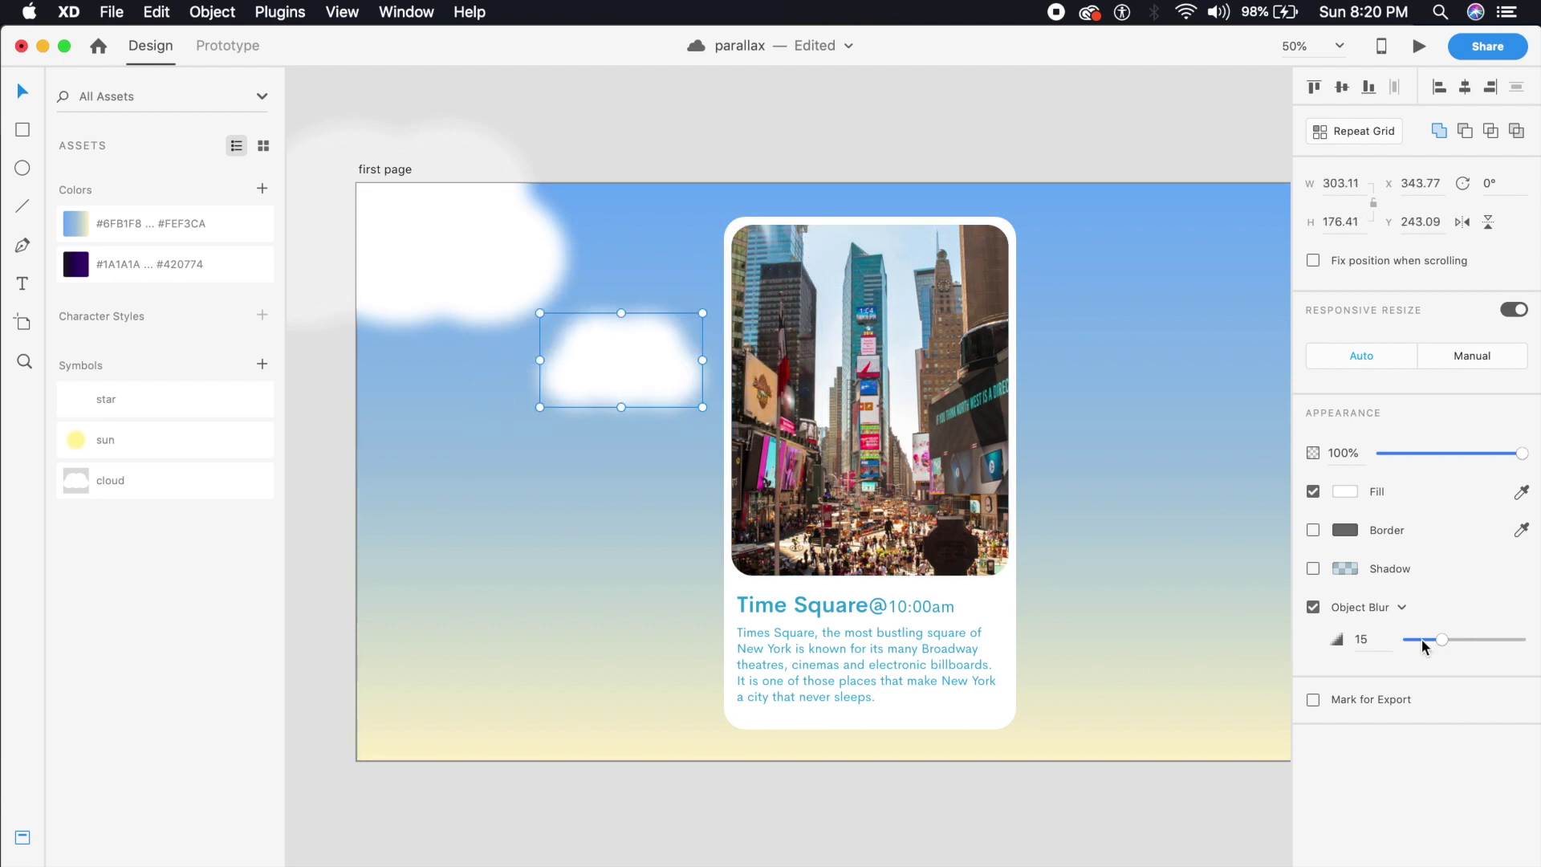
Set the smaller cloud's opacity to 50% and its object blur to 25
double_click(1366, 456)
type("50")
key("Return")
double_click(1362, 640)
type("2")
key("Return")
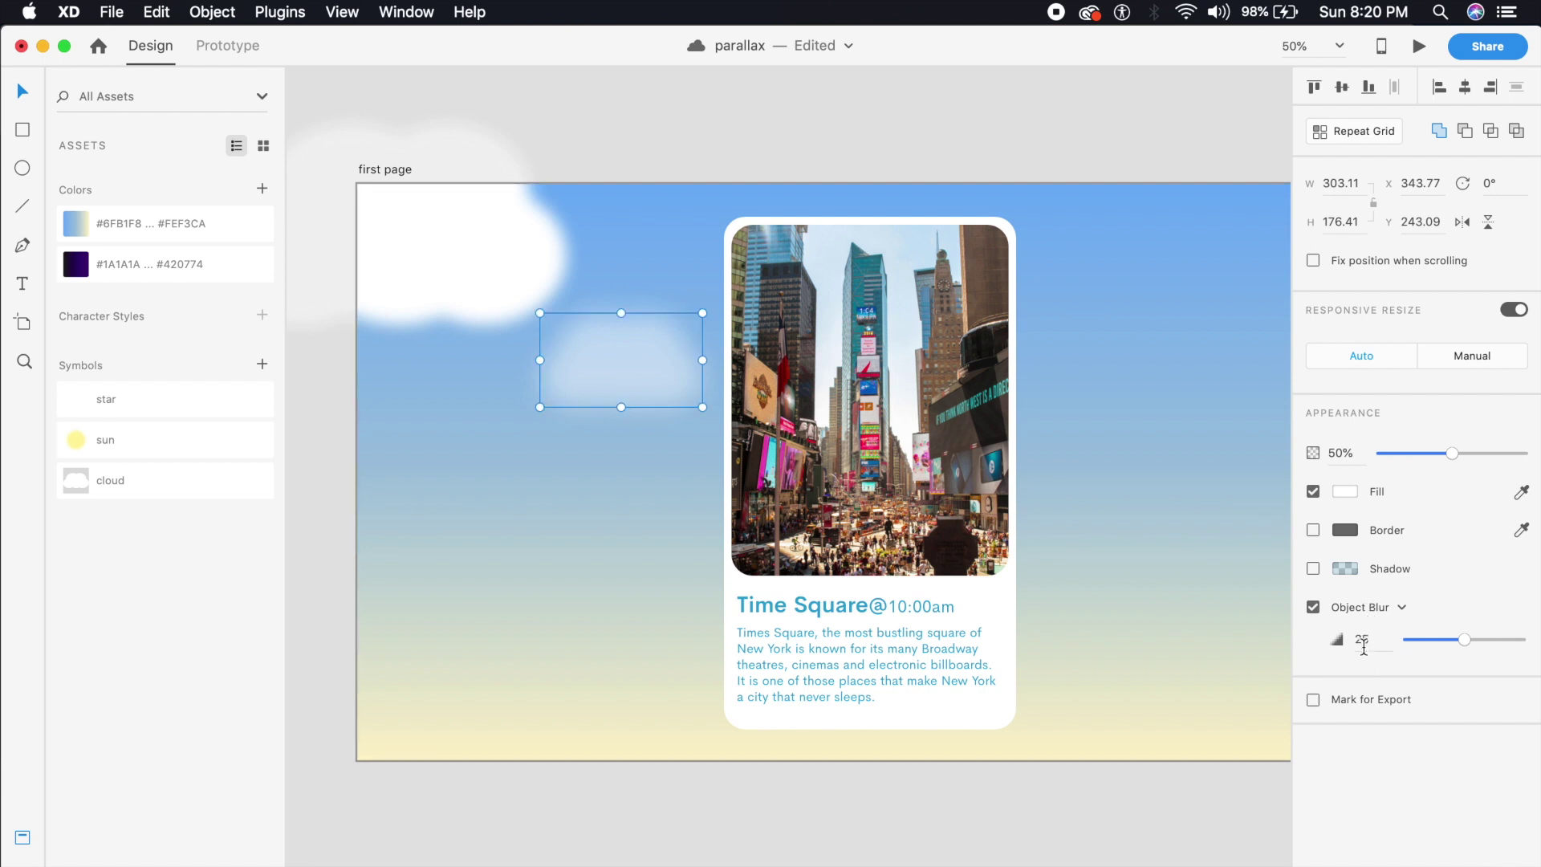
left_click(560, 559)
left_click_drag(611, 573, 537, 573)
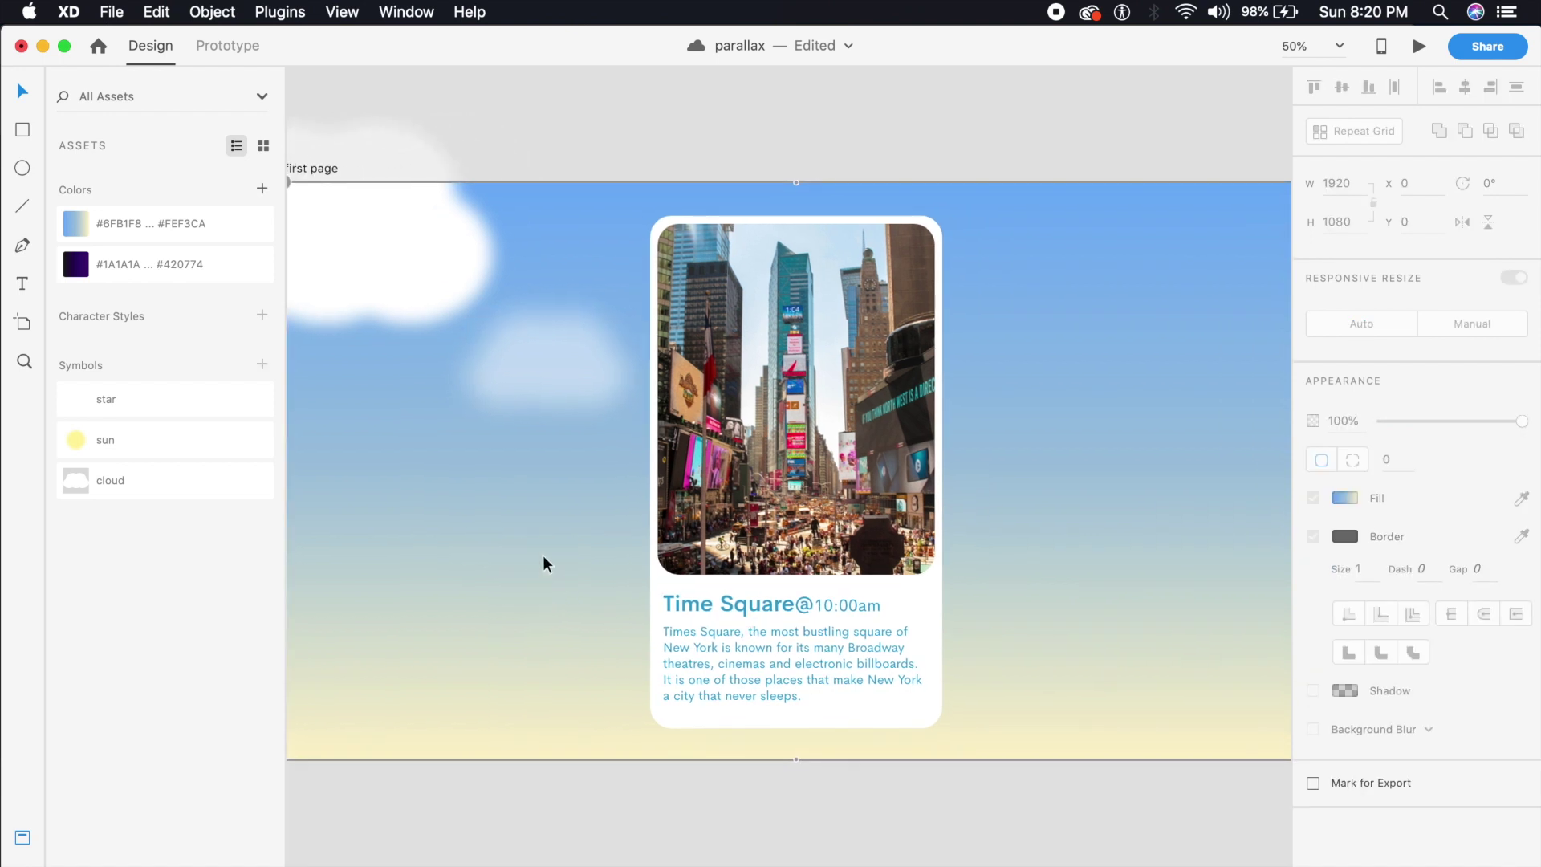
Duplicate the small faded cloud to the right side of the card and enlarge the copy to about 376 × 219
left_click_drag(534, 387, 986, 351)
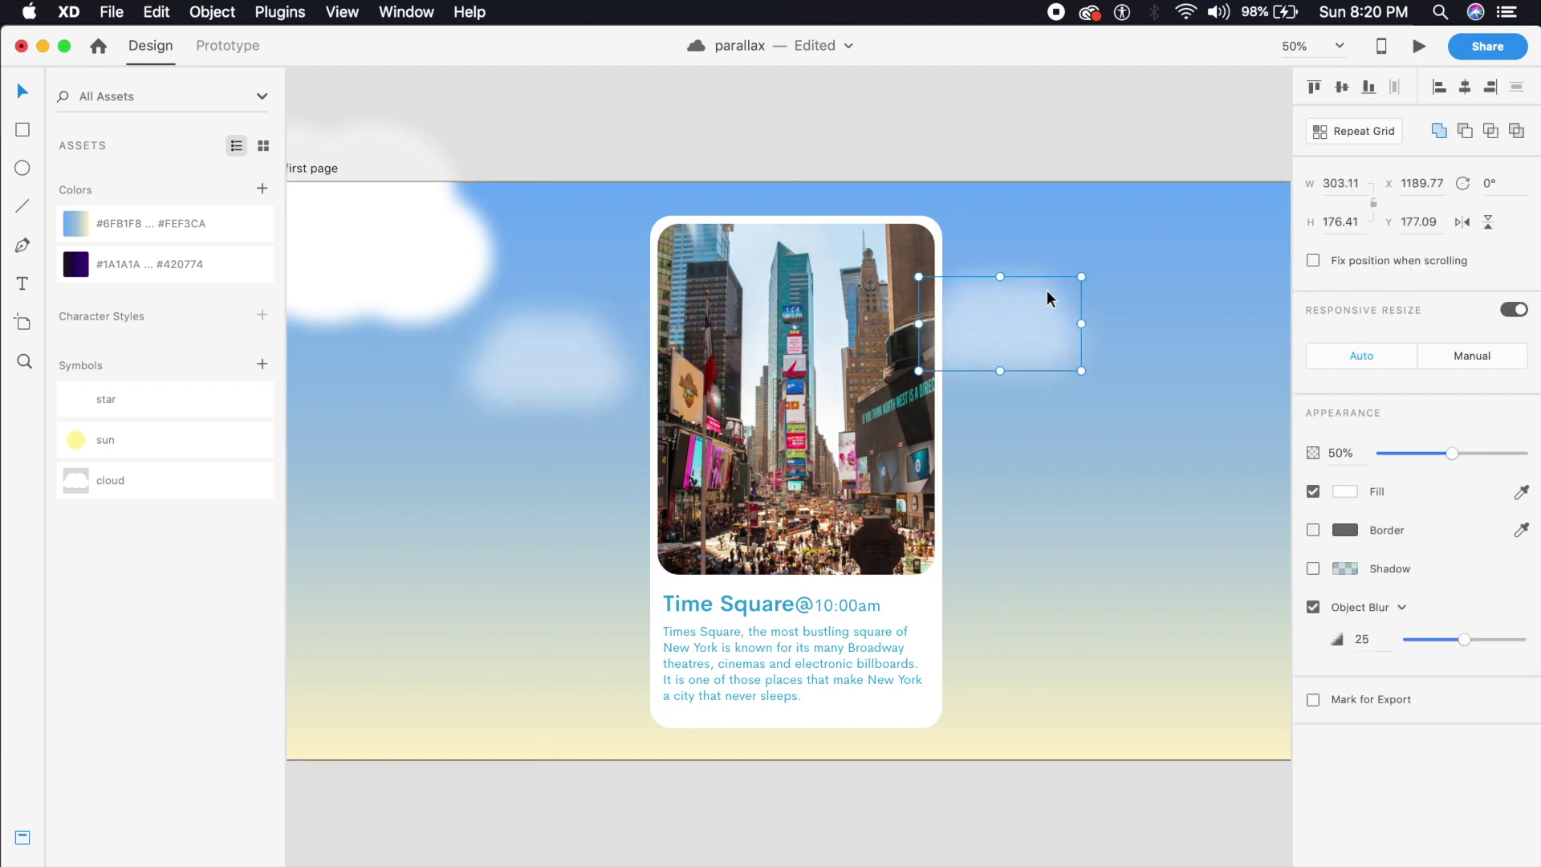
left_click_drag(1078, 276, 1120, 241)
left_click_drag(1073, 516, 1004, 542)
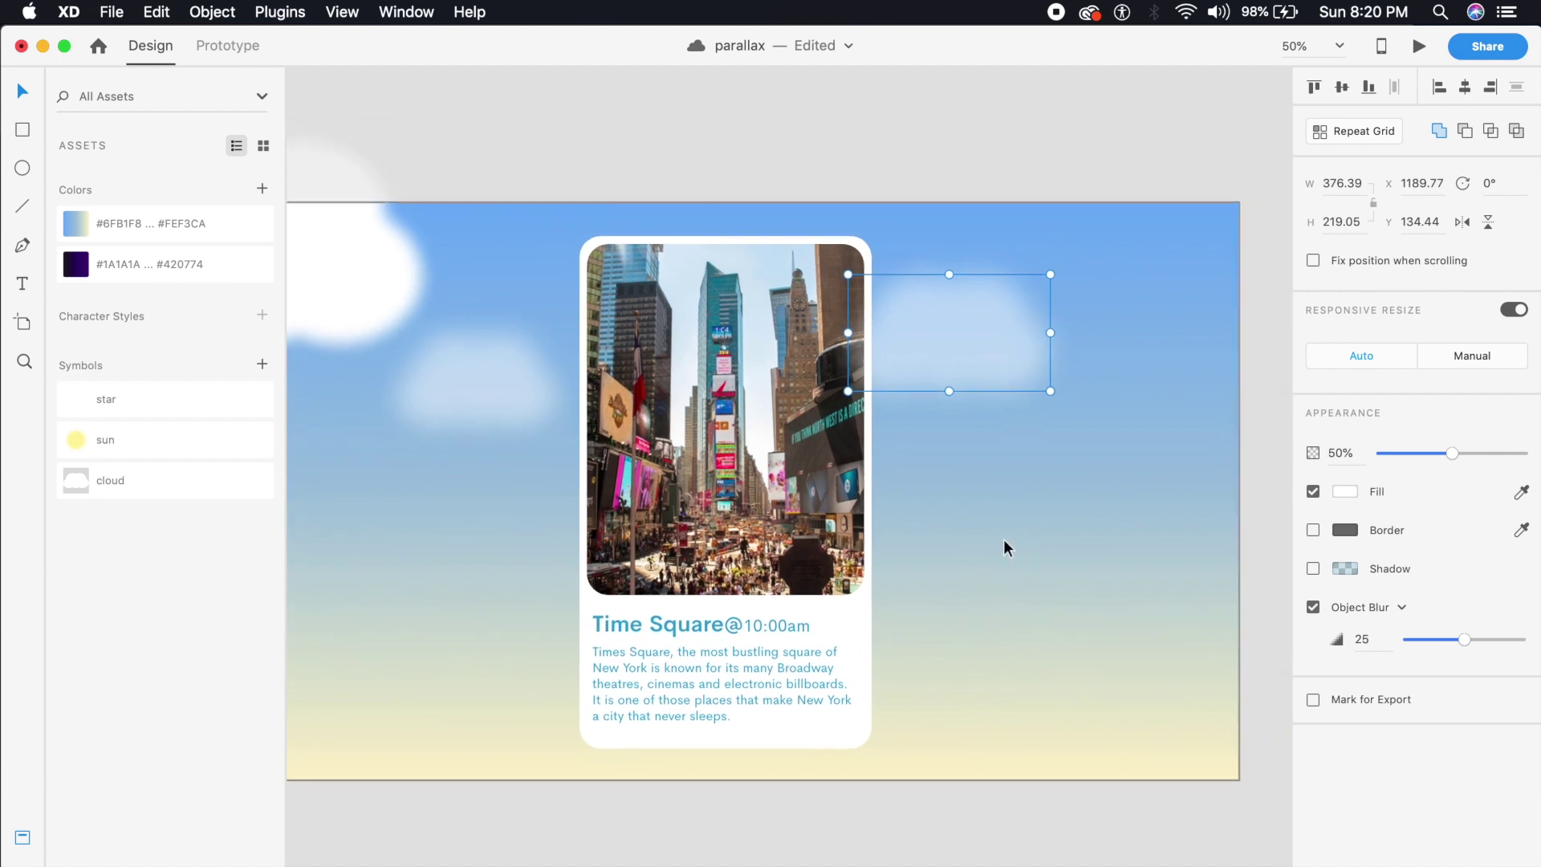
Set the object blur to 15 and the opacity to 80% for the cloud right of the card
left_click(1371, 640)
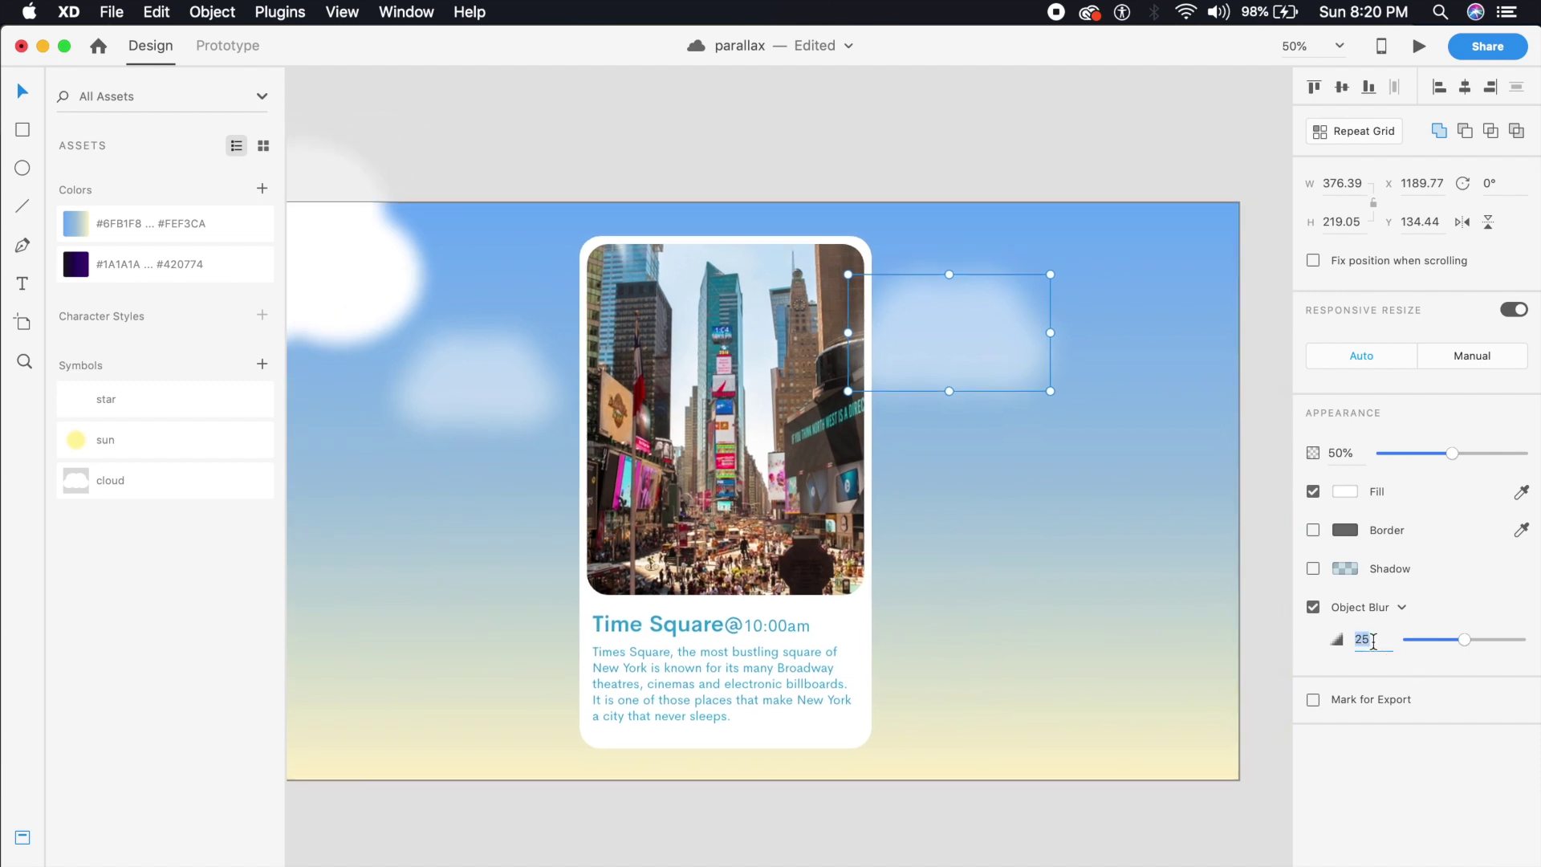
type("15")
key("Return")
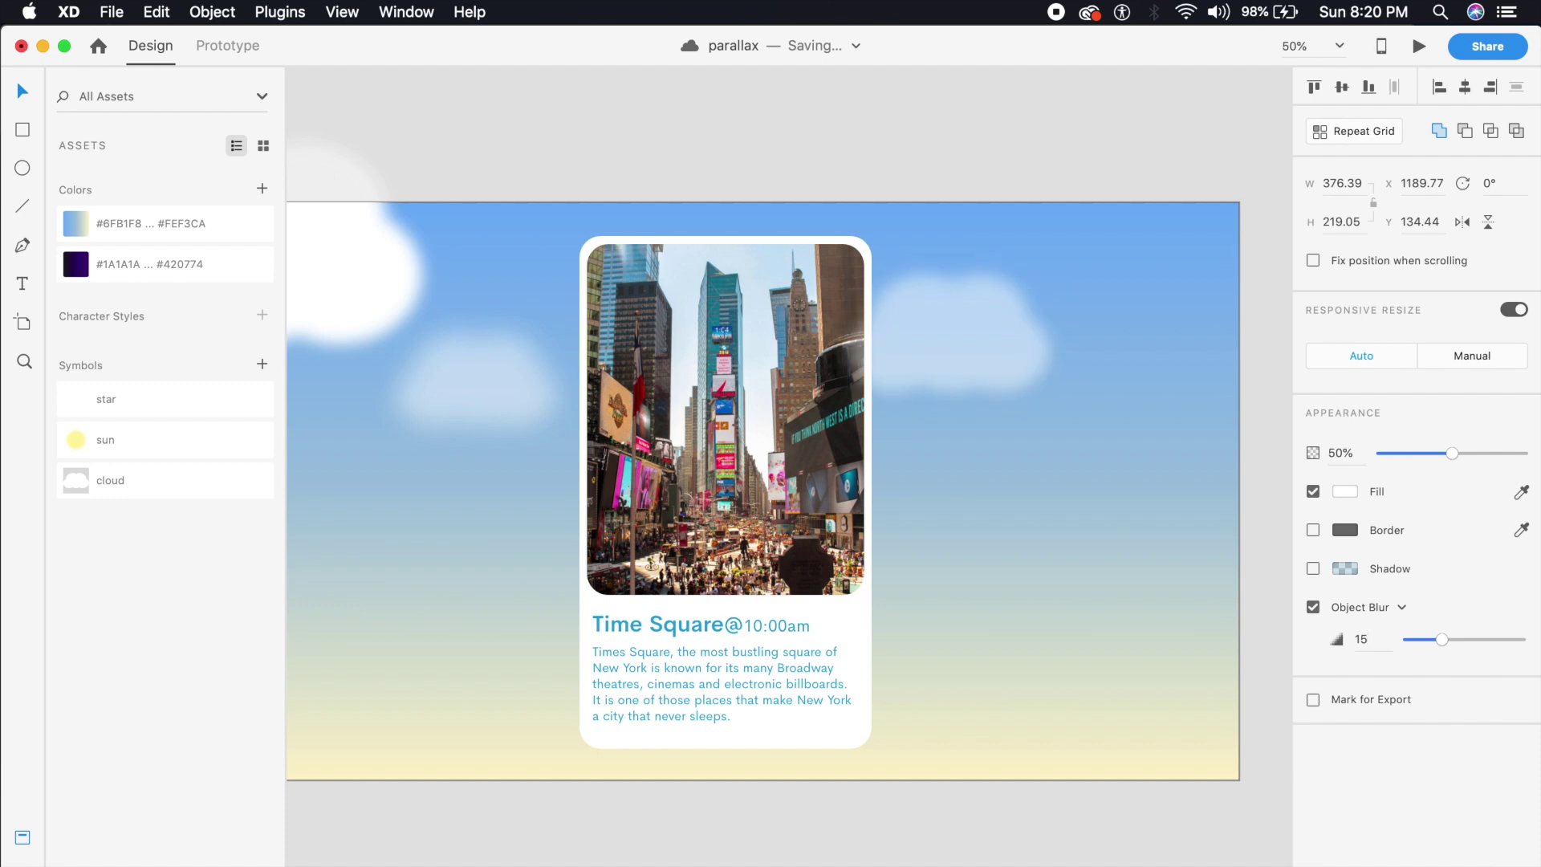
left_click(1355, 453)
type("80")
key("Return")
left_click(1170, 552)
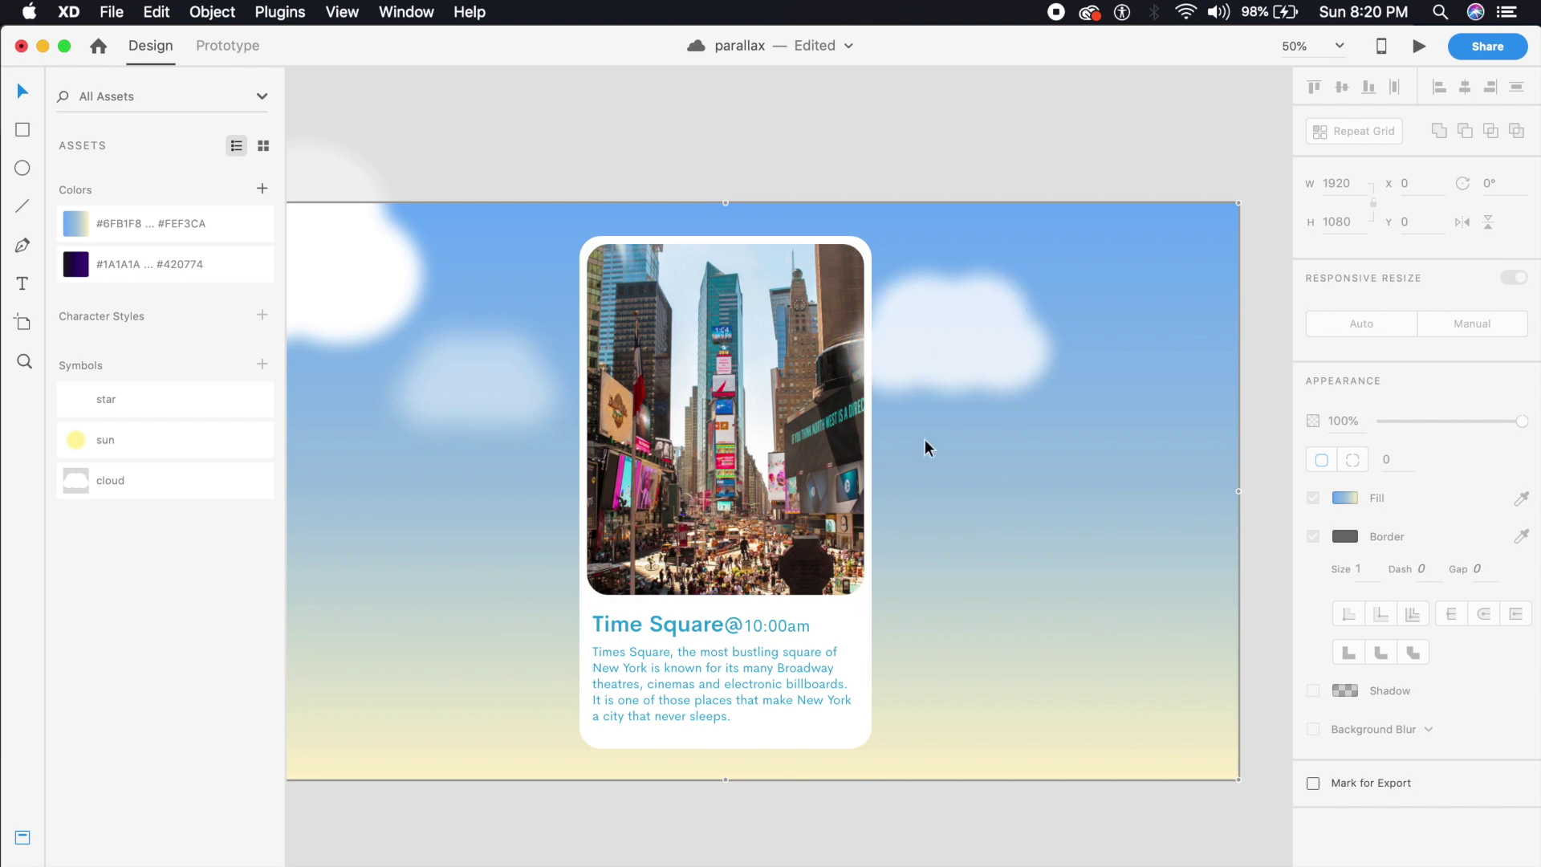
left_click(936, 366)
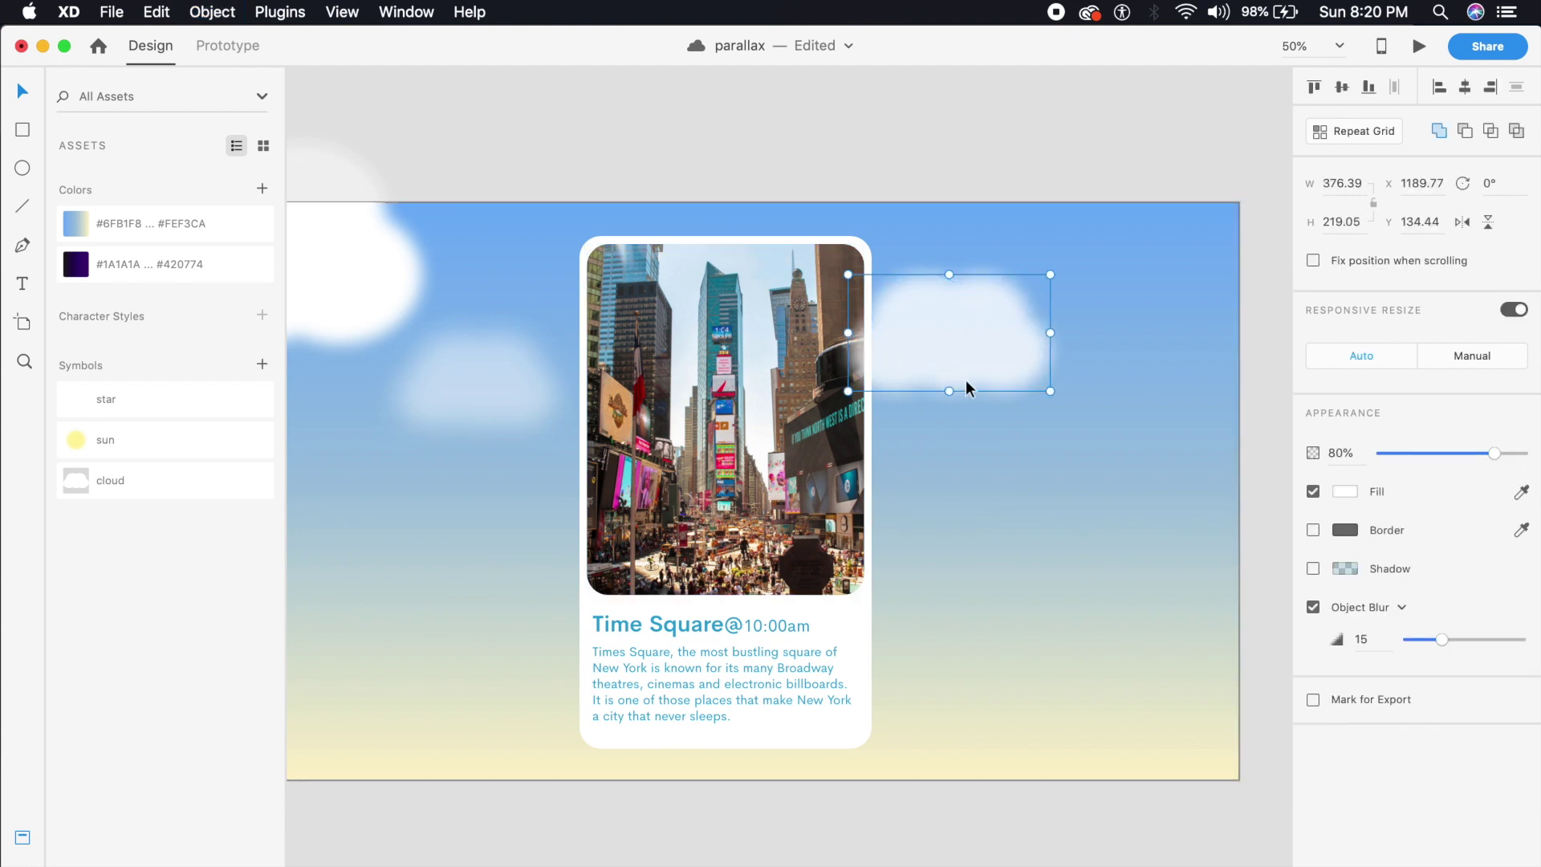
left_click(922, 482)
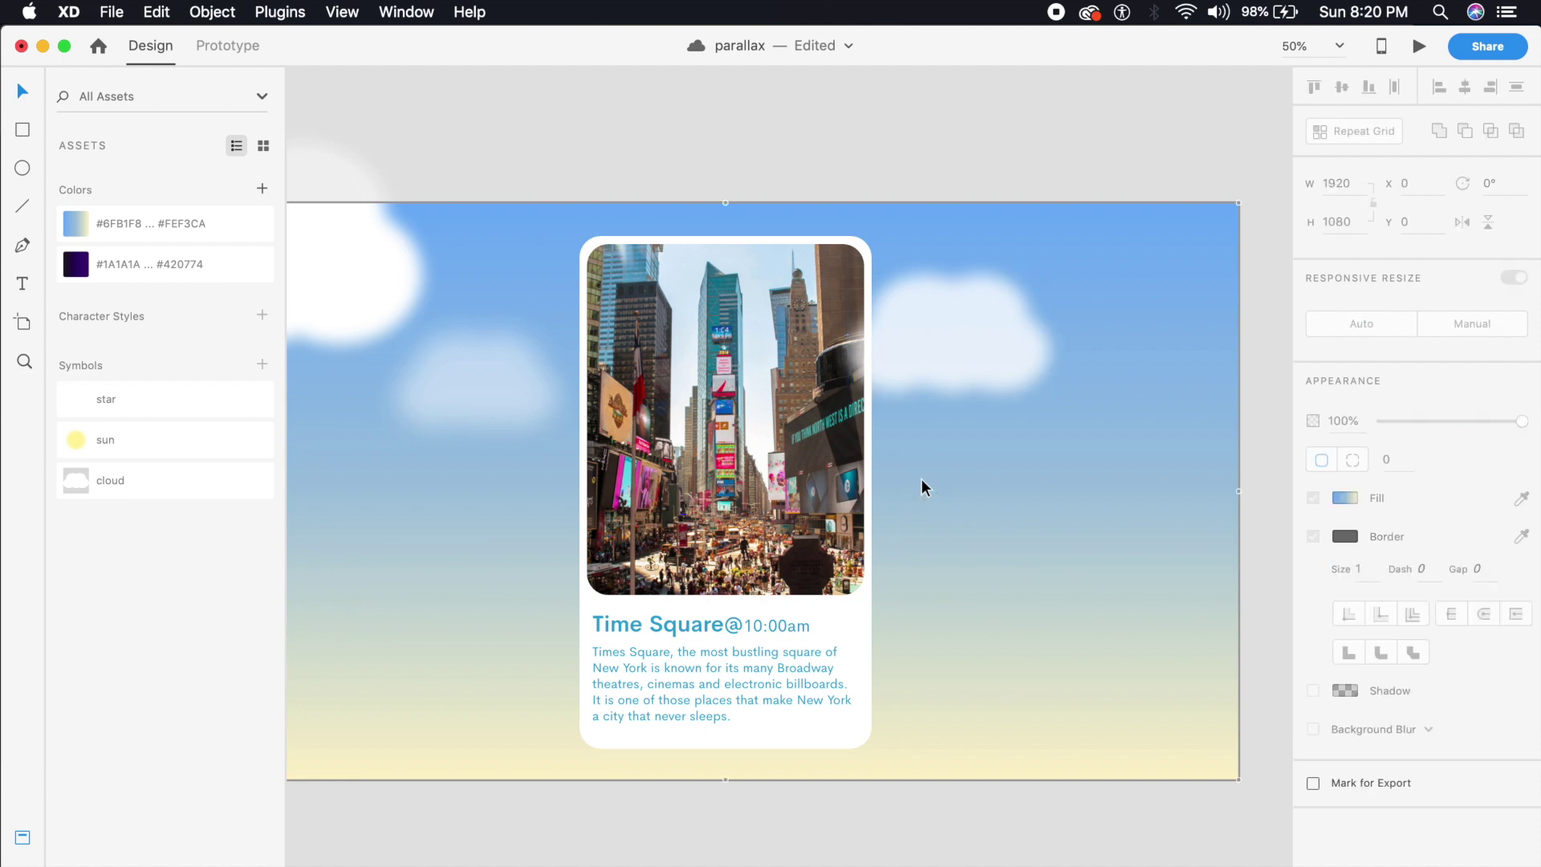
Duplicate that cloud onto the artboard's lower-right corner and enlarge the copy to about 638 × 371
left_click_drag(987, 344, 1216, 749)
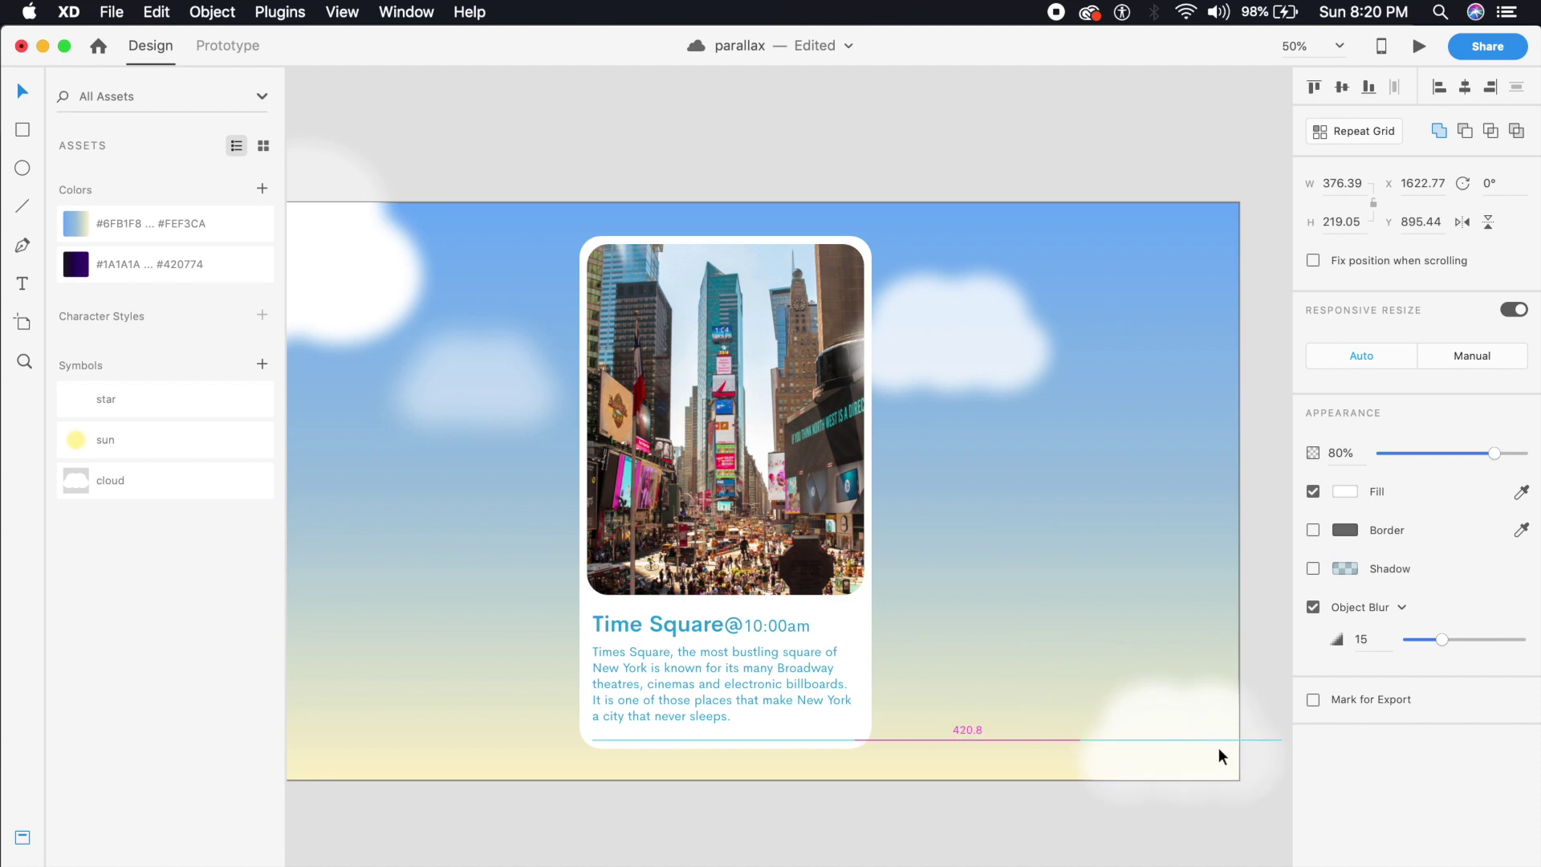
key("super+minus")
left_click_drag(1120, 688, 1082, 658)
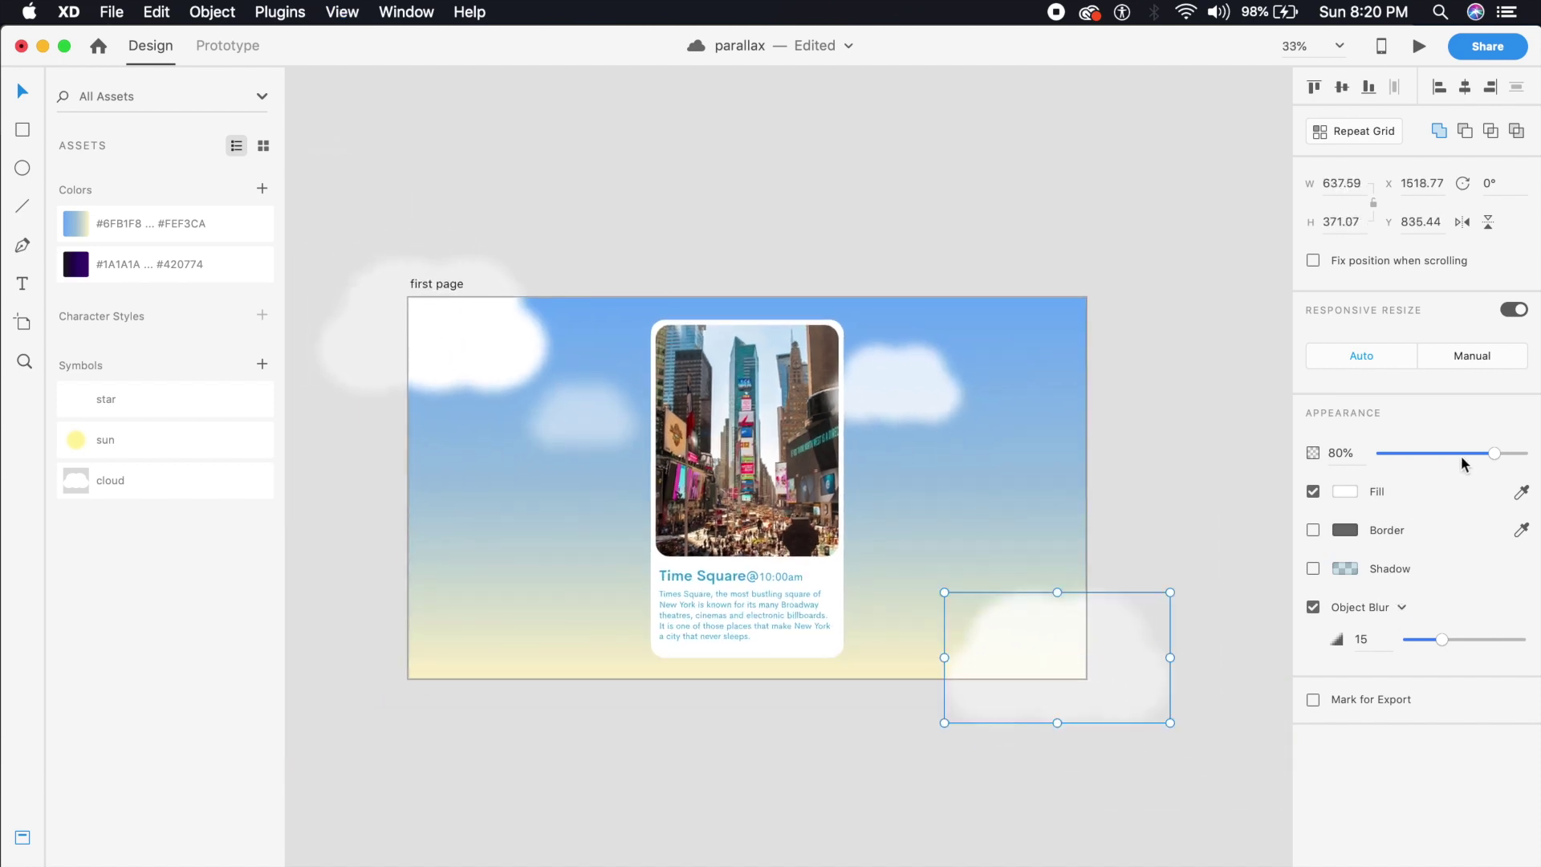
Set the lower-right cloud's opacity to 100% and its object blur to 45
left_click_drag(1504, 454, 1527, 454)
left_click(1360, 640)
type("45")
key("Return")
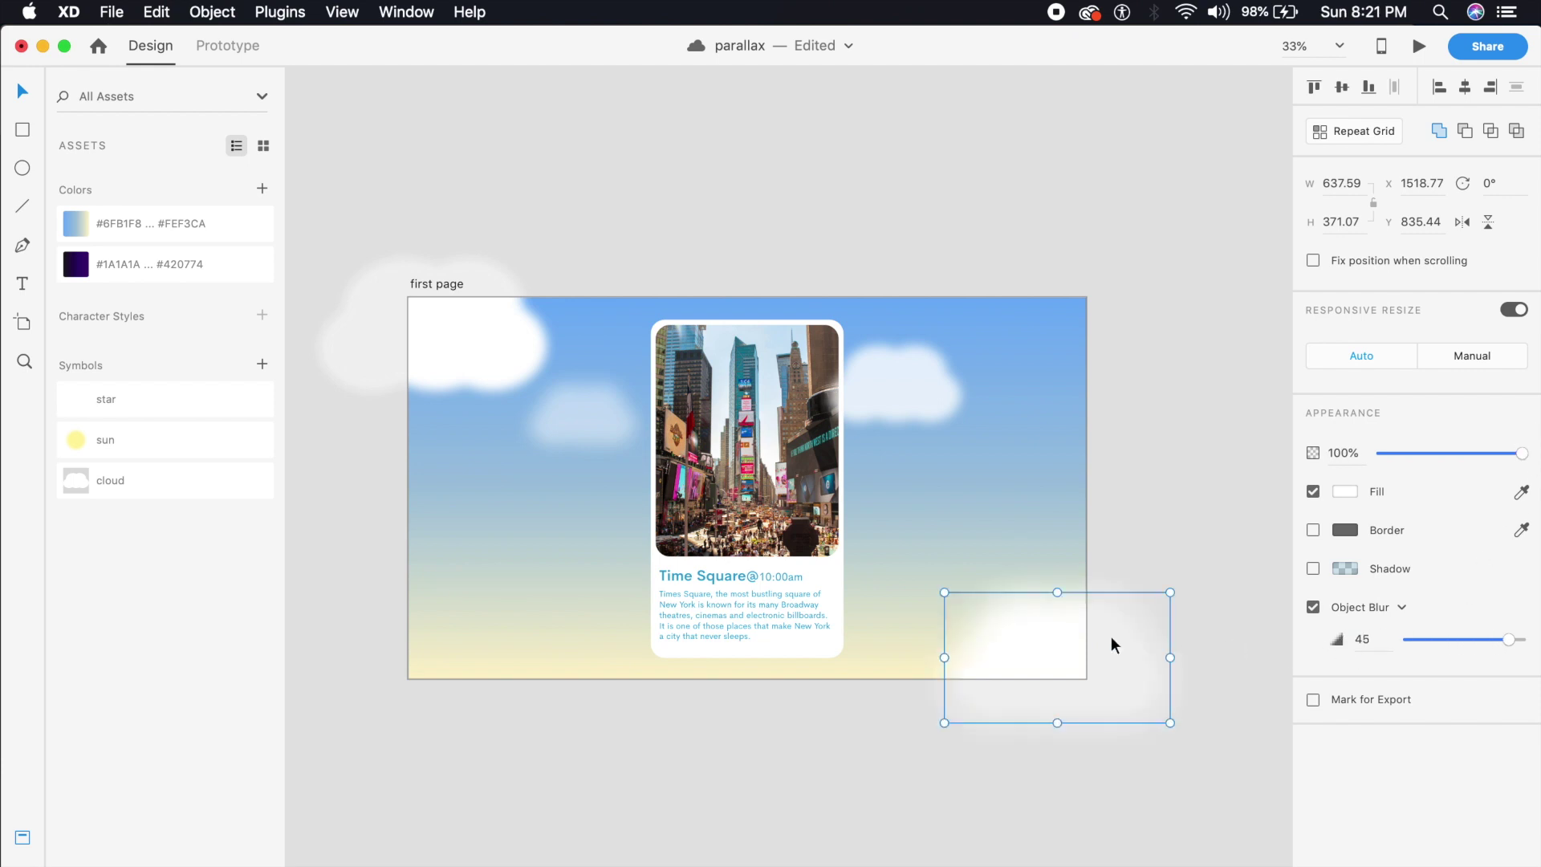
left_click(1150, 475)
key("super+equal")
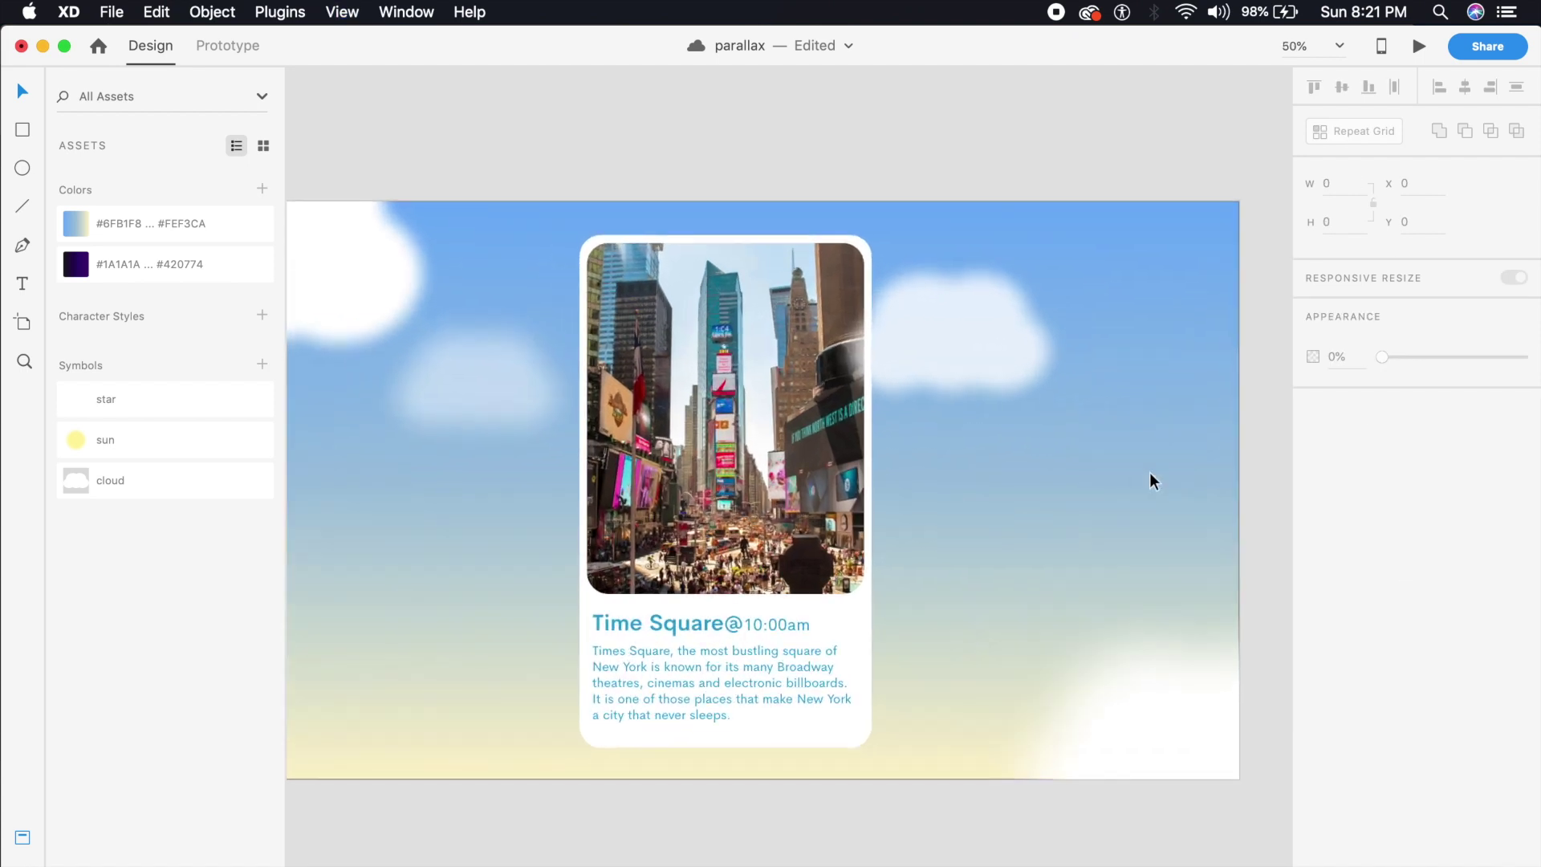
left_click_drag(696, 577, 725, 572)
key("super+minus")
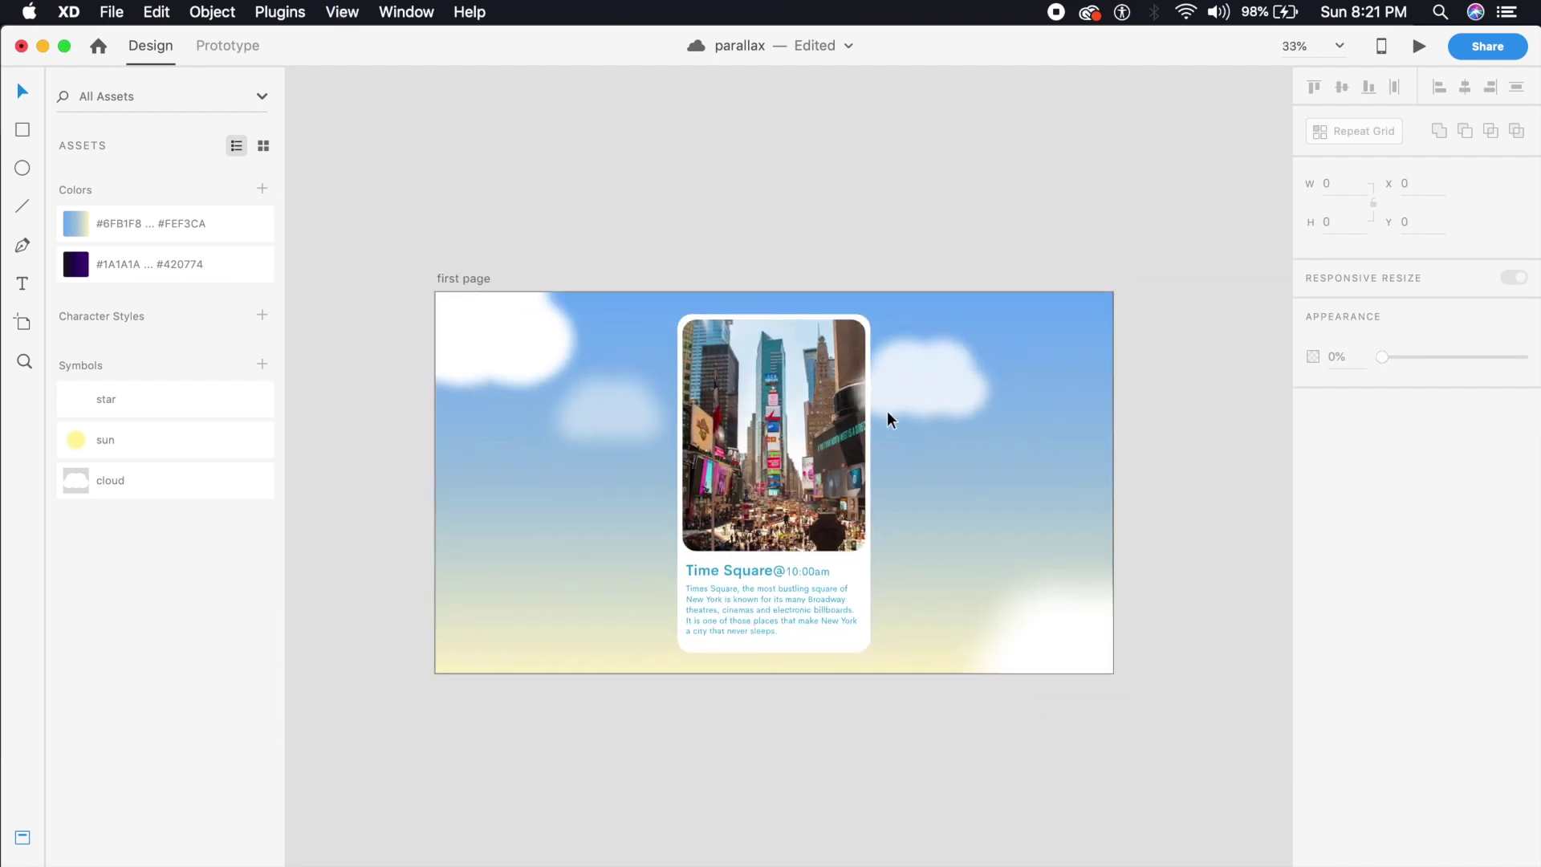
left_click_drag(926, 399, 958, 455)
left_click(1039, 377)
key("super+z")
left_click(1040, 385)
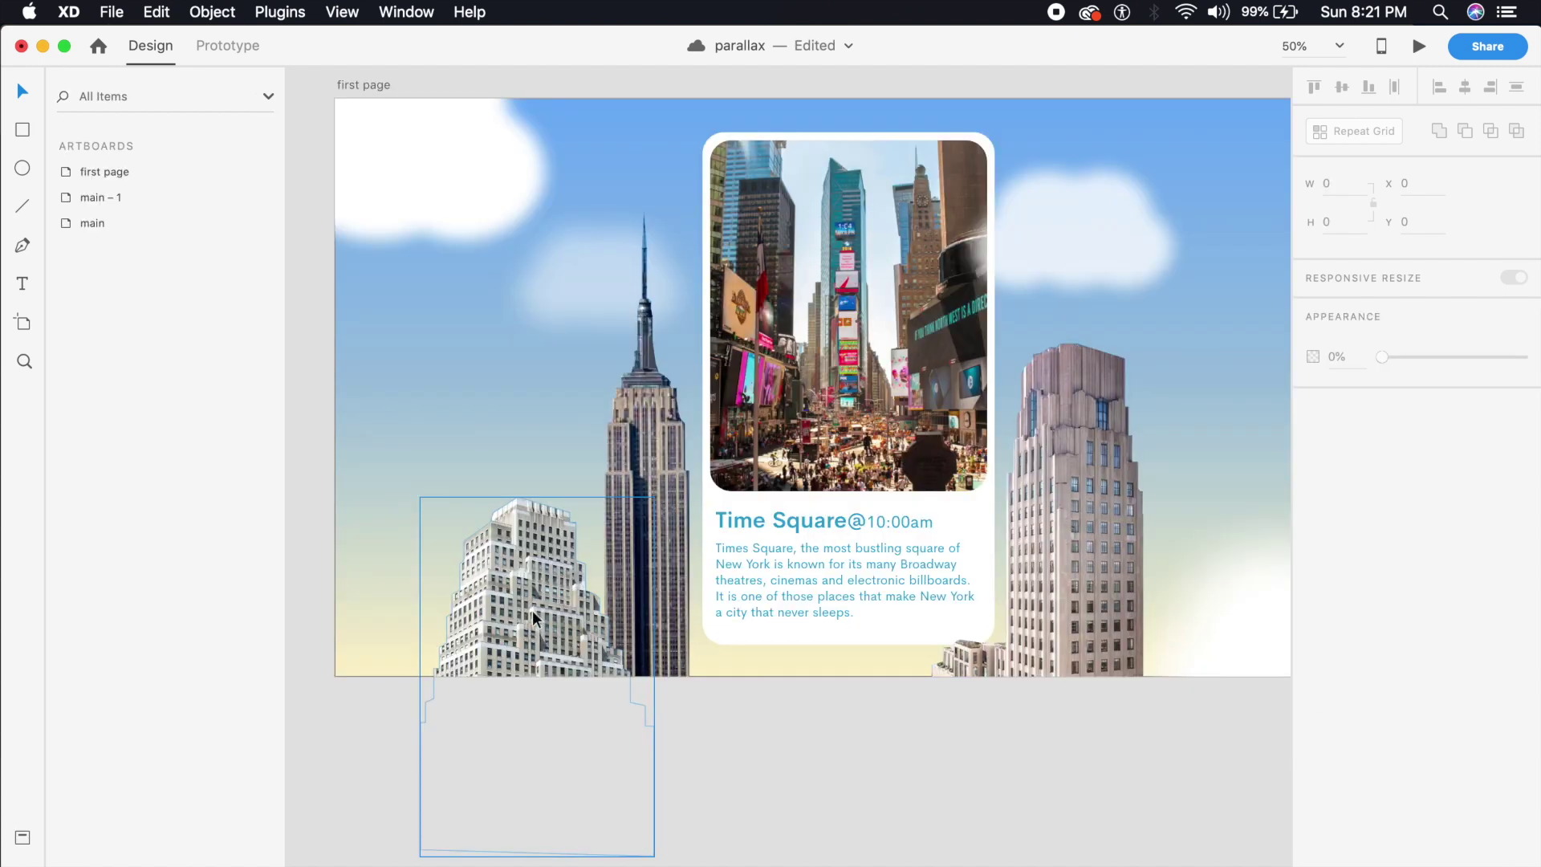
Place the stepped building left of the Empire State Building at about X 160, Y 745, with its base running below the artboard
scroll(610, 526, "up", 1)
left_click_drag(639, 476, 633, 434)
left_click_drag(509, 636, 481, 430)
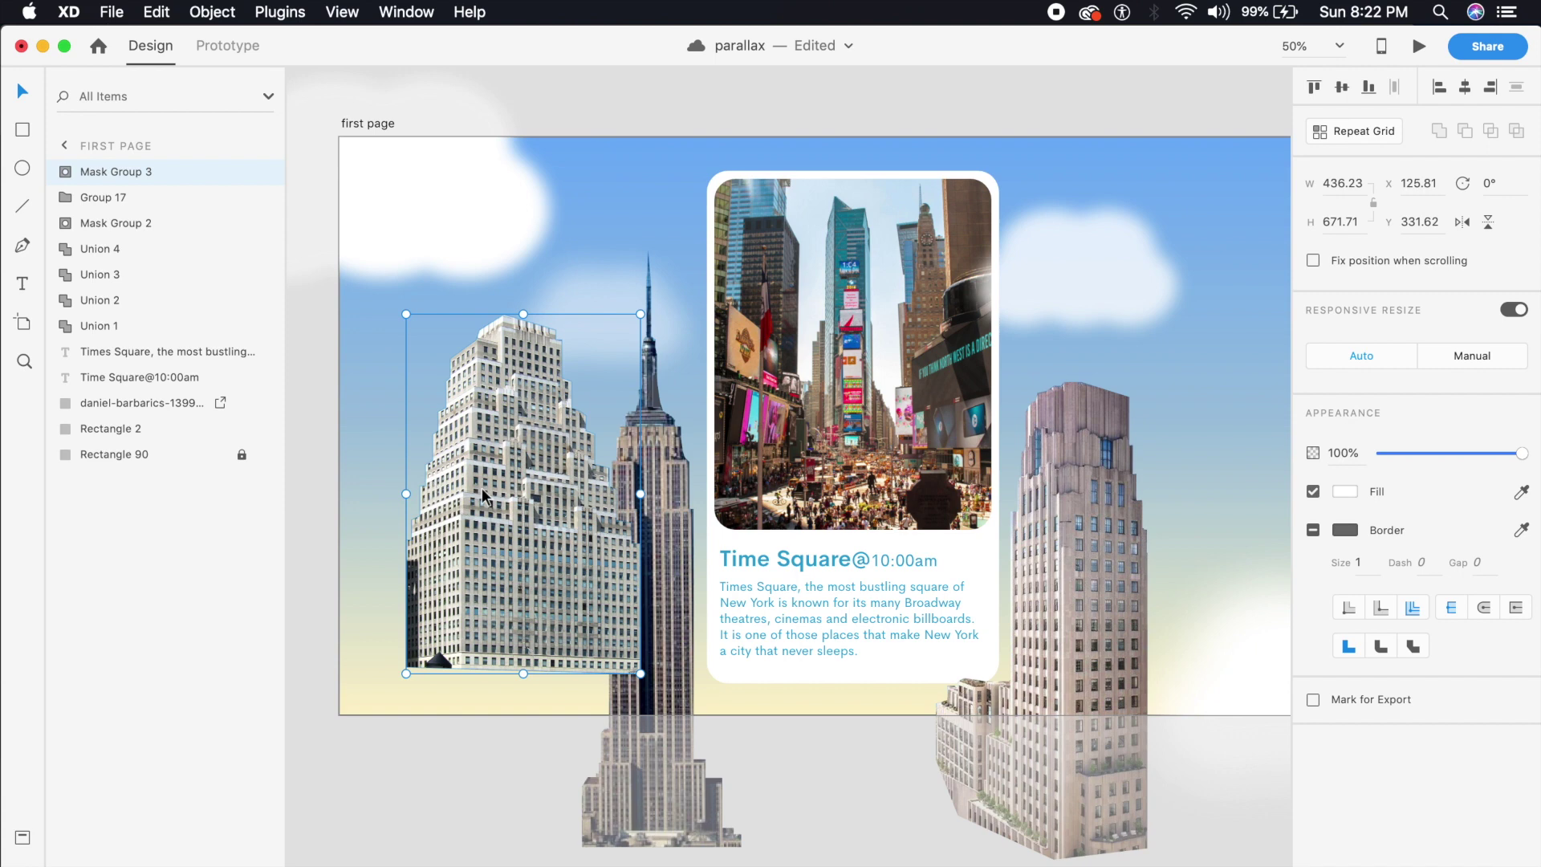
left_click_drag(484, 495, 502, 717)
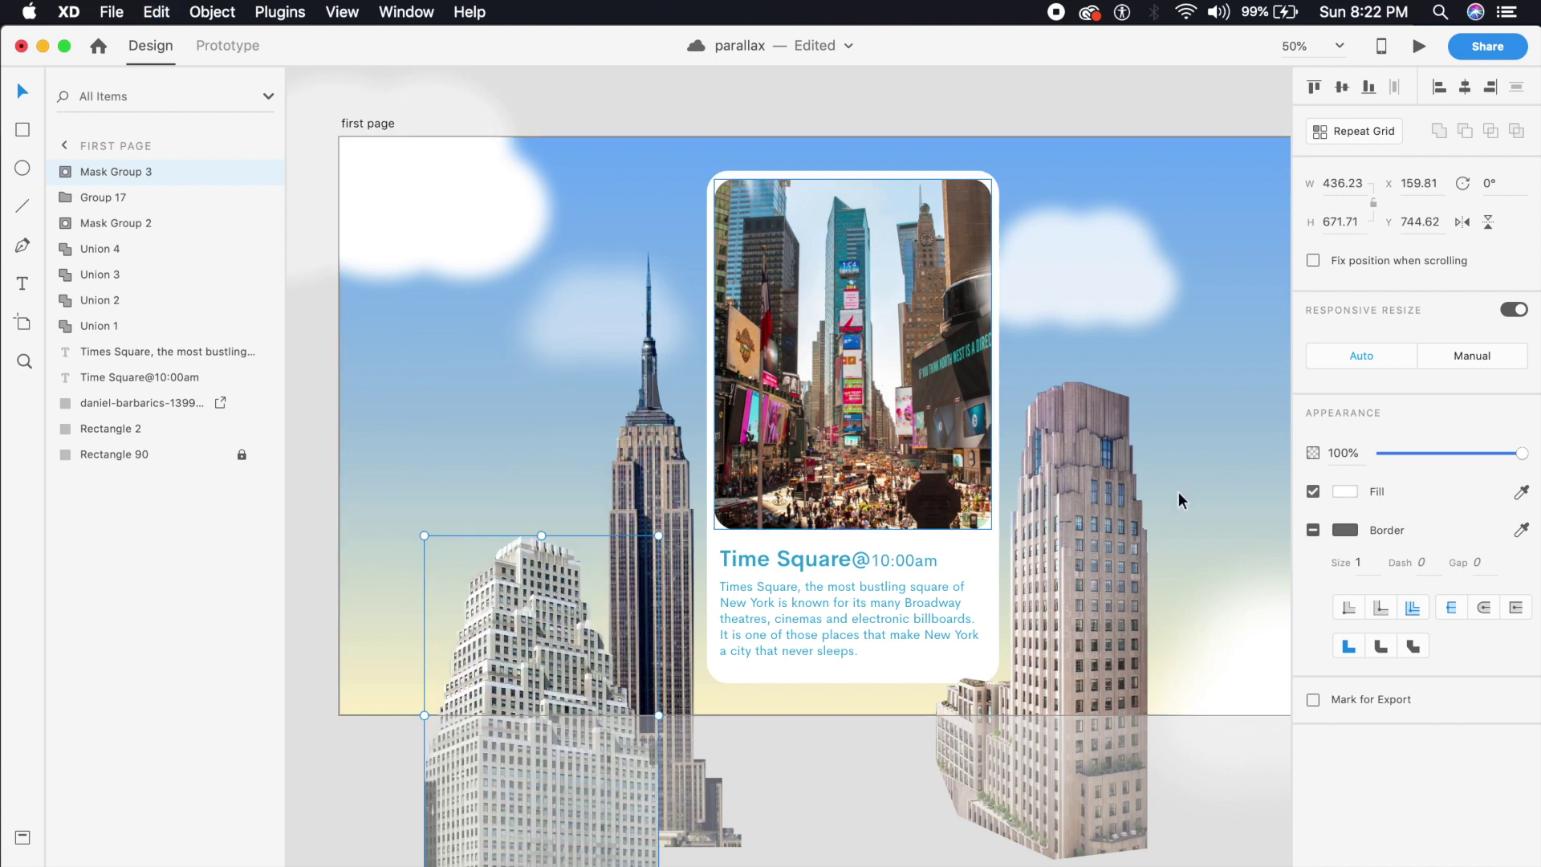
Try raising the tower right of the card and undo the move
left_click_drag(1130, 675, 1135, 516)
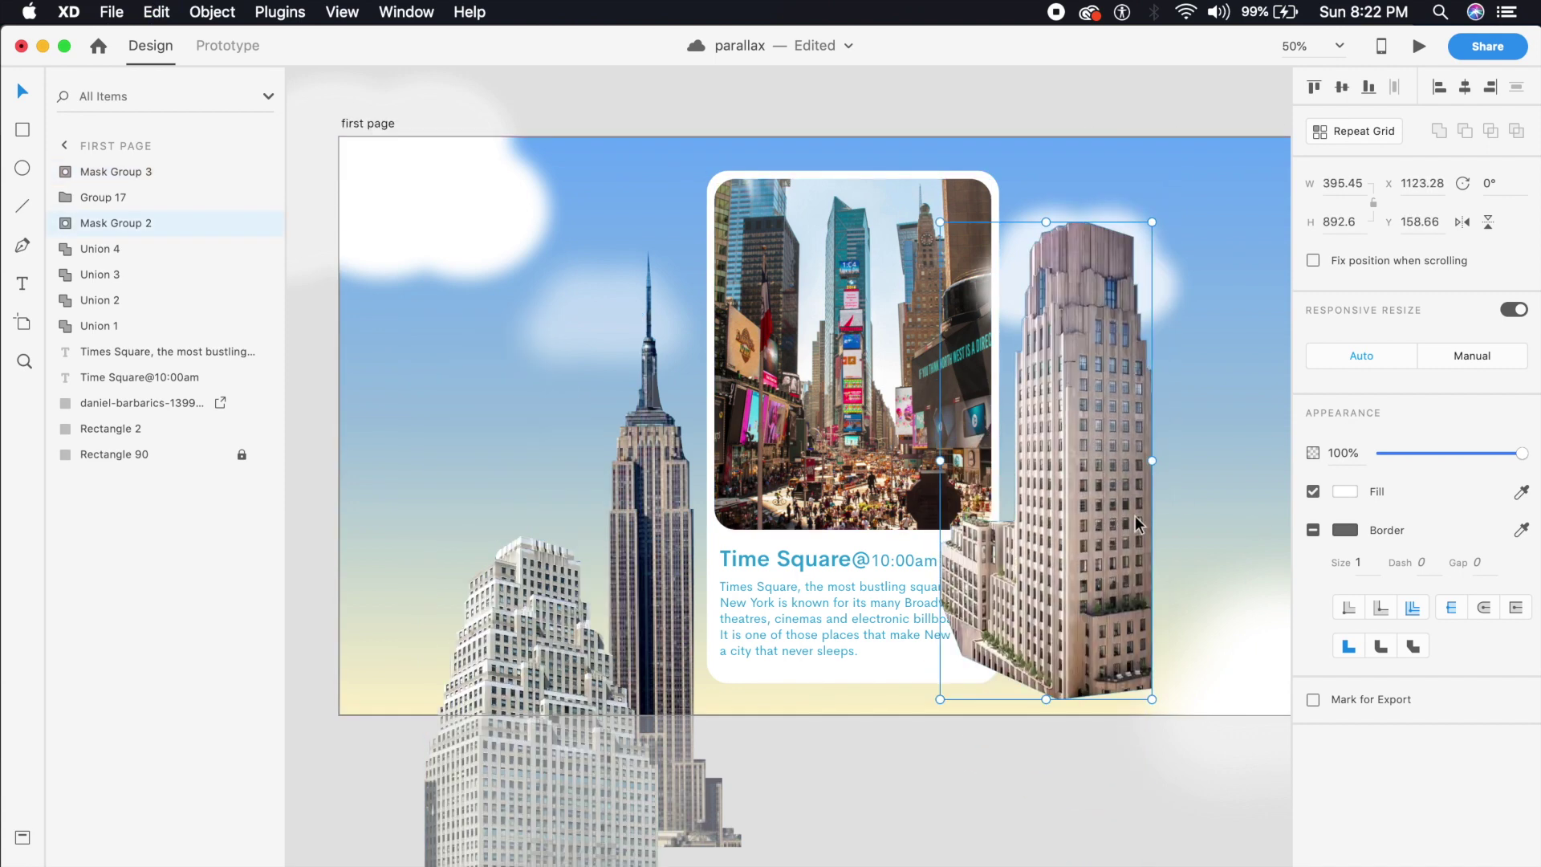
key("super+z")
left_click(311, 776)
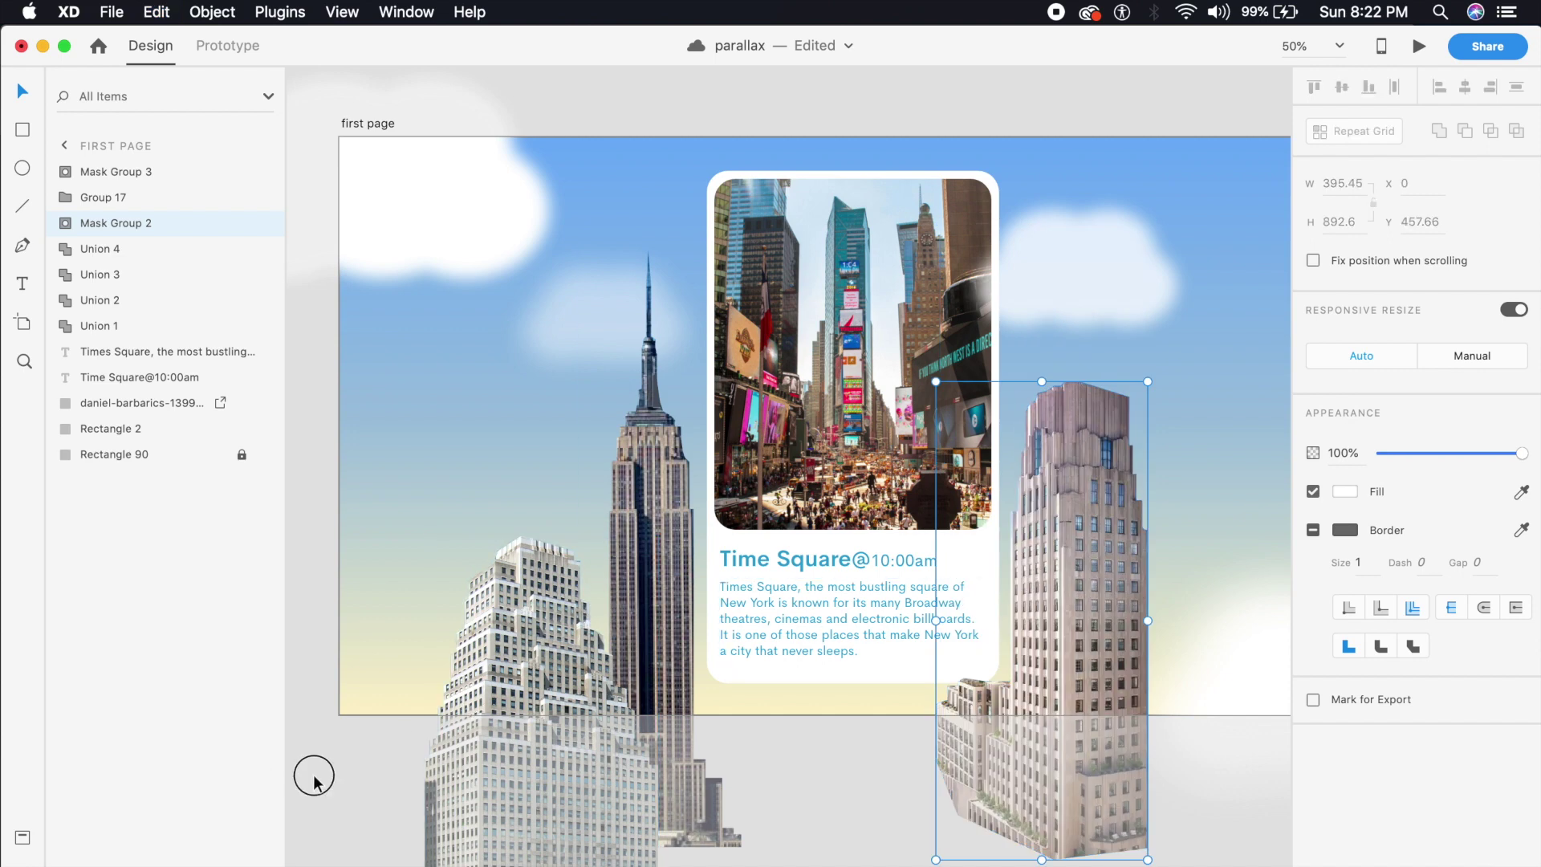
Enter the Empire State Building's mask group and examine its mask path and anchor points
scroll(891, 706, "right", 3)
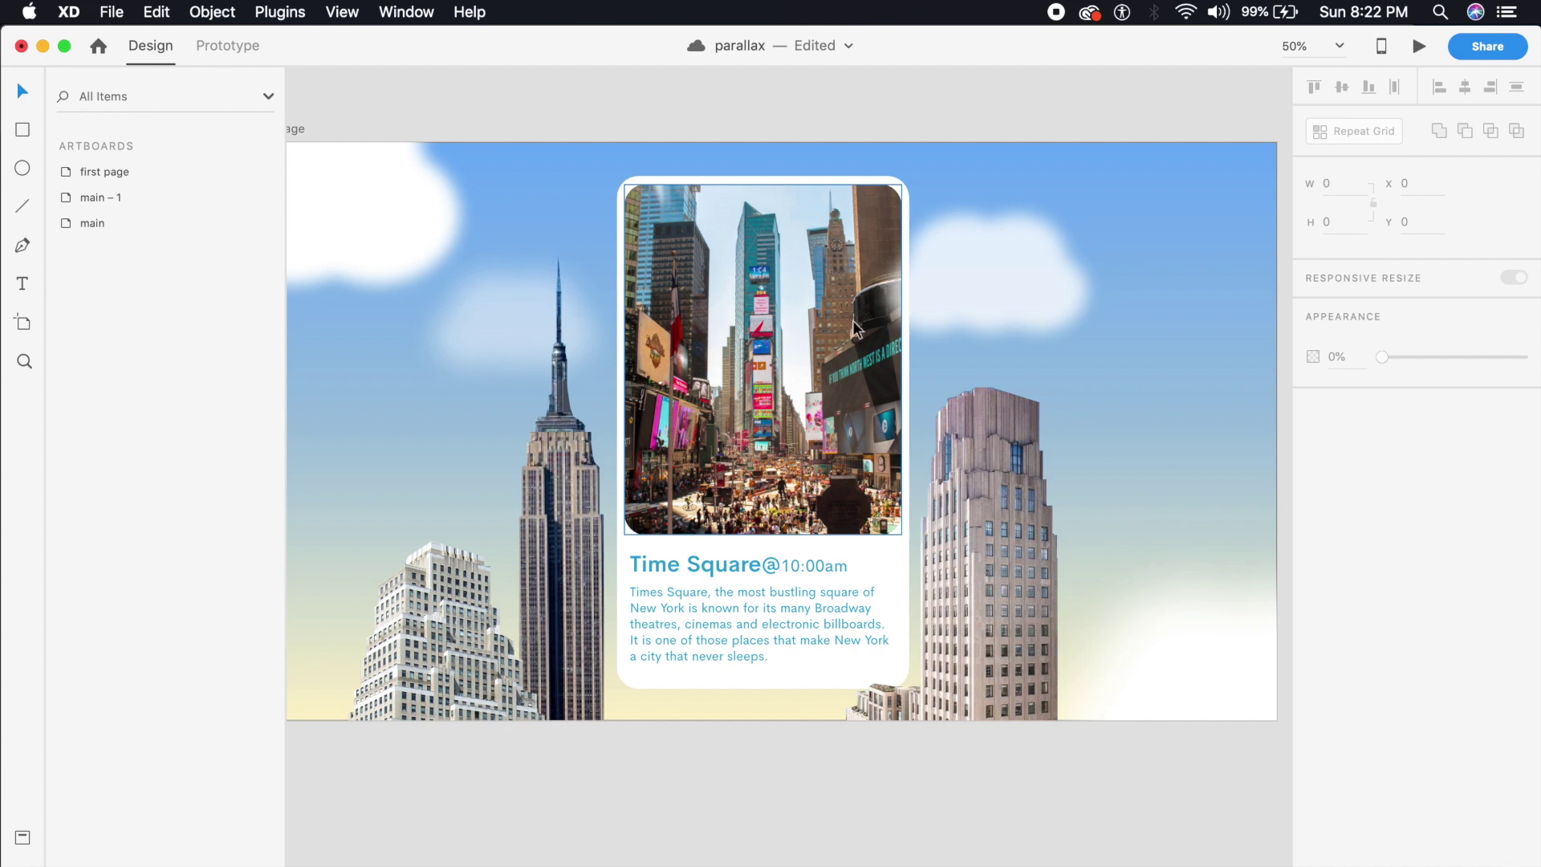
scroll(586, 513, "up", 3)
double_click(576, 510)
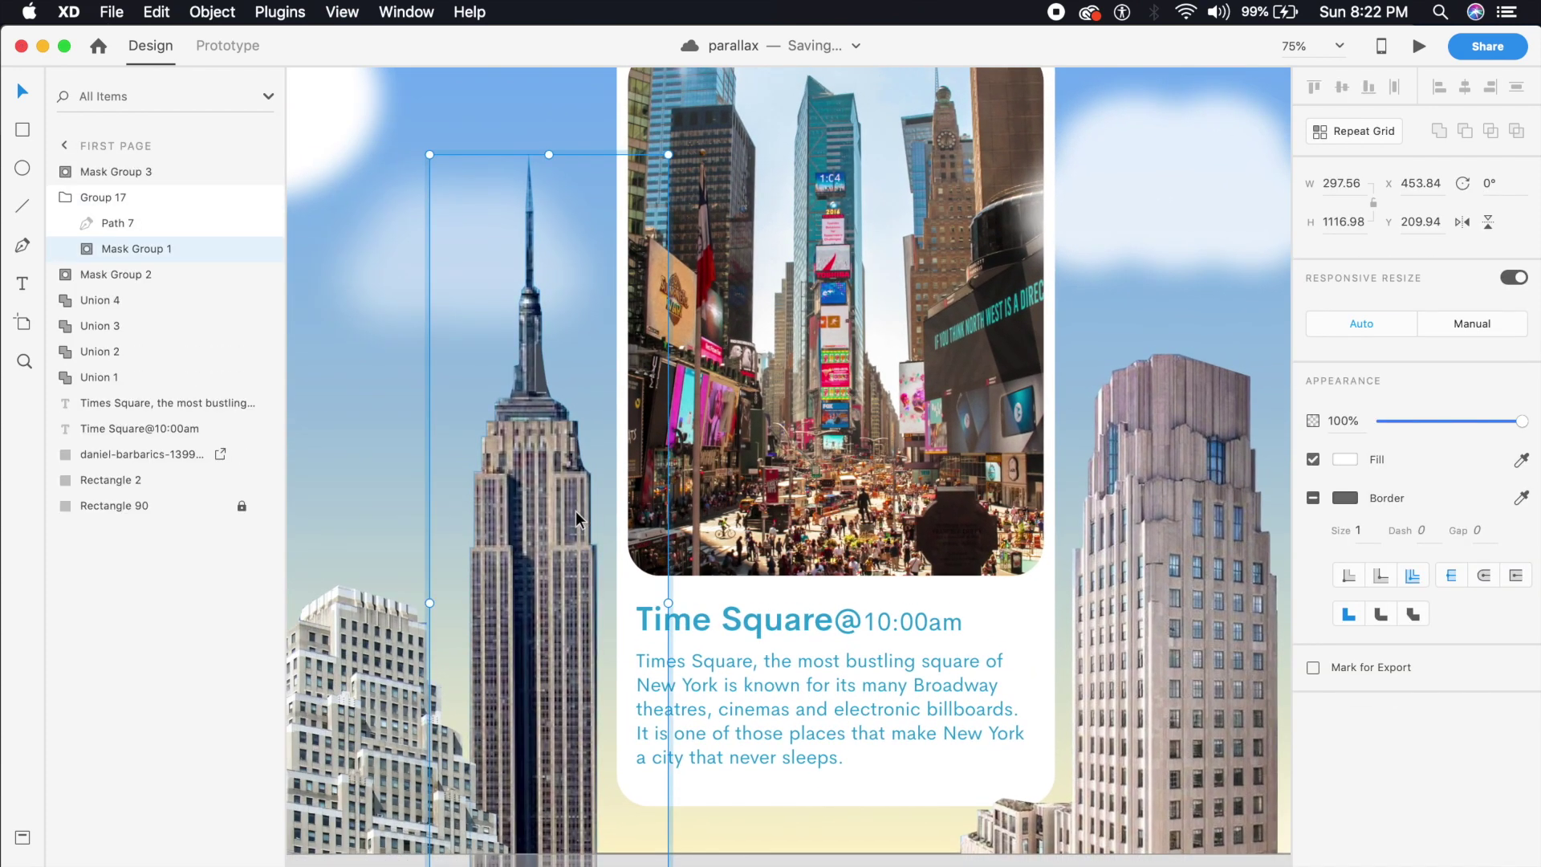
double_click(576, 511)
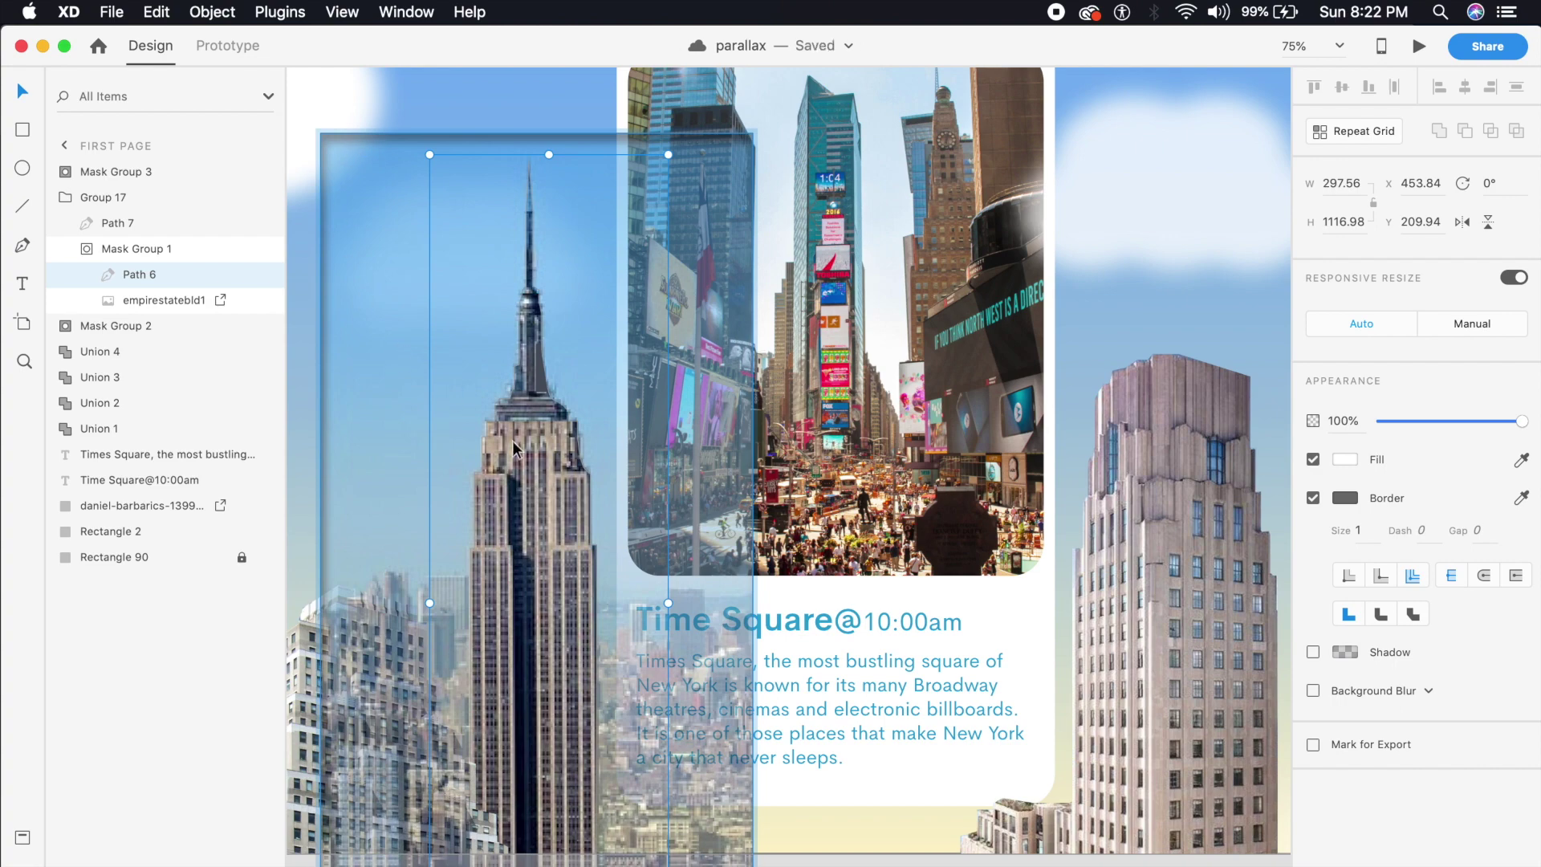
scroll(523, 370, "up", 3)
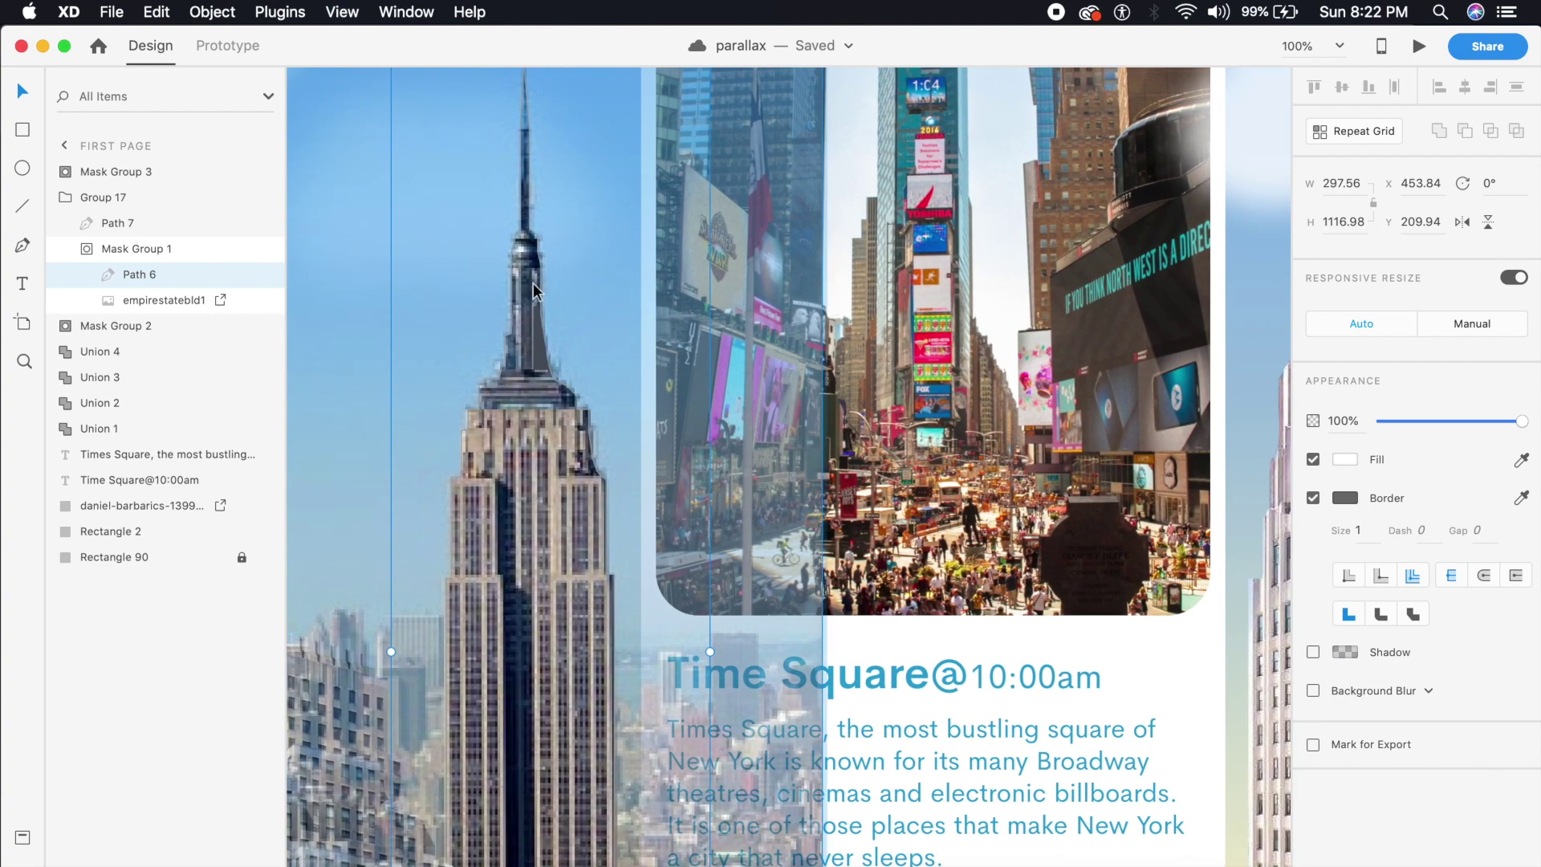
scroll(533, 283, "down", 4)
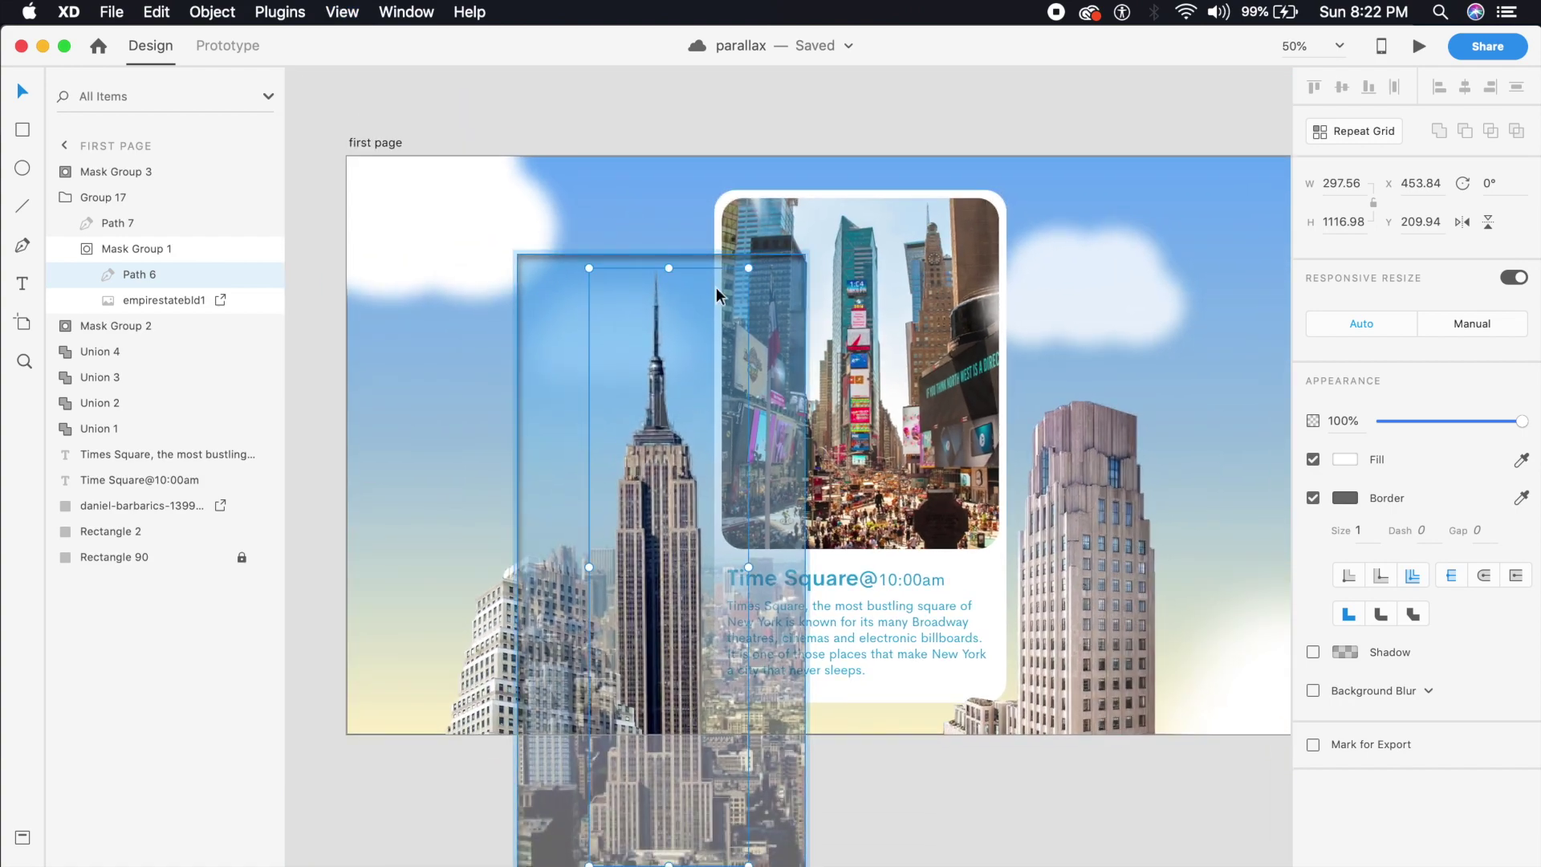
left_click(754, 135)
left_click(654, 469)
double_click(653, 469)
double_click(697, 504)
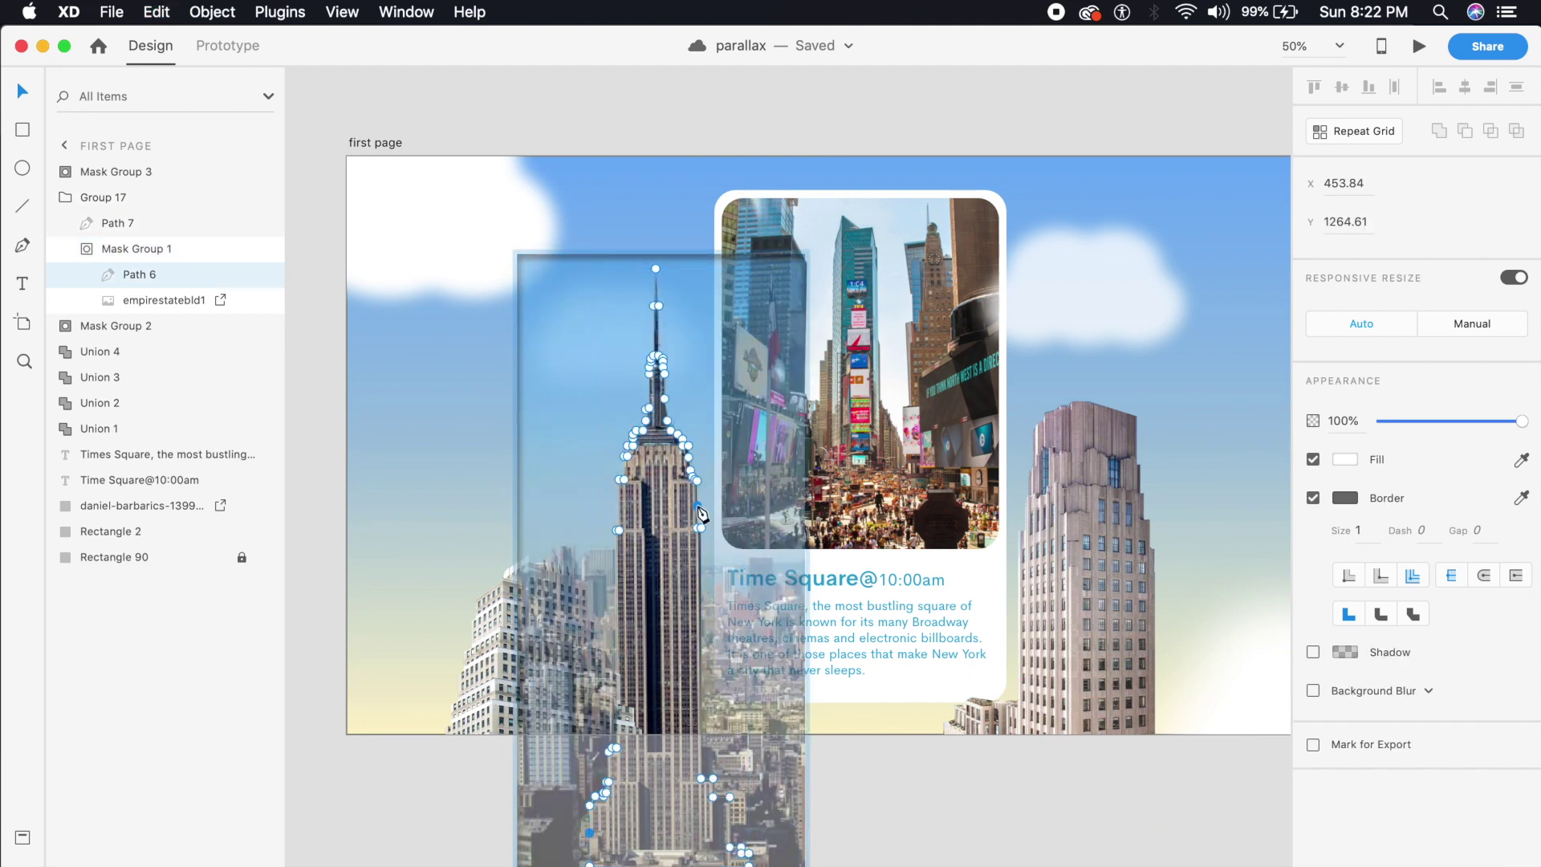
Copy the empirestatebld1 image from the mask group, paste it onto the artboard and move the copy over the card
left_click(737, 504)
key("super+c")
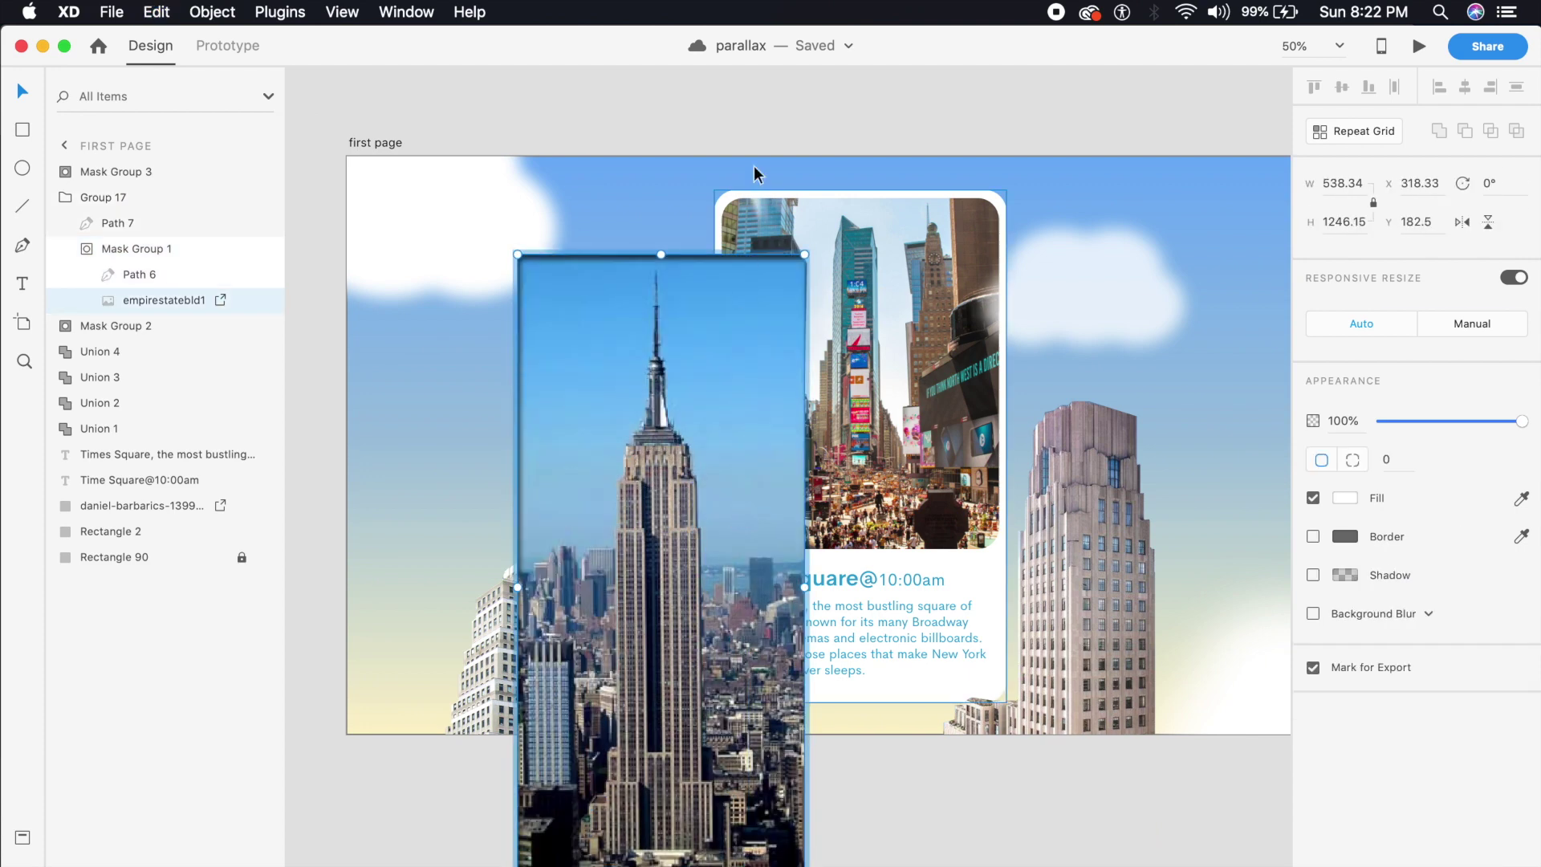
left_click(757, 165)
key("super+v")
left_click(694, 413)
left_click_drag(694, 413, 833, 418)
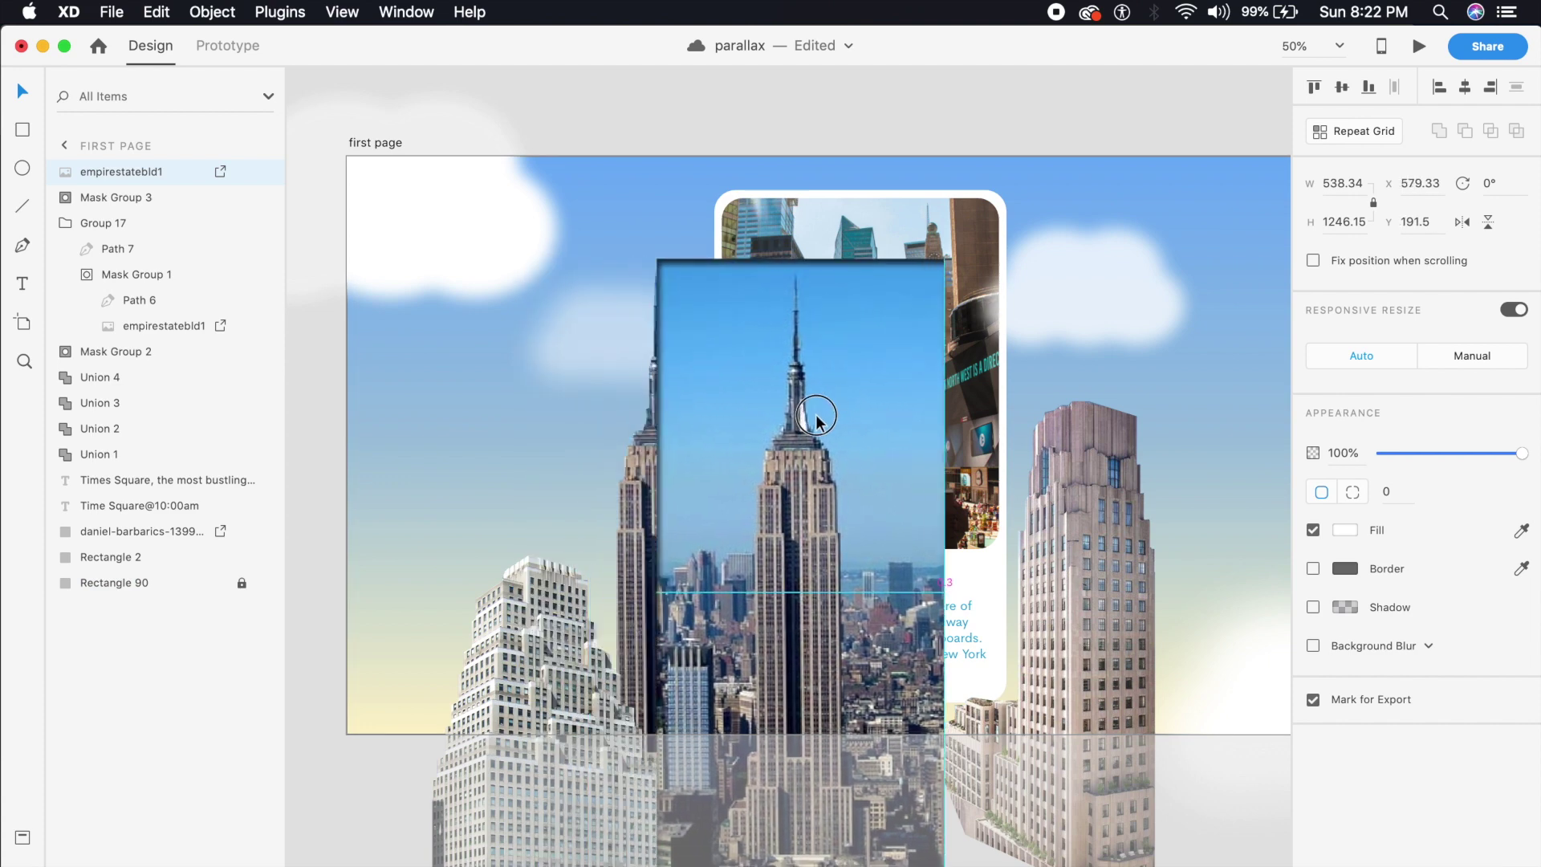
Start outlining the left edge of the copied building with a three-point Pen tool path
left_click(24, 248)
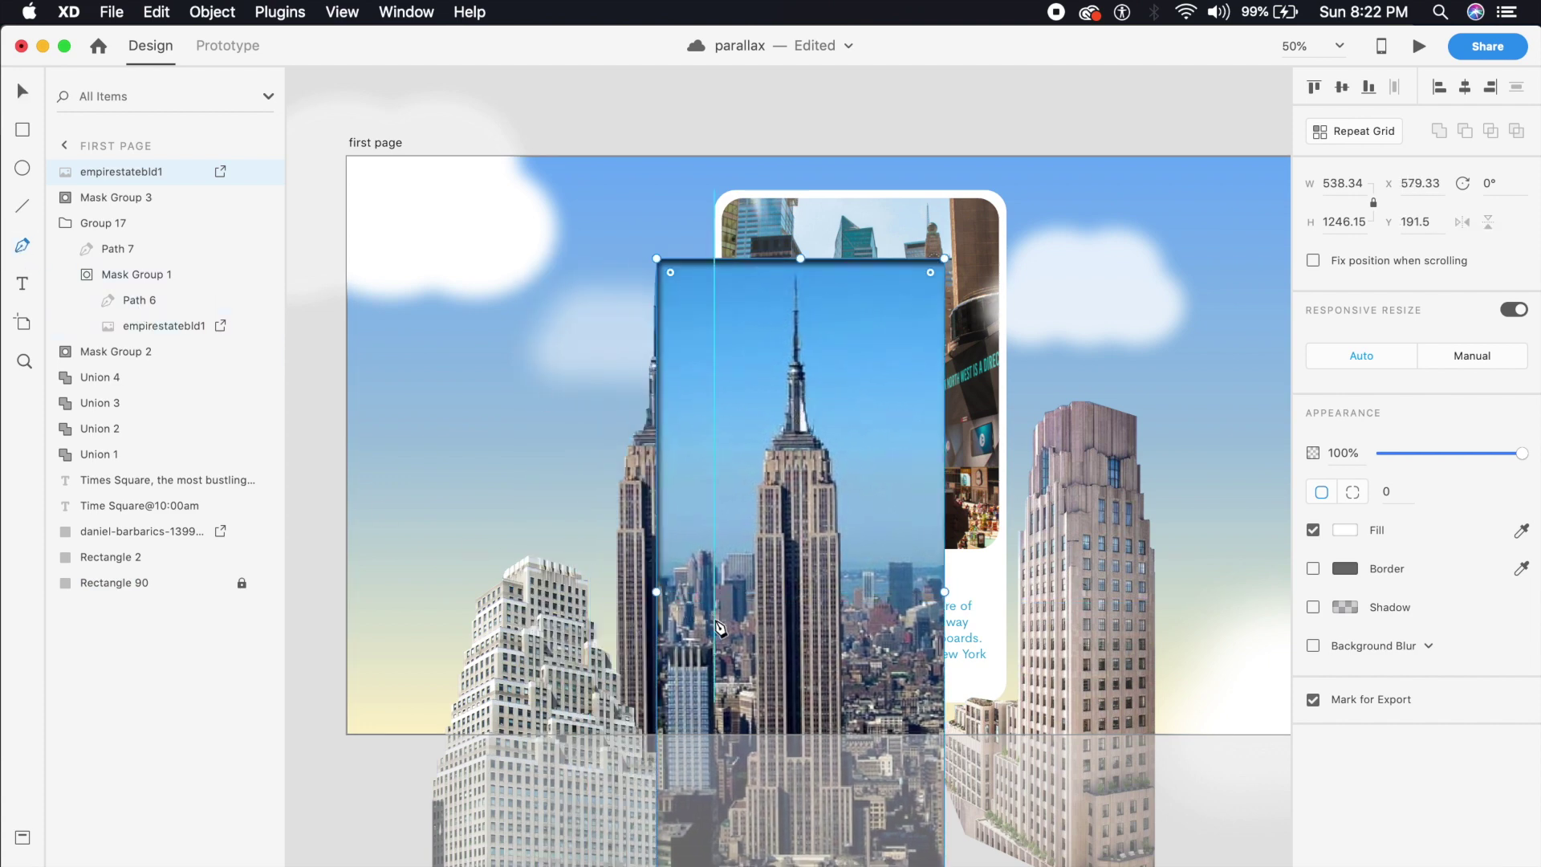
left_click(761, 719)
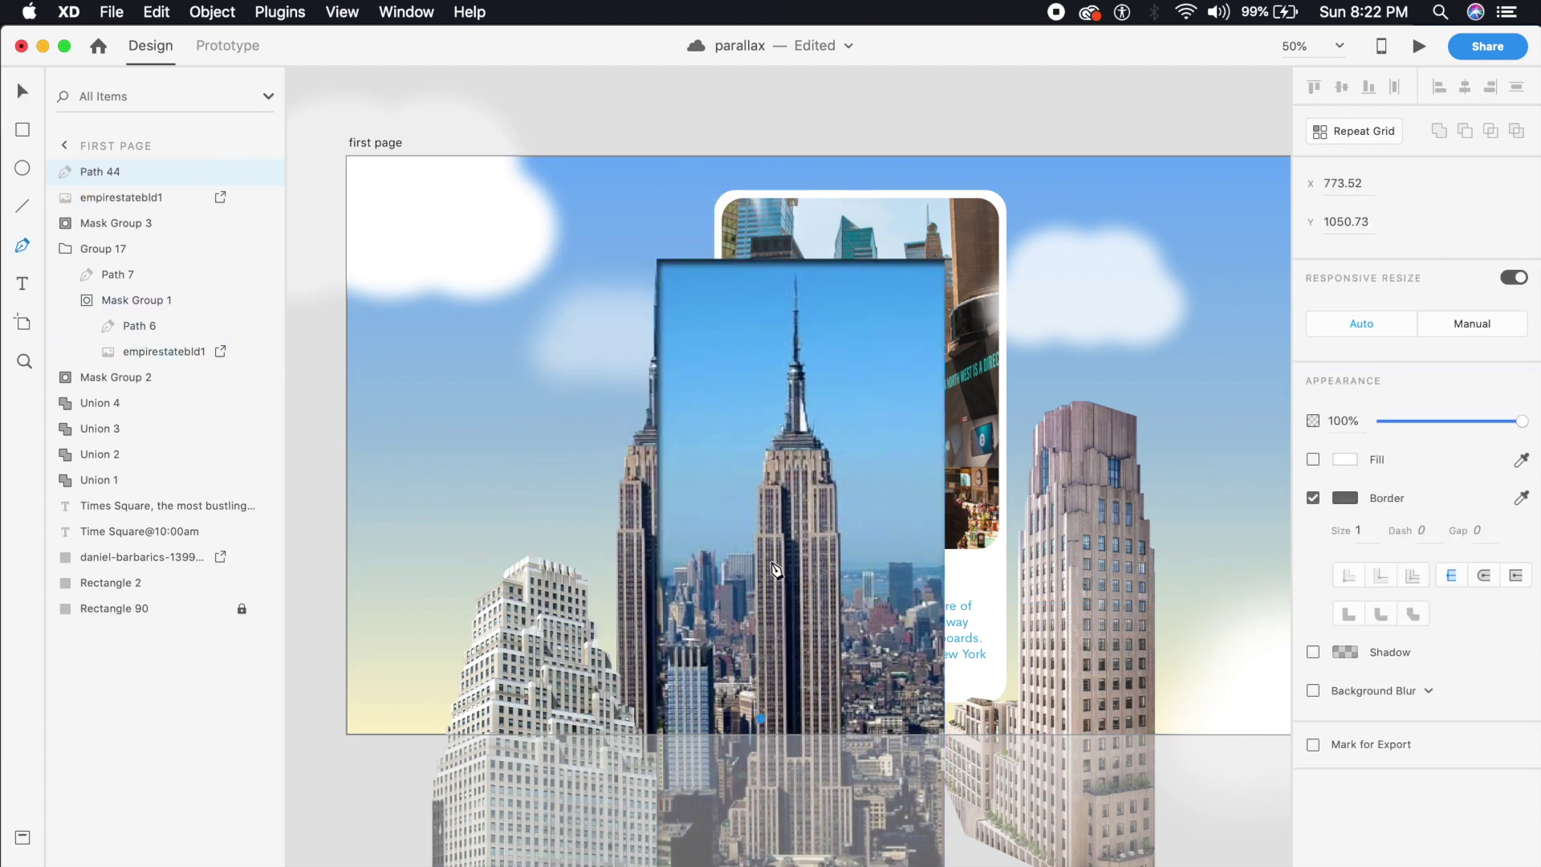
left_click(760, 526)
left_click(766, 455)
key("Escape")
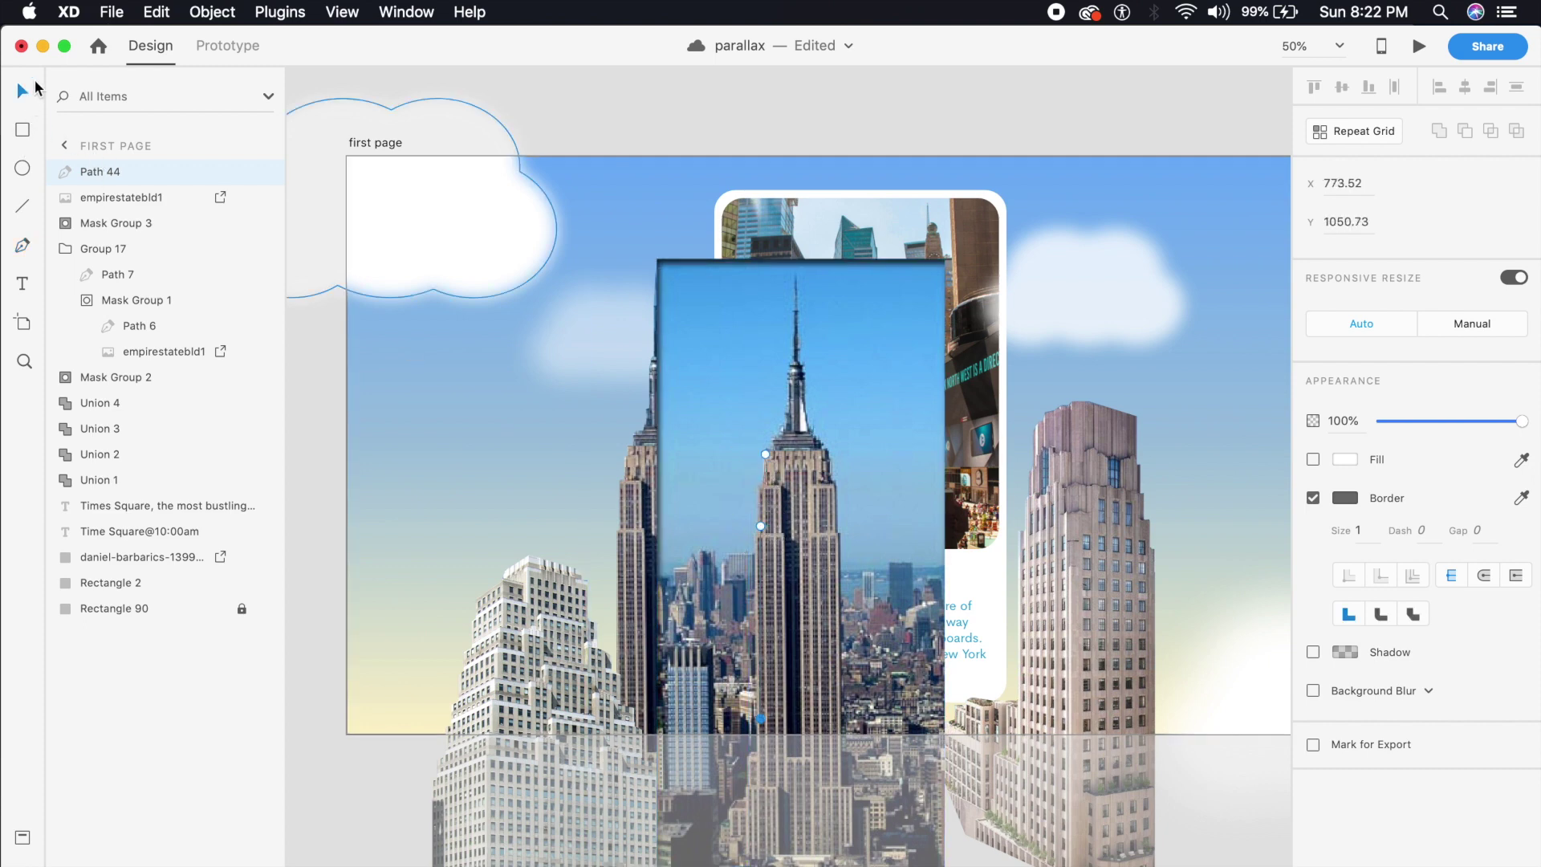
Delete the copied Empire State Building image and the partial outline path
left_click(790, 531)
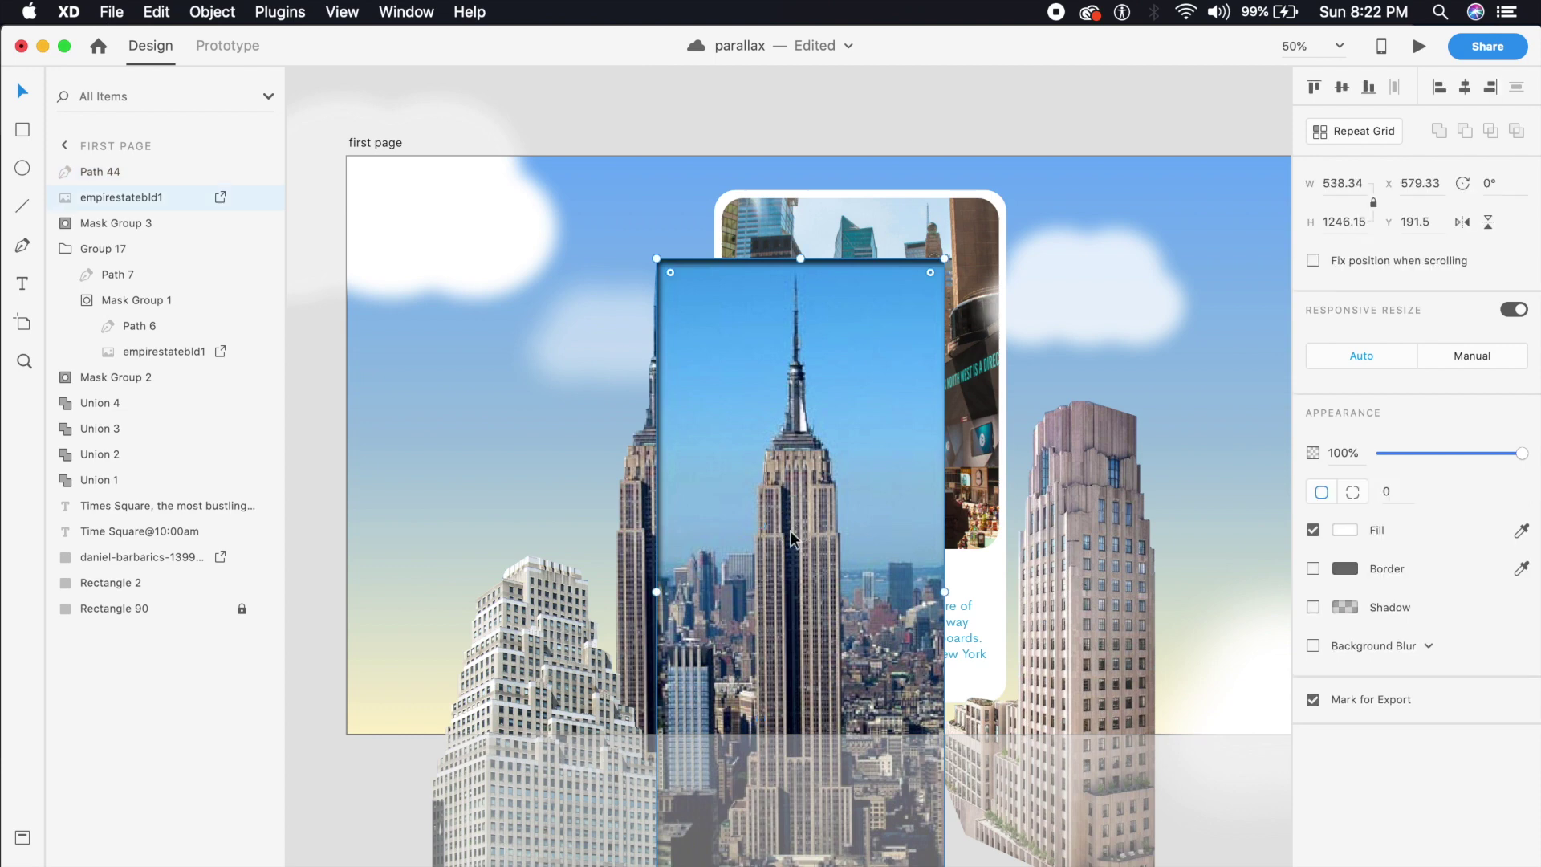
key("BackSpace")
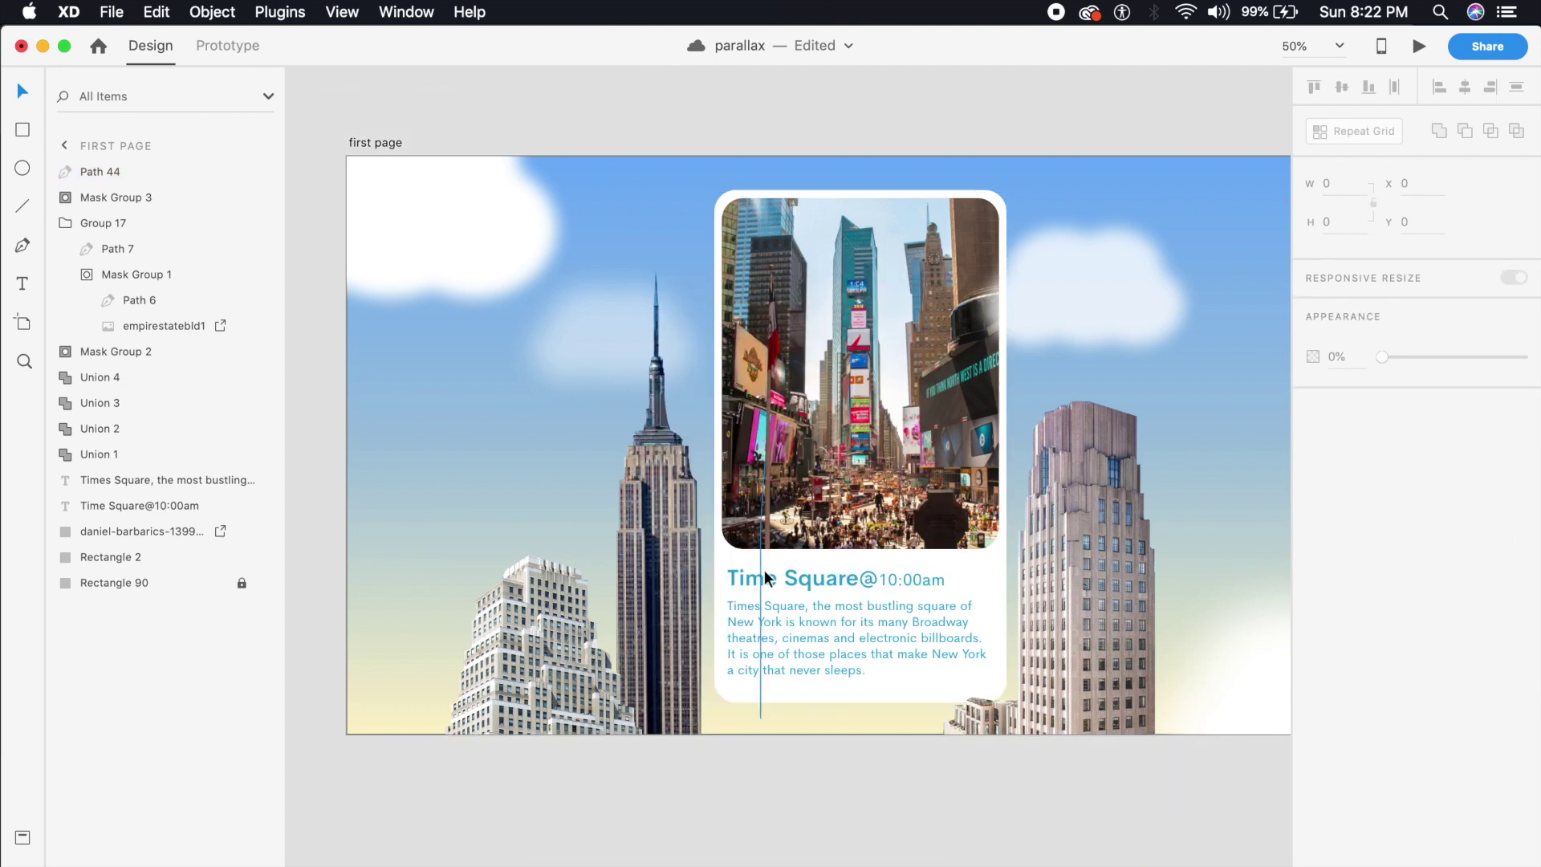
left_click(761, 565)
key("BackSpace")
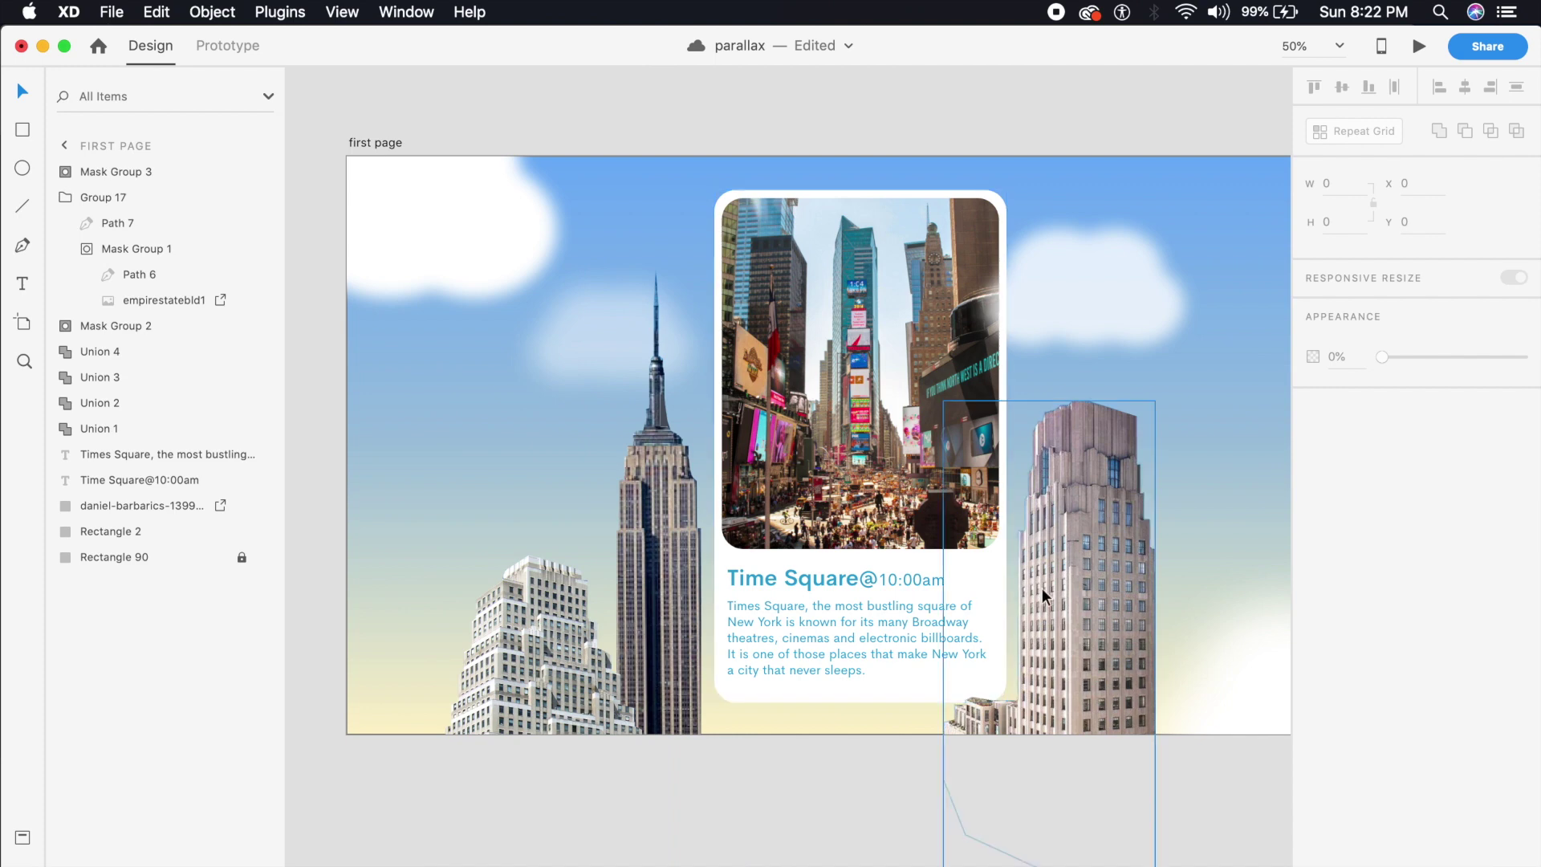
Save the document
key("super+s")
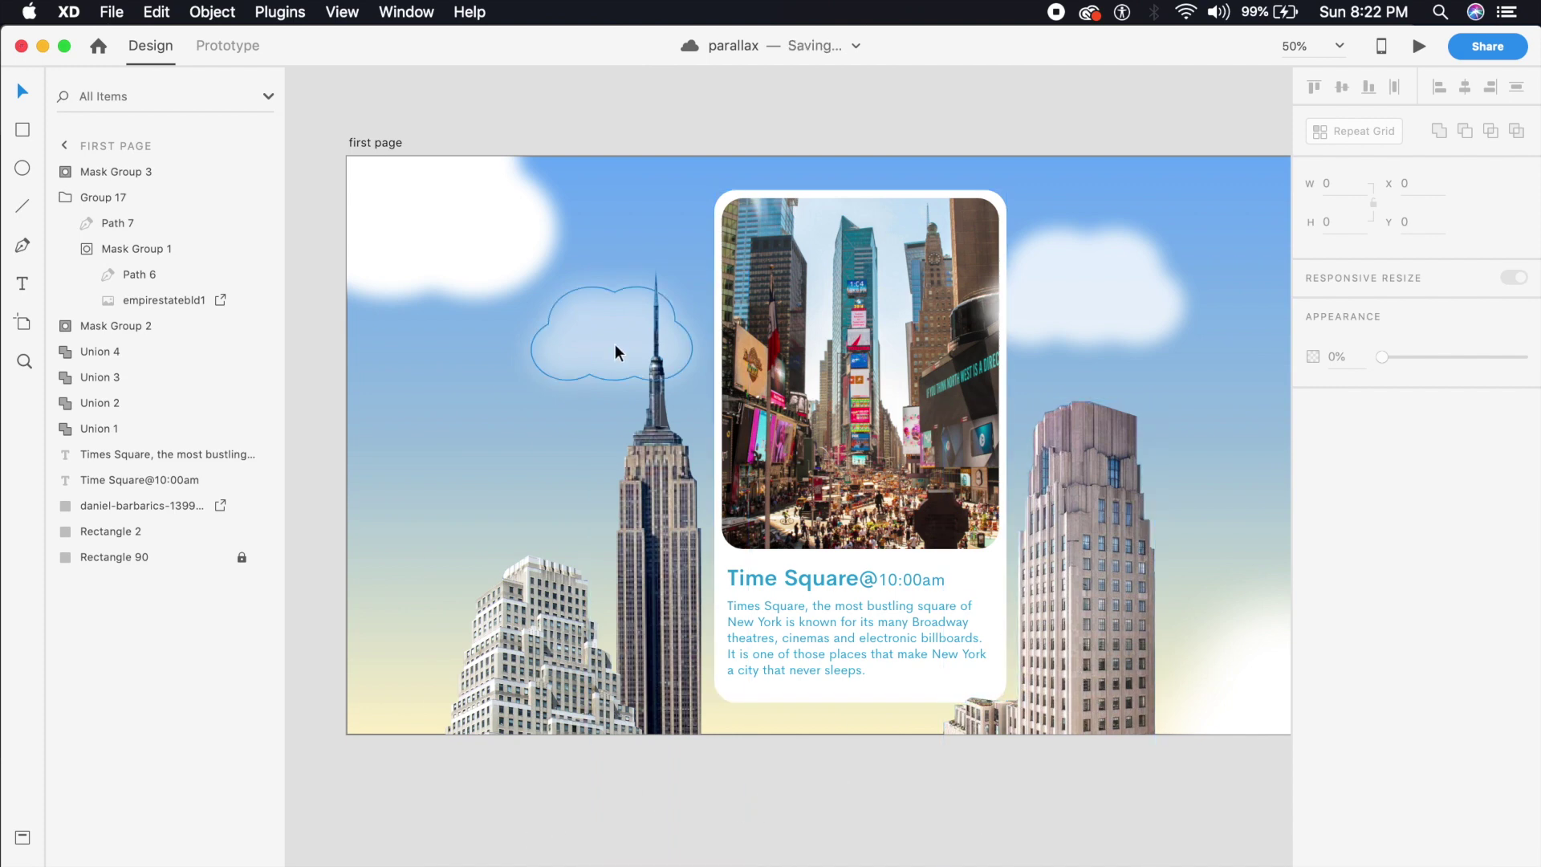
Duplicate the cloud right of the card, shrink the copy to about 235 × 137 at the right tower's upper edge and bring it to front
left_click_drag(1059, 336, 1135, 478, "alt")
left_click_drag(1258, 382, 1180, 462)
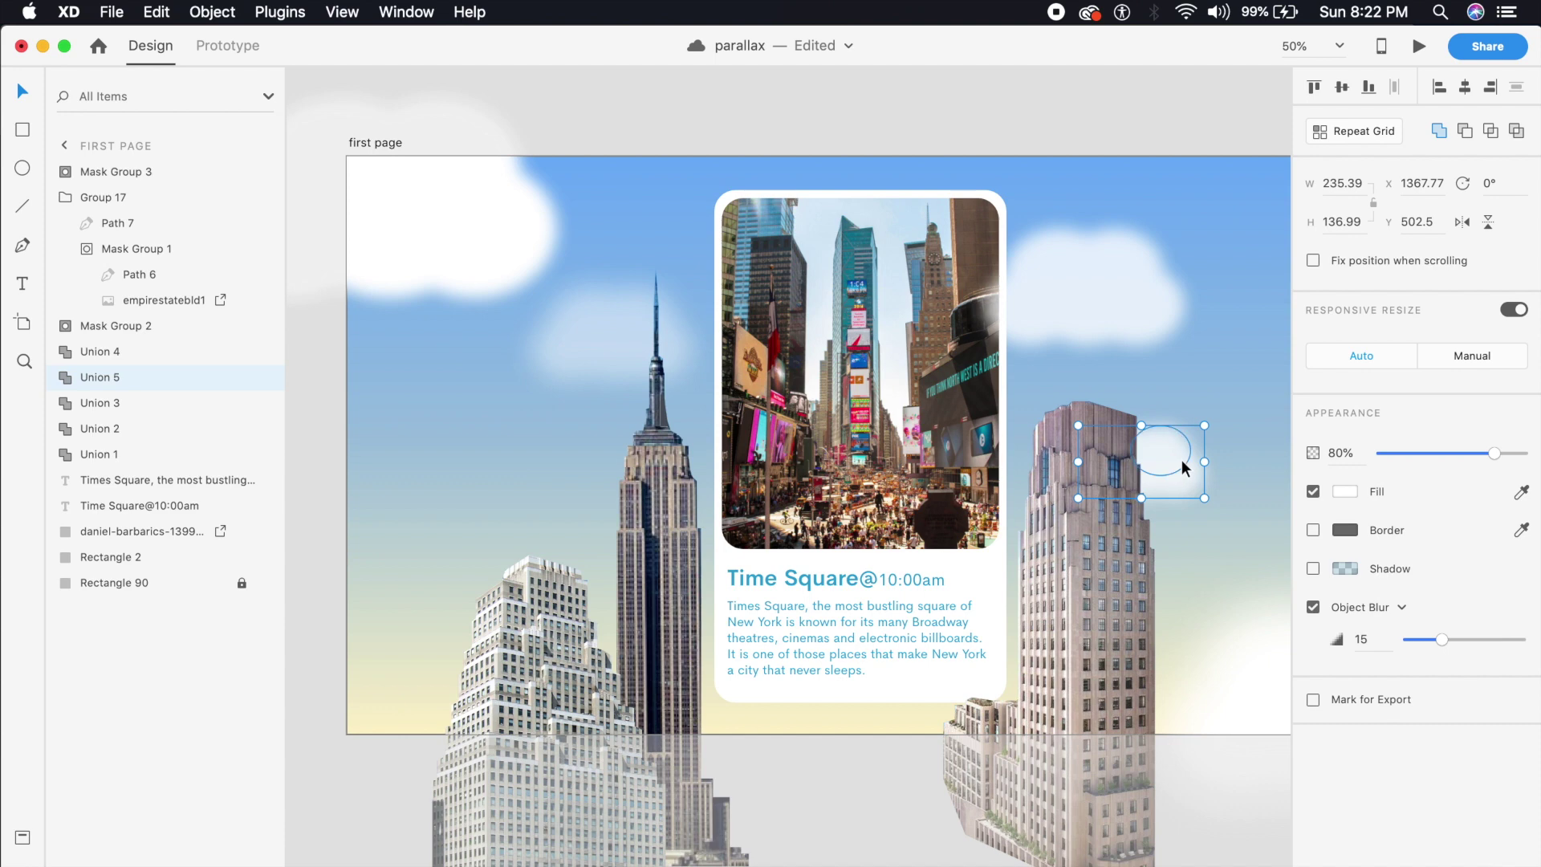
key("super+shift+bracketright")
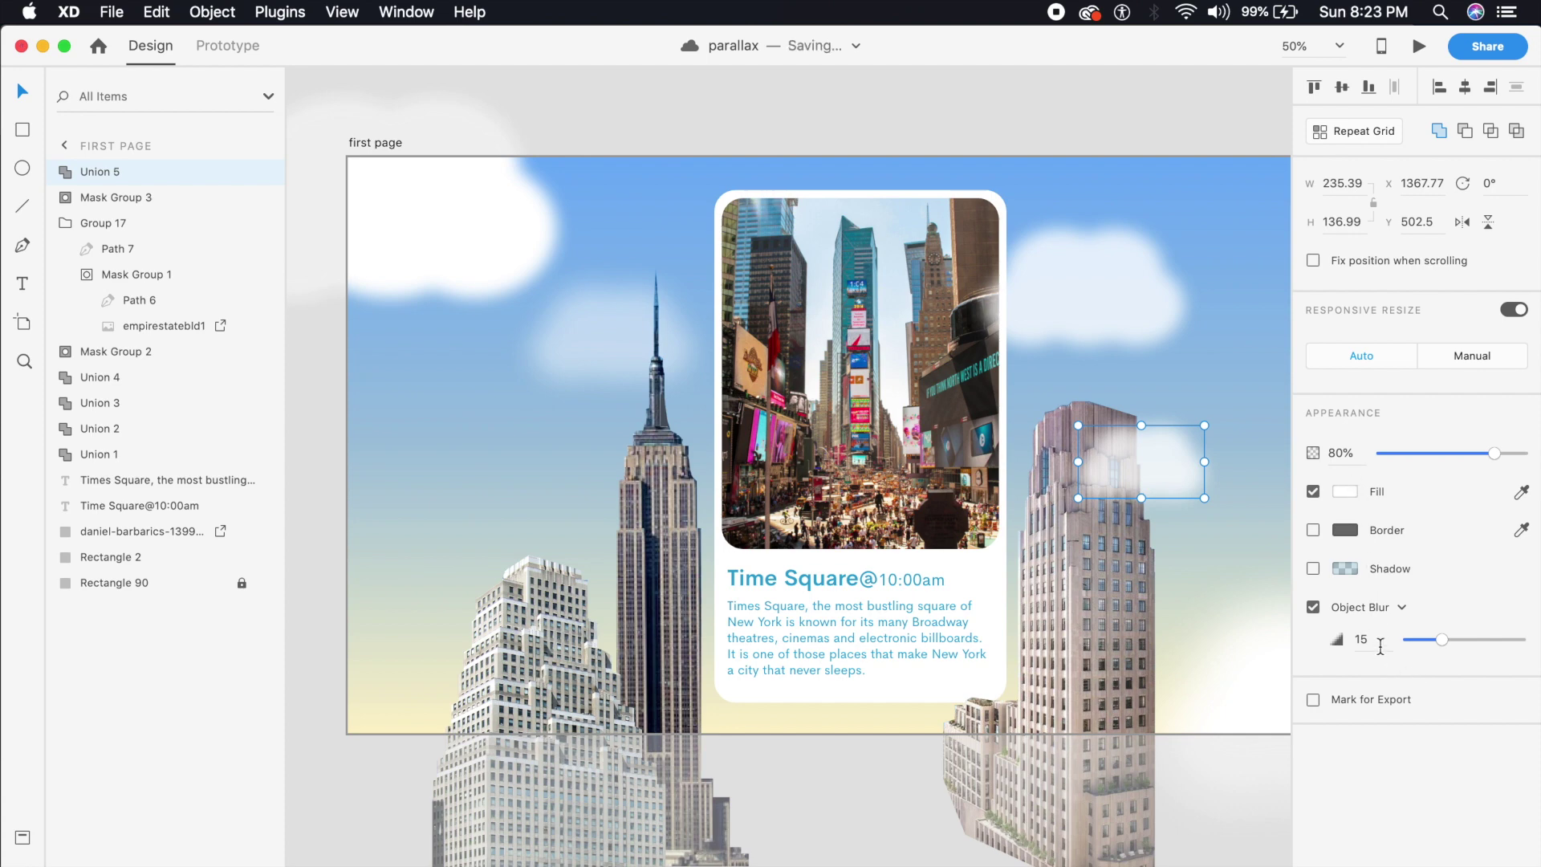
Set the object blur to 10 and the opacity to 70% for the small cloud over the right tower
type("10")
key("Return")
left_click(1350, 452)
type("70")
key("Return")
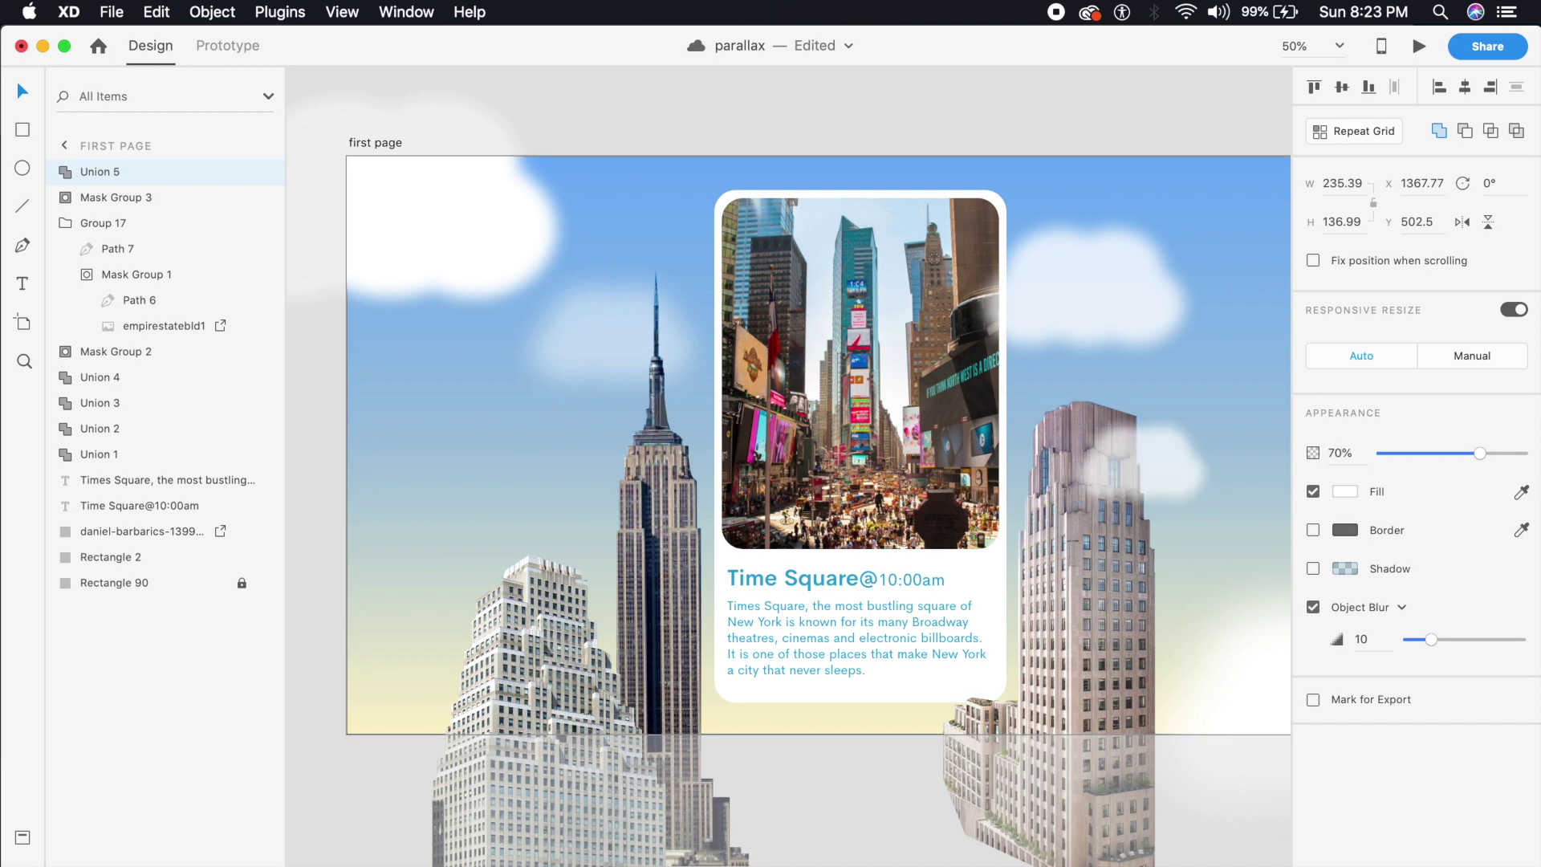
Duplicate the small cloud from the right tower beside the Empire State Building and delete two of the copy's ellipses
left_click_drag(1169, 480, 631, 462)
double_click(612, 437)
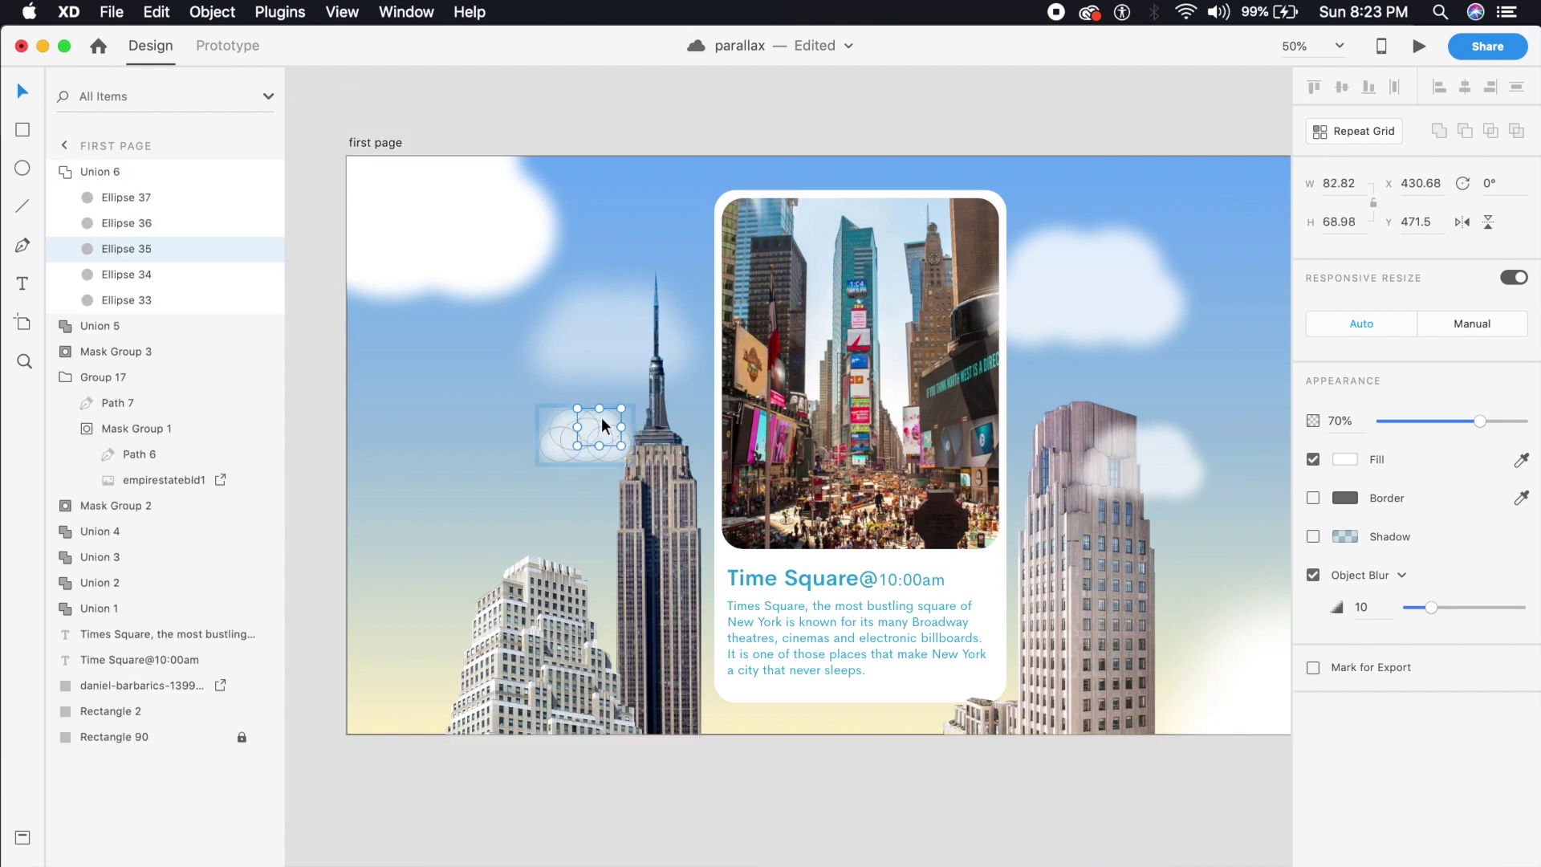
key("Delete")
left_click(580, 421)
key("Delete")
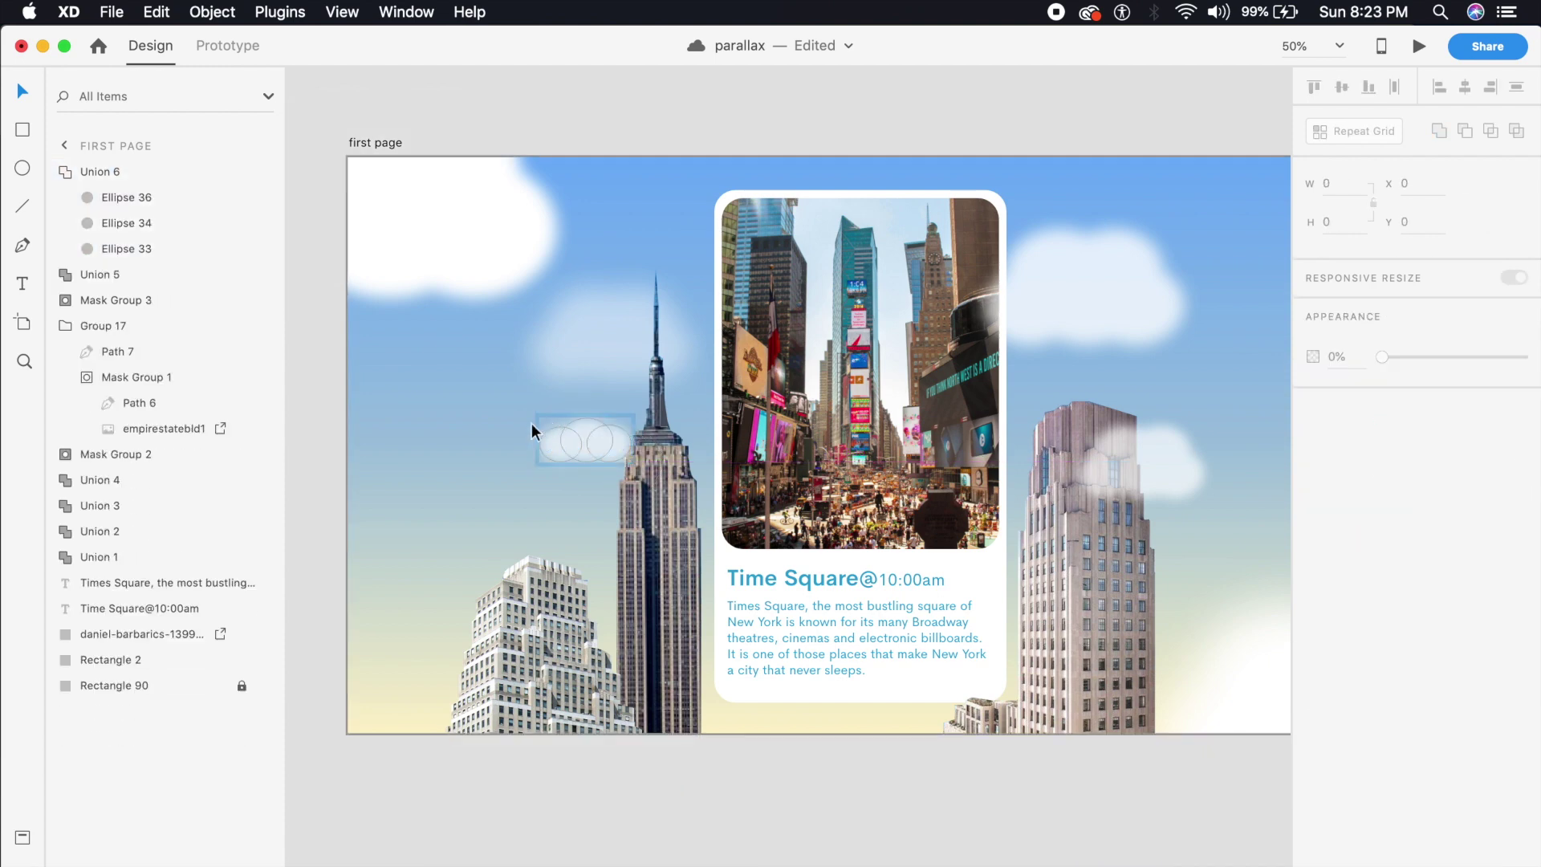
left_click(477, 438)
Duplicate the reshaped cloud and place the copy, about 248 × 110, over the upper part of the front left building
double_click(568, 445)
left_click_drag(568, 446, 550, 640)
key("super+z")
left_click(549, 481)
left_click(590, 475)
left_click(521, 495)
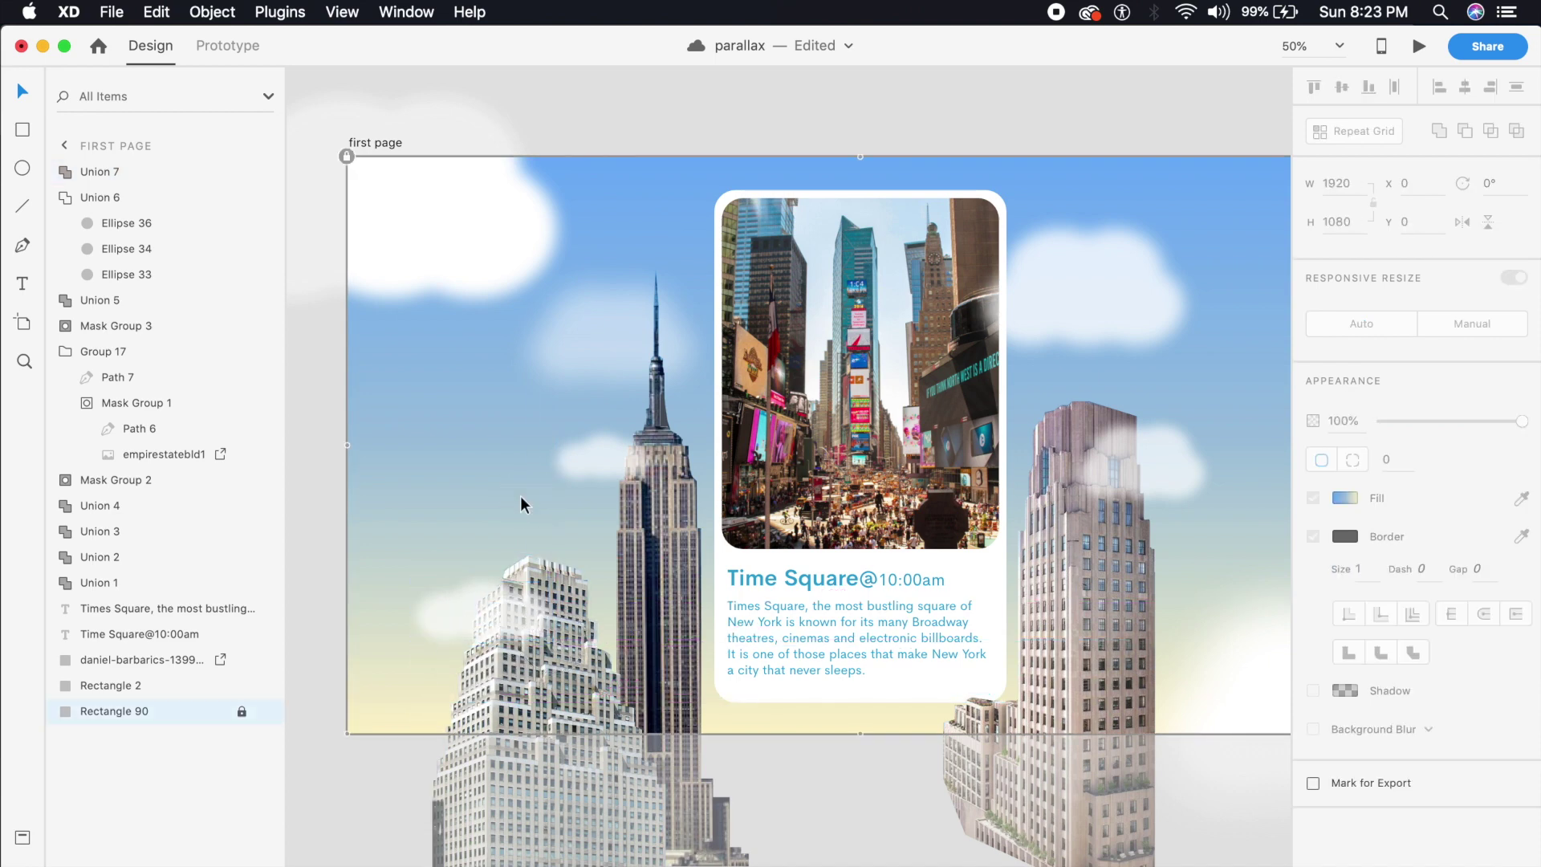
left_click(546, 618)
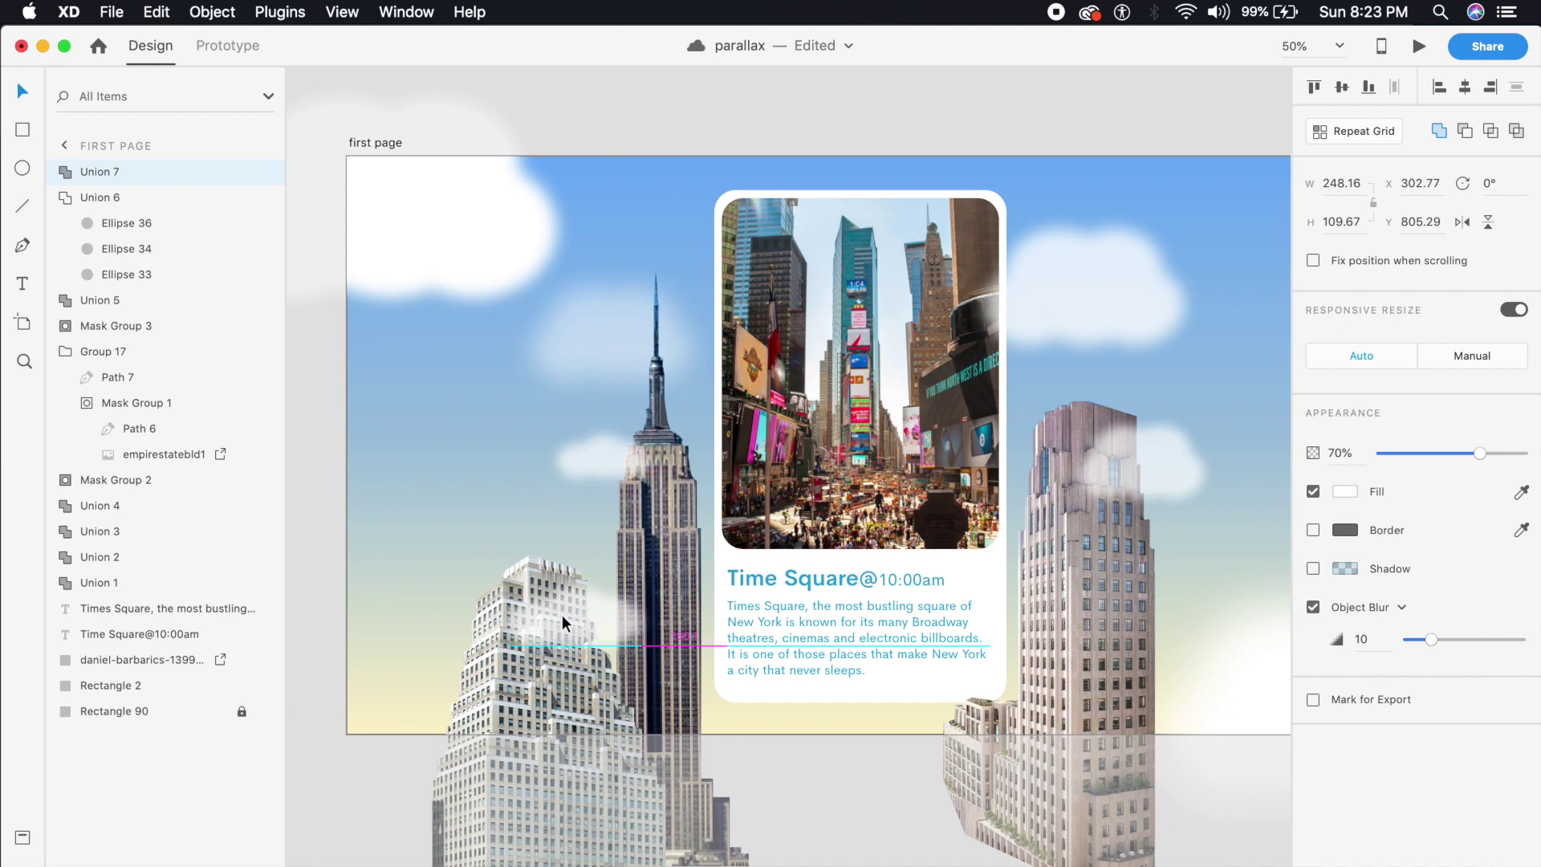
left_click(384, 700)
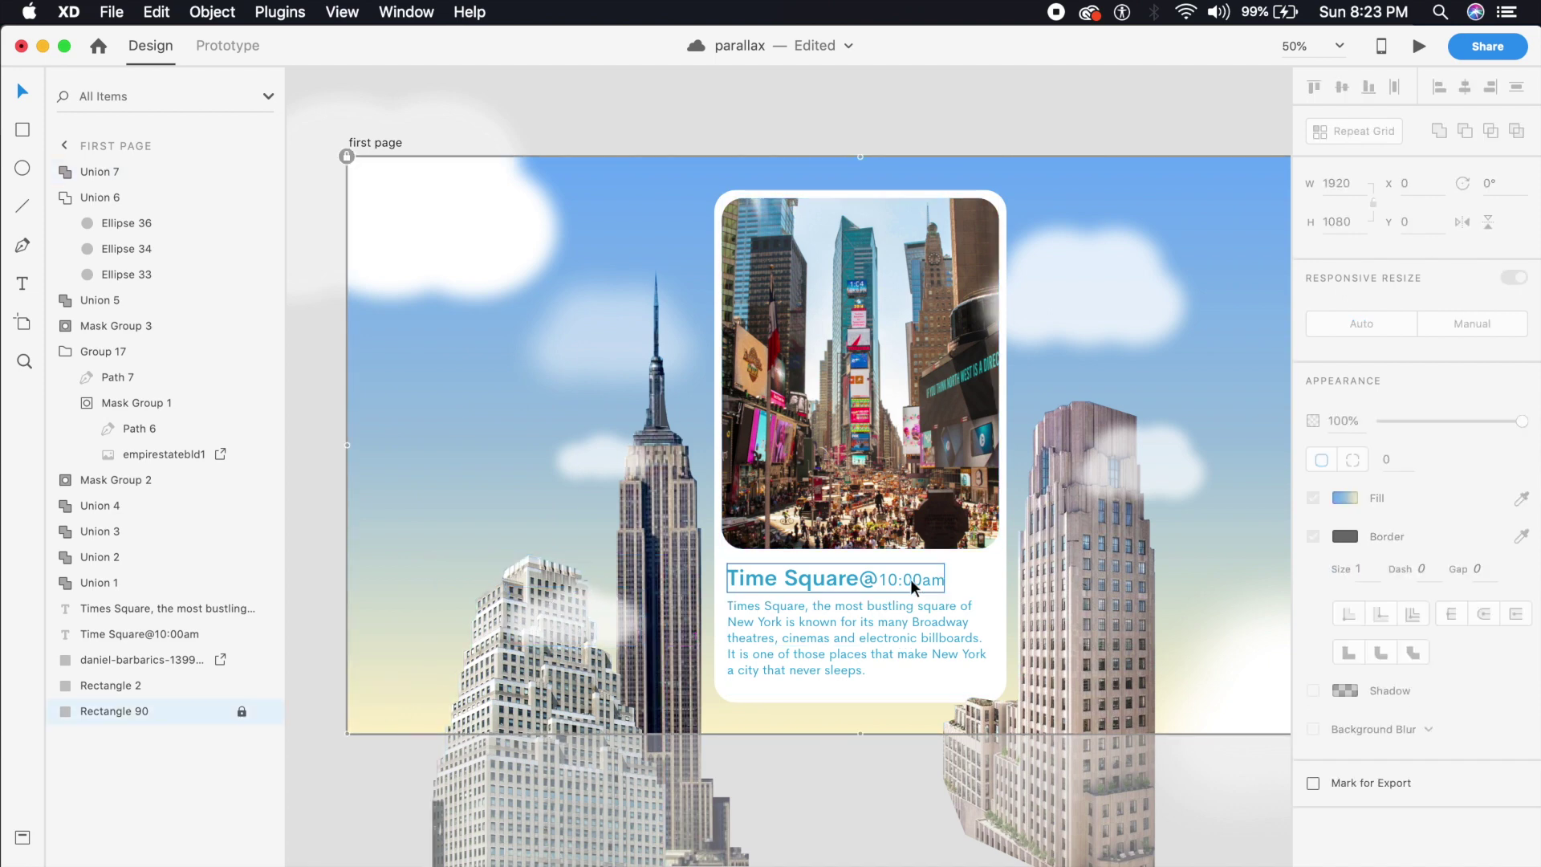
Save the document
left_click_drag(904, 580, 818, 586)
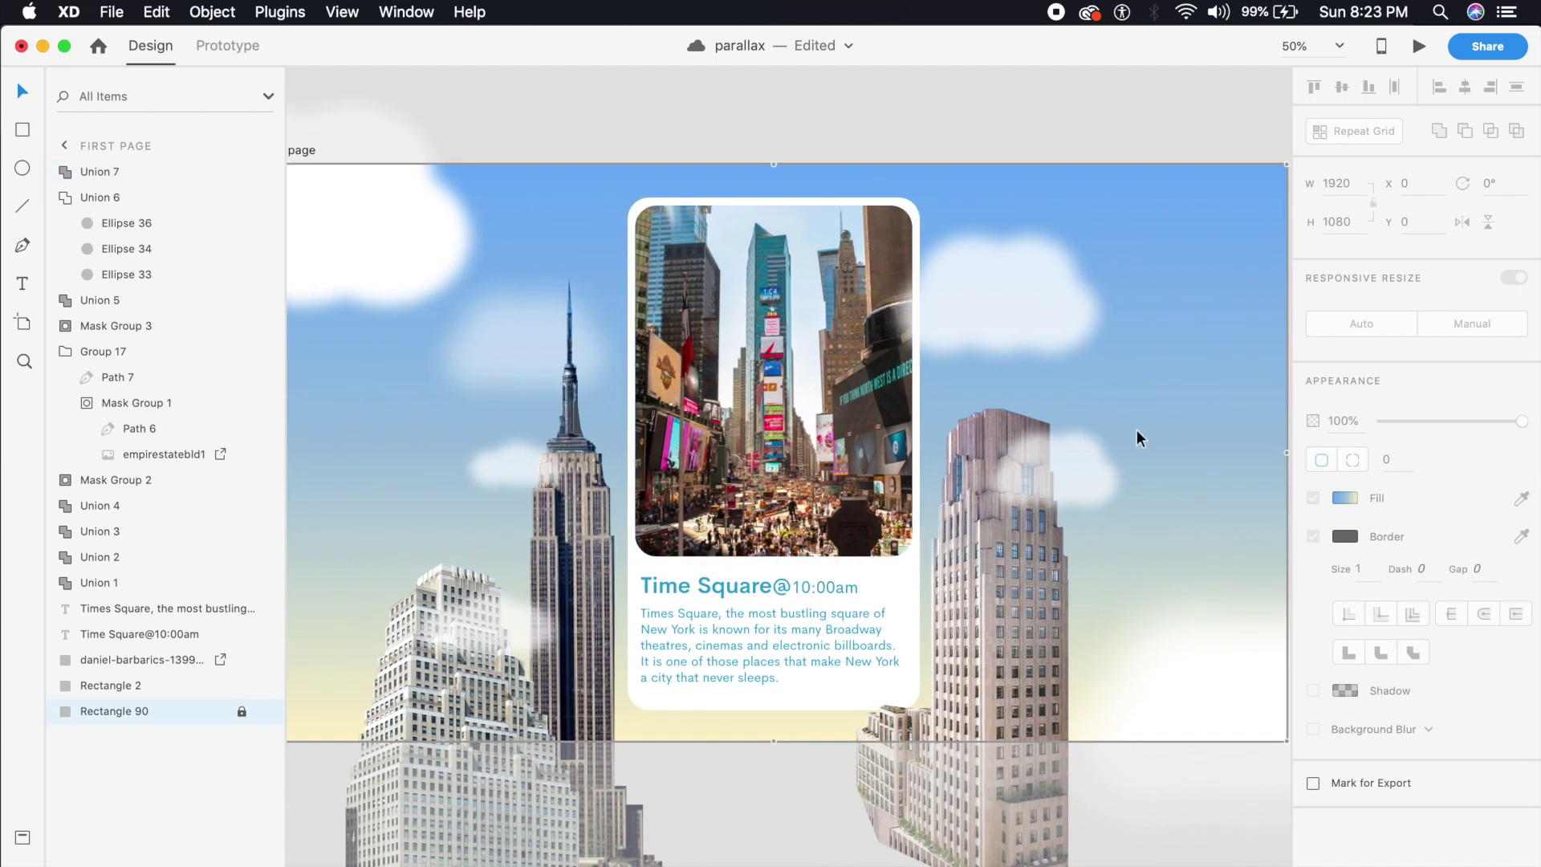
key("super+s")
key("super+minus")
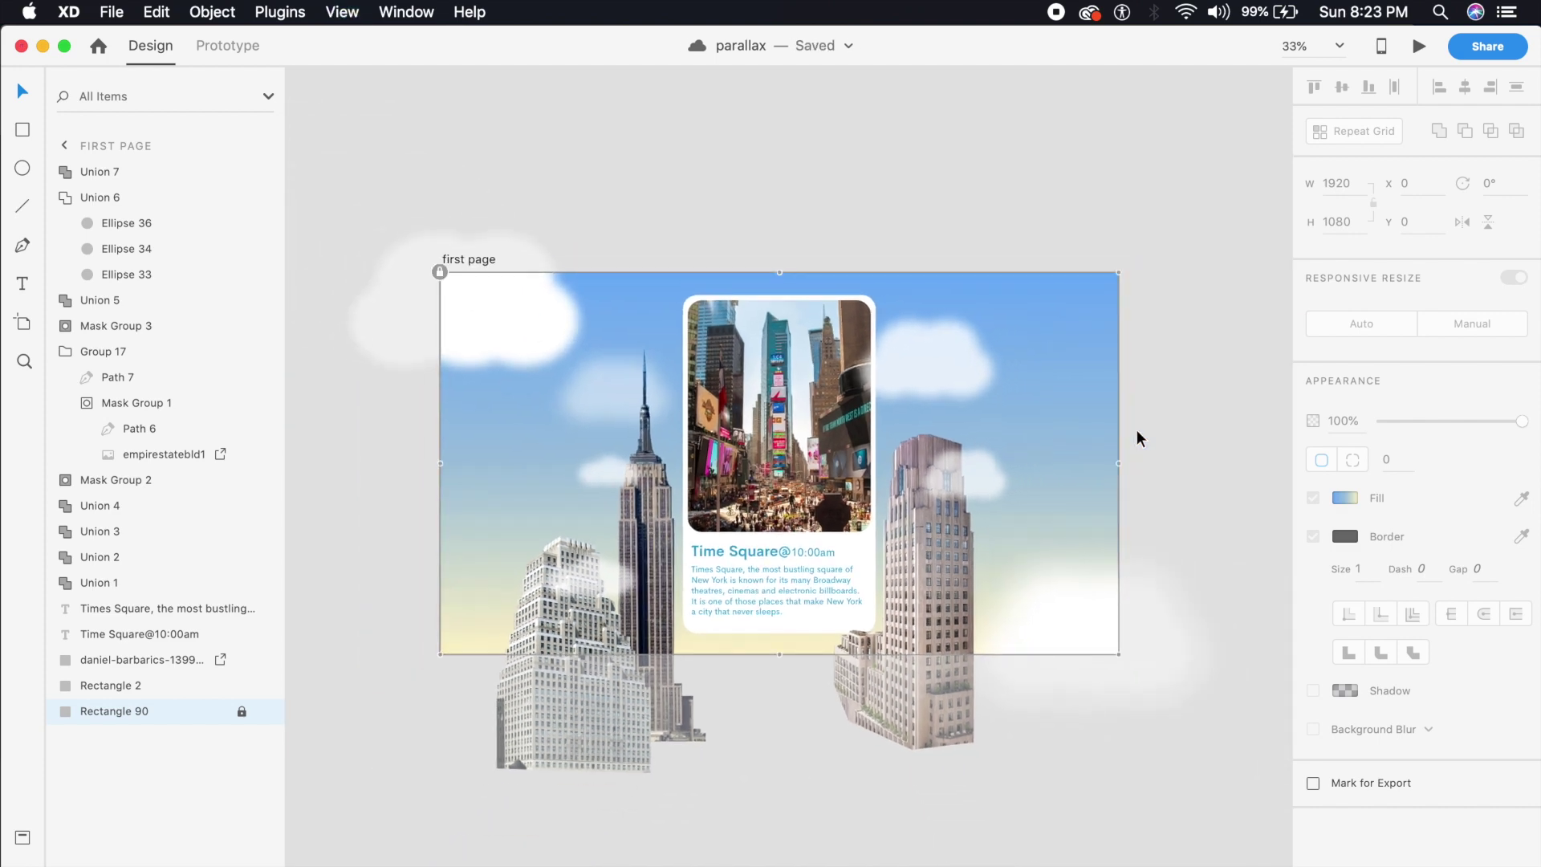
key("super+equal")
key("super+minus")
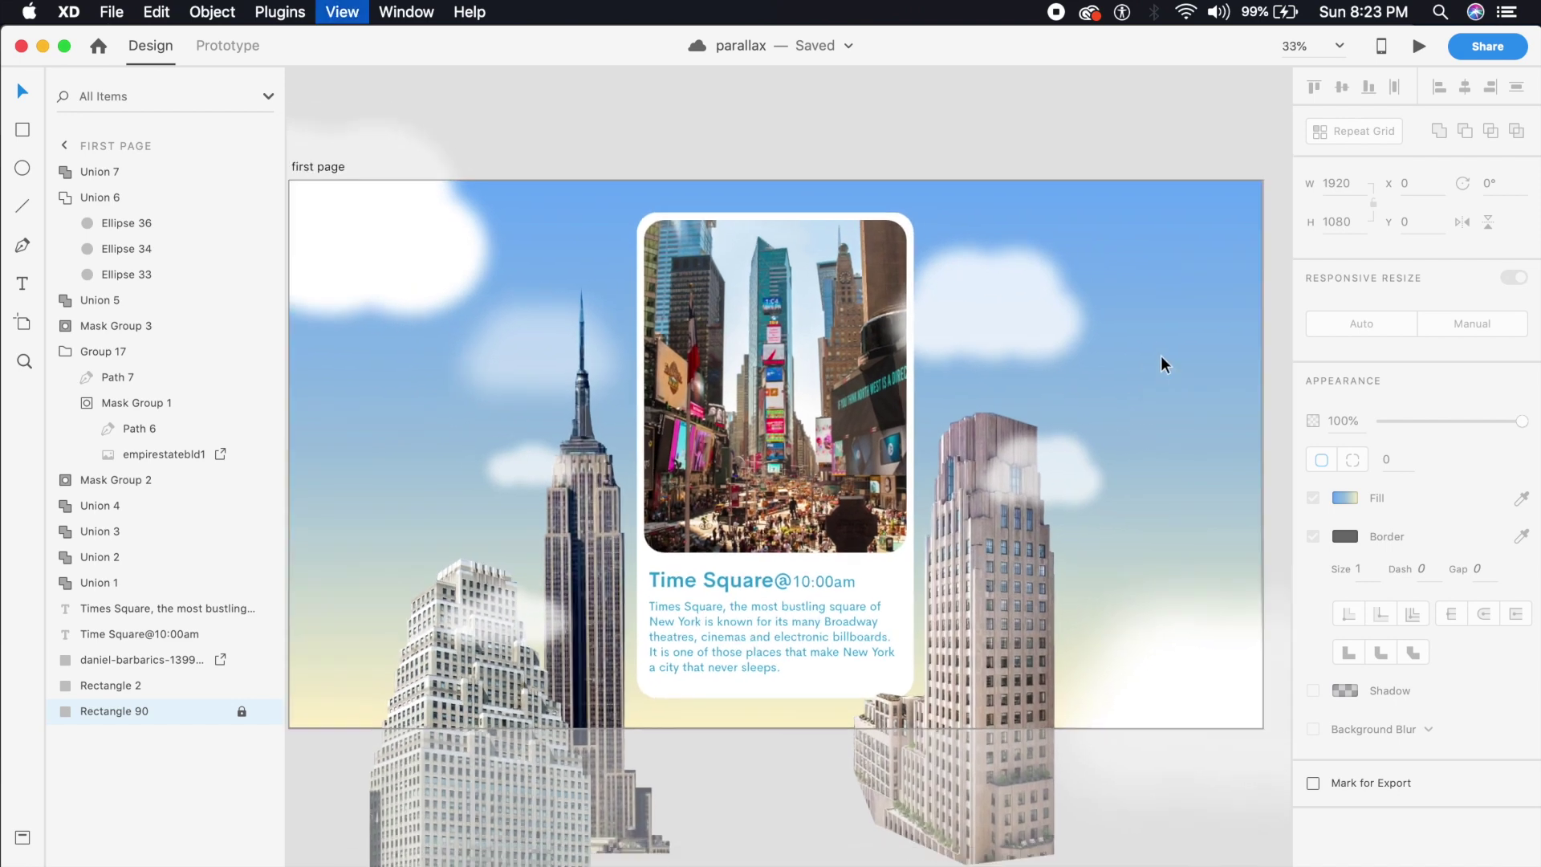
Duplicate the first page artboard and rename the copy as second page
left_click(482, 260)
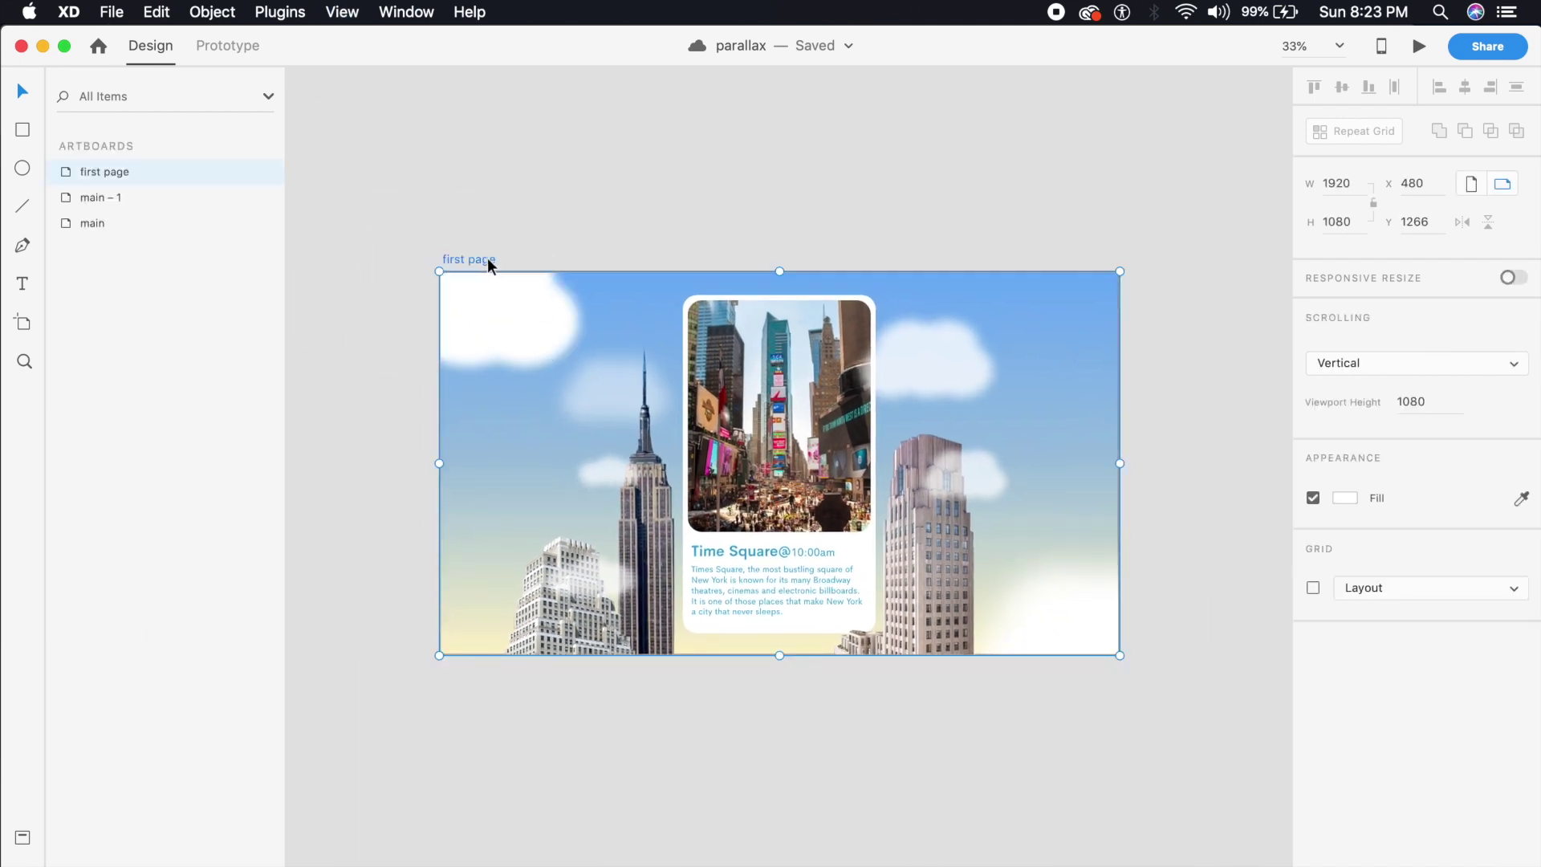
key("super+d")
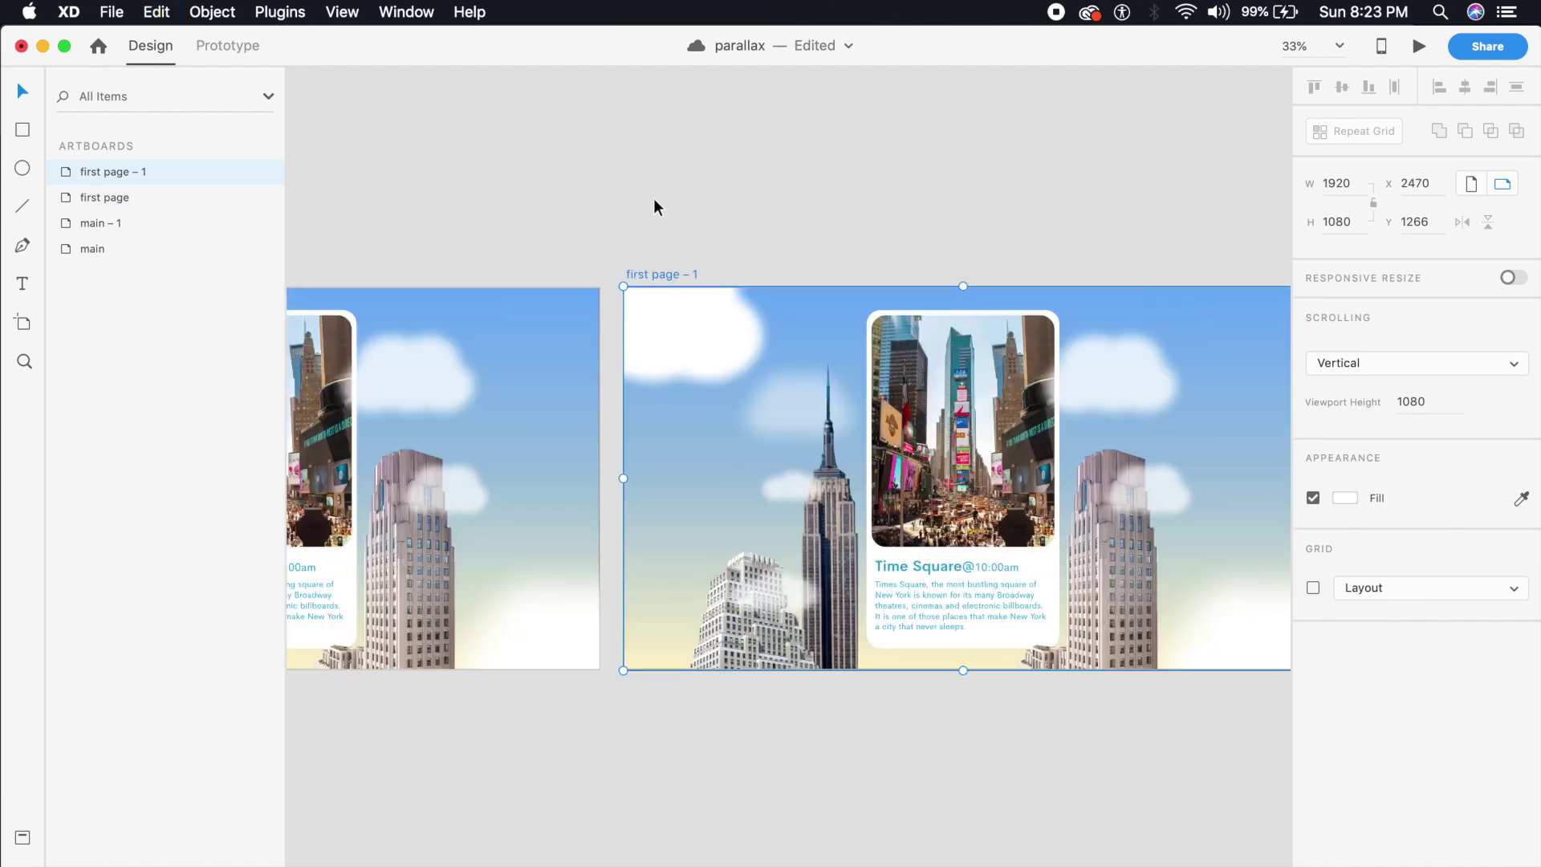
double_click(486, 281)
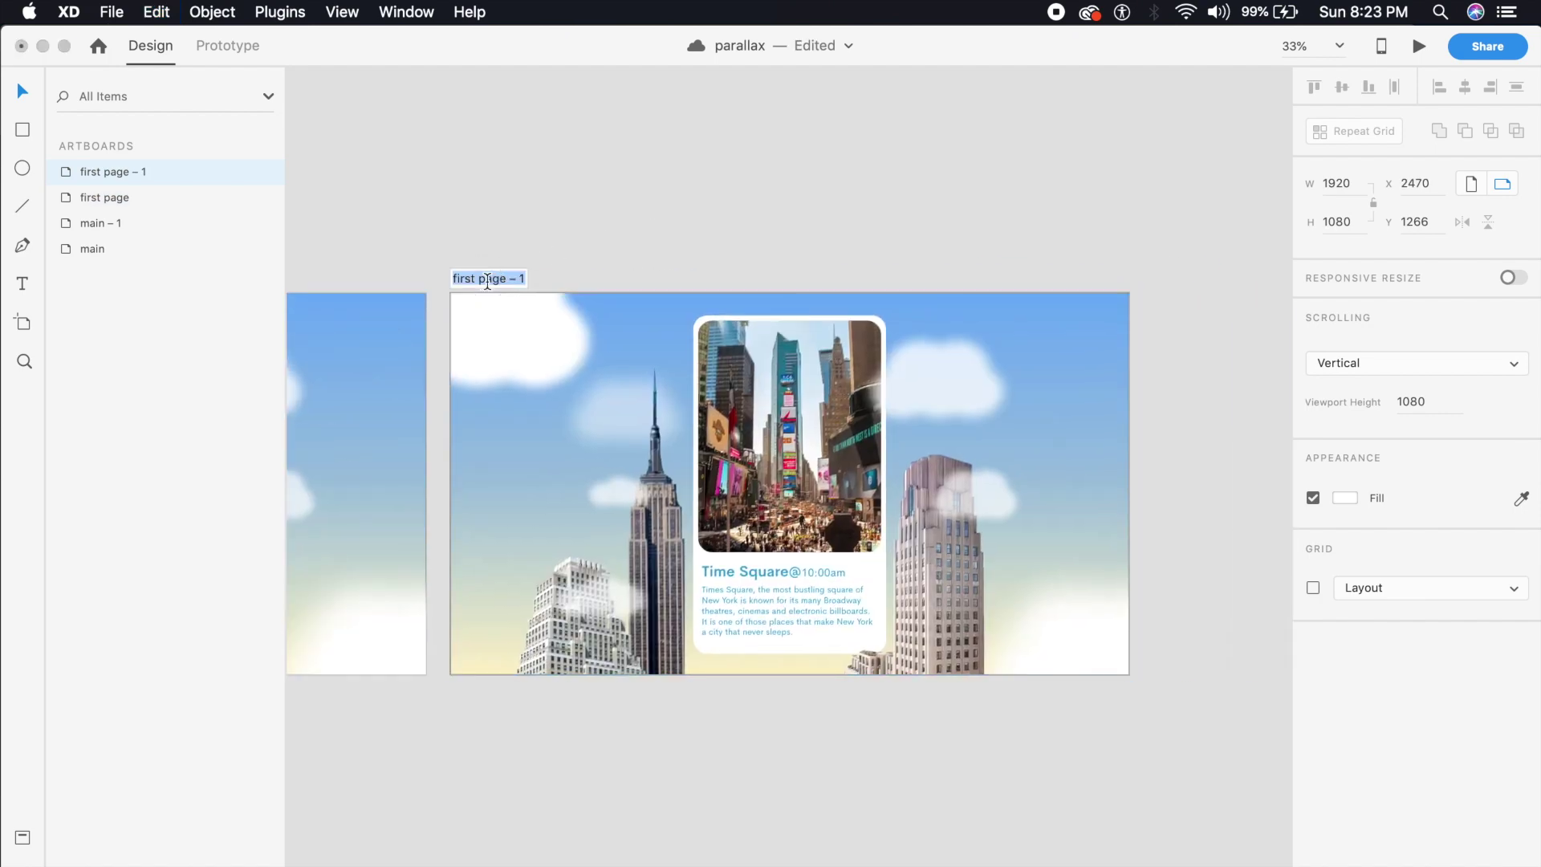
type("second page")
key("Return")
left_click(523, 248)
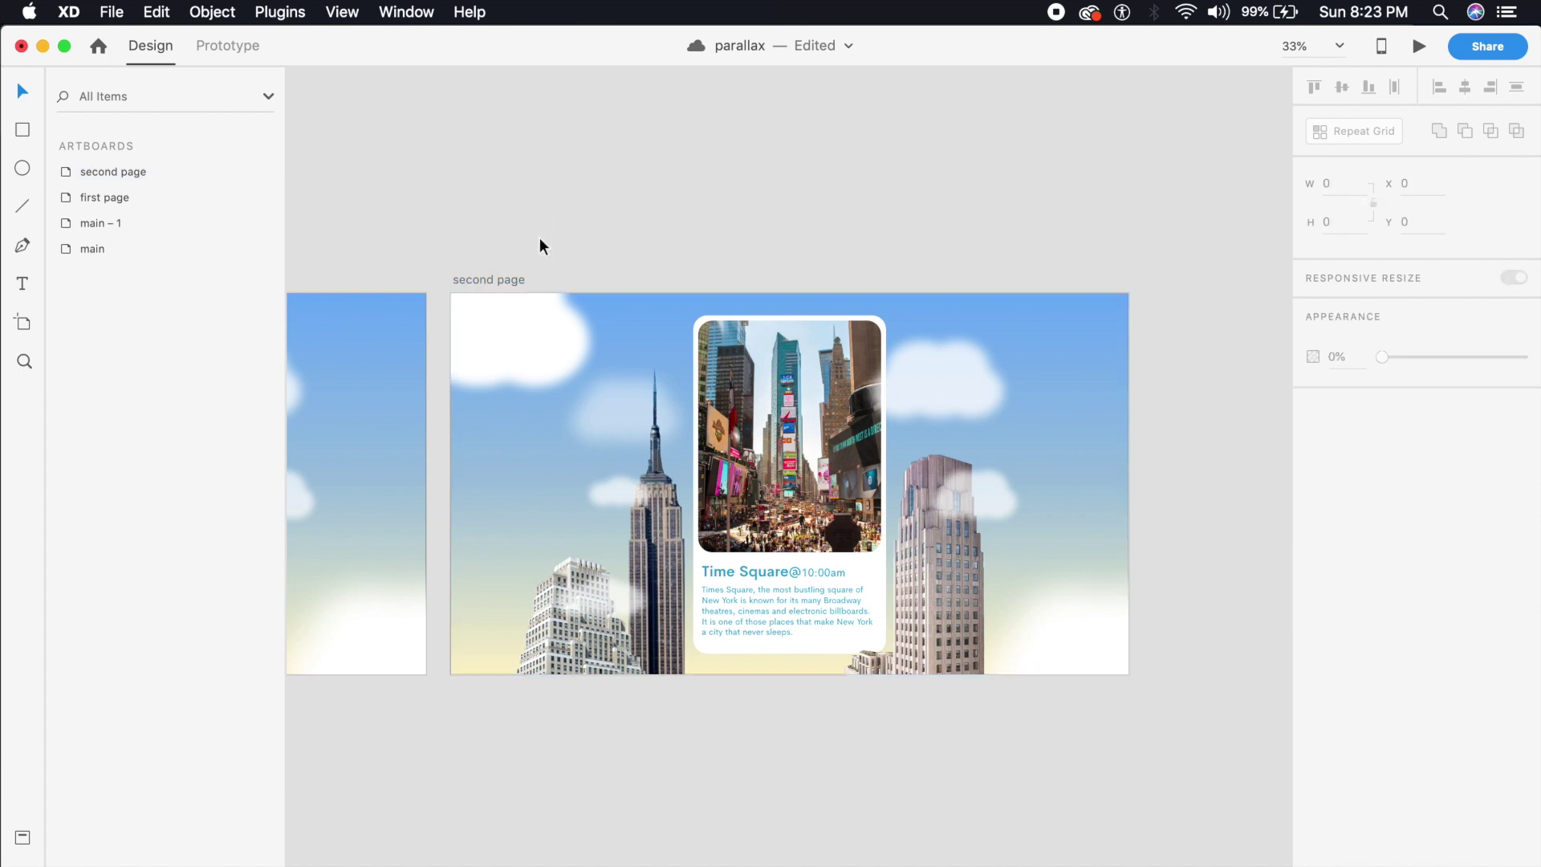
Duplicate the white card rectangle on the second page and fill the copy with black, #000000
key("super+equal")
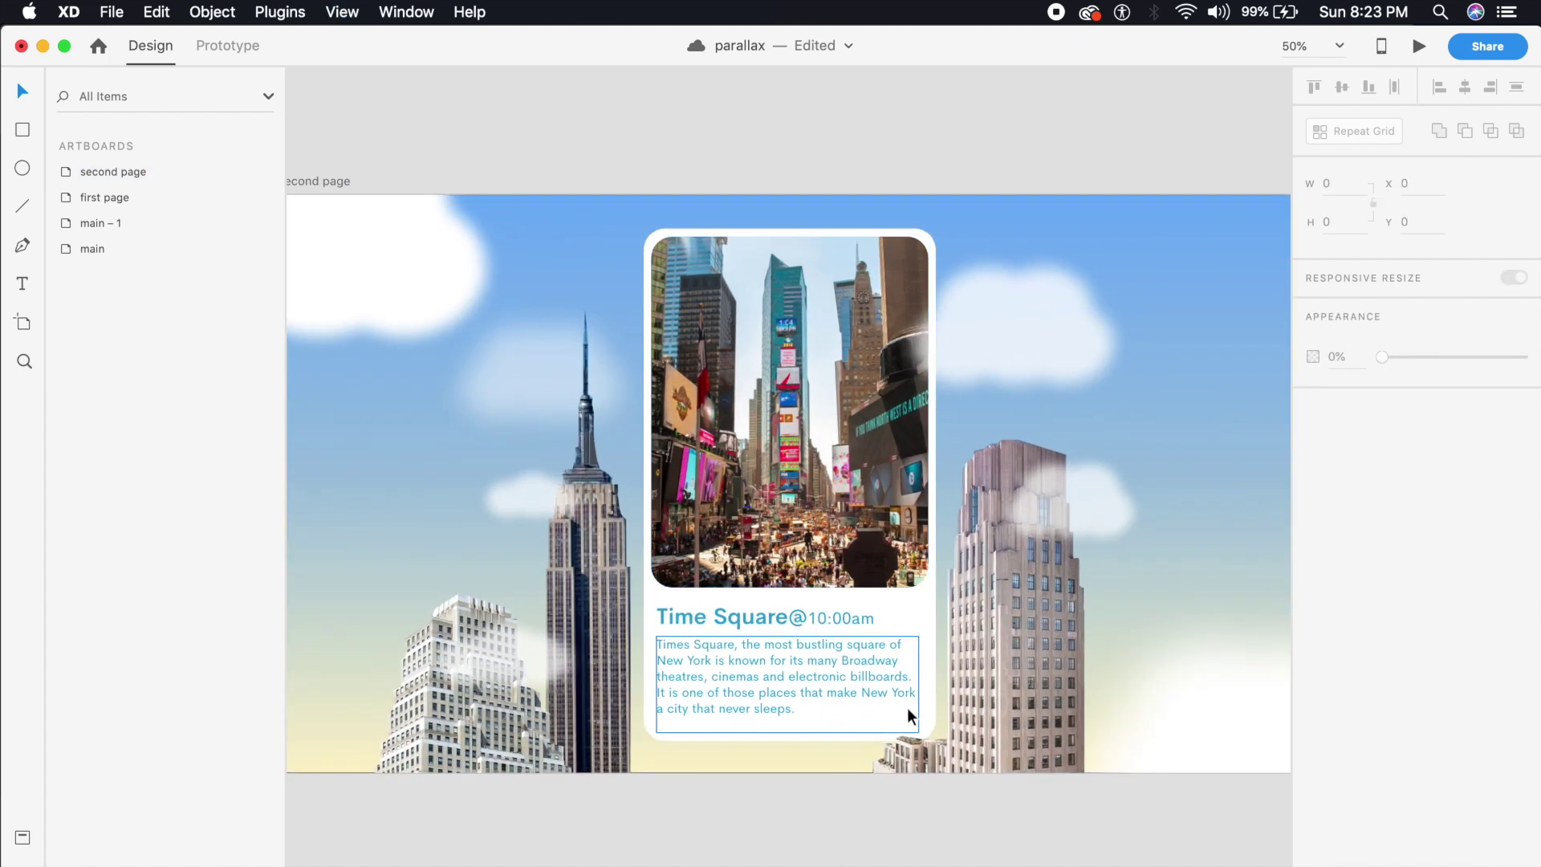
key("super+minus")
left_click_drag(554, 676, 748, 702)
left_click(1075, 623)
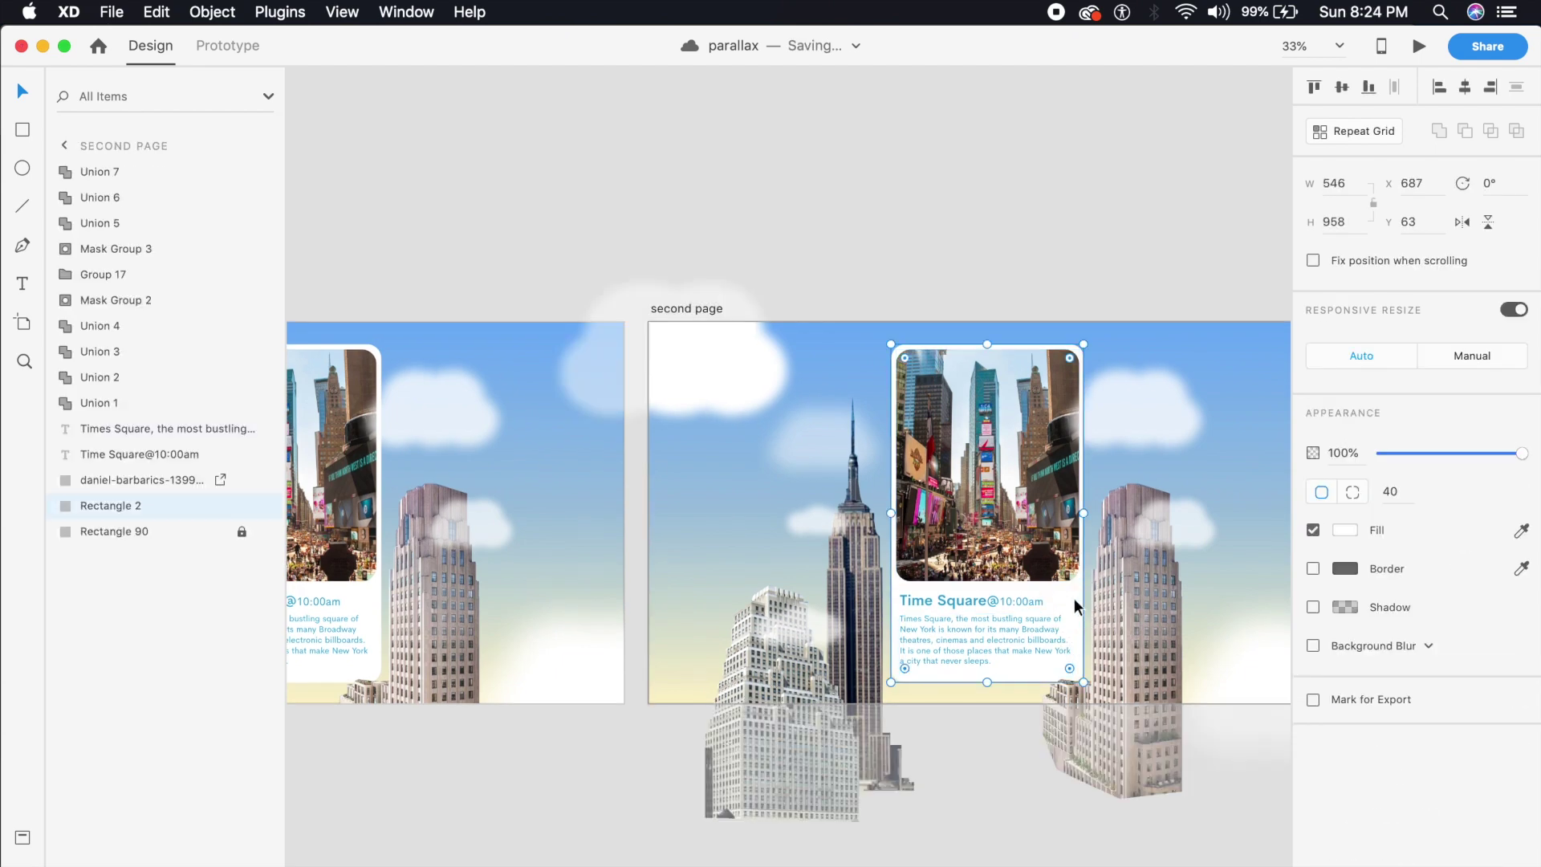
key("super+d")
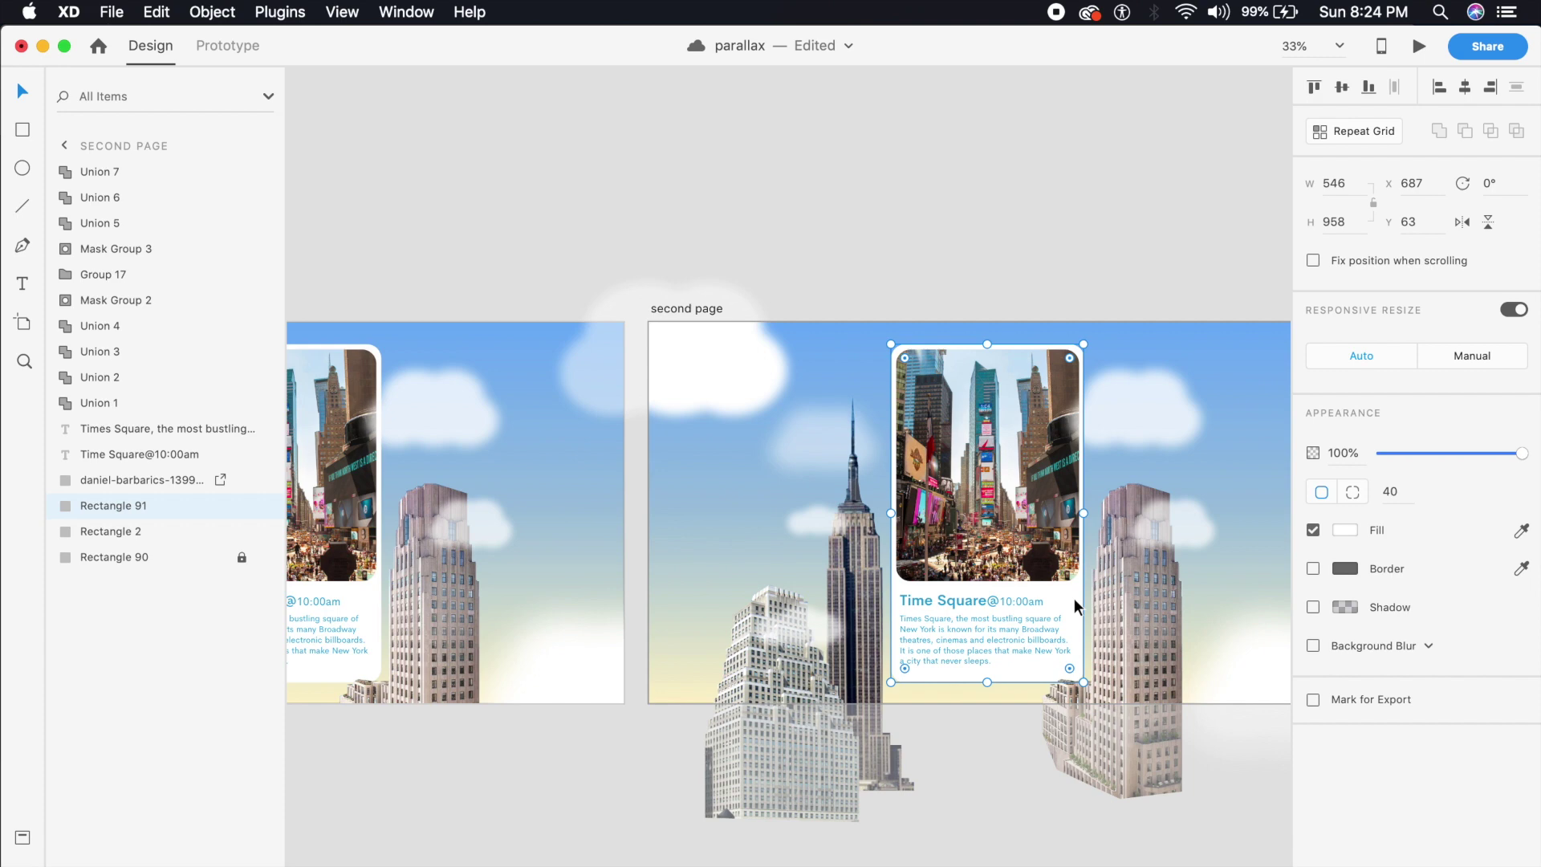
left_click(1346, 530)
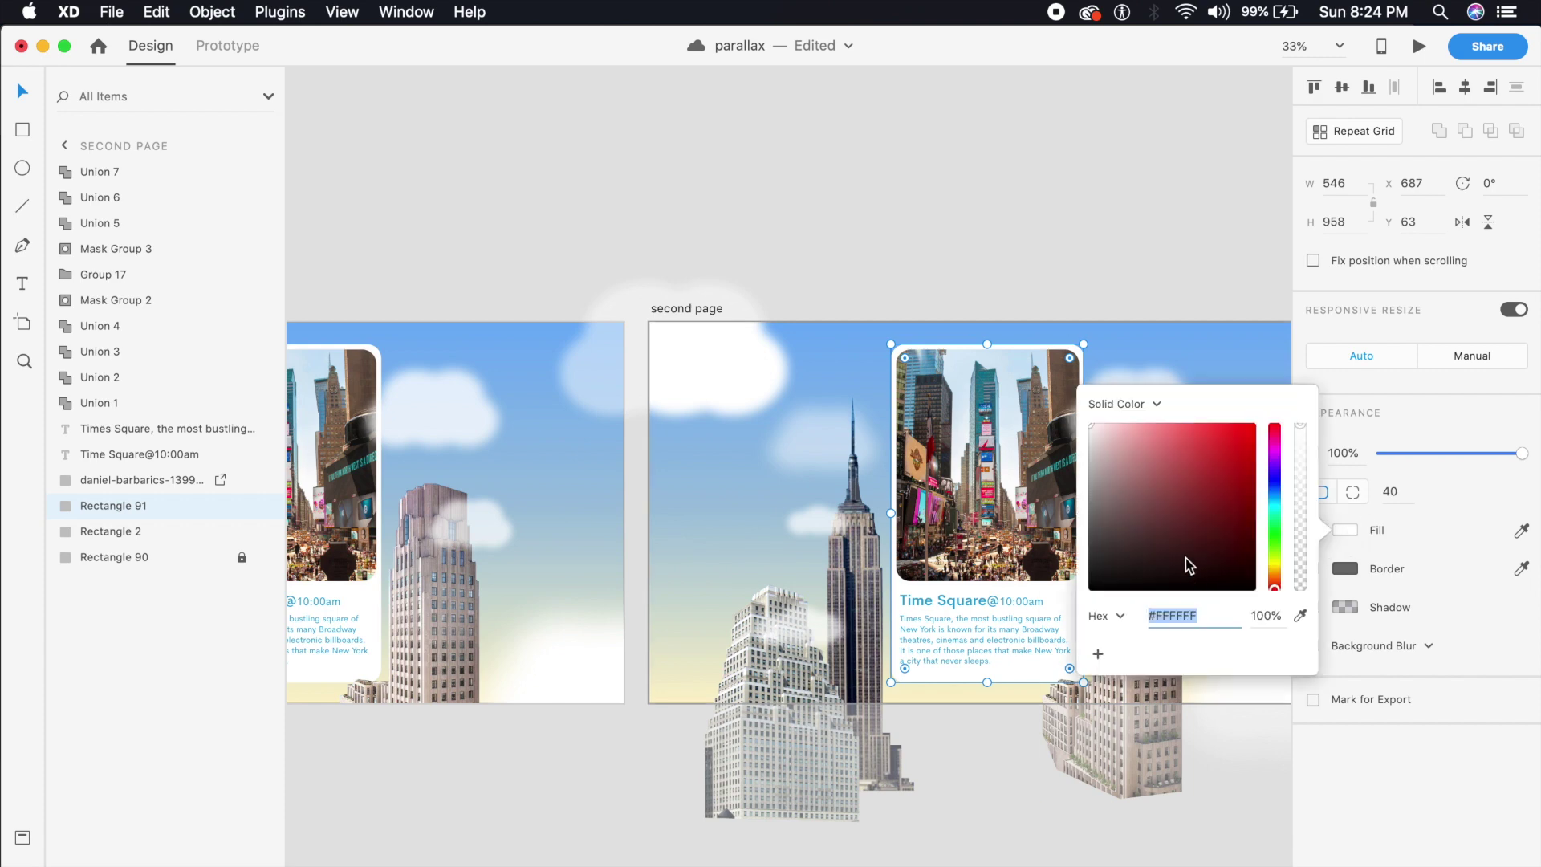
left_click_drag(1188, 566, 963, 681)
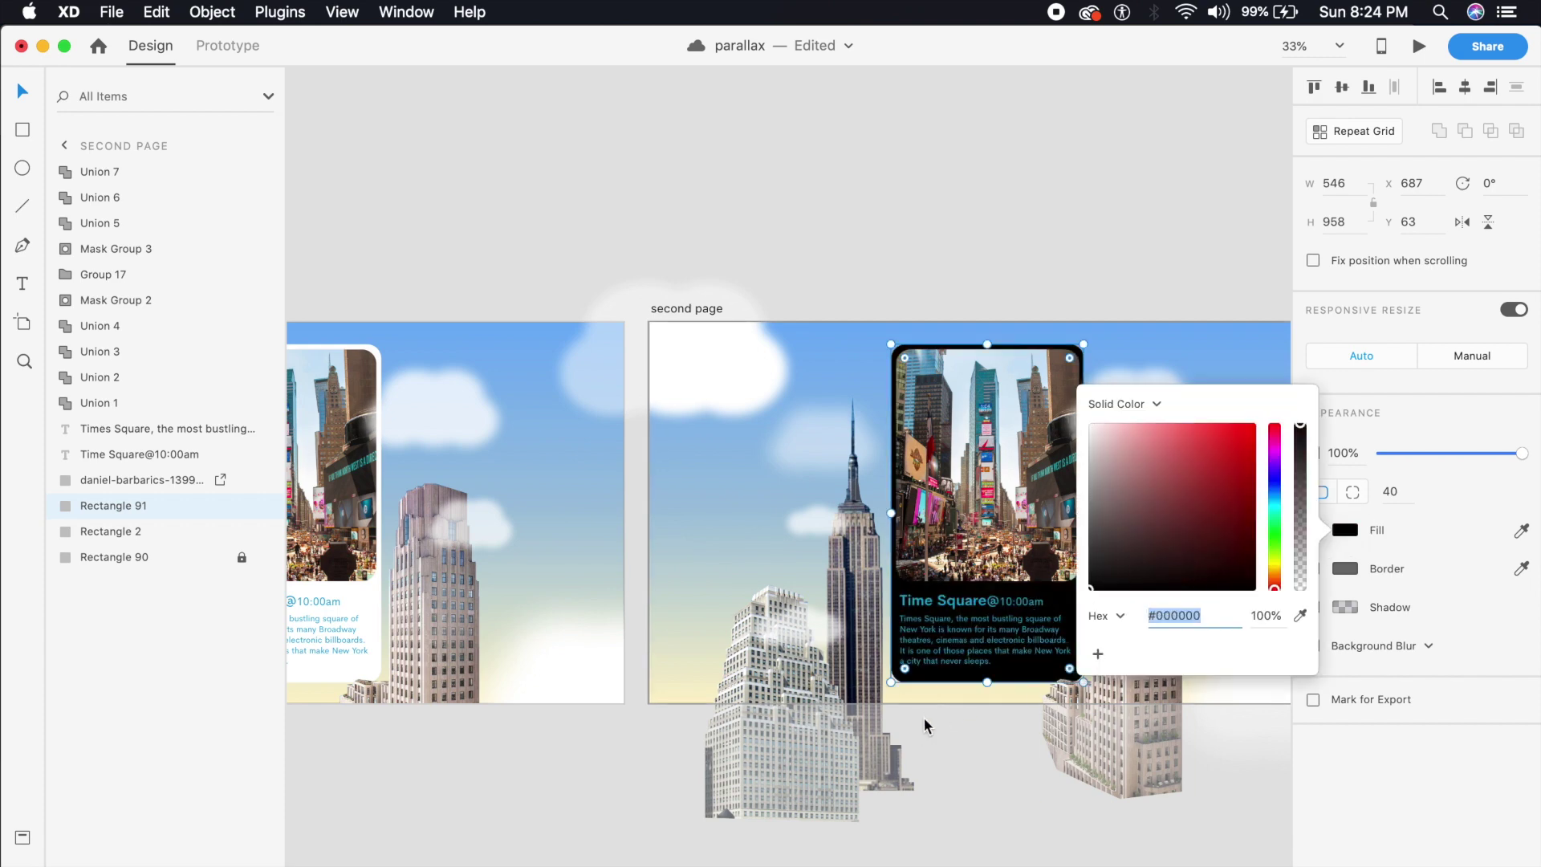
left_click(924, 720)
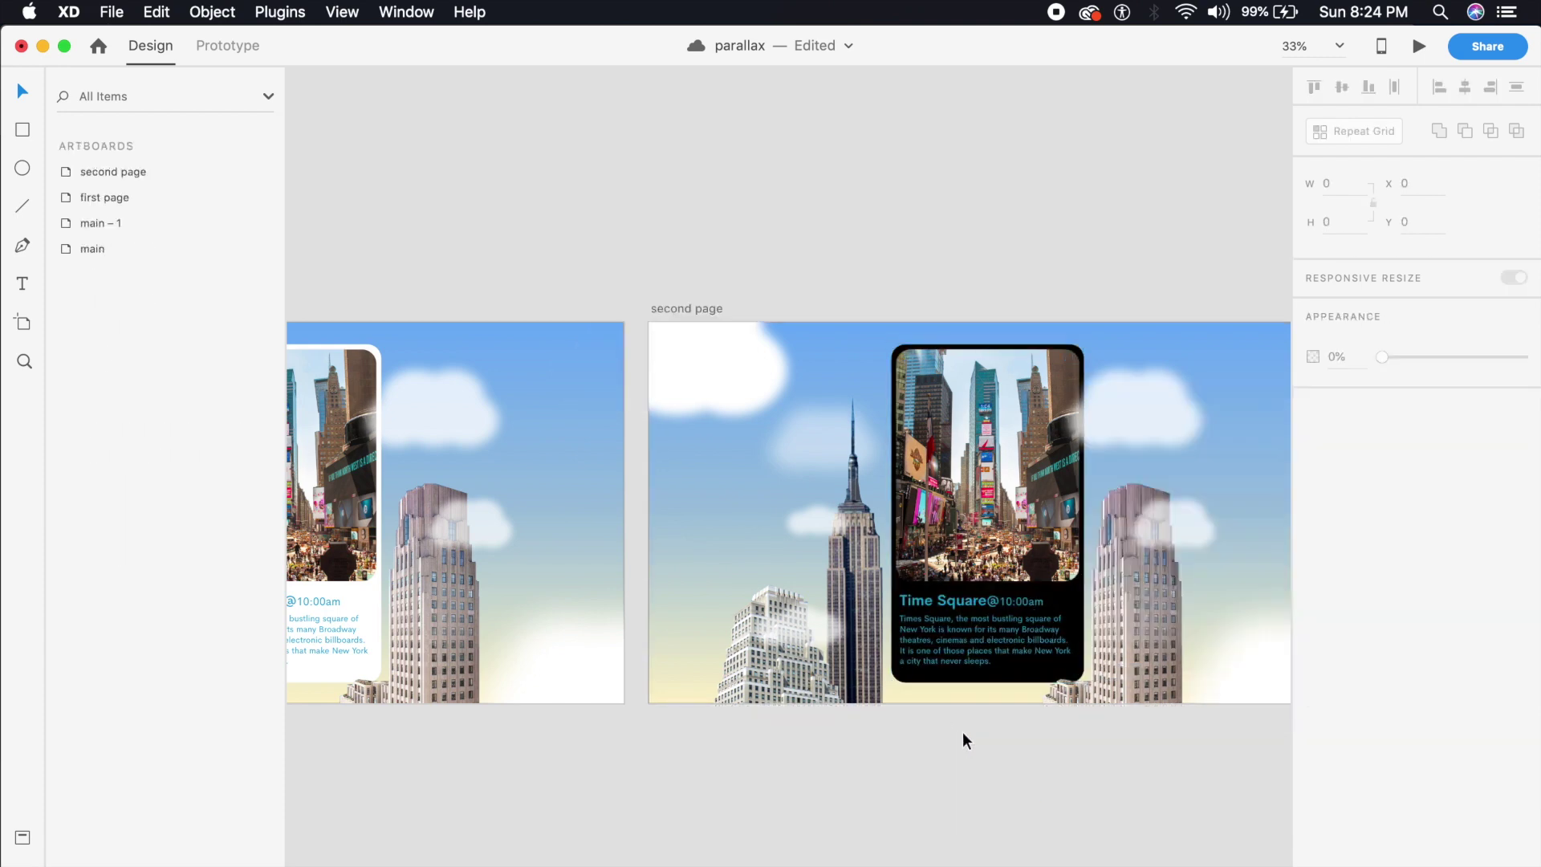
Copy the second page's black card rectangle onto the first page and send it behind the card's photo and texts
left_click(1076, 605)
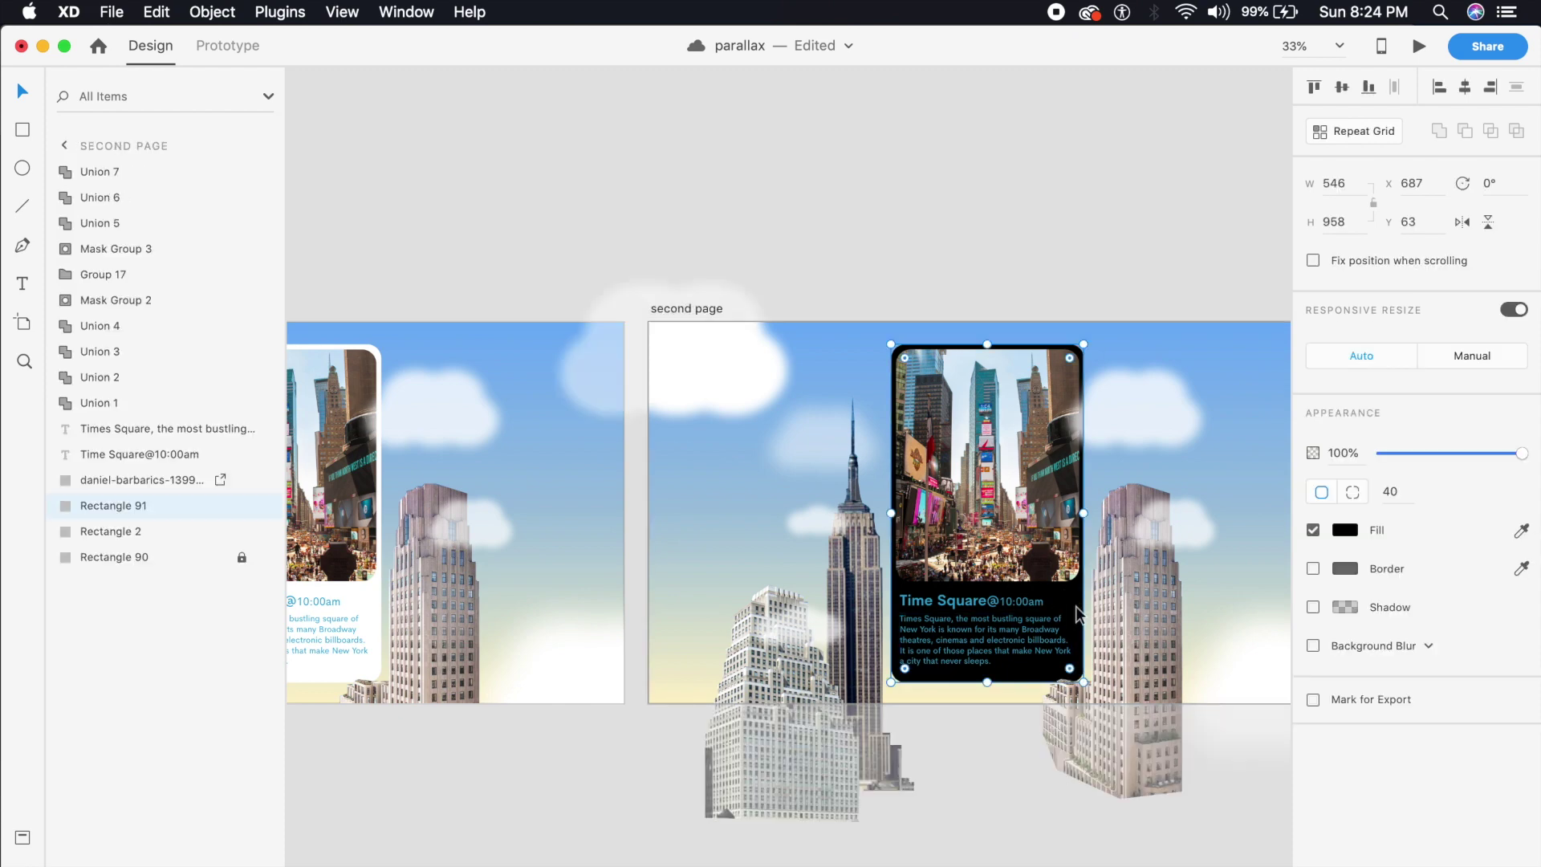
left_click_drag(638, 687, 977, 685)
key("super+=")
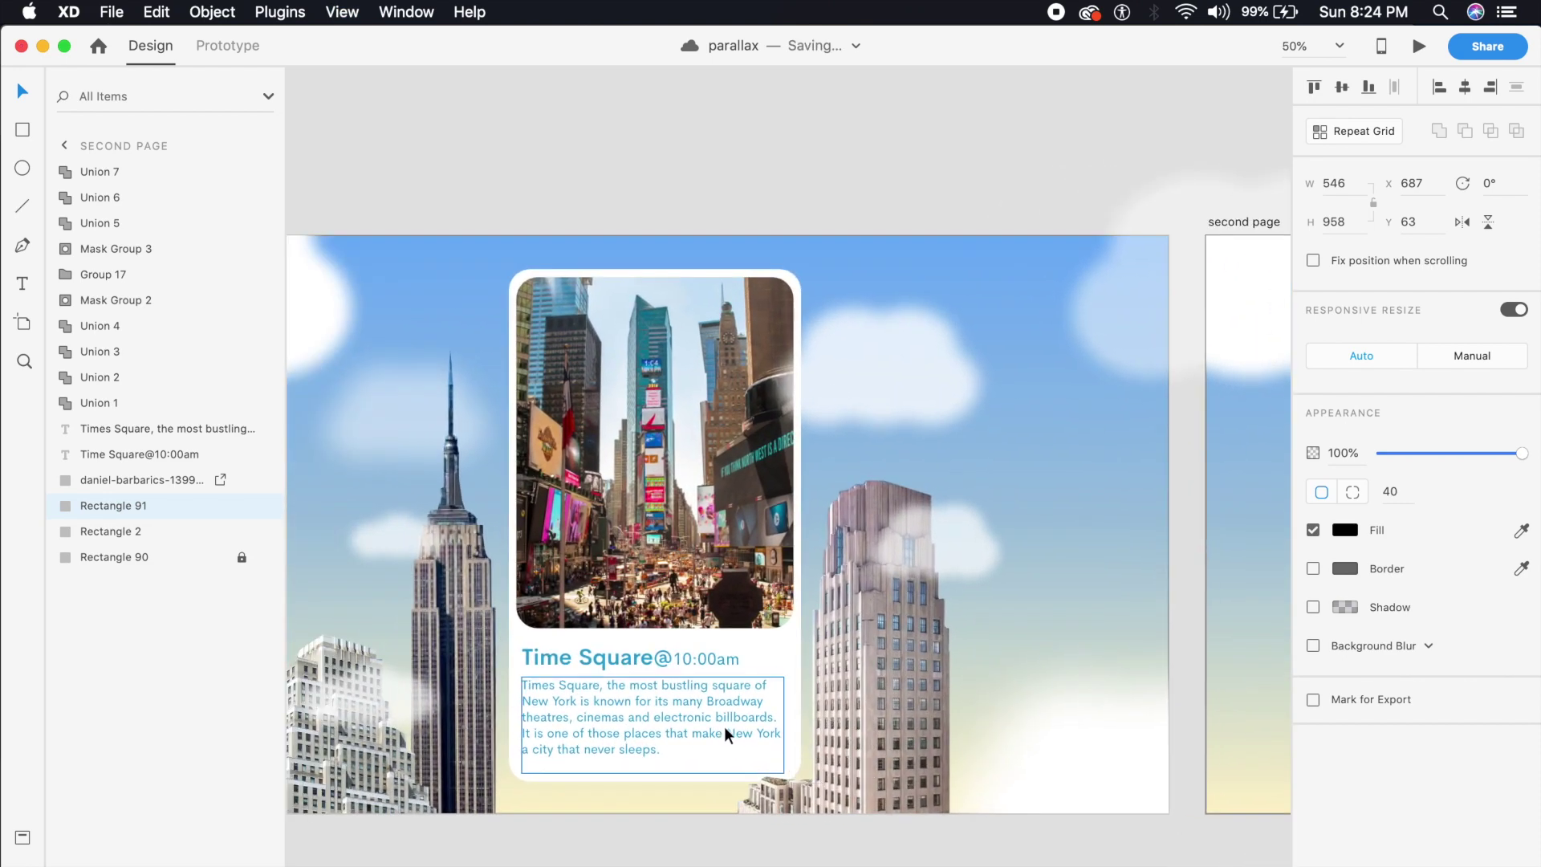
left_click(722, 725)
key("super+v")
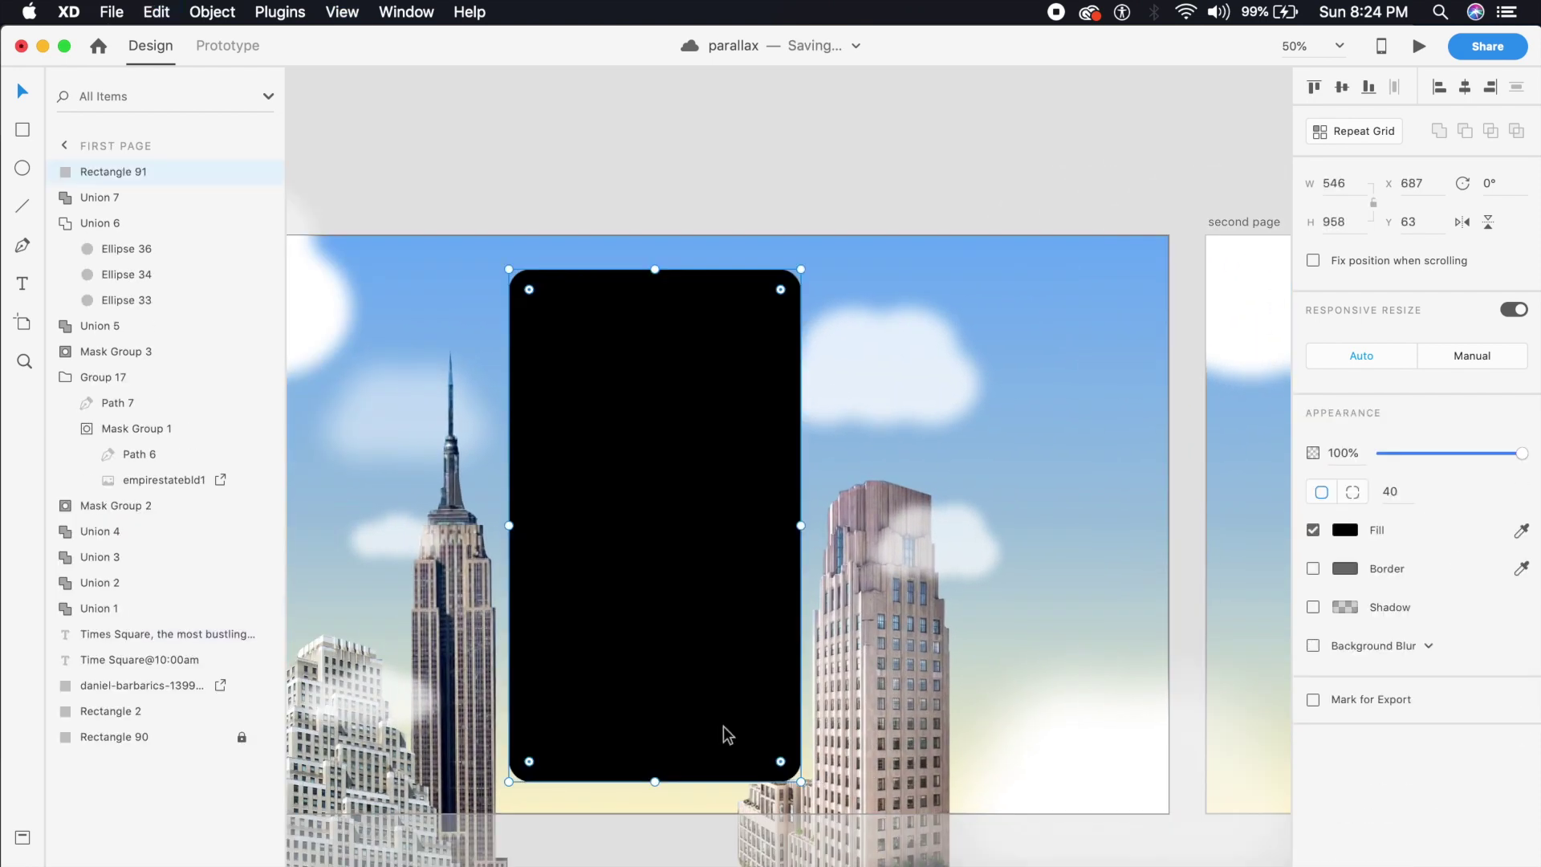
key("super+bracketleft")
key("super+bracketleft")
key("super+bracketleft")
key("super+bracketleft")
key("super+bracketleft")
key("super+bracketleft")
key("super+bracketleft")
key("super+bracketleft")
key("super+bracketleft")
key("super+bracketleft")
key("super+bracketleft")
key("super+bracketleft")
key("super+bracketleft")
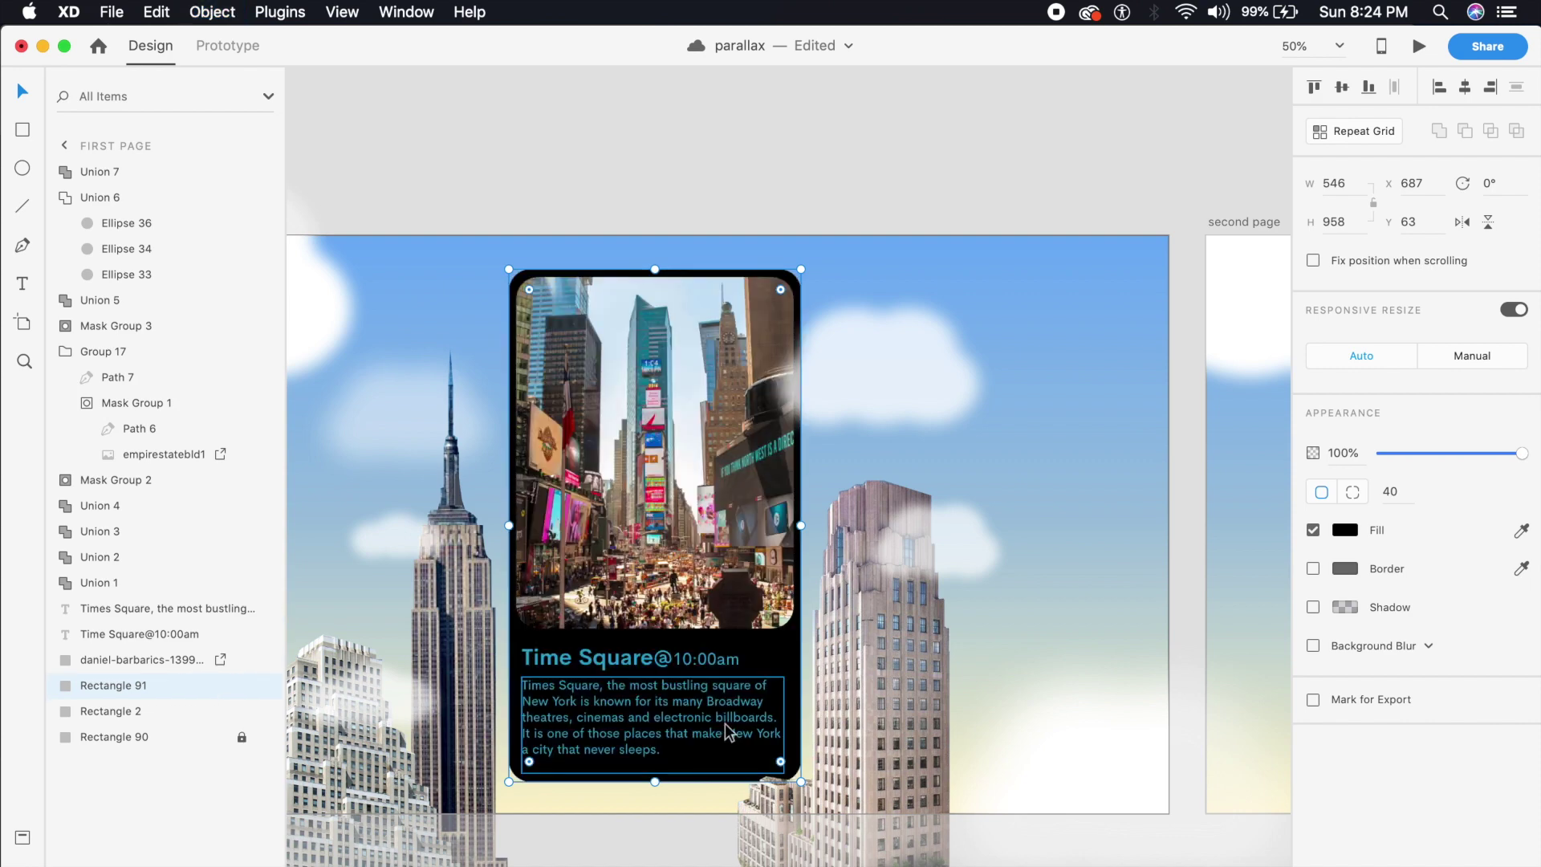
Collapse the first page's black rectangle downward and reduce its height to 0.5
left_click_drag(658, 270, 659, 765)
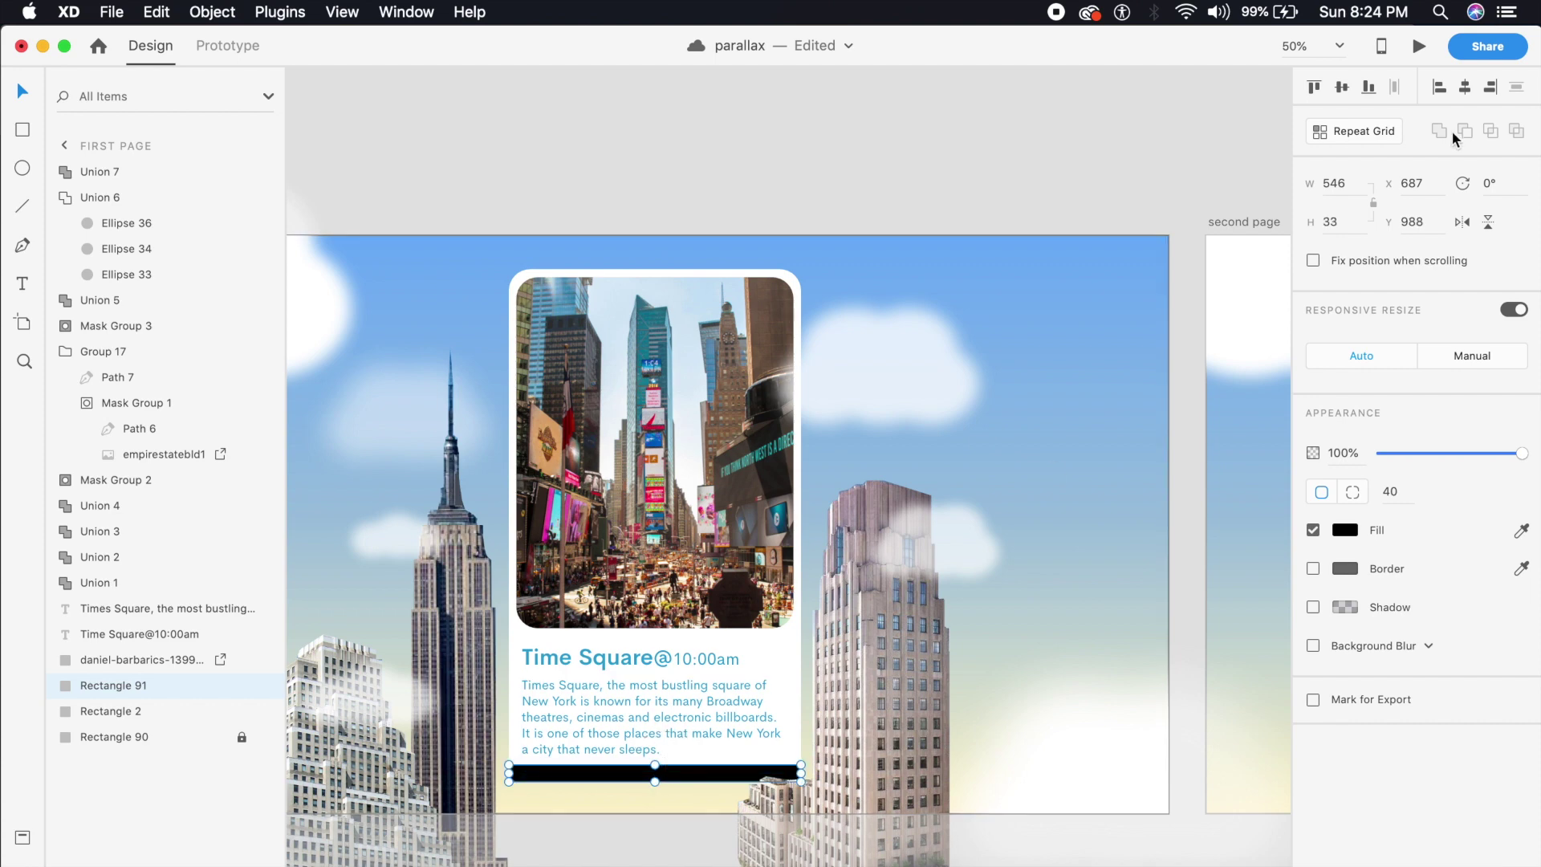
left_click(1343, 228)
type("0")
key("Return")
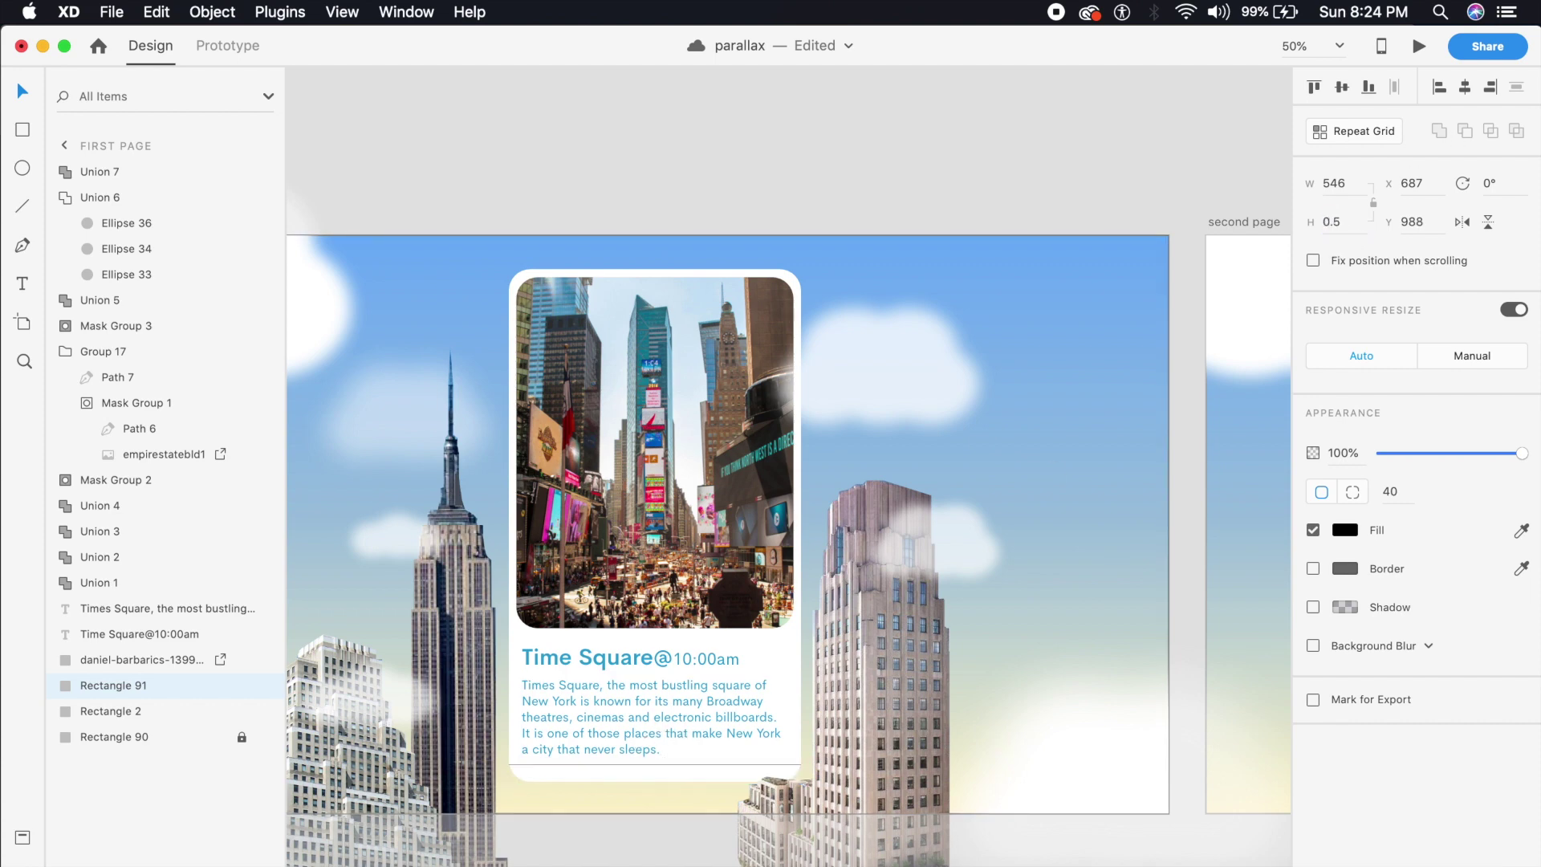
Move the thin black rectangle down to the card's bottom edge at Y 1020 and set its opacity to 0%
key("Down")
key("Down")
key("Down")
key("Down")
key("Down")
key("Down")
key("Down")
key("Down")
key("Down")
key("Down")
key("Down")
key("Down")
key("Down")
key("Down")
key("Down")
key("Down")
key("Down")
key("Down")
key("Down")
key("Down")
key("Down")
key("Down")
key("Down")
key("Down")
key("Down")
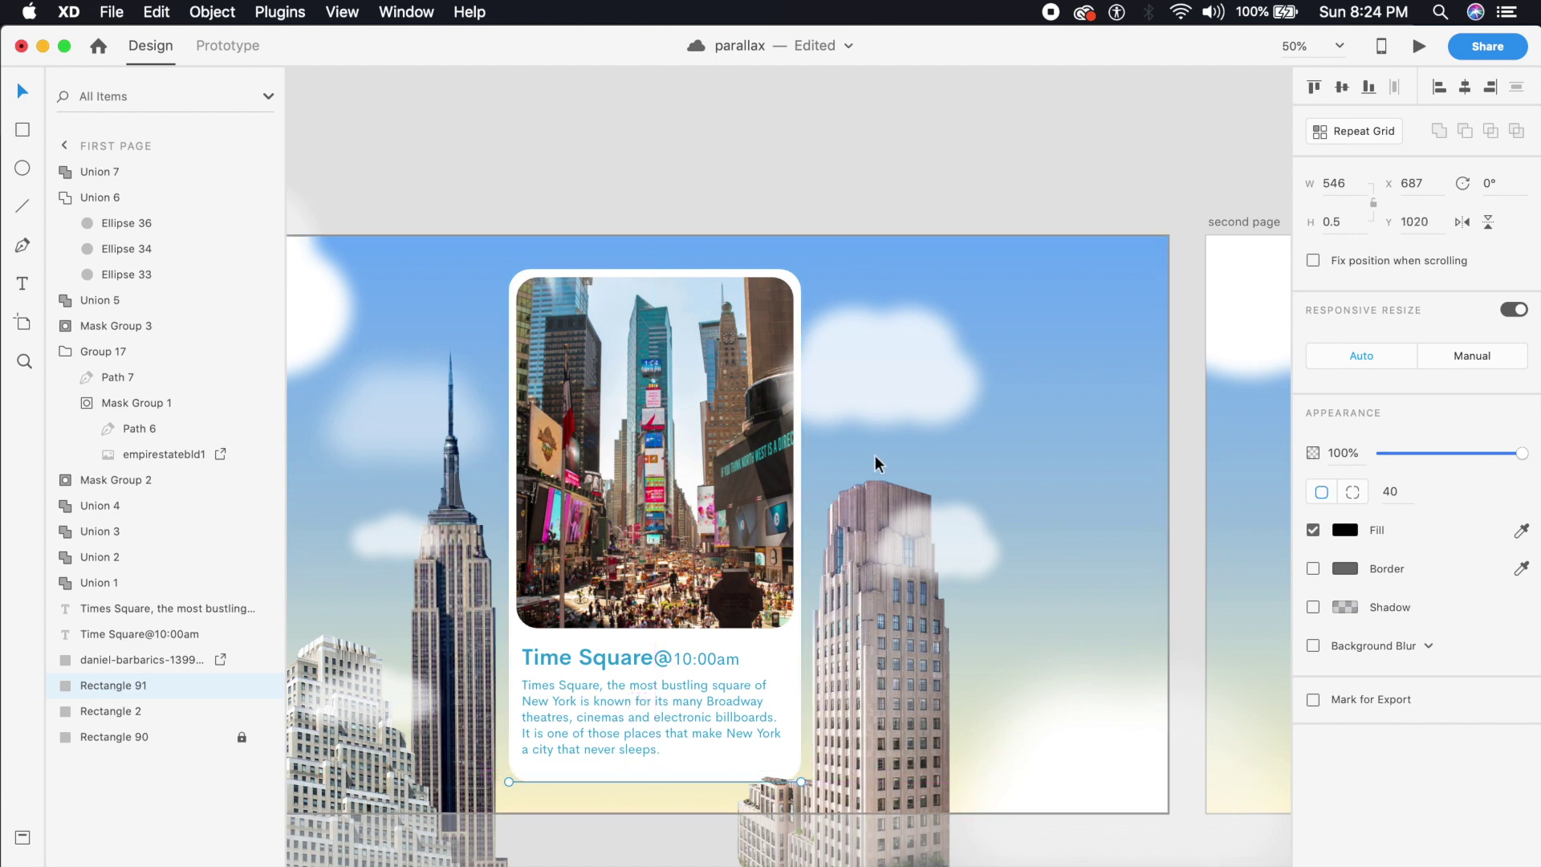
left_click_drag(1432, 456, 1310, 467)
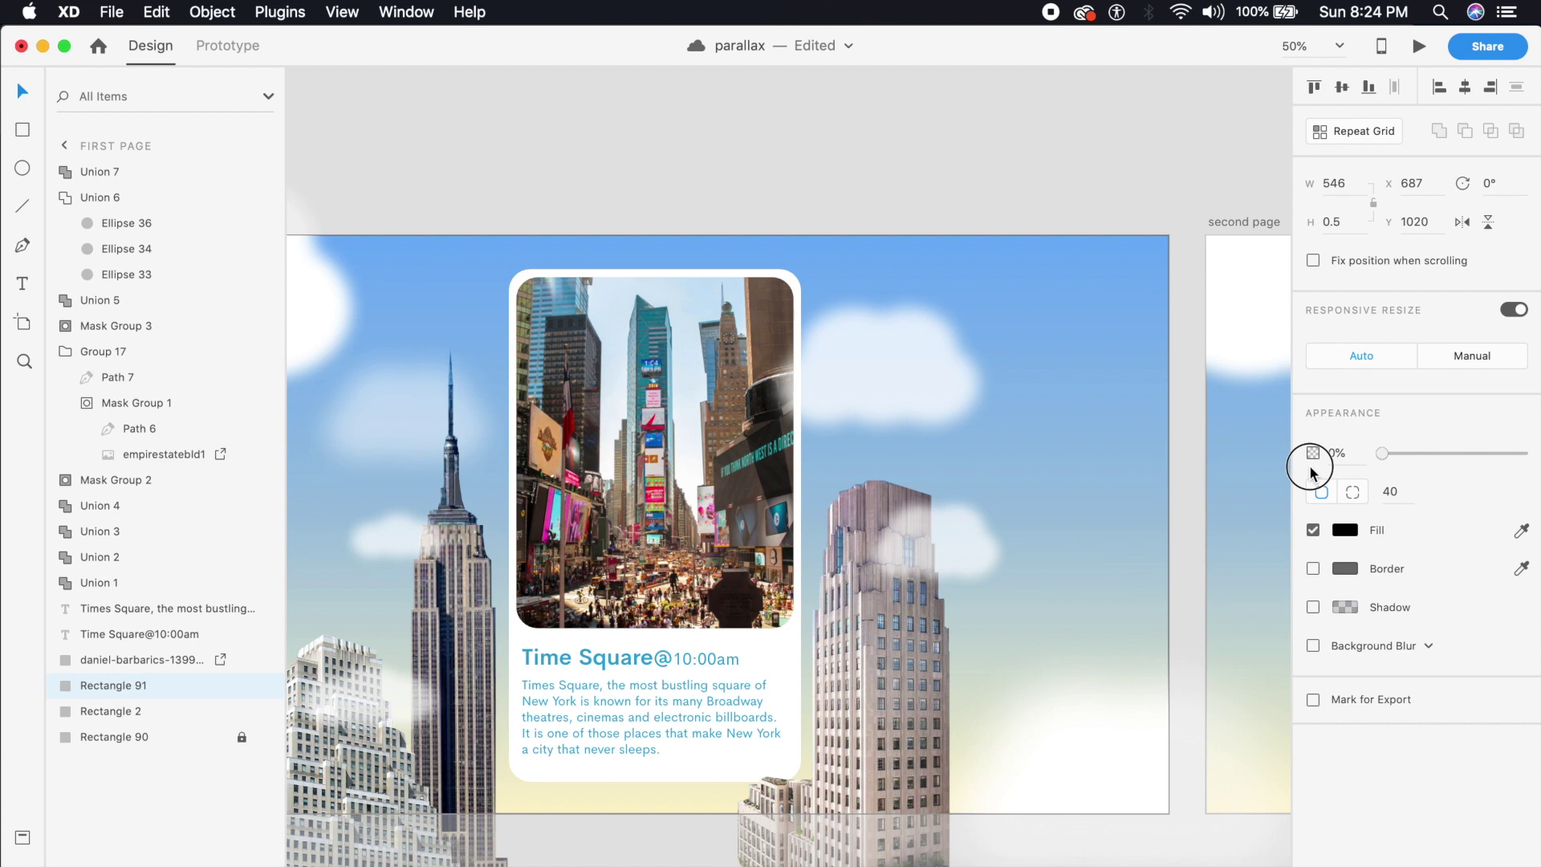
left_click(1122, 489)
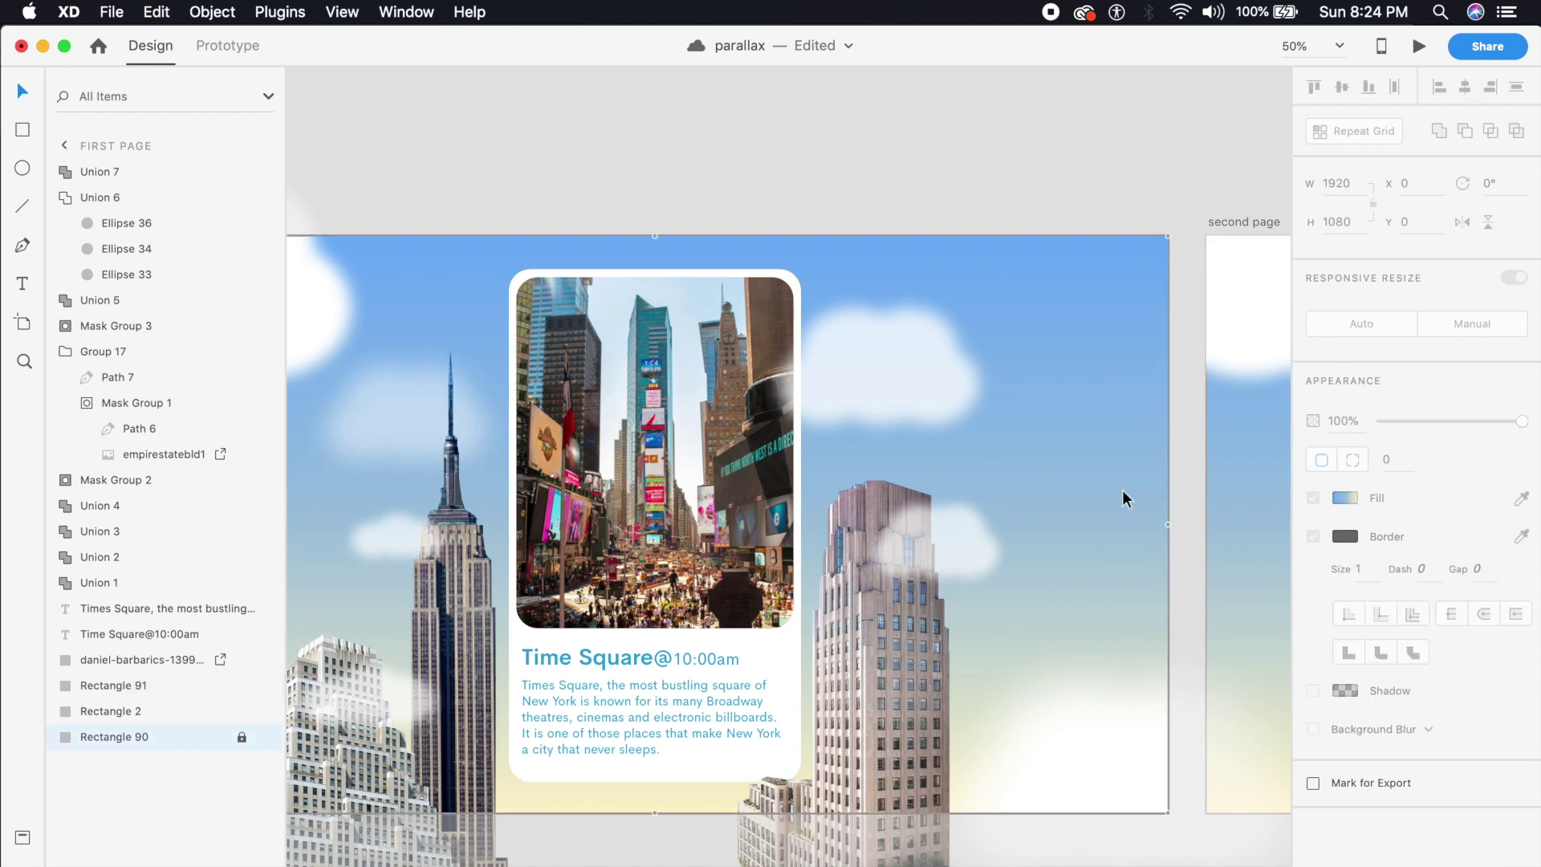
Set the fill of the card's title and description texts on the second page to light grey, #D3D3D3
key("super+minus")
left_click_drag(1049, 609, 608, 599)
key("super+plus")
left_click_drag(908, 643, 826, 643)
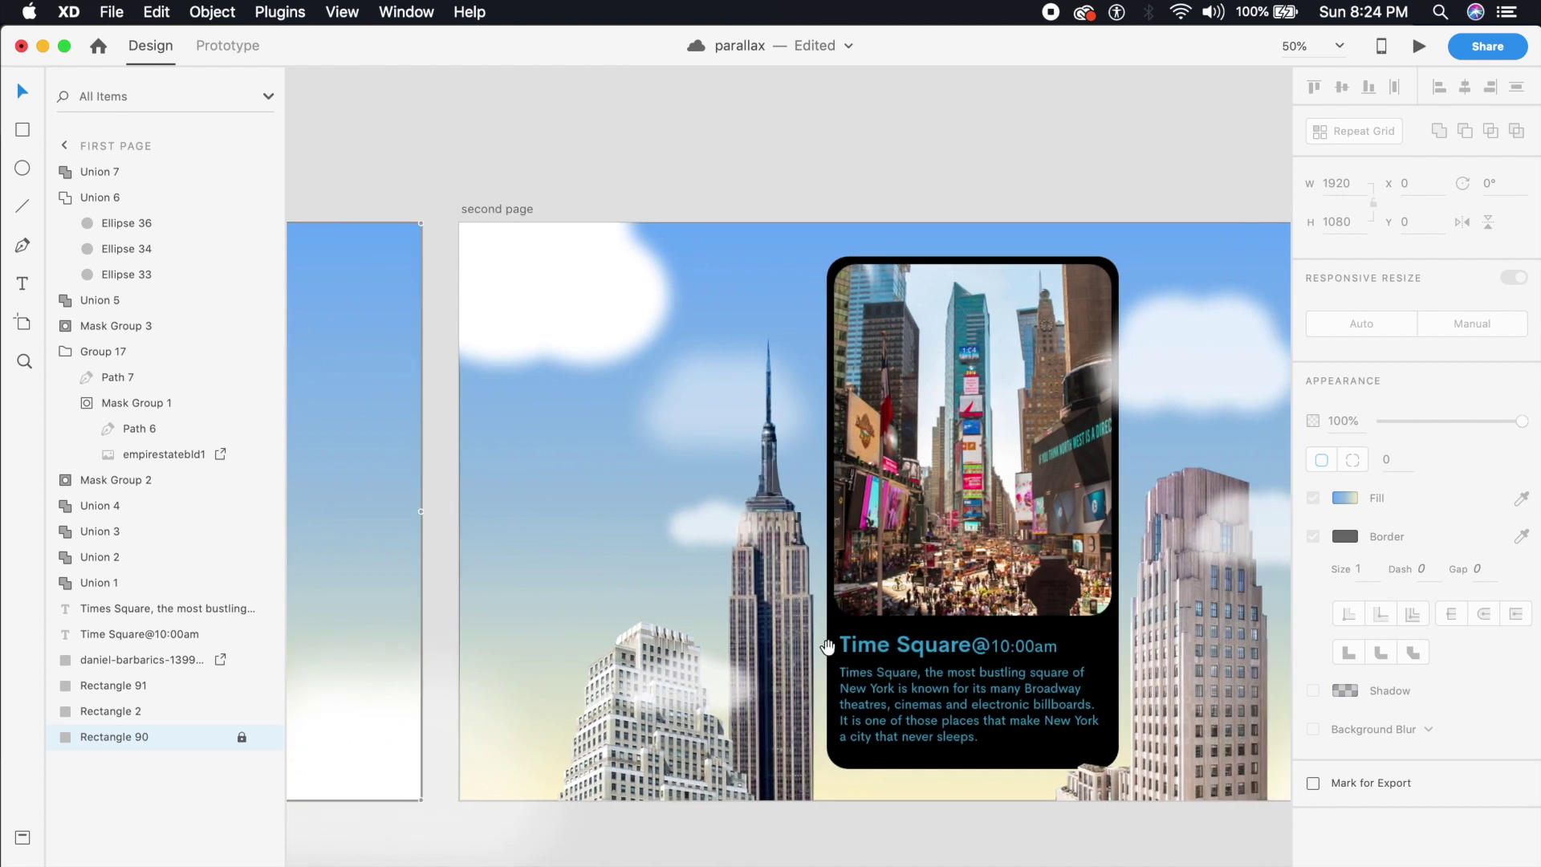
left_click(991, 653)
left_click(986, 692, "shift")
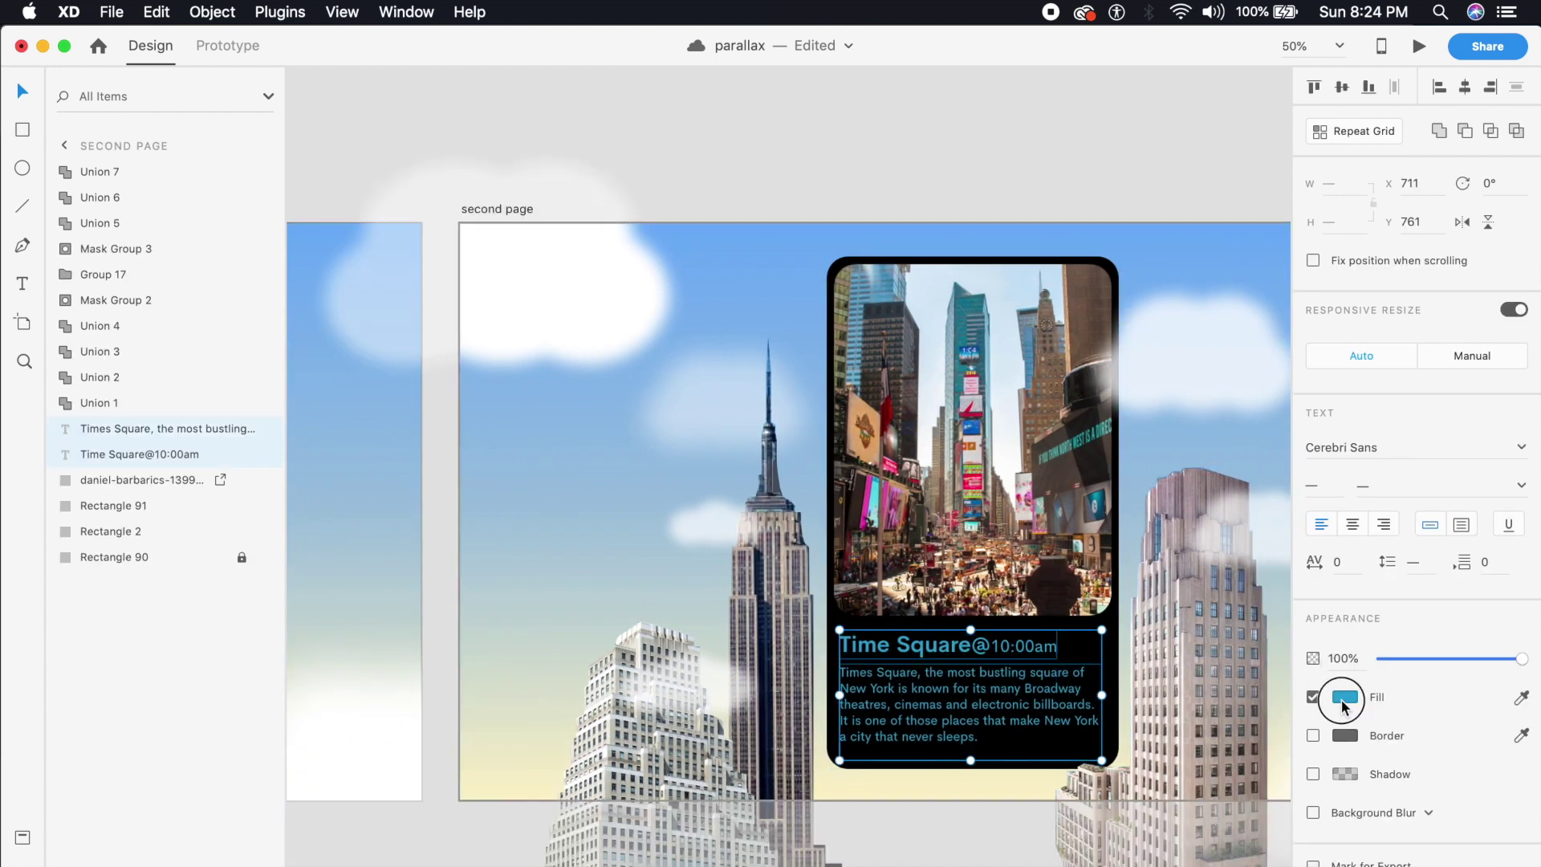
left_click(1343, 700)
left_click_drag(1212, 608, 1013, 597)
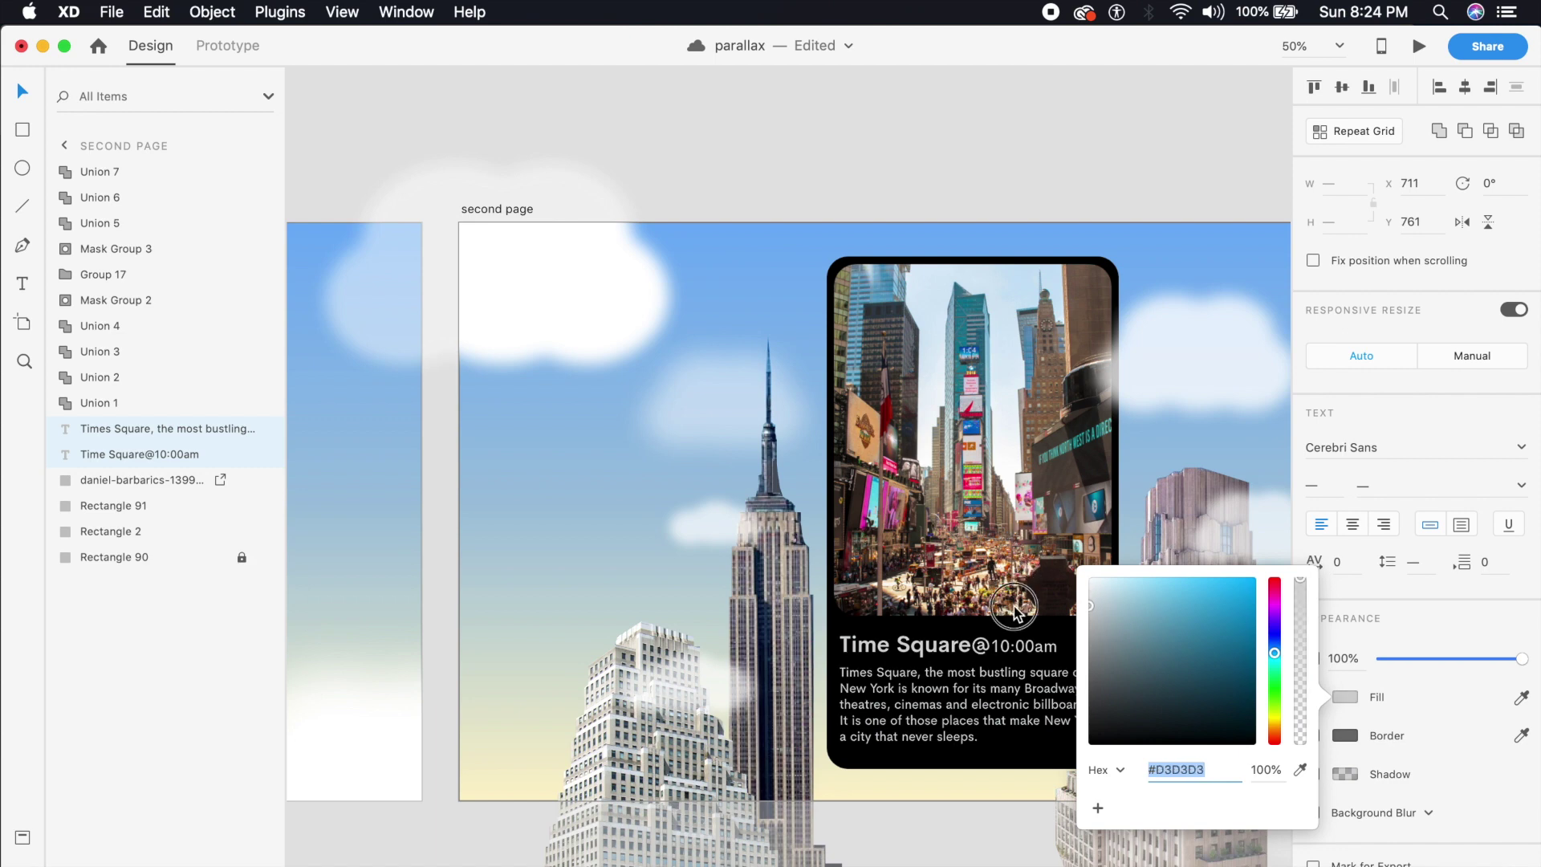
left_click(1033, 591)
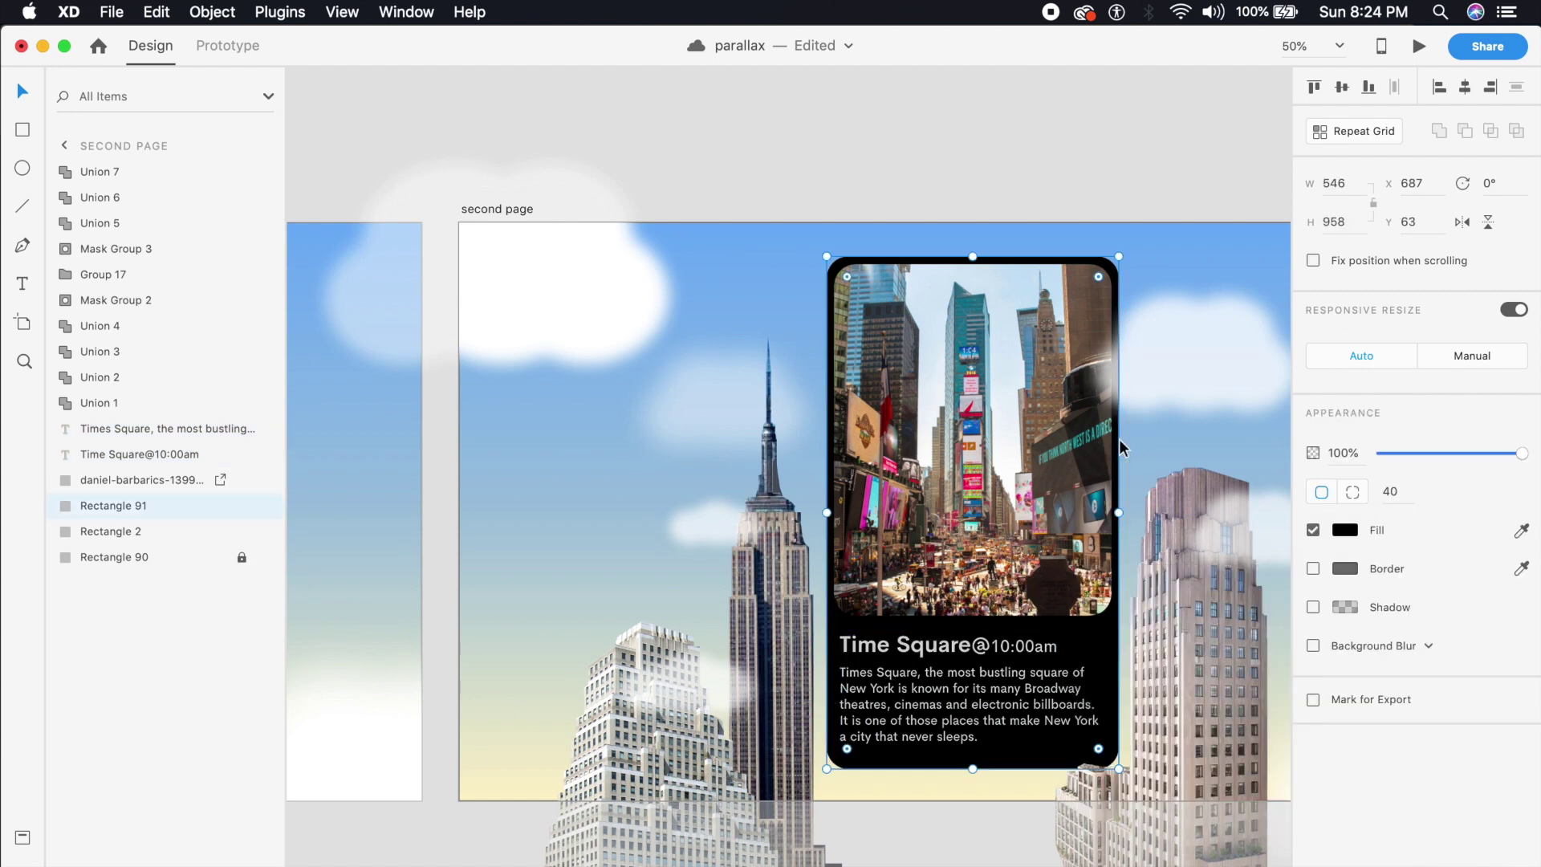
left_click(519, 749)
Draw a 1920 × 1080 rectangle covering the whole first page artboard
left_click_drag(413, 716, 815, 719)
key("super+minus")
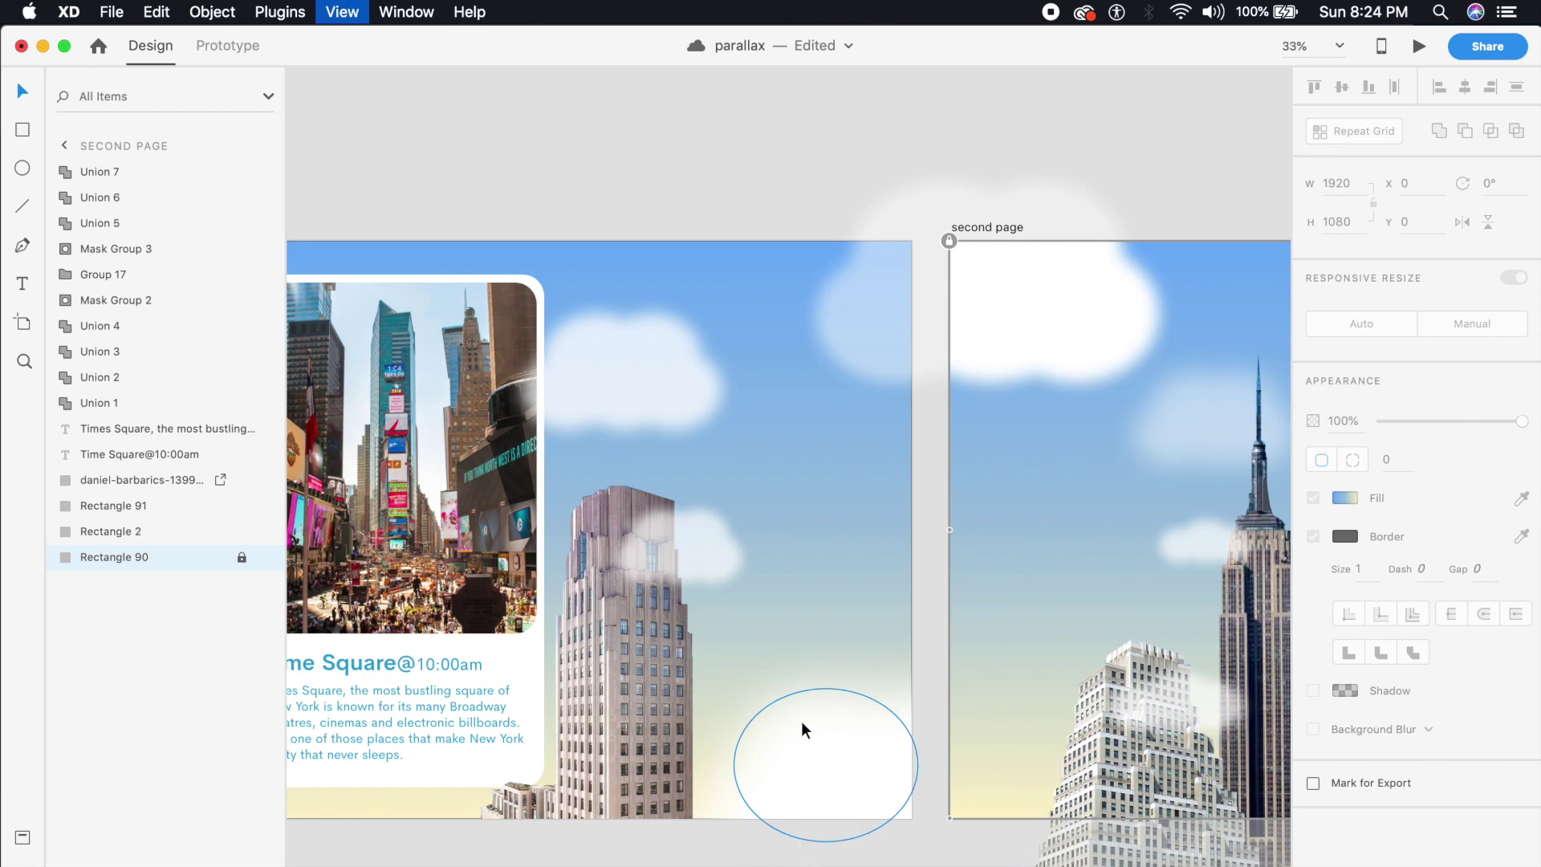
left_click(17, 131)
mouse_move(450, 333)
left_mouse_down()
mouse_move(983, 604)
mouse_move(1105, 703)
left_mouse_up()
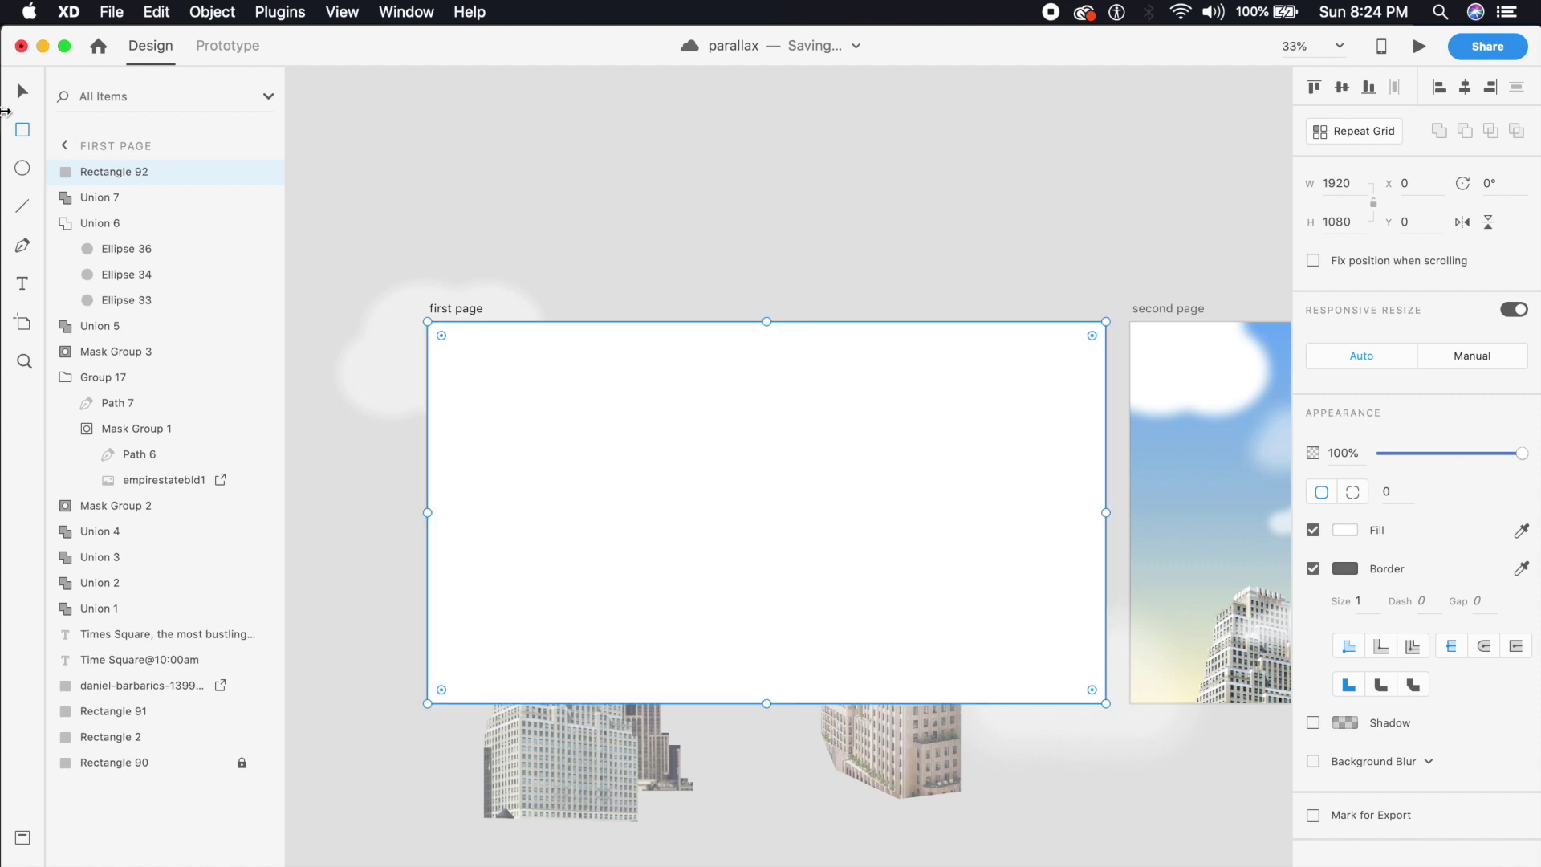
left_click(22, 92)
Fill the new full-page rectangle with the saved dark gradient #1A1A1A ... #420774
left_click(22, 837)
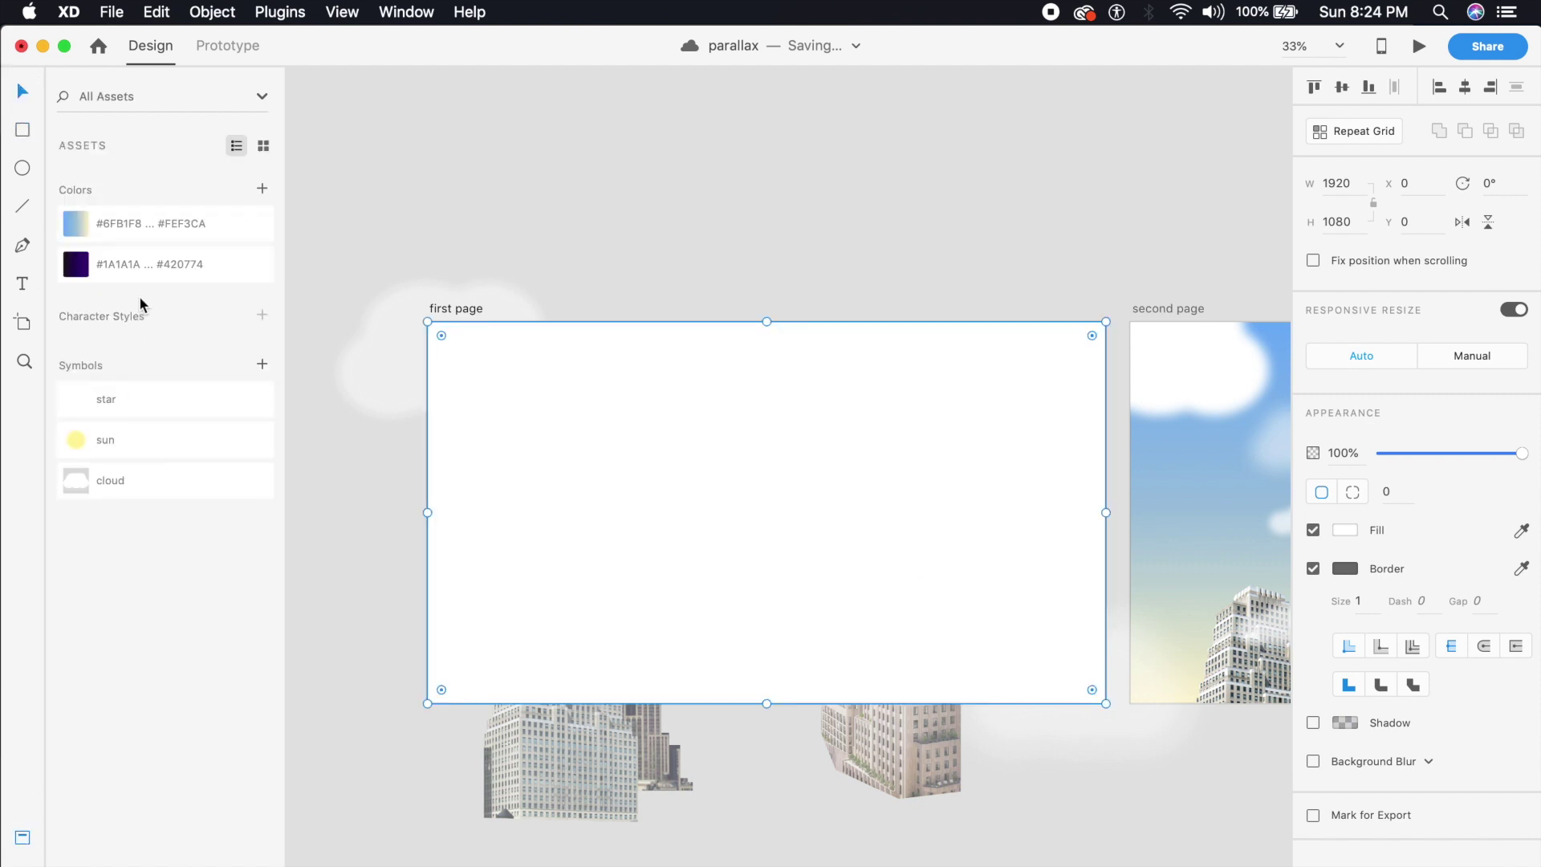
left_click(152, 266)
left_click(826, 292)
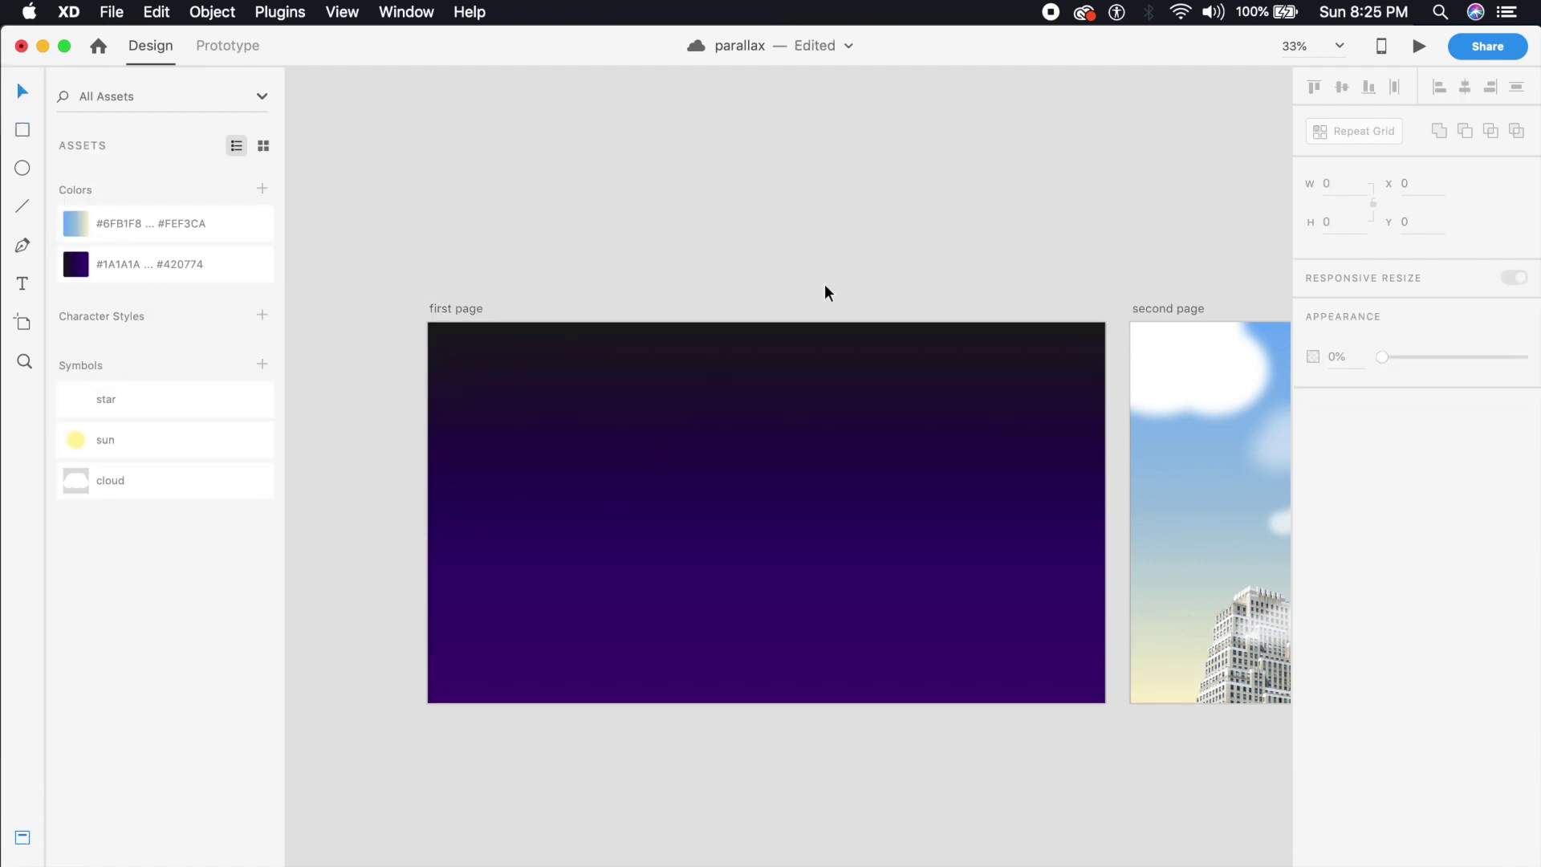
Send the first page's dark gradient rectangle backward until it sits behind the clouds, buildings and card
left_click(817, 438)
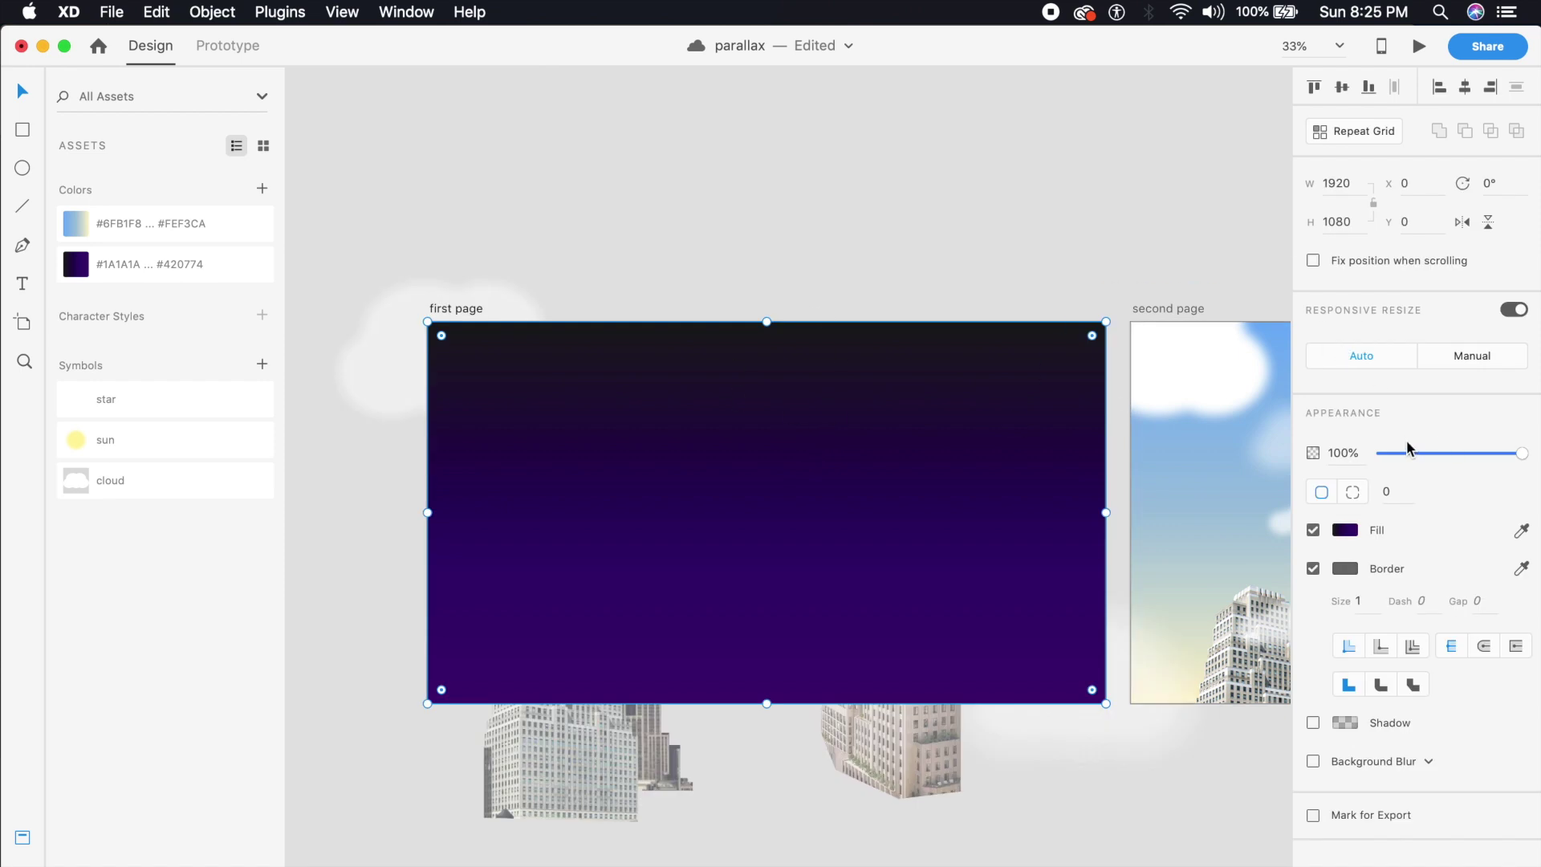
key("super+bracketleft")
key("super+bracketleft")
key("super+bracketleft")
key("super+[")
key("super+[")
key("super+[")
key("super+]")
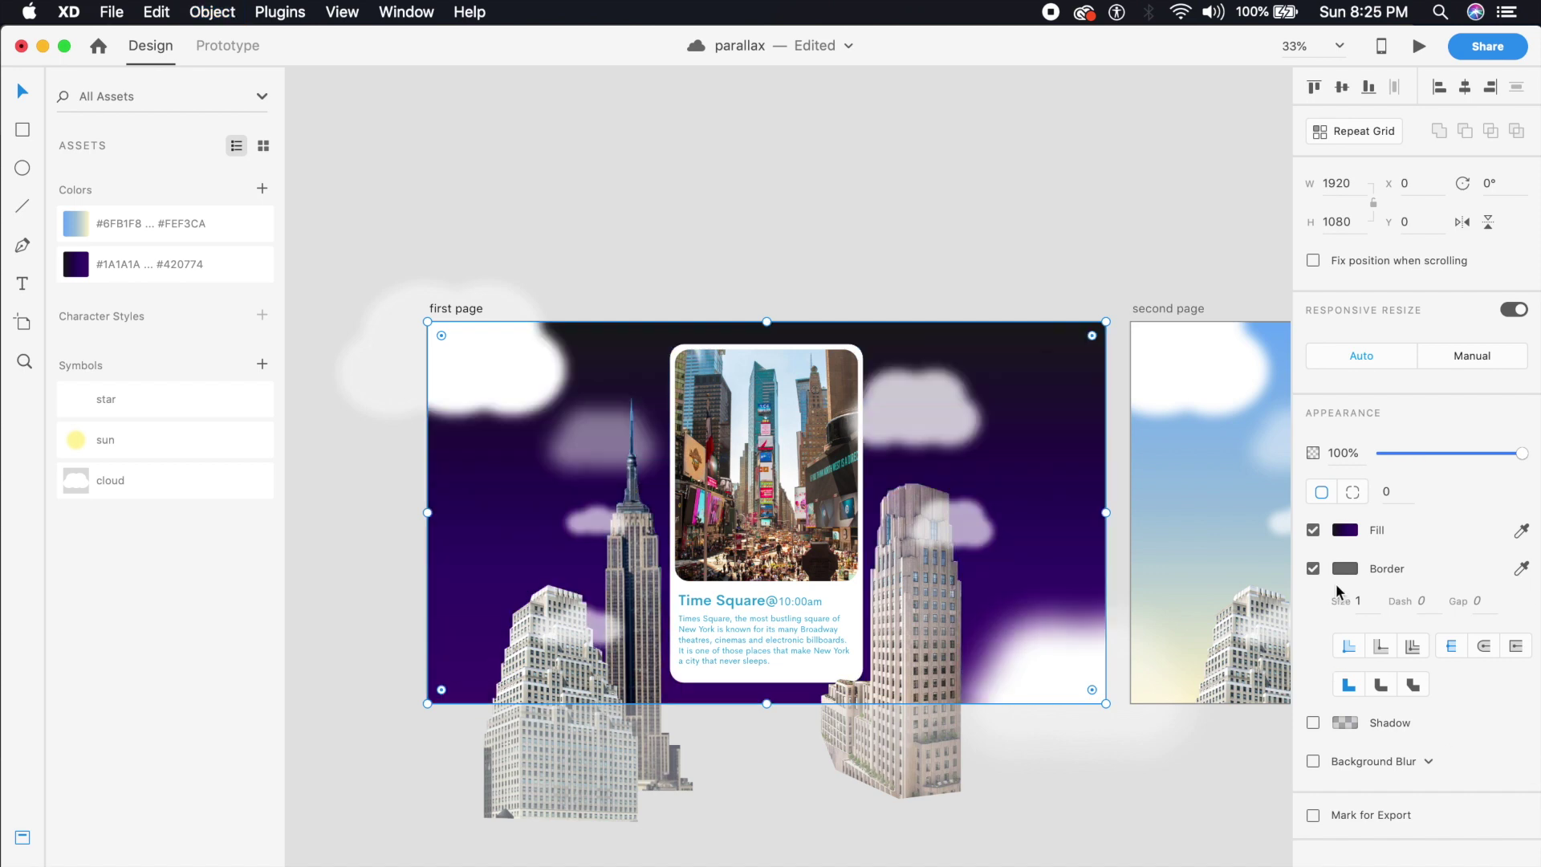
left_click_drag(1443, 461, 1371, 458)
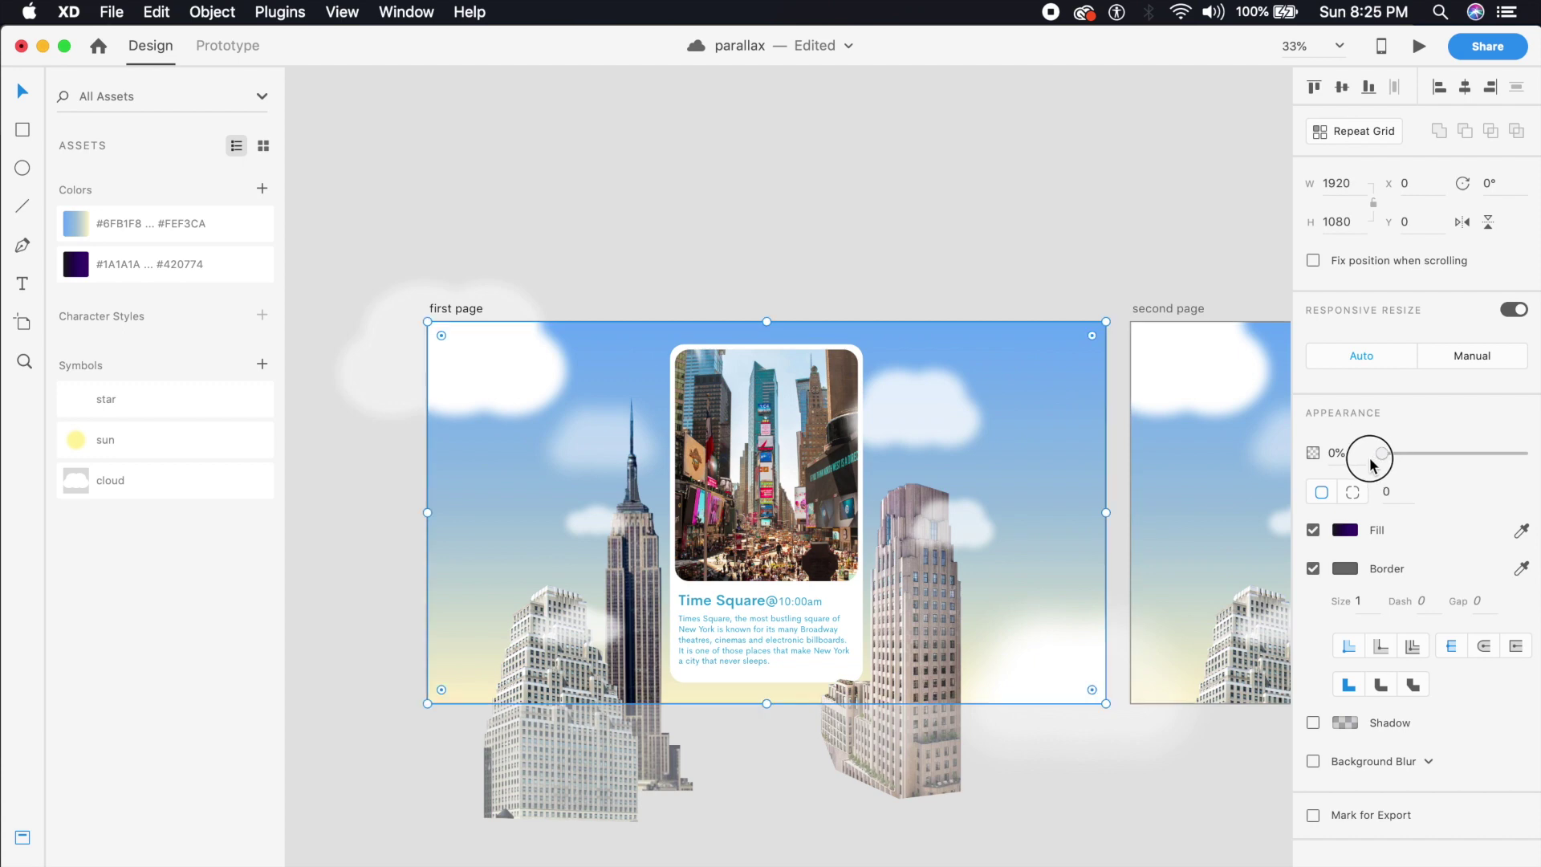
left_click(1213, 713)
scroll(1213, 714, "right", 6)
left_click(728, 570)
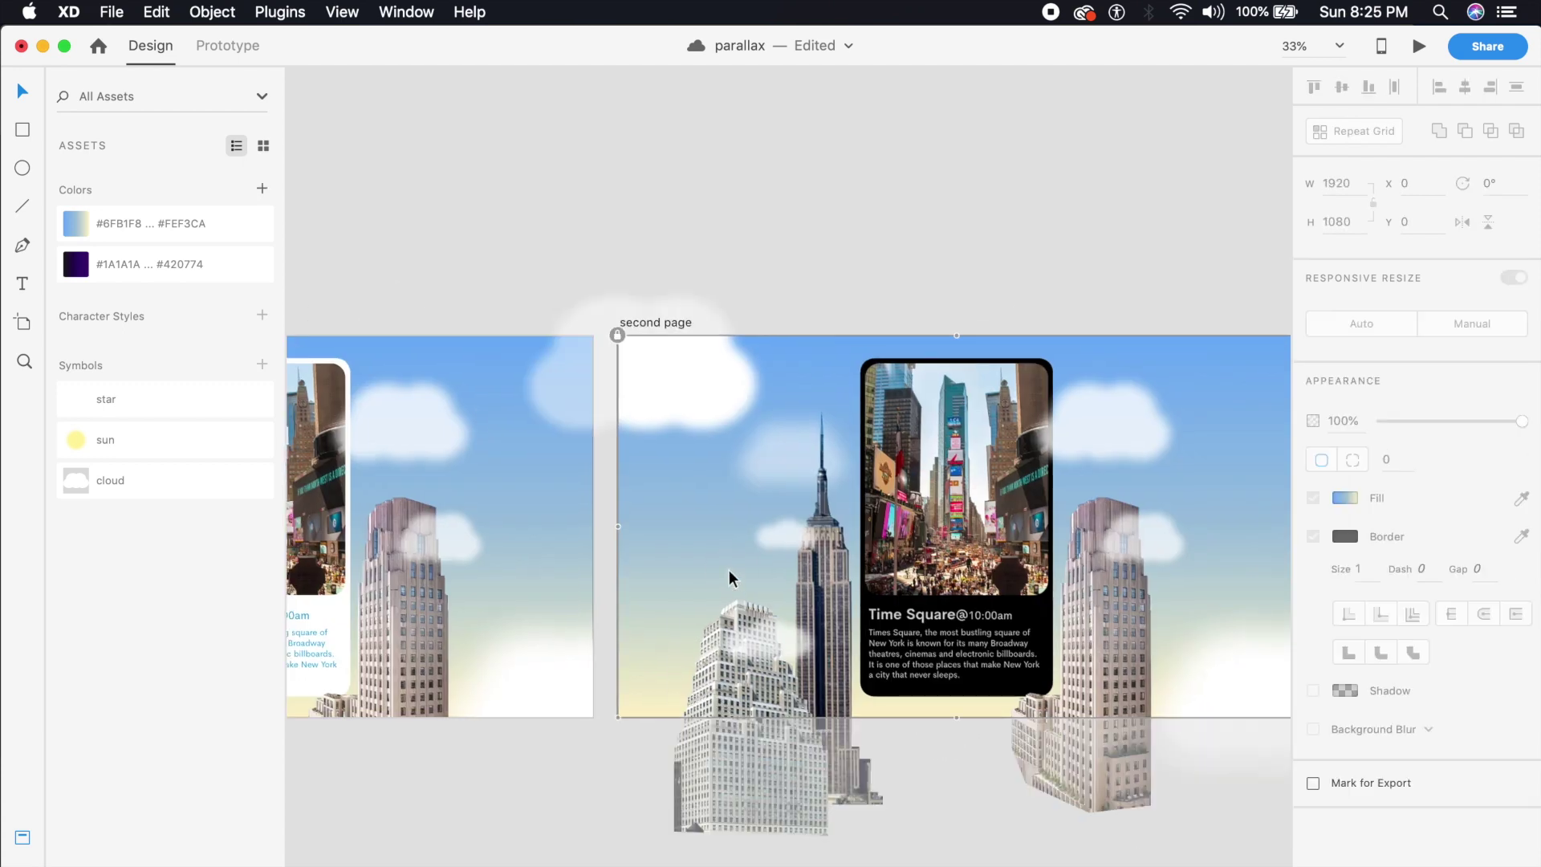
key("super+v")
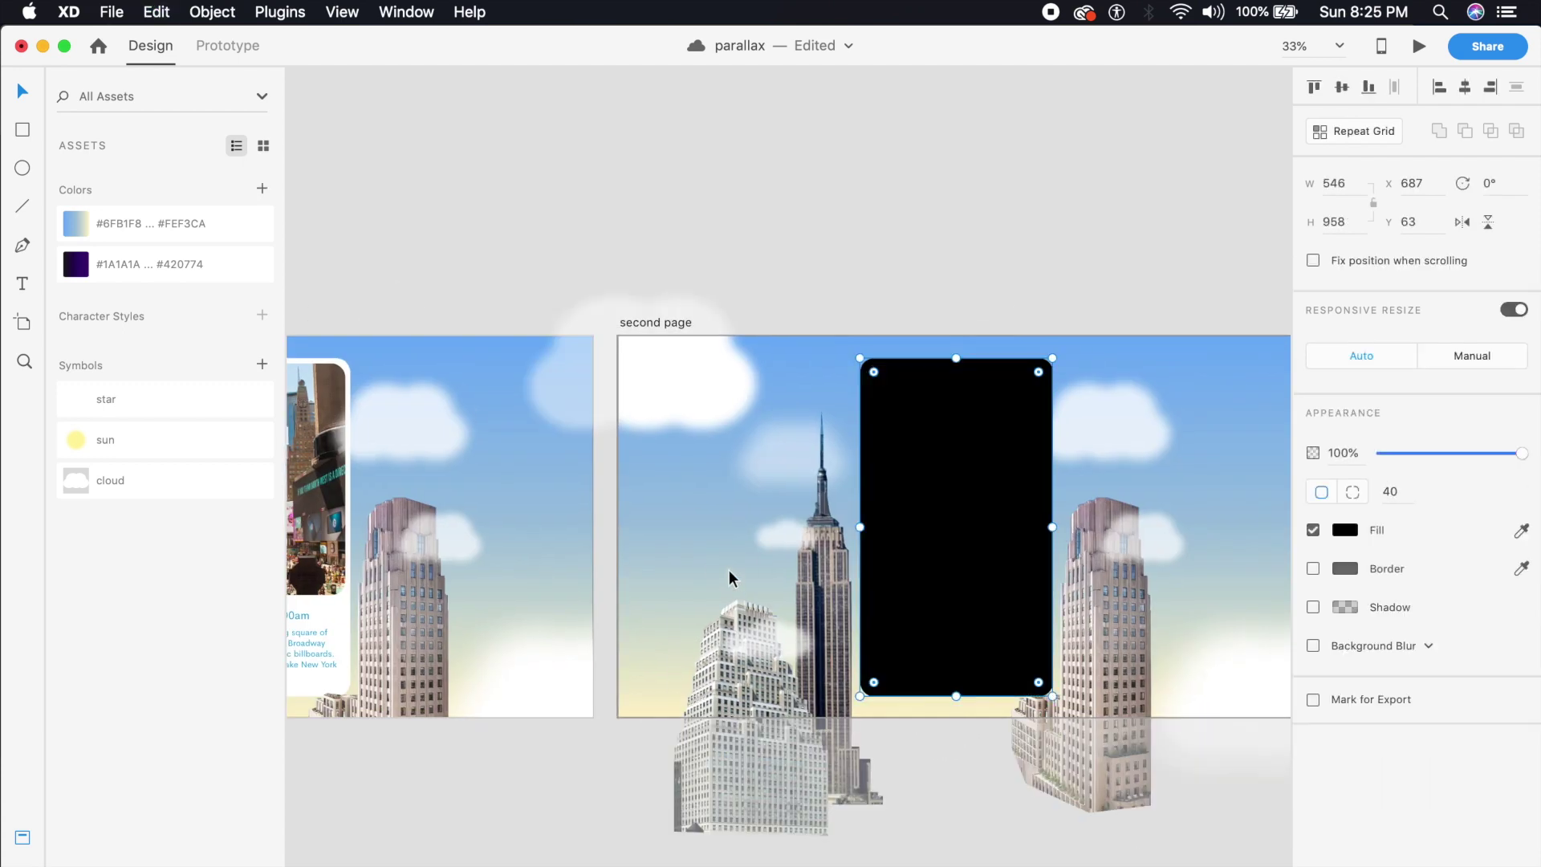
key("super+z")
key("super+z")
Copy the dark gradient rectangle onto the second page and send it behind the clouds, buildings and card
key("super+c")
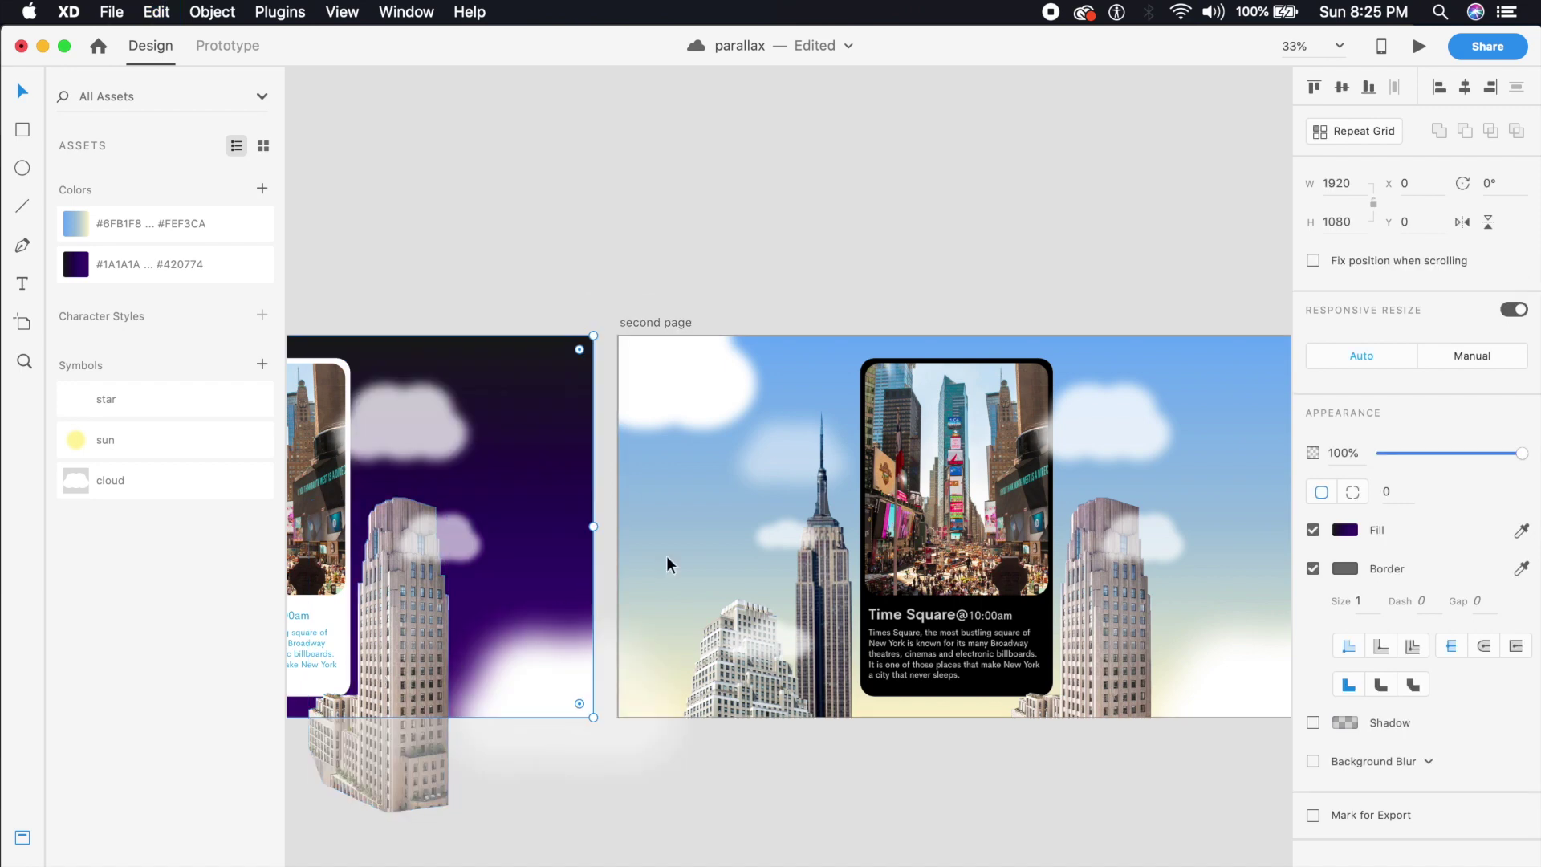
left_click(665, 562)
key("super+v")
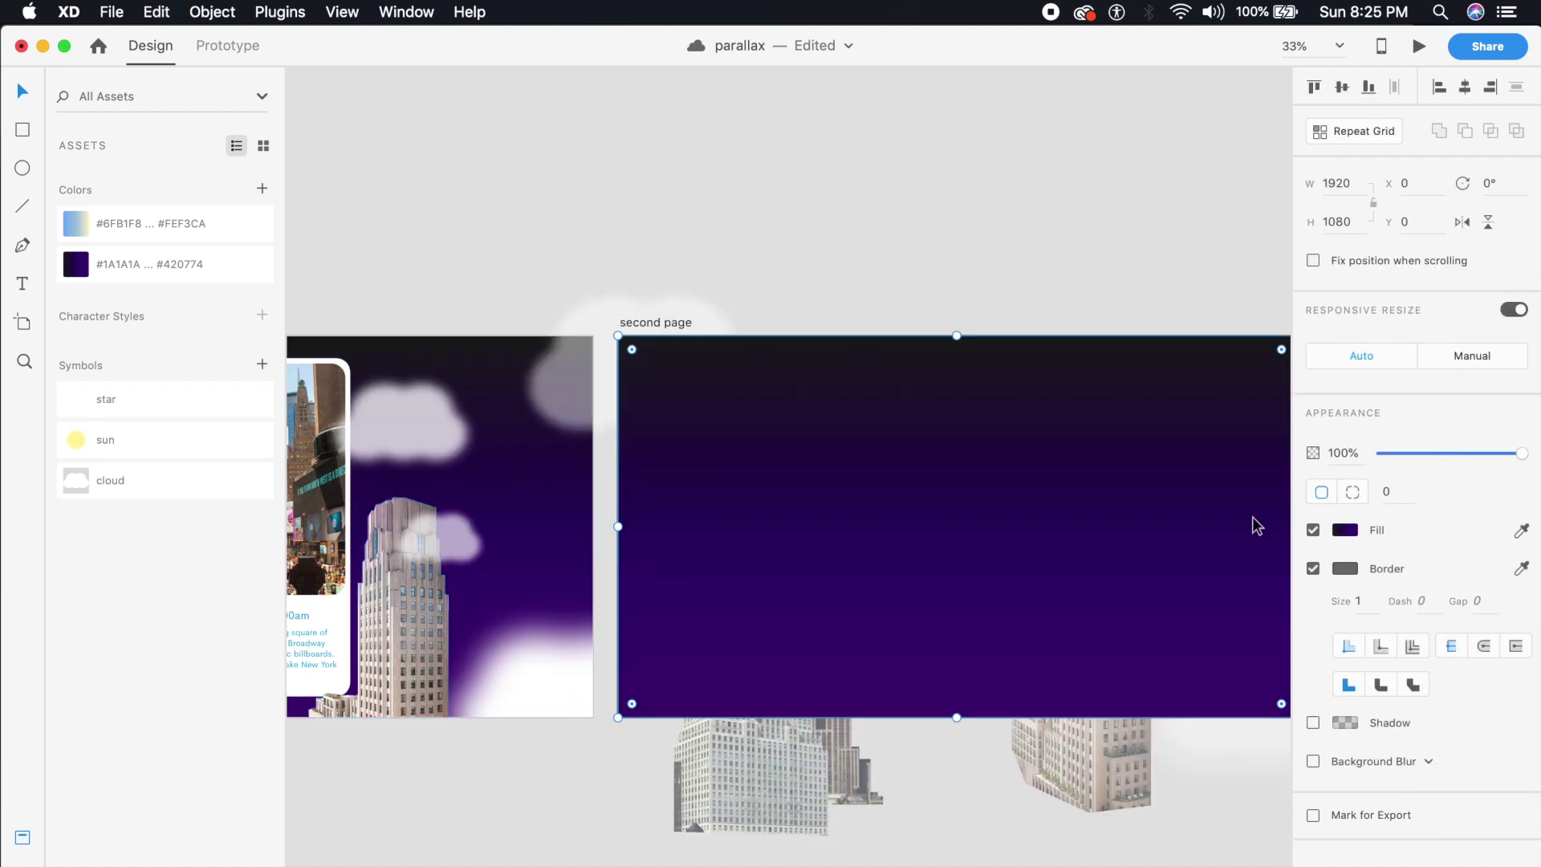
key("shift+super+bracketleft")
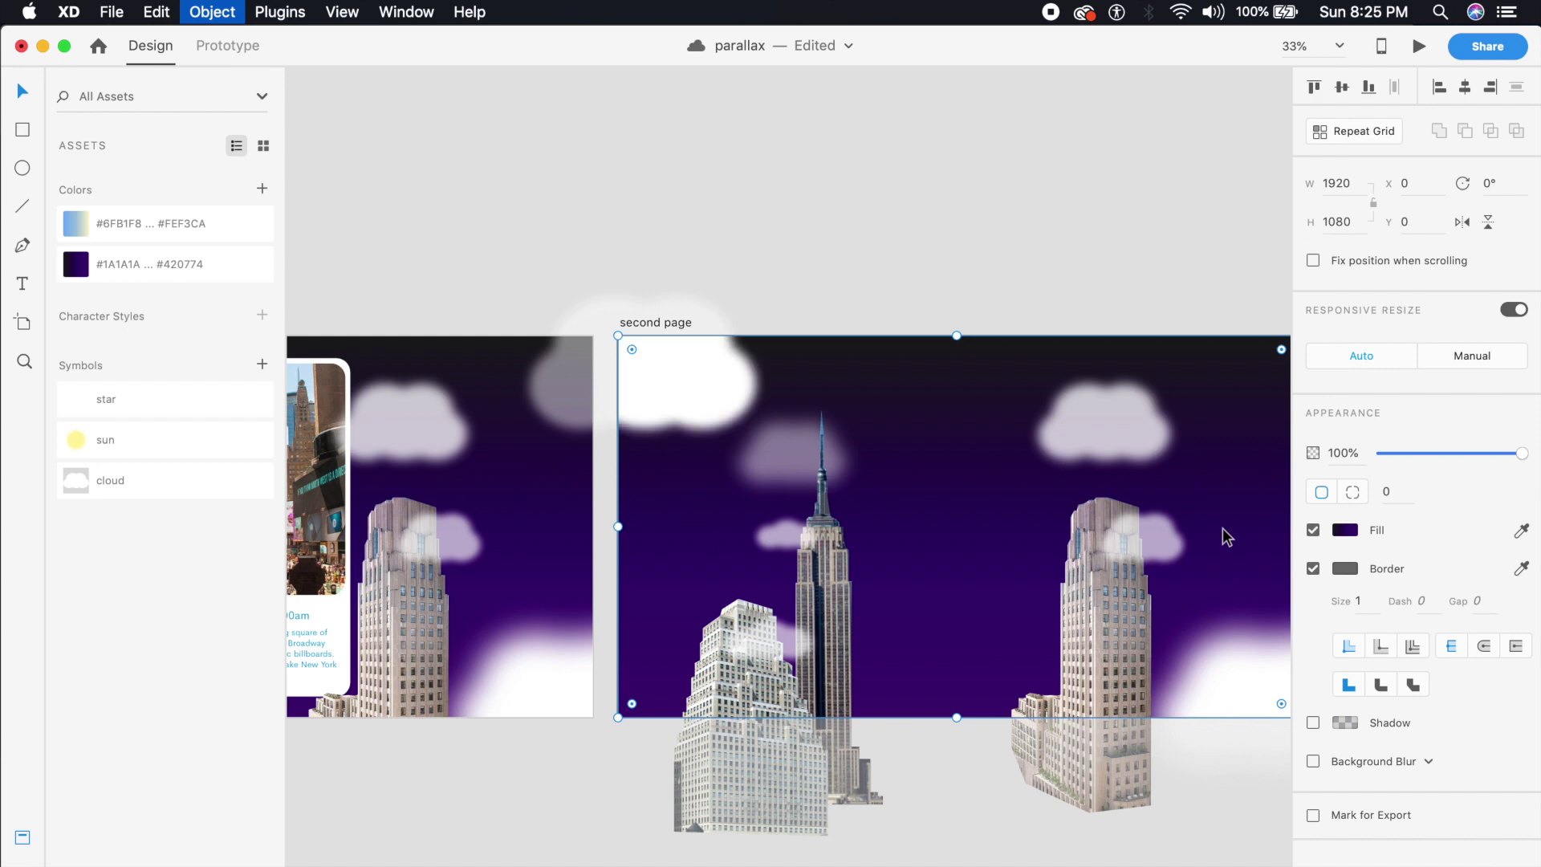
Set the opacity of the first page's dark gradient rectangle to 0% and save the document
left_click(517, 606)
left_click_drag(1519, 454, 1379, 454)
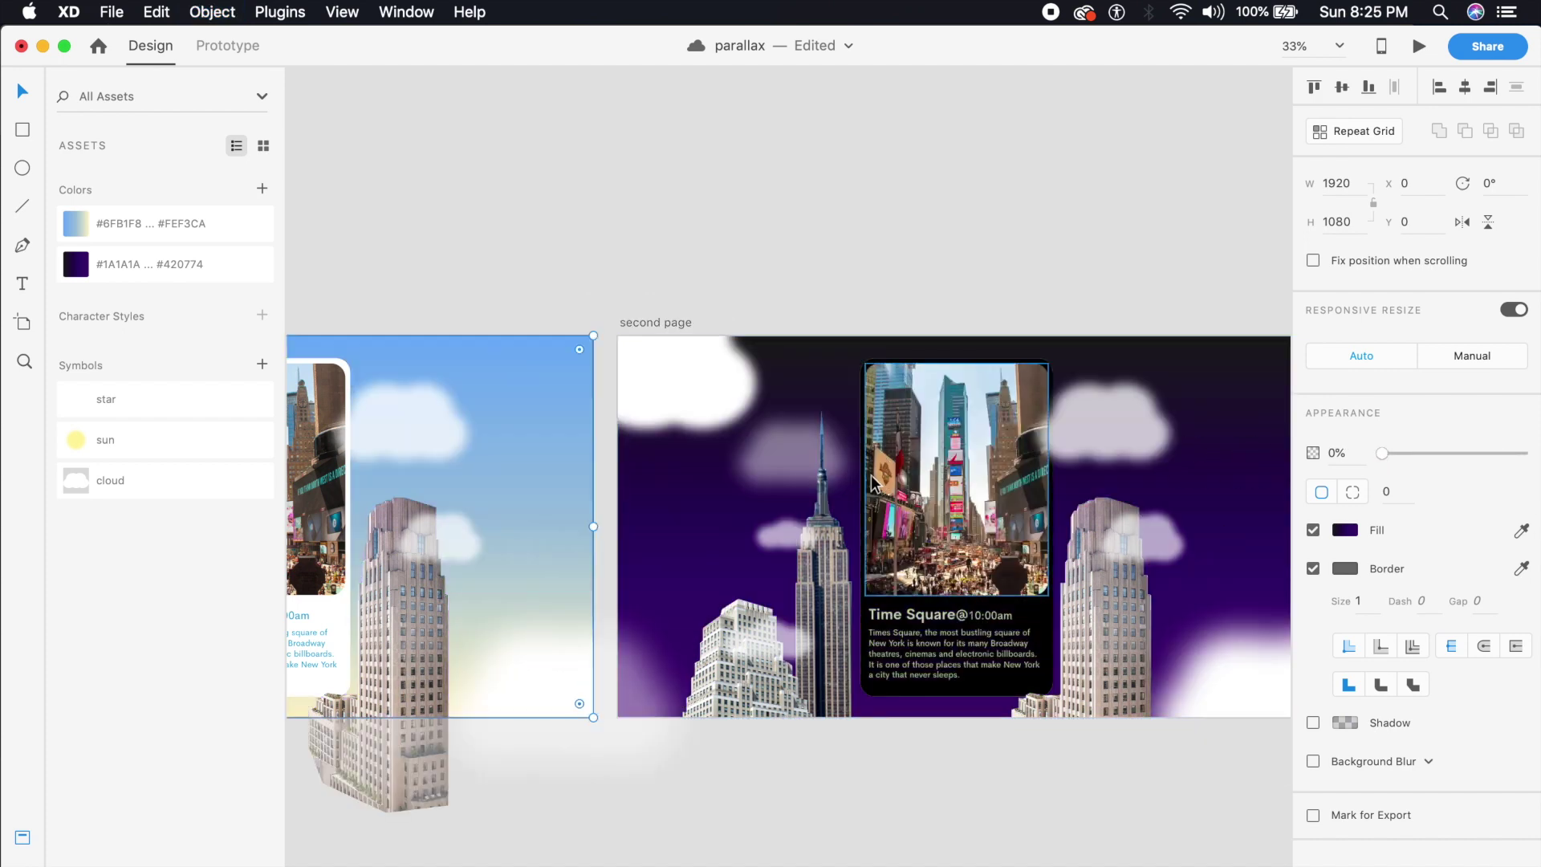
left_click(1077, 223)
scroll(729, 241, "right", 5)
scroll(785, 455, "left", 3)
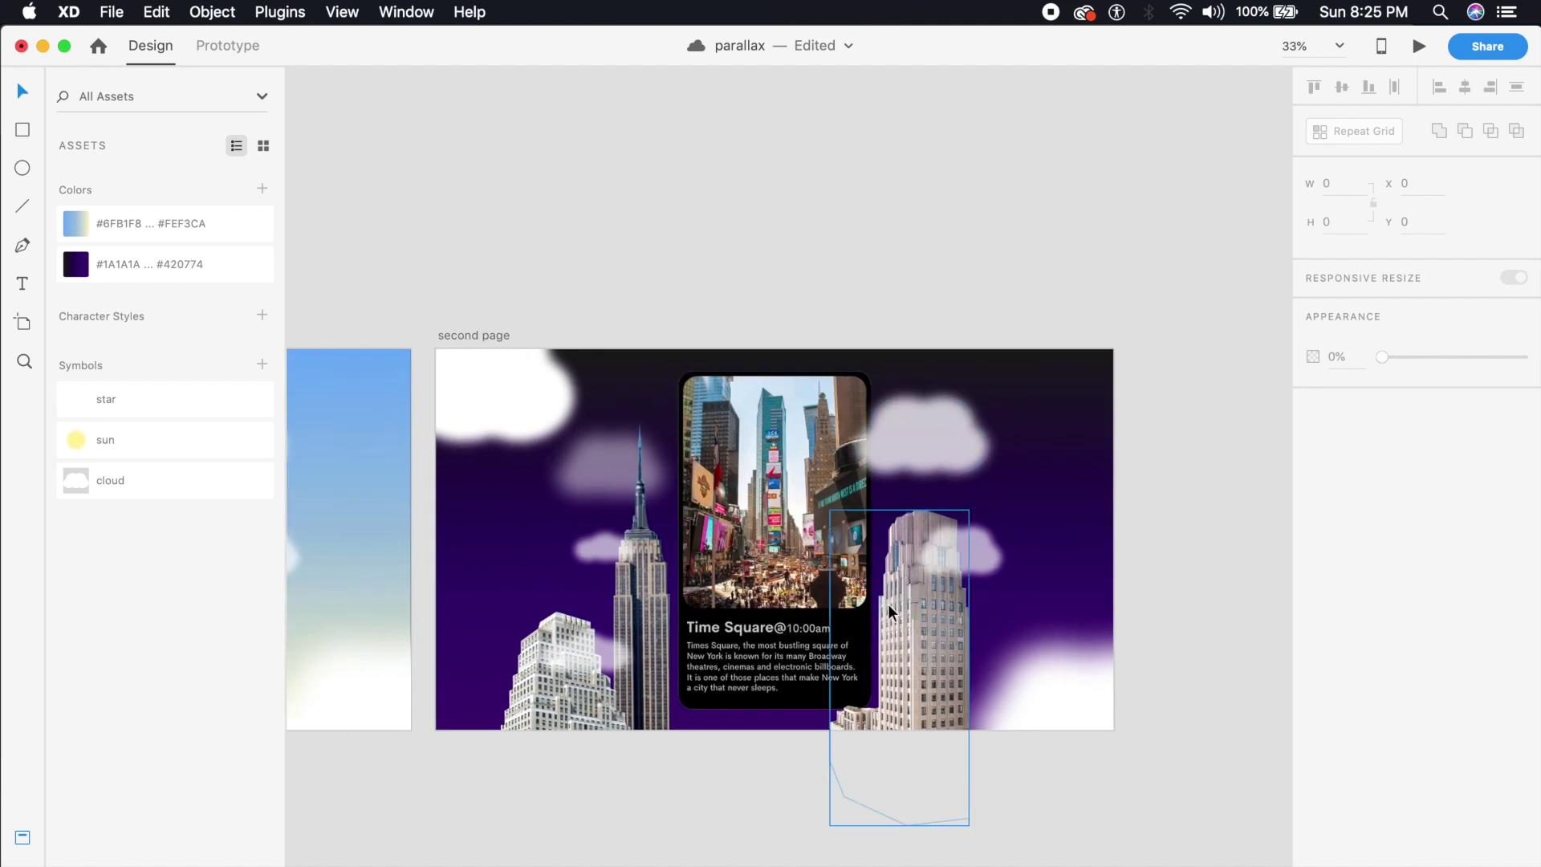
key("super+s")
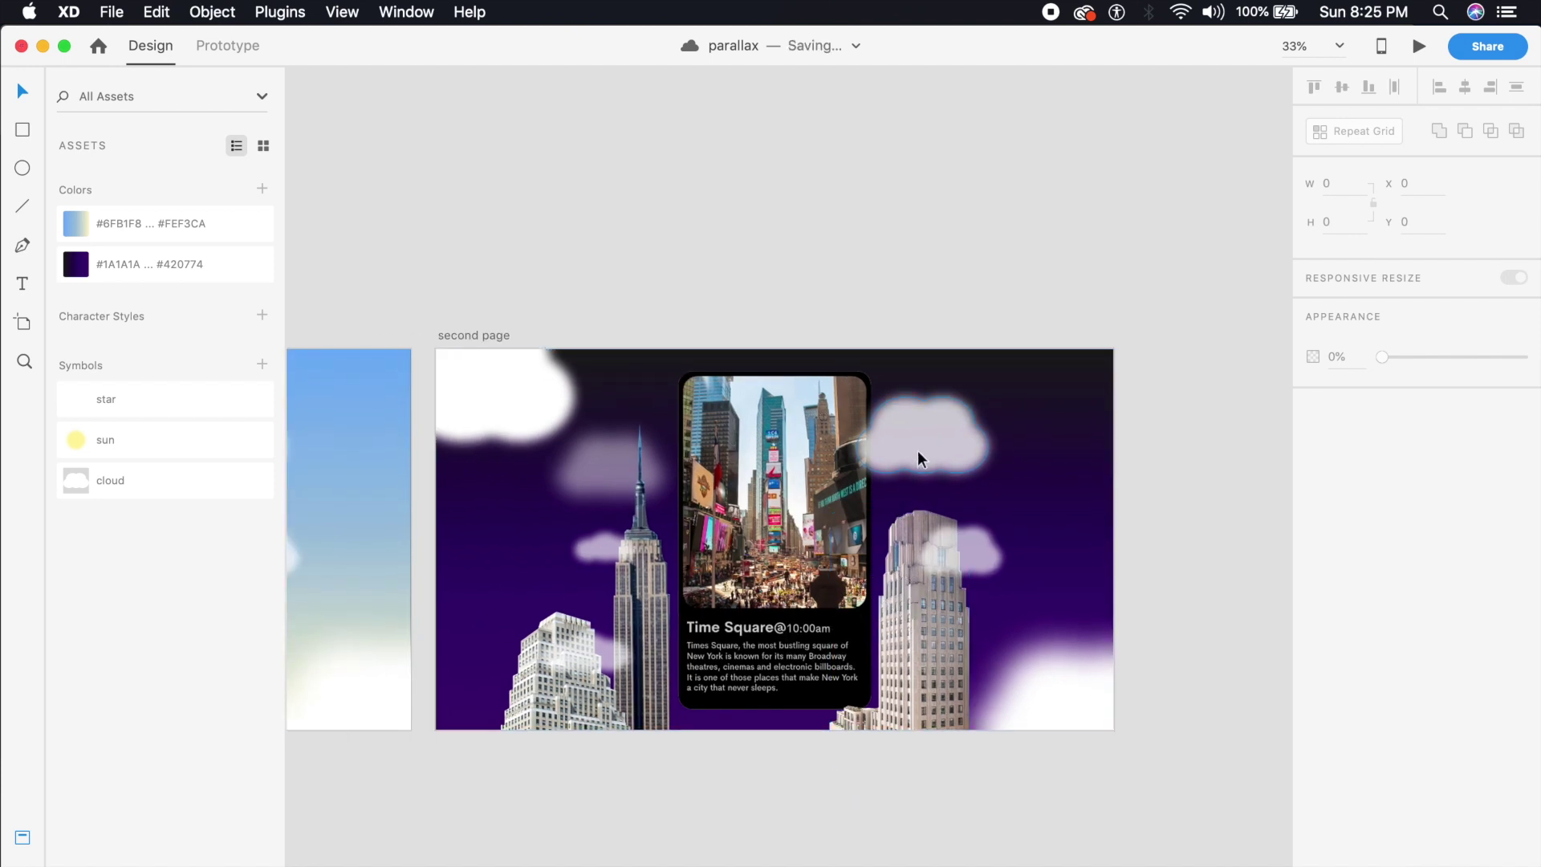
Move the second page's large white upper cloud straight up out of the artboard, to about Y -1122
left_click_drag(914, 266, 894, 324)
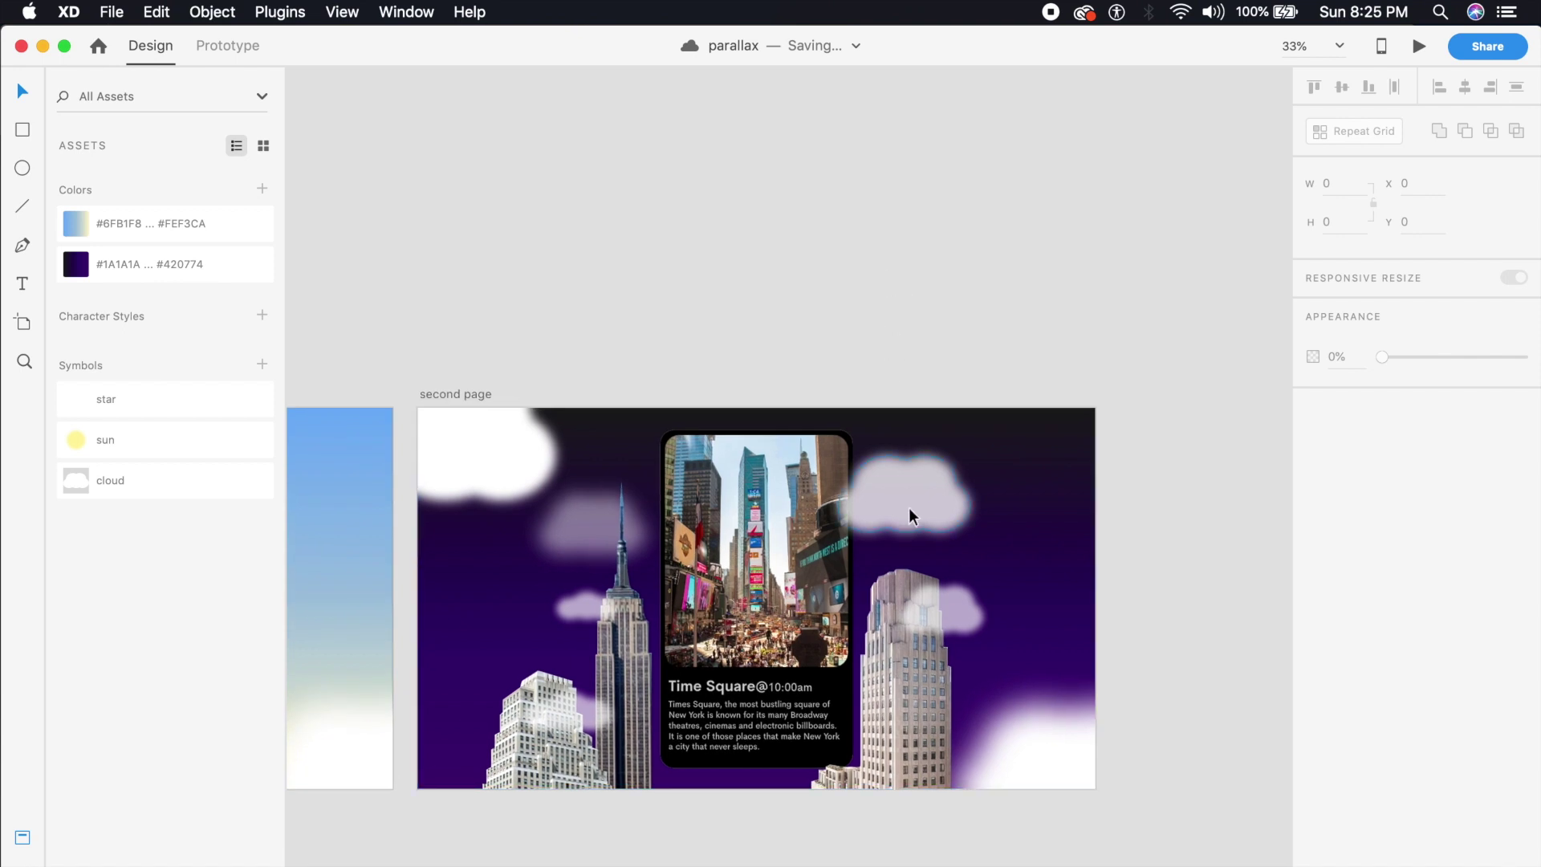
key("super+minus")
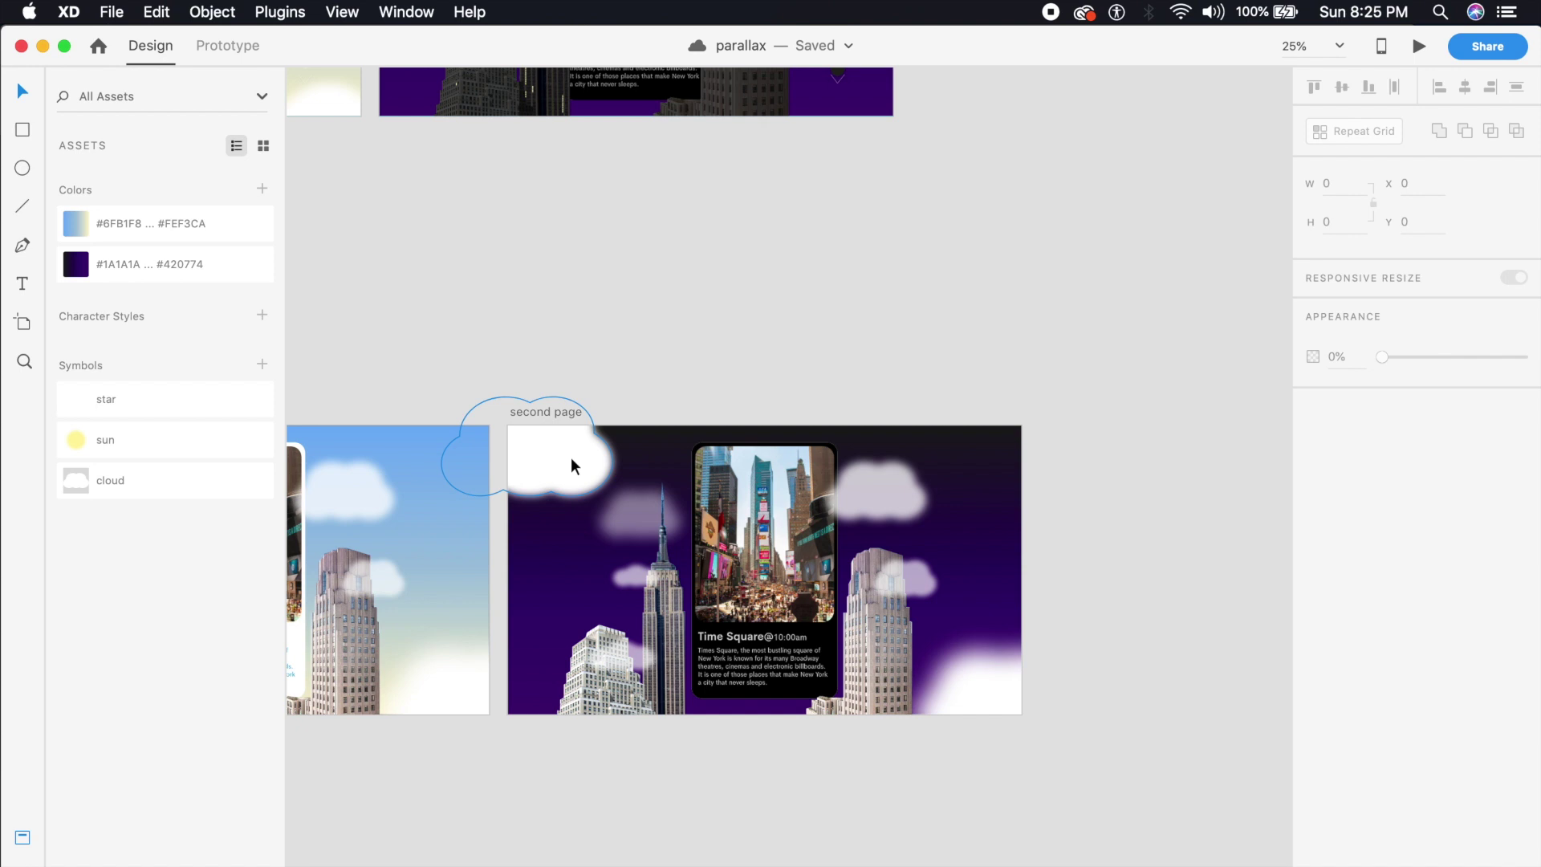
key("super+plus")
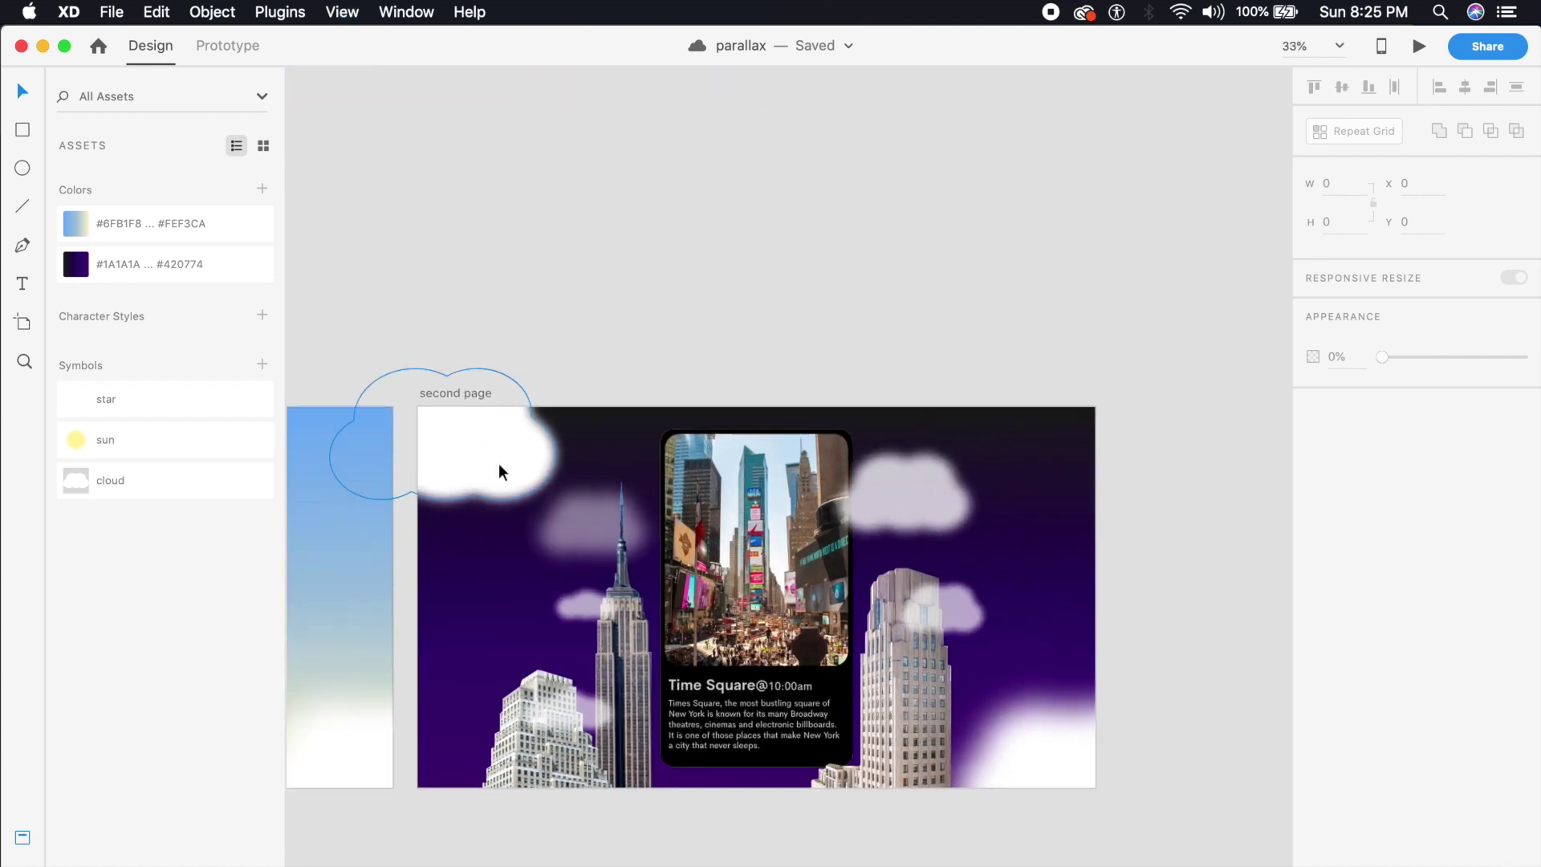
key("super+minus")
left_click(540, 464)
left_click_drag(539, 464, 545, 195)
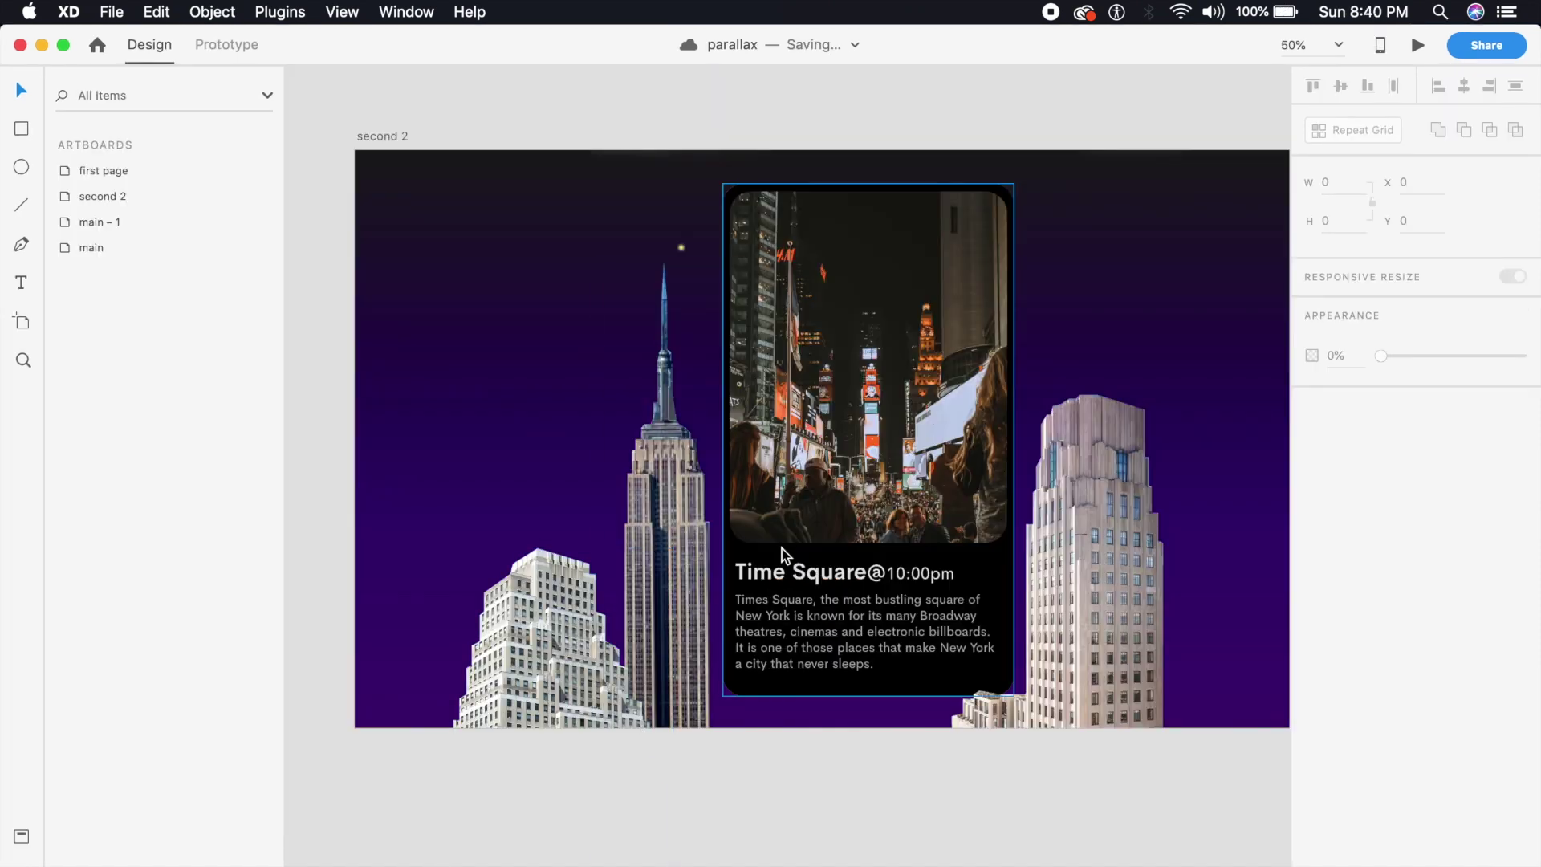
key("super+minus")
left_click(551, 417)
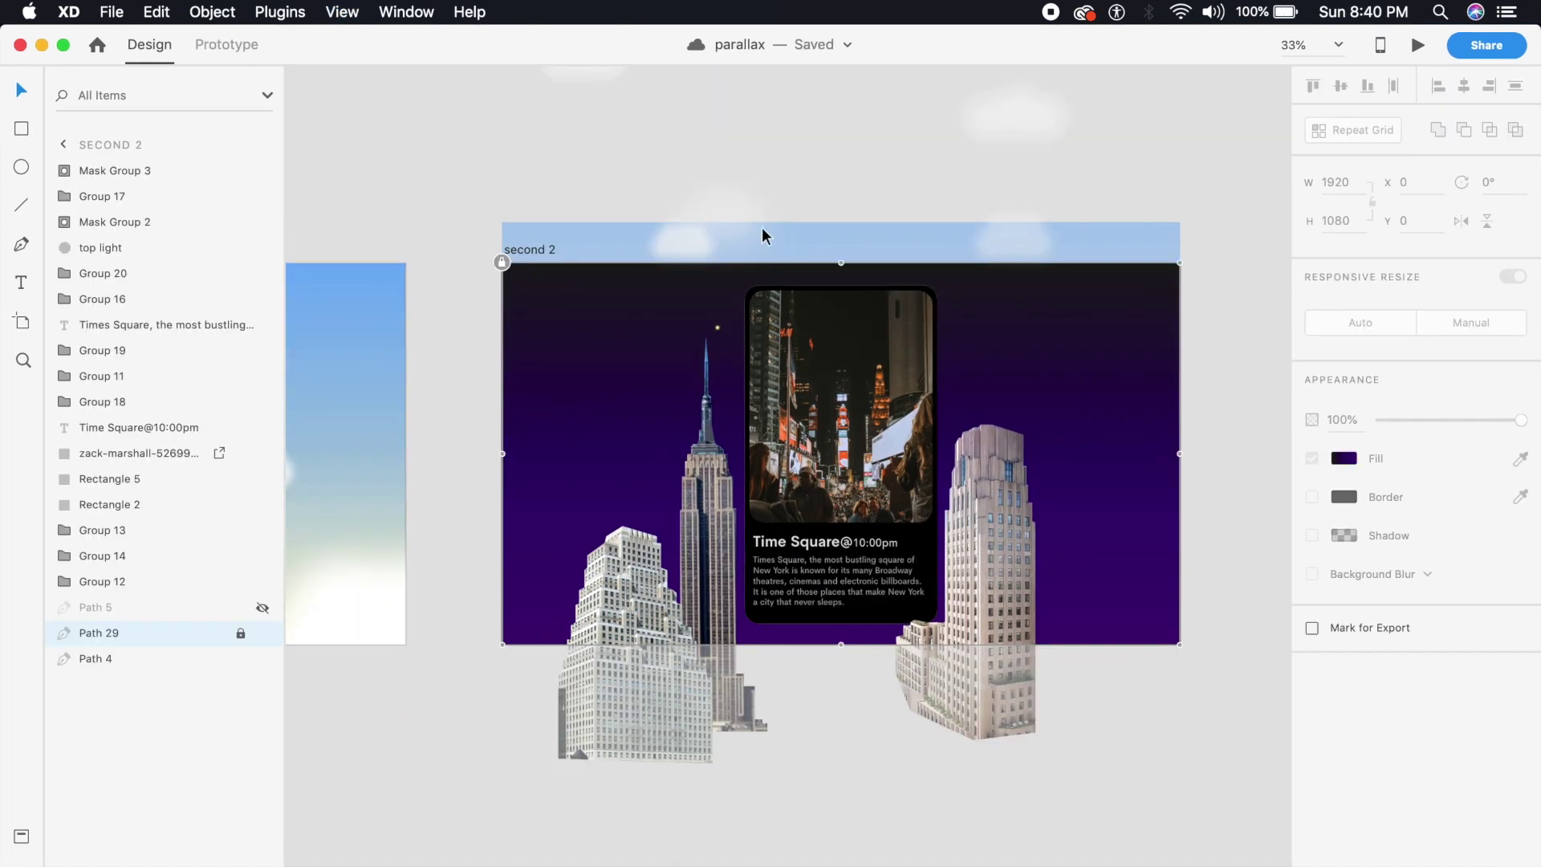
left_click(760, 187)
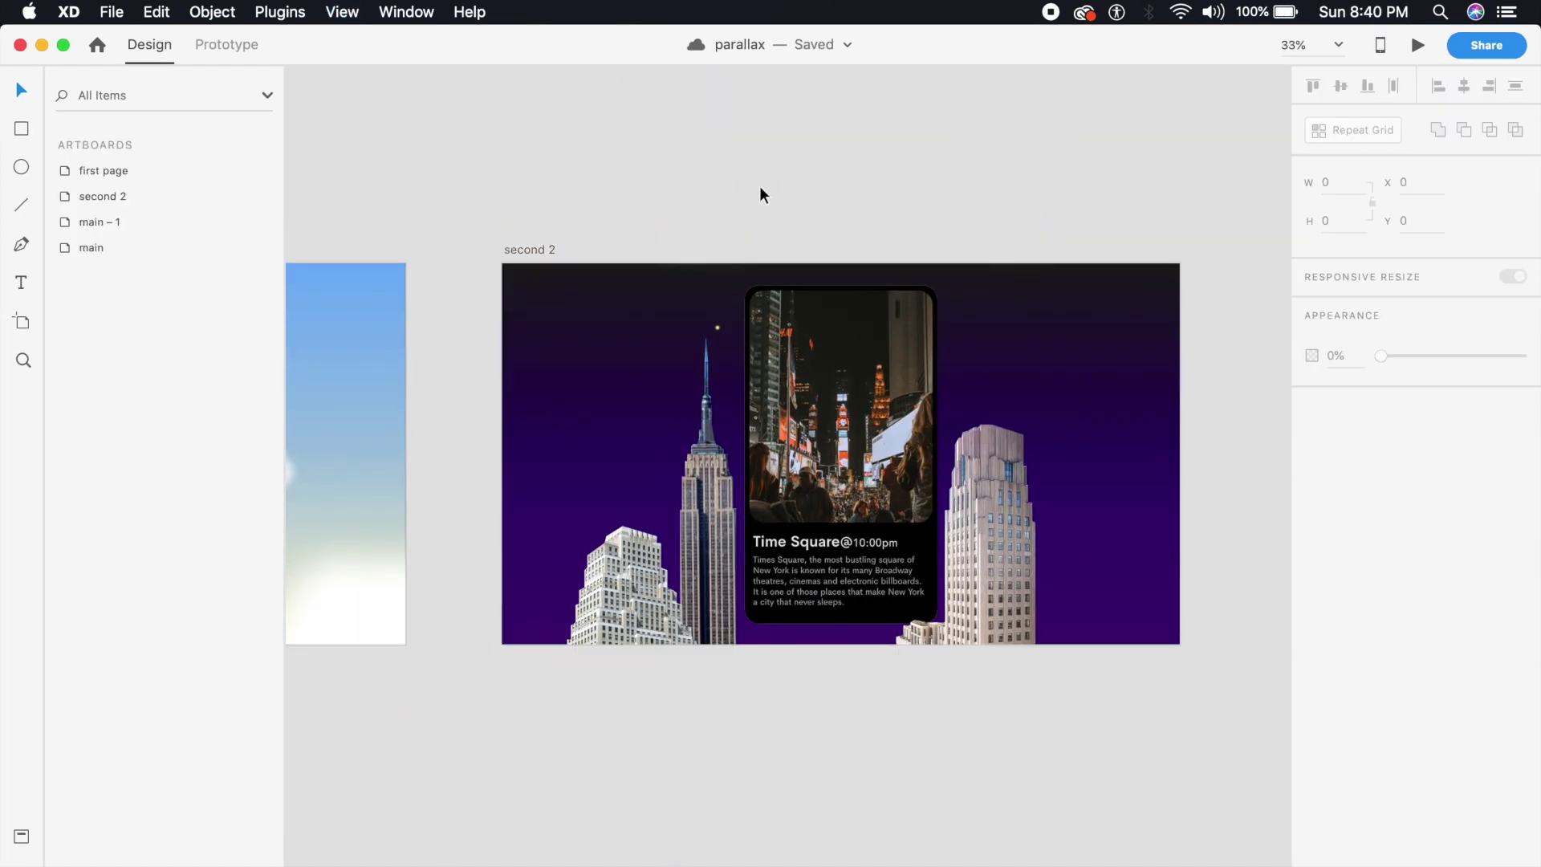
left_click(668, 328)
left_click_drag(752, 141, 738, 251)
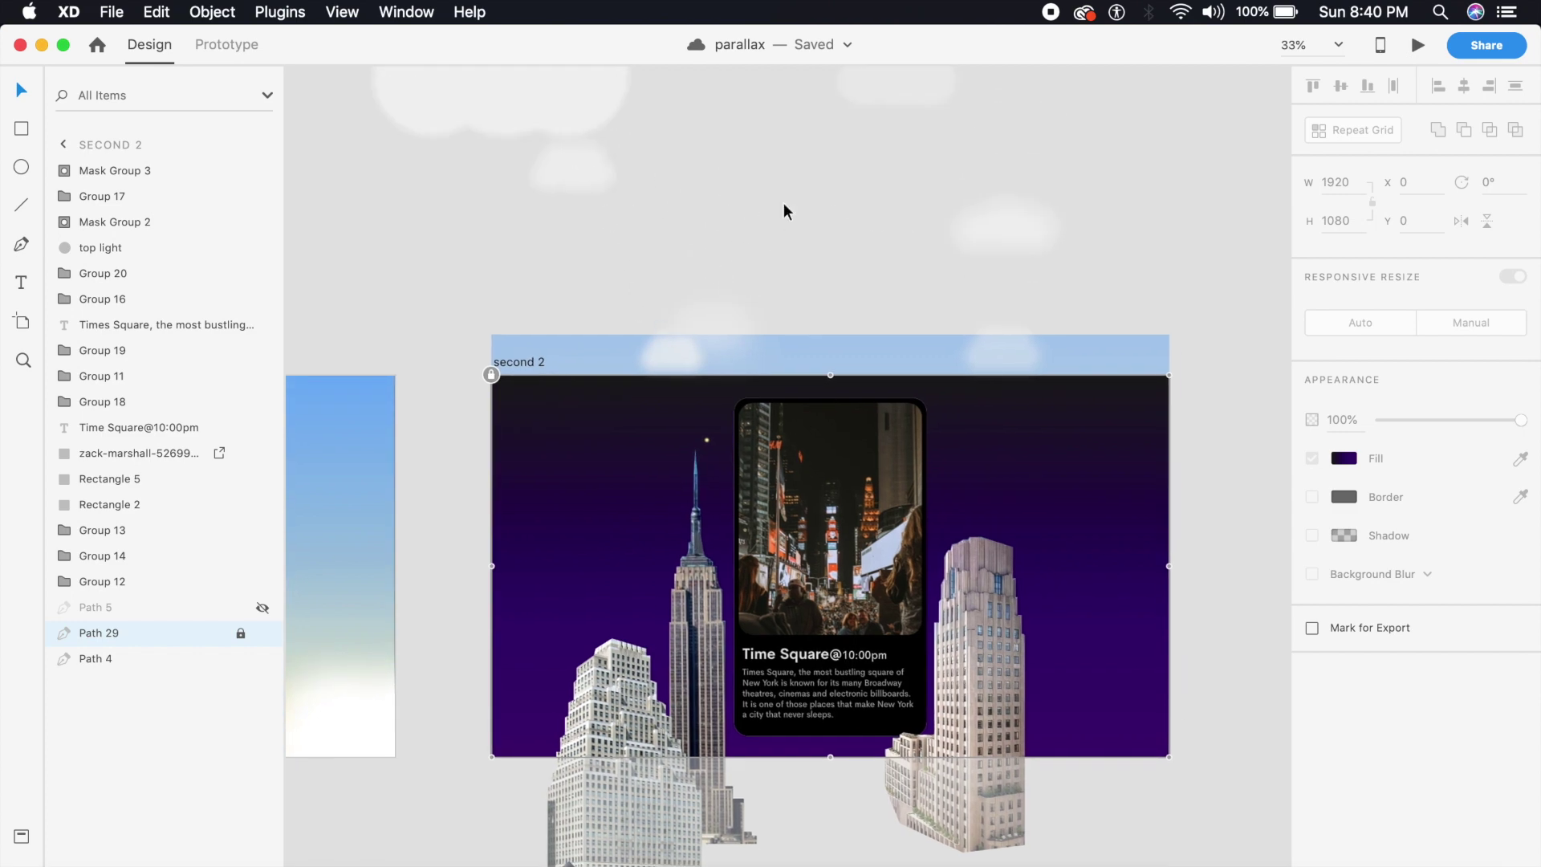
left_click(1108, 268)
Enlarge the Empire State Building on the night artboard to about 333 × 1249 and place it at about X 469, Y 86
left_click_drag(1068, 350, 1042, 197)
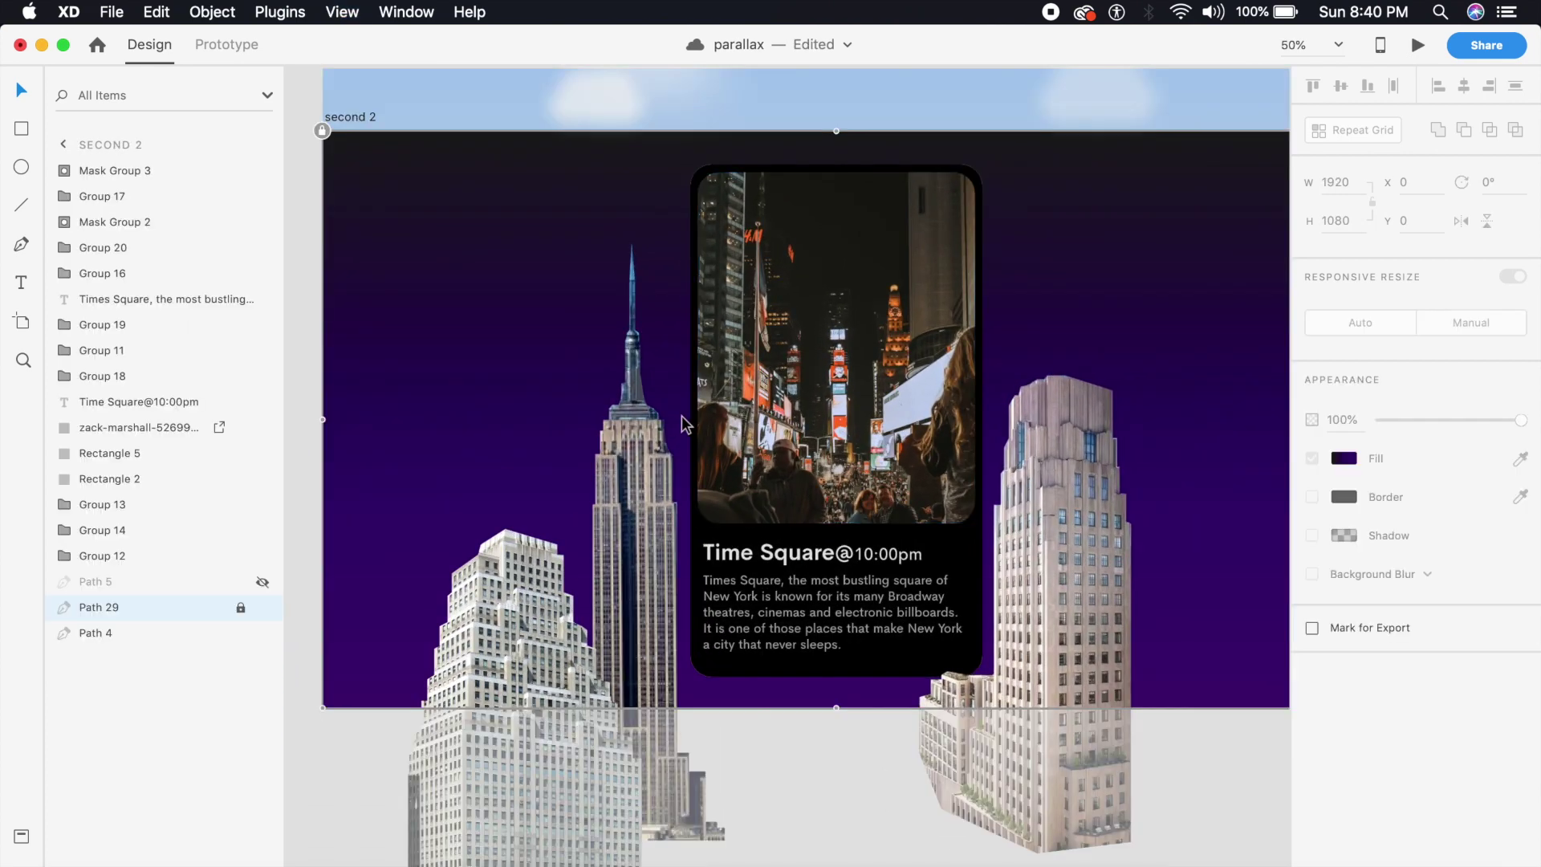
scroll(643, 523, "right", 3)
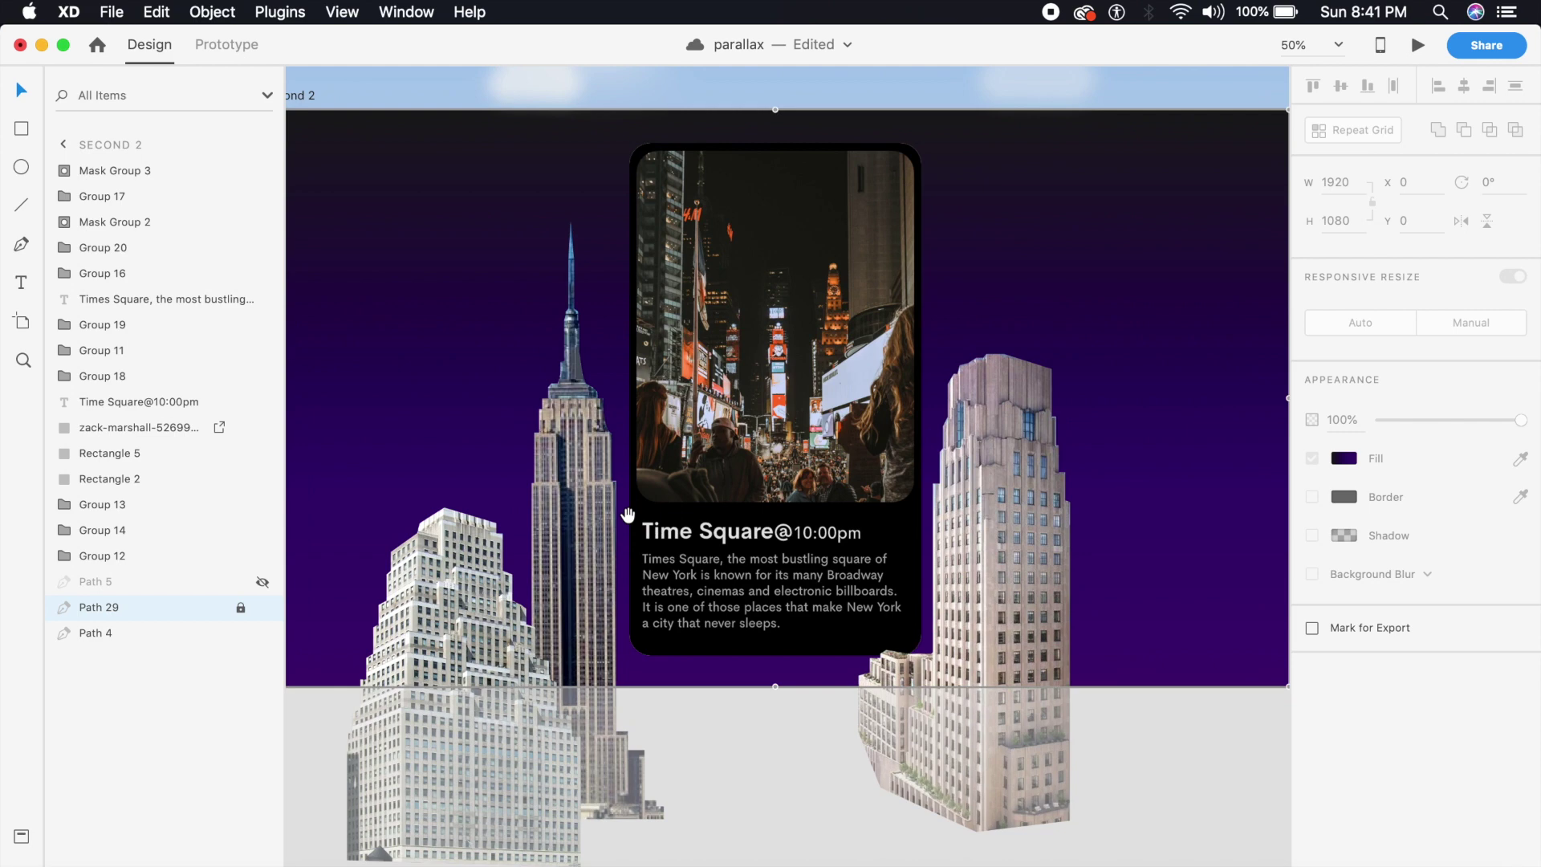
left_click(577, 467)
left_click_drag(664, 219, 790, 148)
left_click_drag(593, 418, 604, 426)
left_click(419, 700)
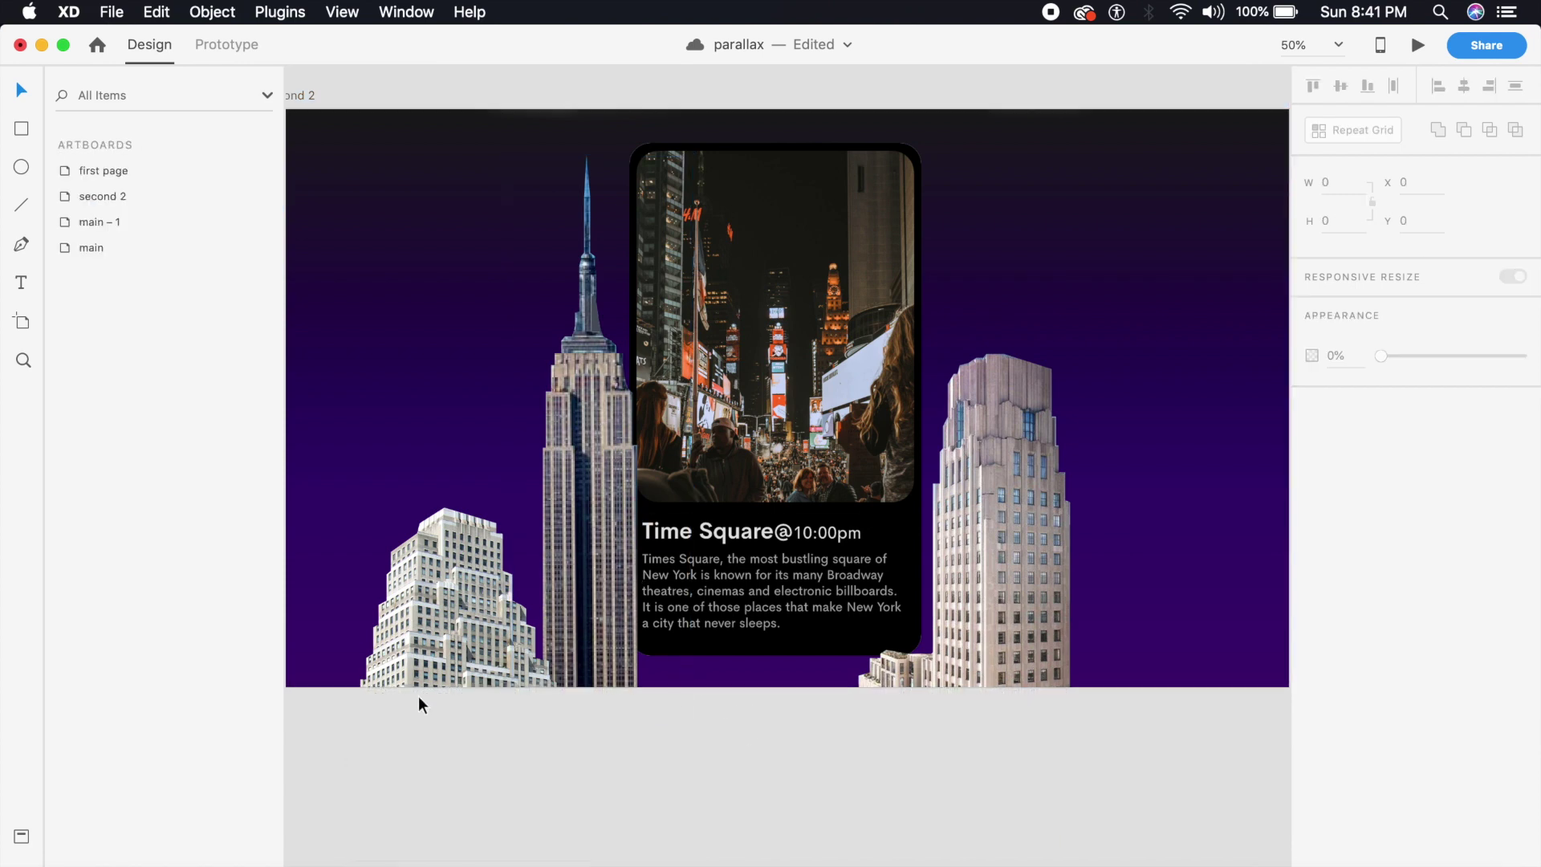
Shrink the short stepped building to about 416 × 640 and move it to about X 193, Y 779
left_click(425, 650)
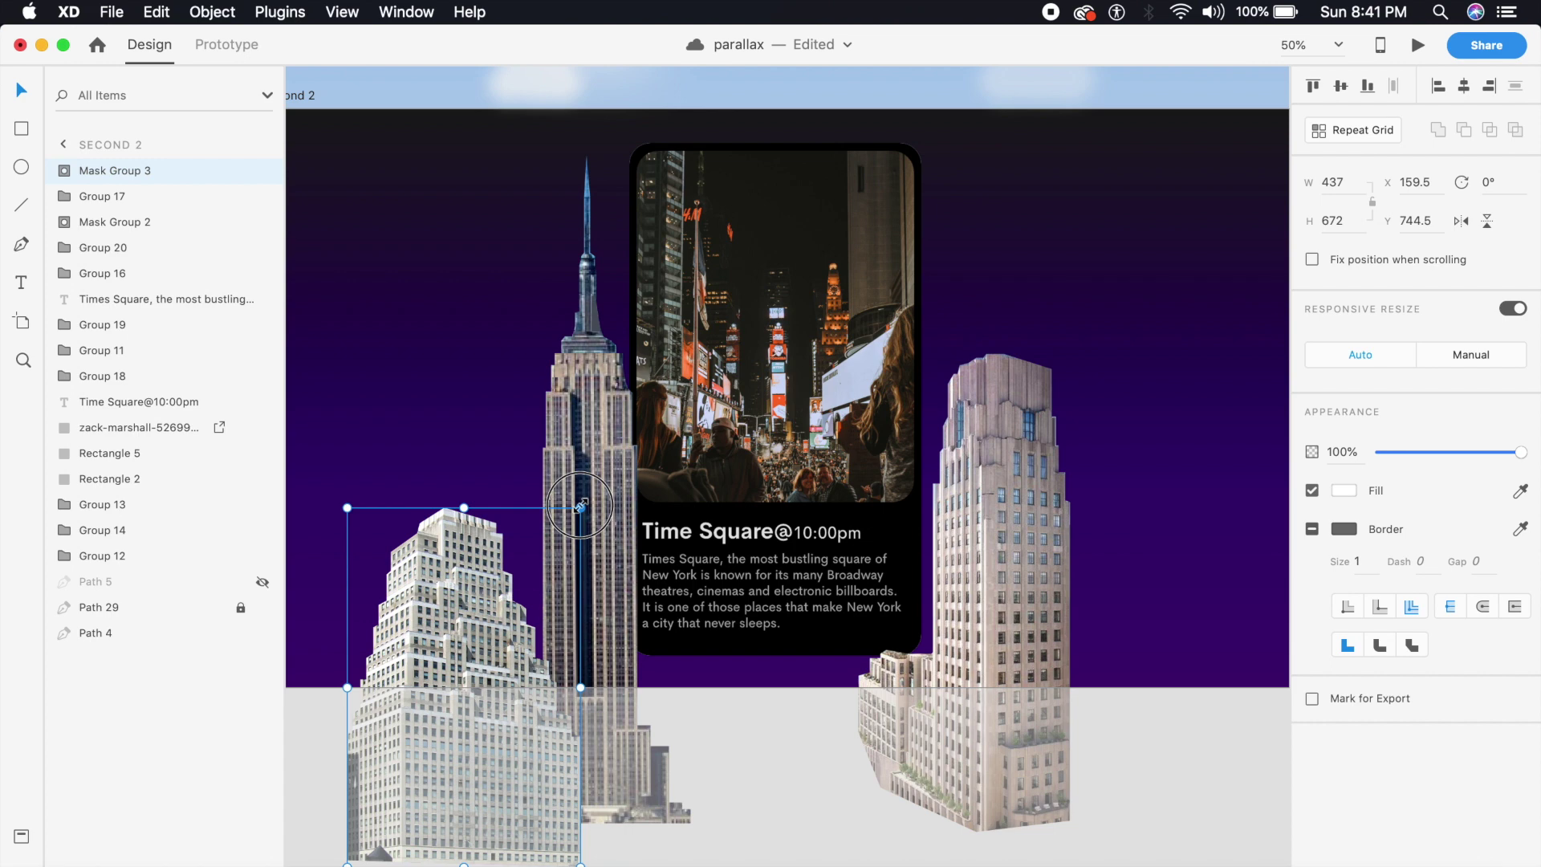
left_click_drag(581, 505, 570, 524)
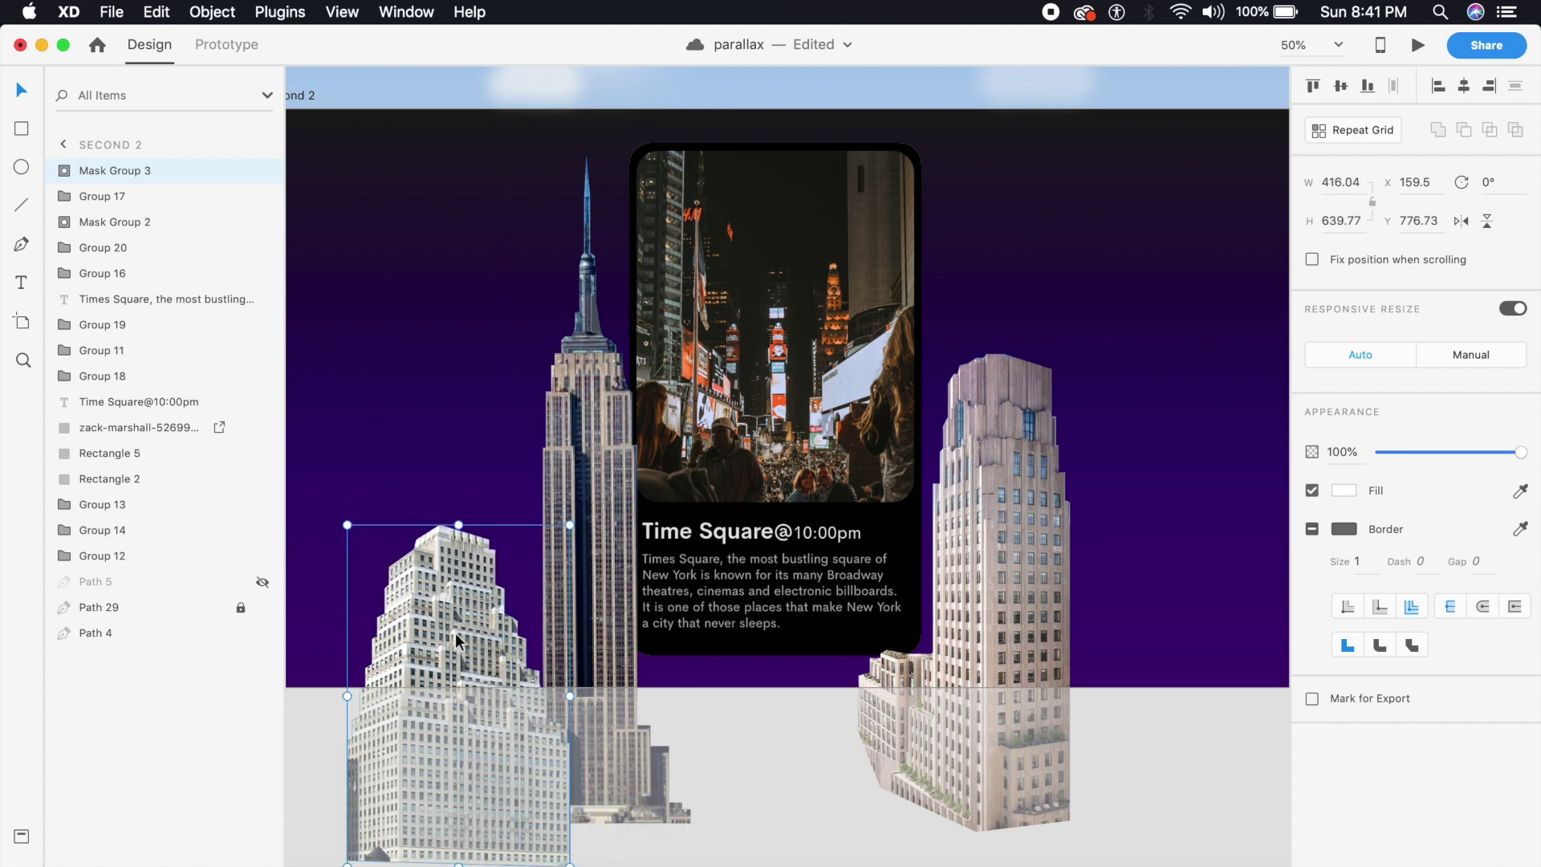
left_click_drag(457, 637, 475, 638)
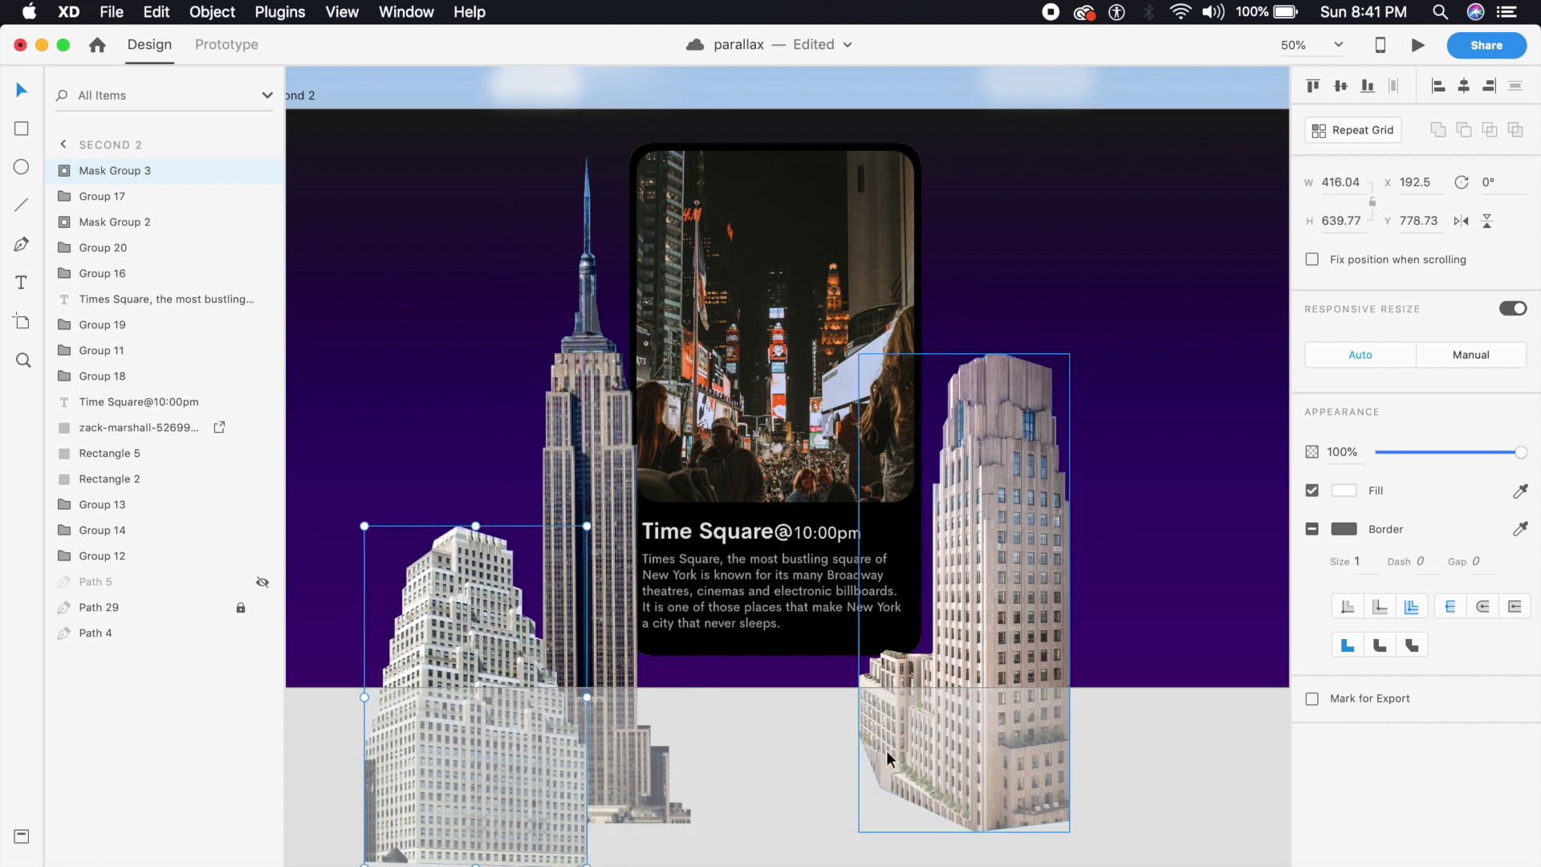
left_click(745, 746)
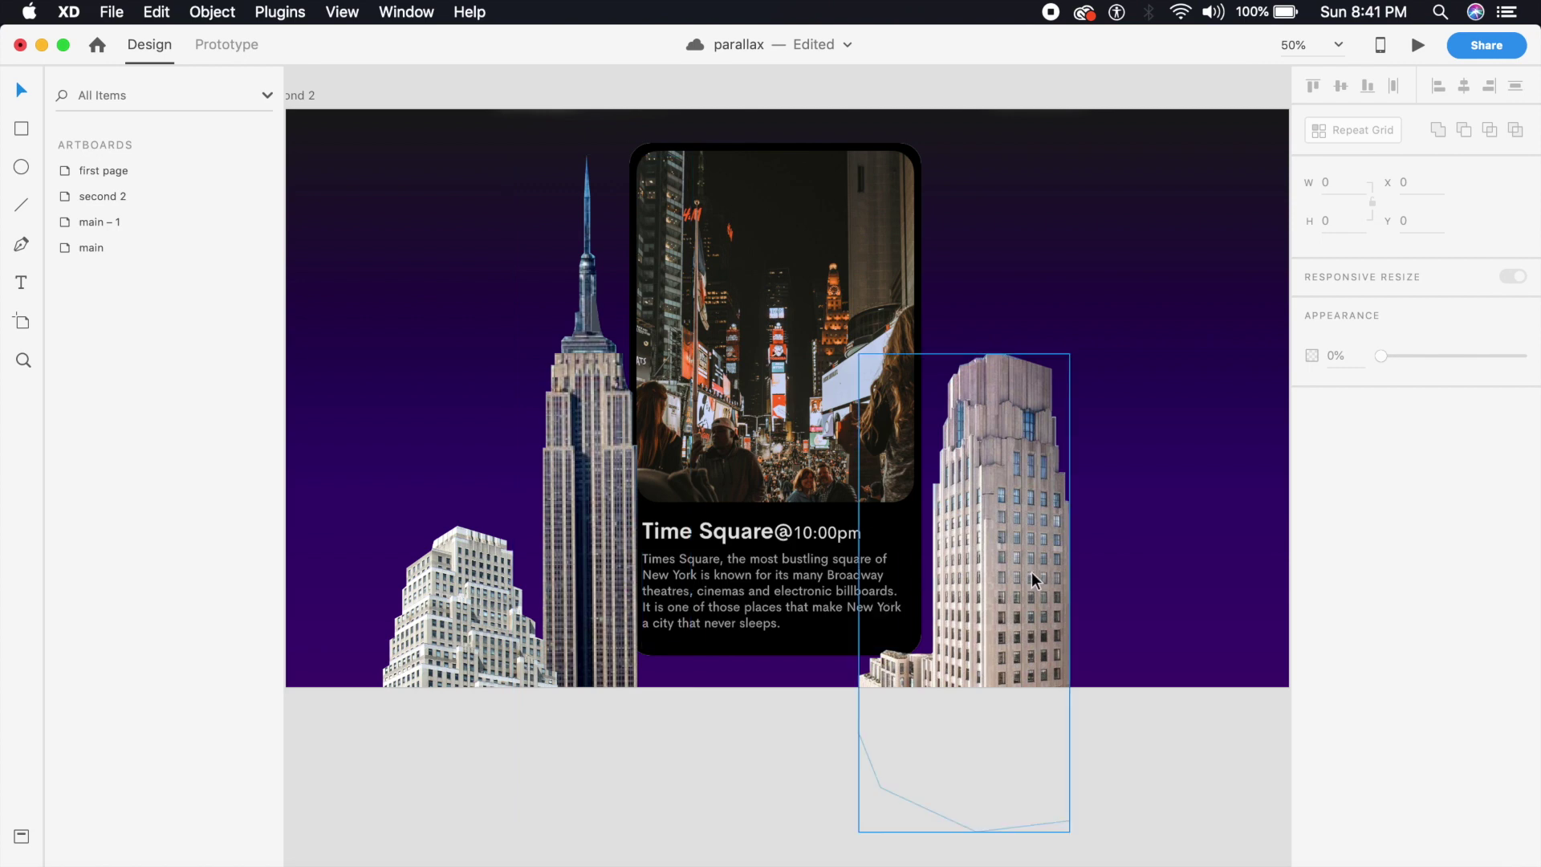
Enlarge the building beside the card's right edge to about 453 × 1024 and place it at about X 1065, Y 326
left_click(1004, 586)
left_click_drag(1071, 354, 1108, 286)
left_click_drag(1023, 419, 995, 418)
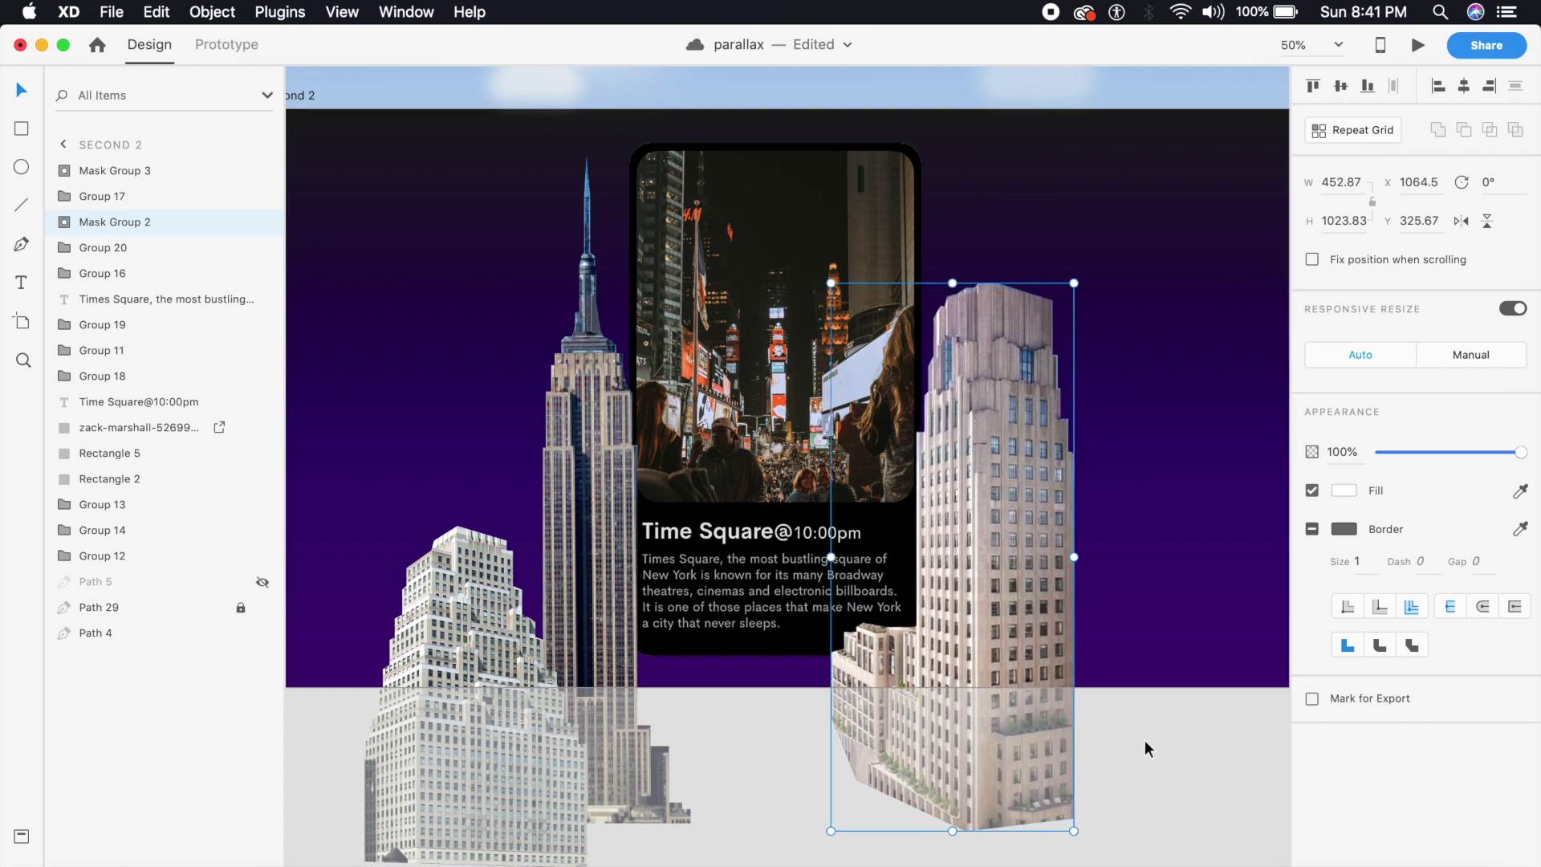
left_click(1143, 741)
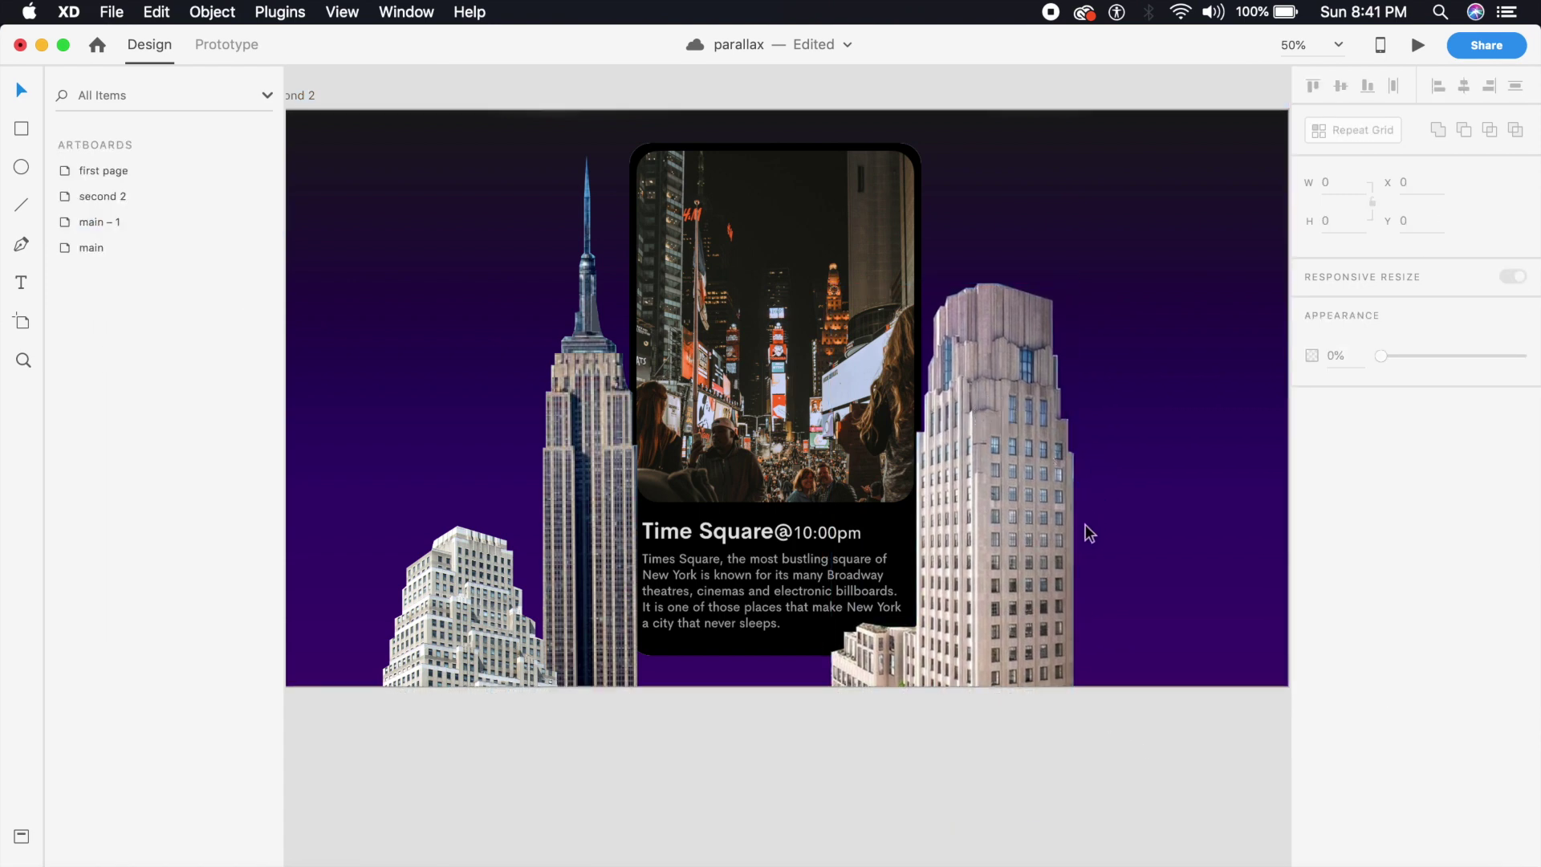
Save the document, then copy the Empire State Building's mask path and paste it as a separate shape on the night artboard
left_click_drag(685, 489, 704, 558)
left_click(623, 524)
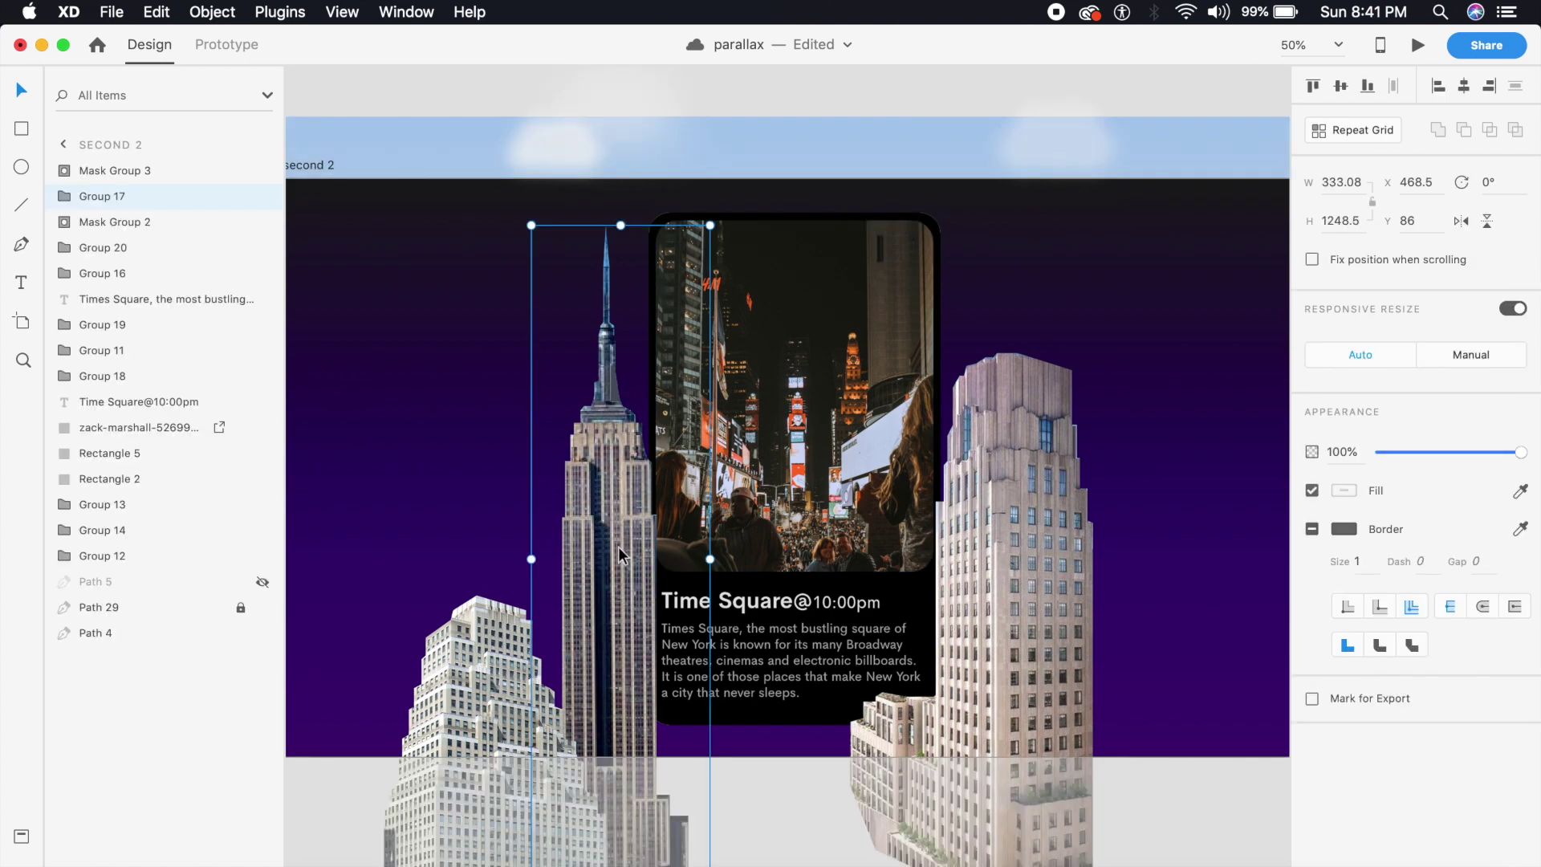
key("super+s")
double_click(634, 557)
double_click(631, 513)
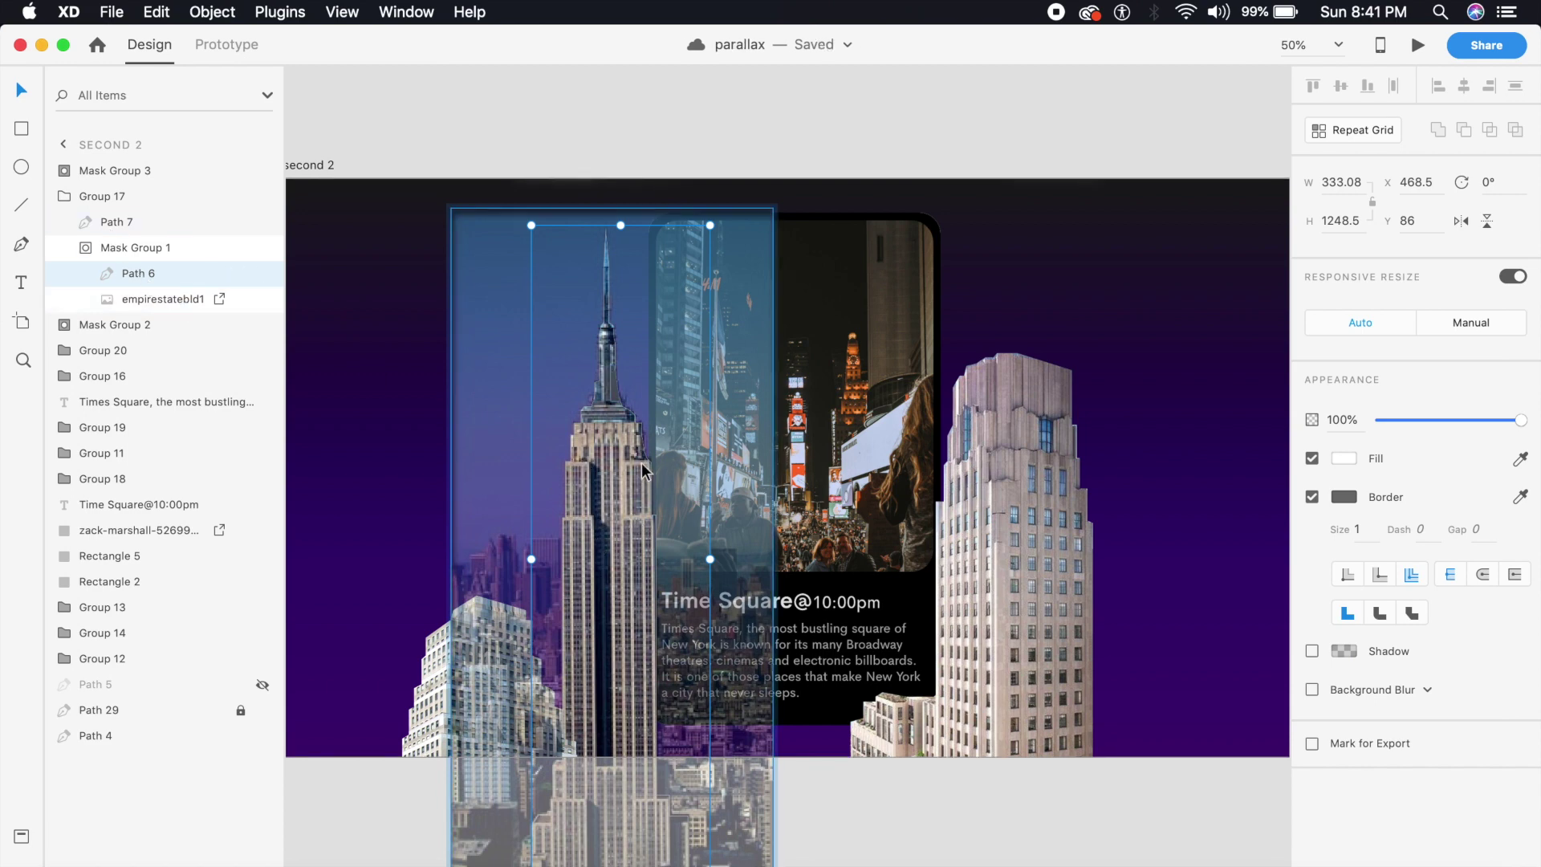
key("super+c")
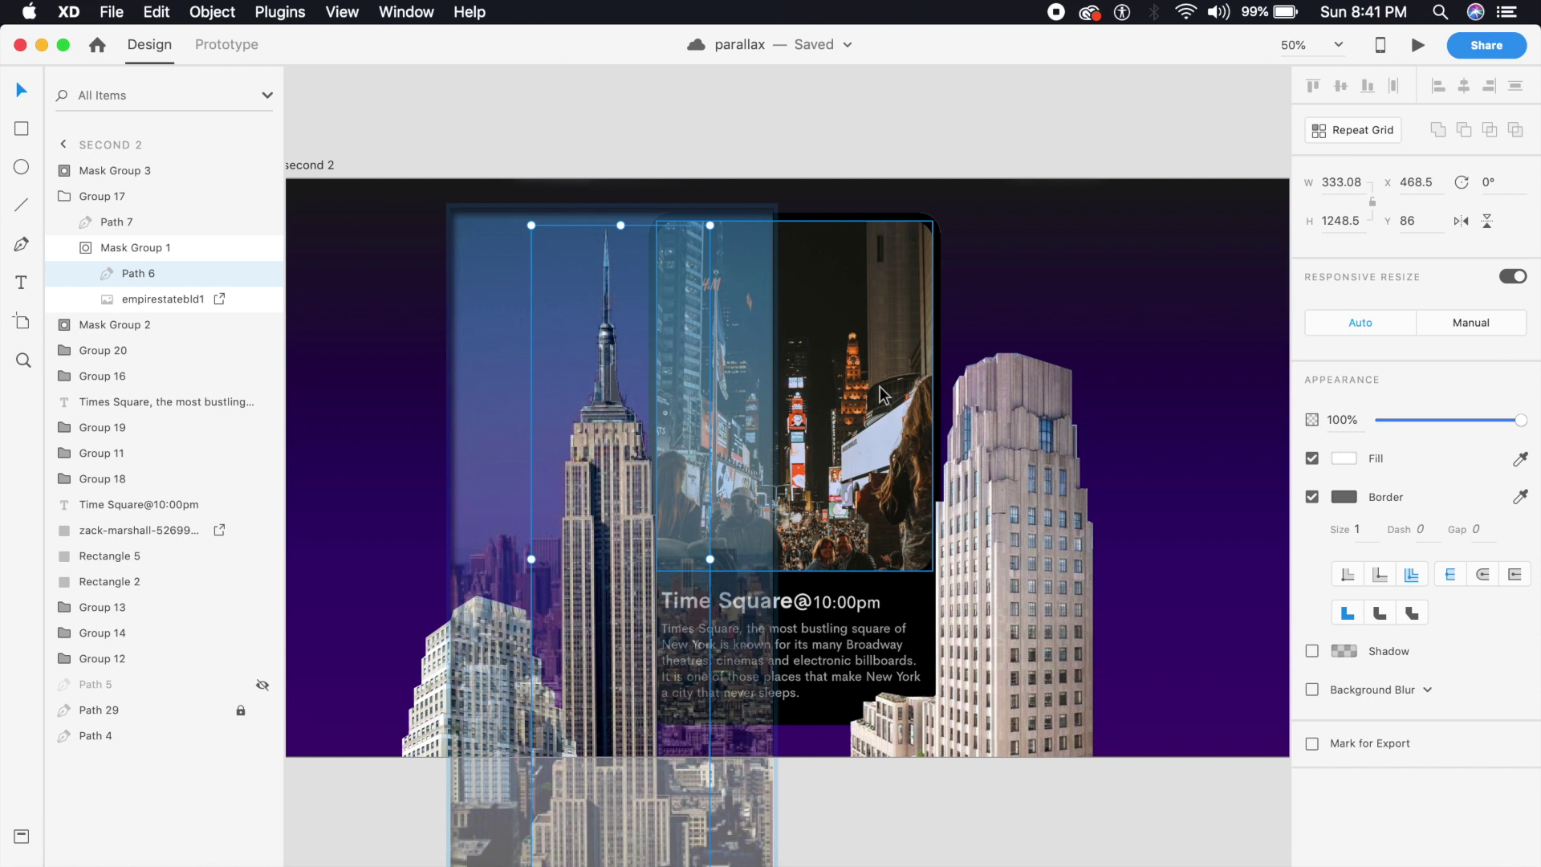
left_click(993, 306)
key("super+v")
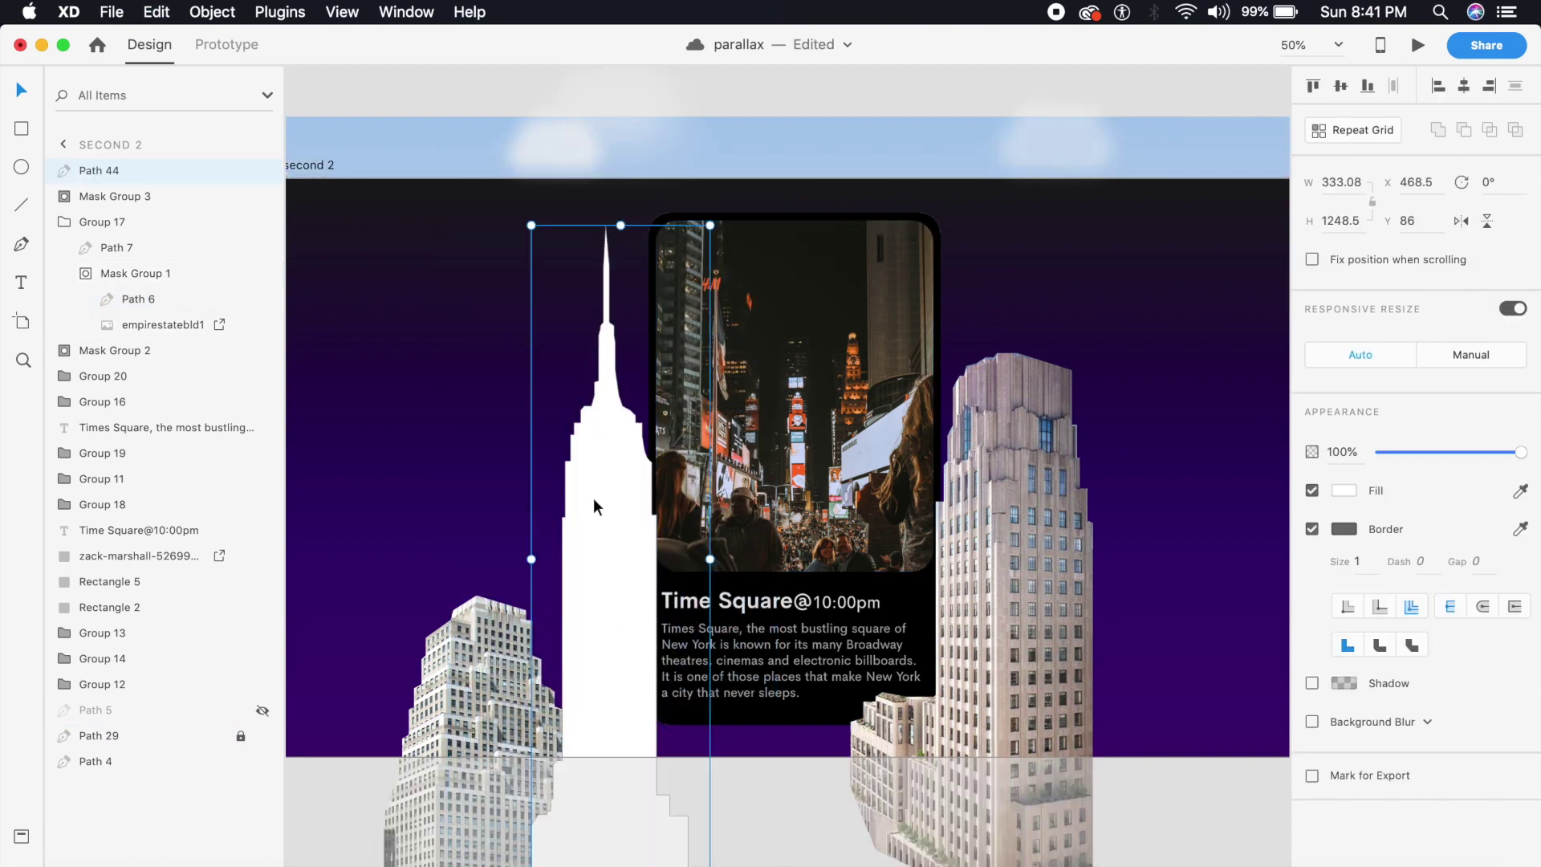
Set both the border and the fill of the pasted Empire State silhouette to black, #000000
left_click(1342, 528)
left_click_drag(1208, 540, 1098, 574)
left_click(1342, 492)
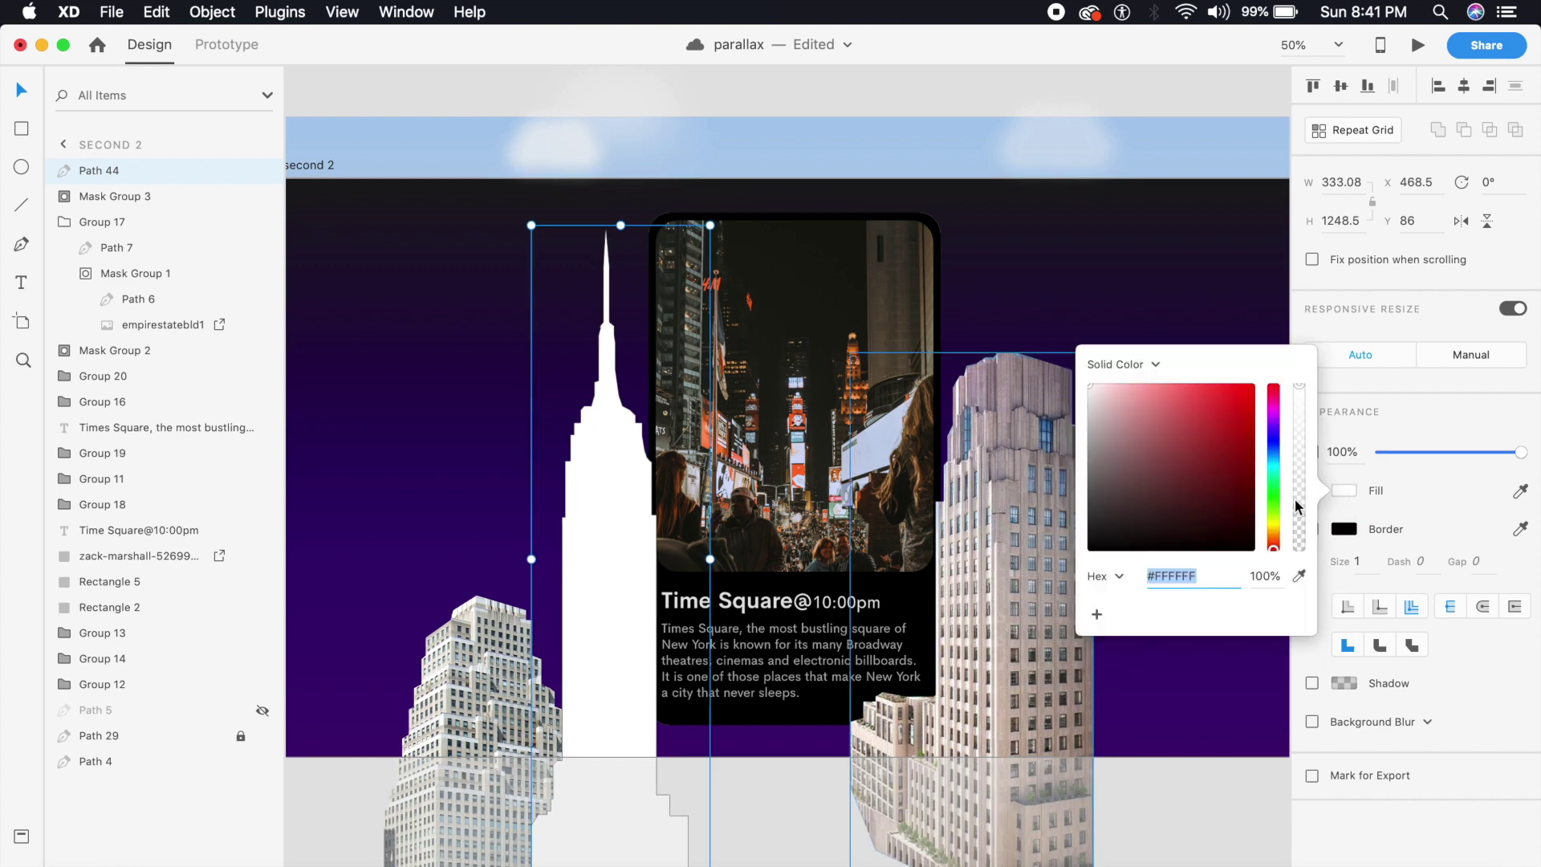
left_click_drag(1169, 526, 870, 592)
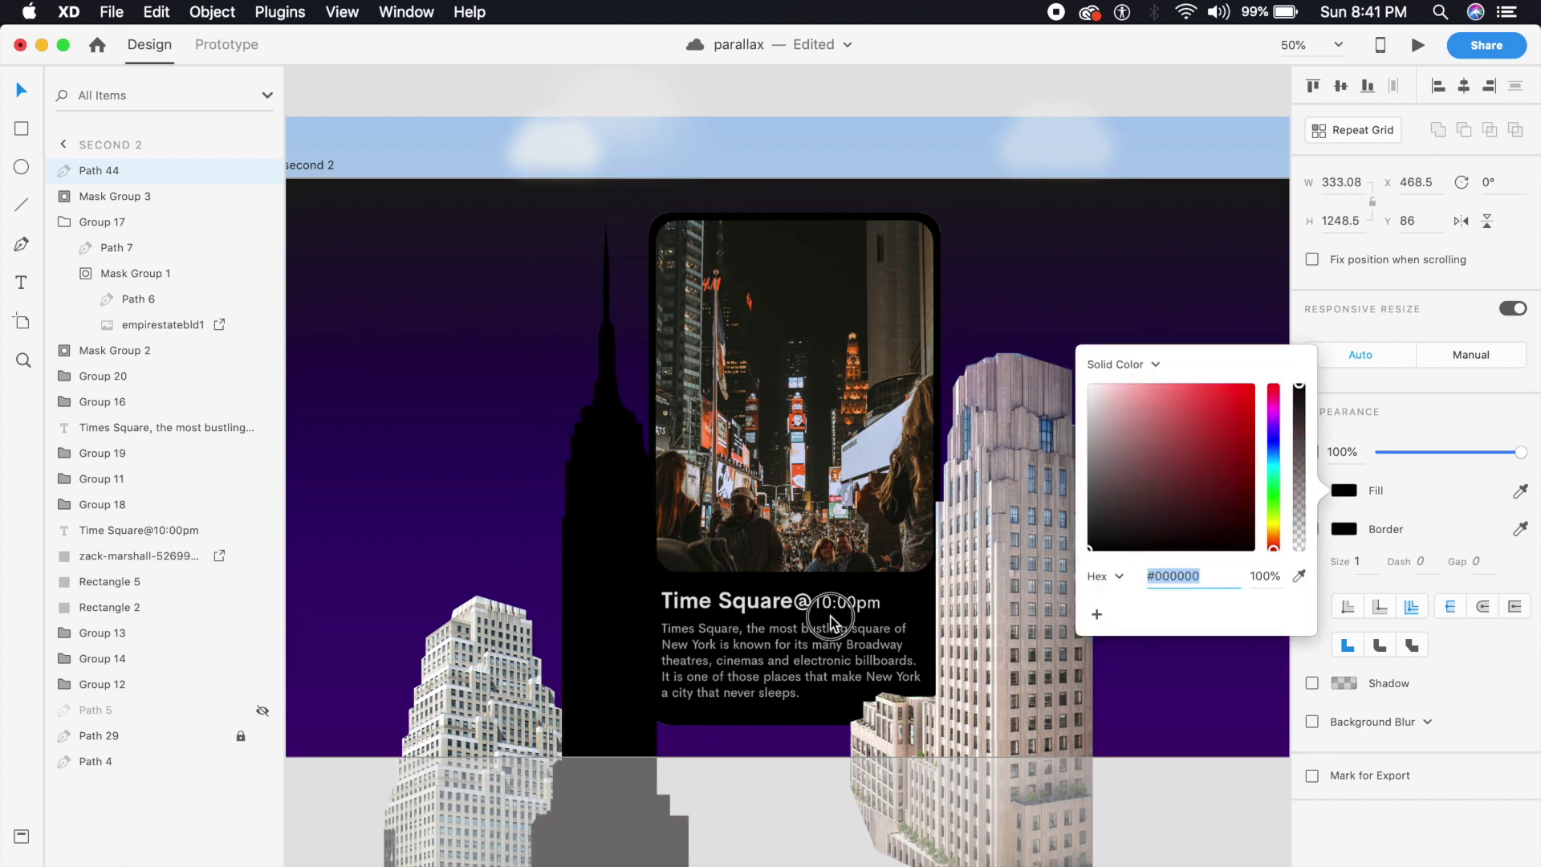
Set the black Empire State silhouette's opacity to 80%
left_click(1341, 449)
left_click(1345, 449)
type("80")
key("Return")
Set the black Empire State silhouette's opacity to 70% and deselect it
left_click(1347, 448)
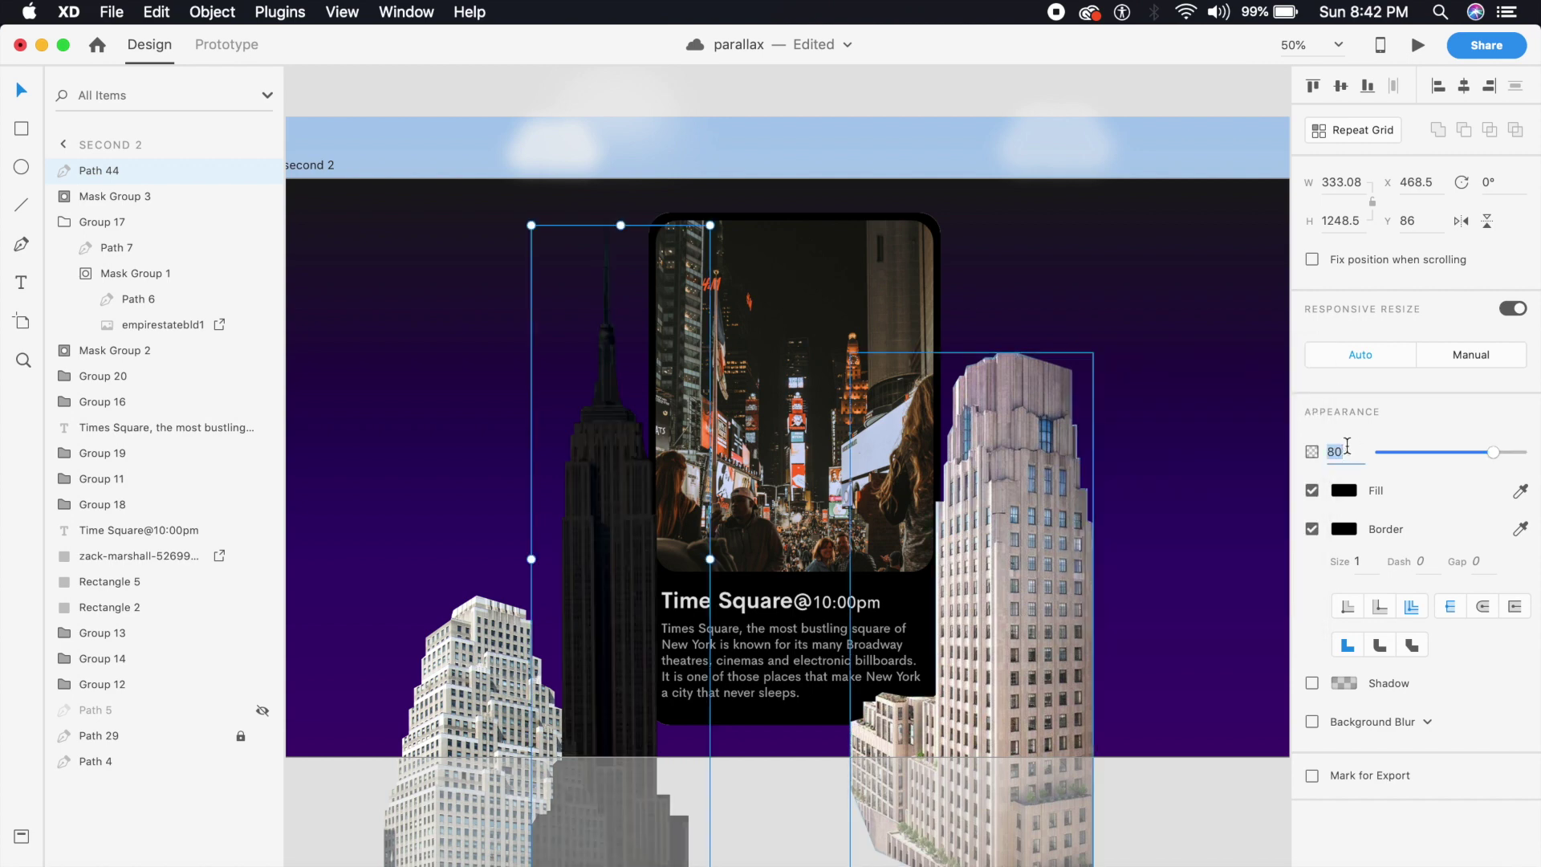
type("70")
key("Return")
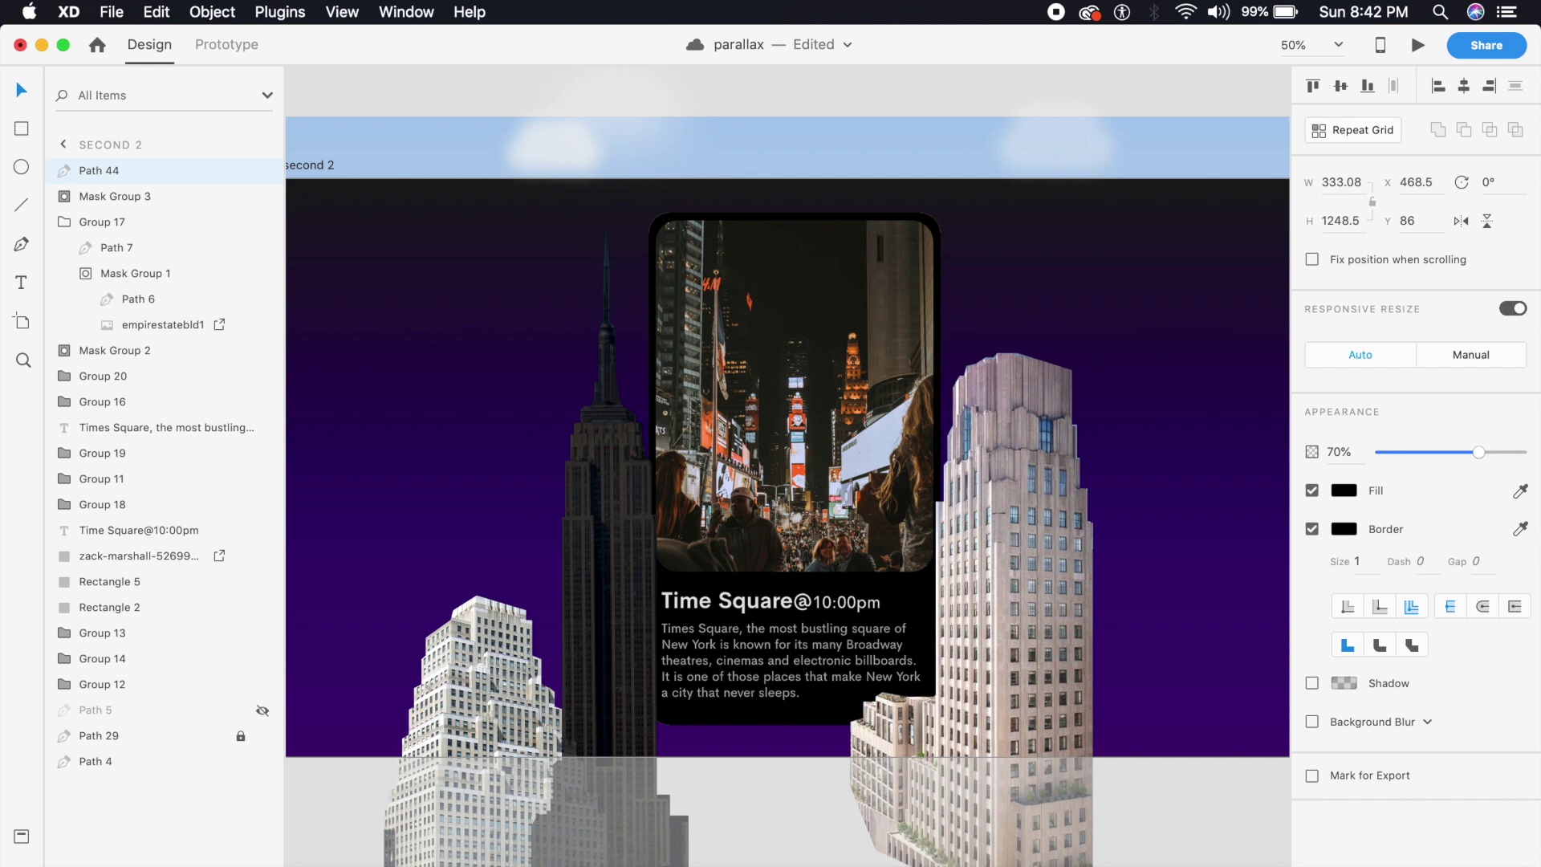
left_click(1201, 311)
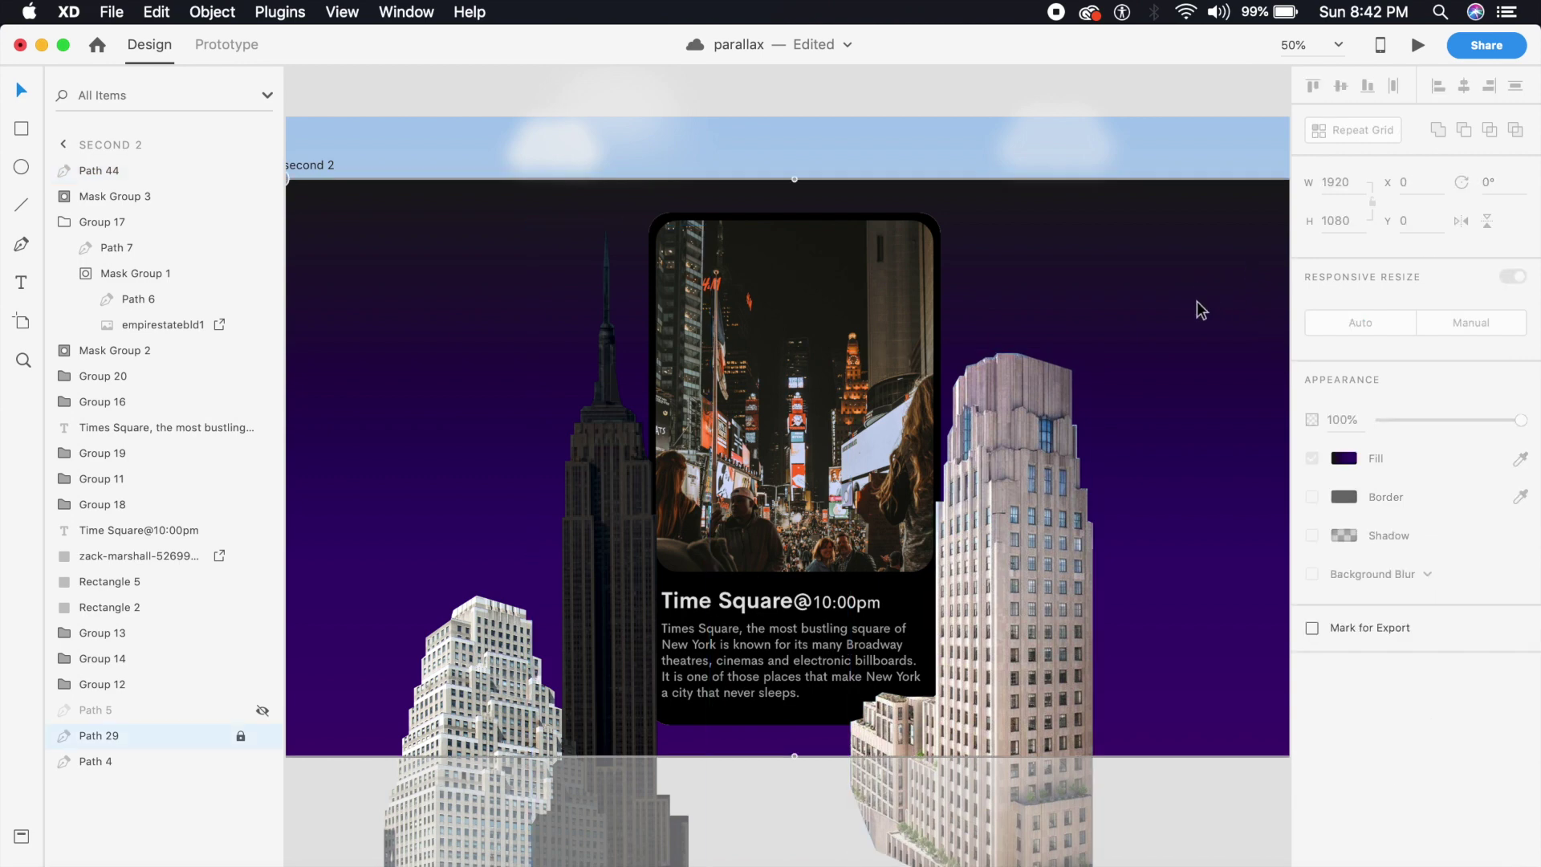
Copy the mask path of the lower-left Wall Street building and paste it as a separate shape on the night artboard
double_click(459, 744)
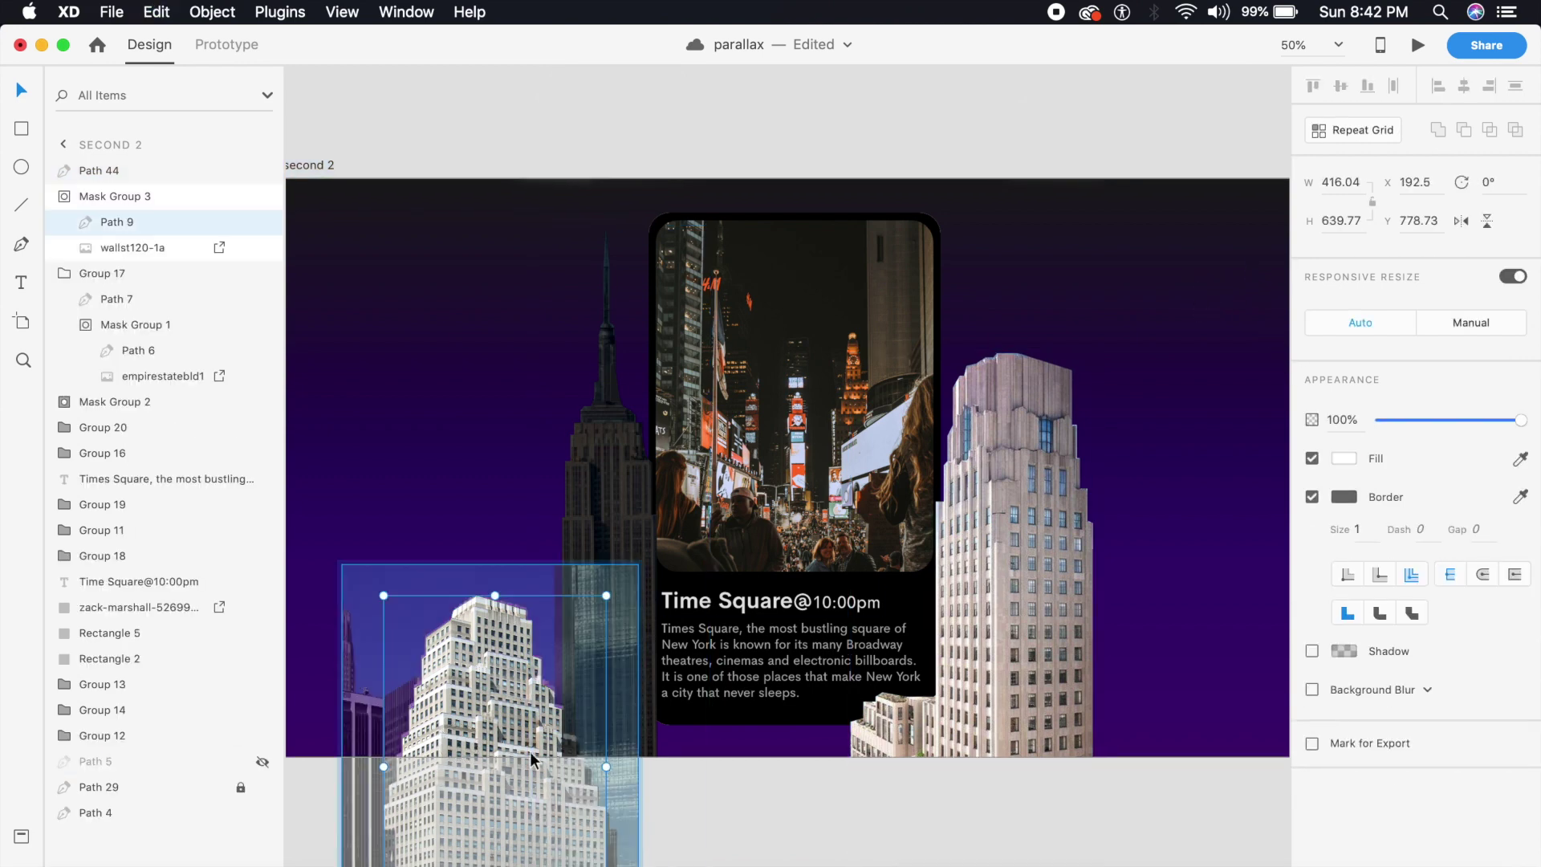
left_click(750, 736)
key("ctrl+v")
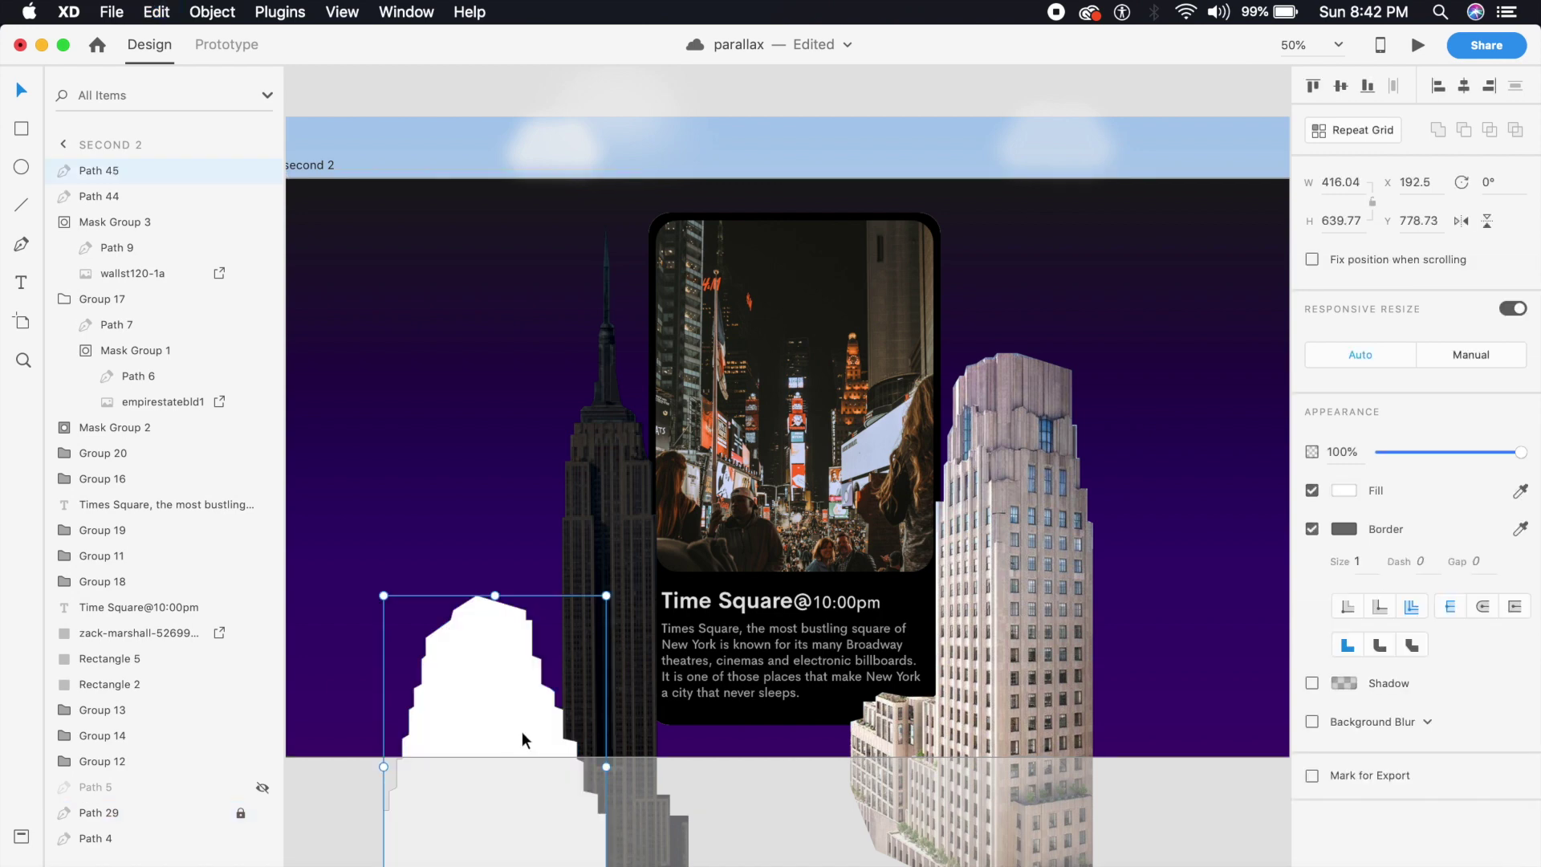
Set both the border and the fill of the pasted Wall Street building silhouette to black
left_click(1344, 529)
left_click(1345, 491)
left_click(1344, 496)
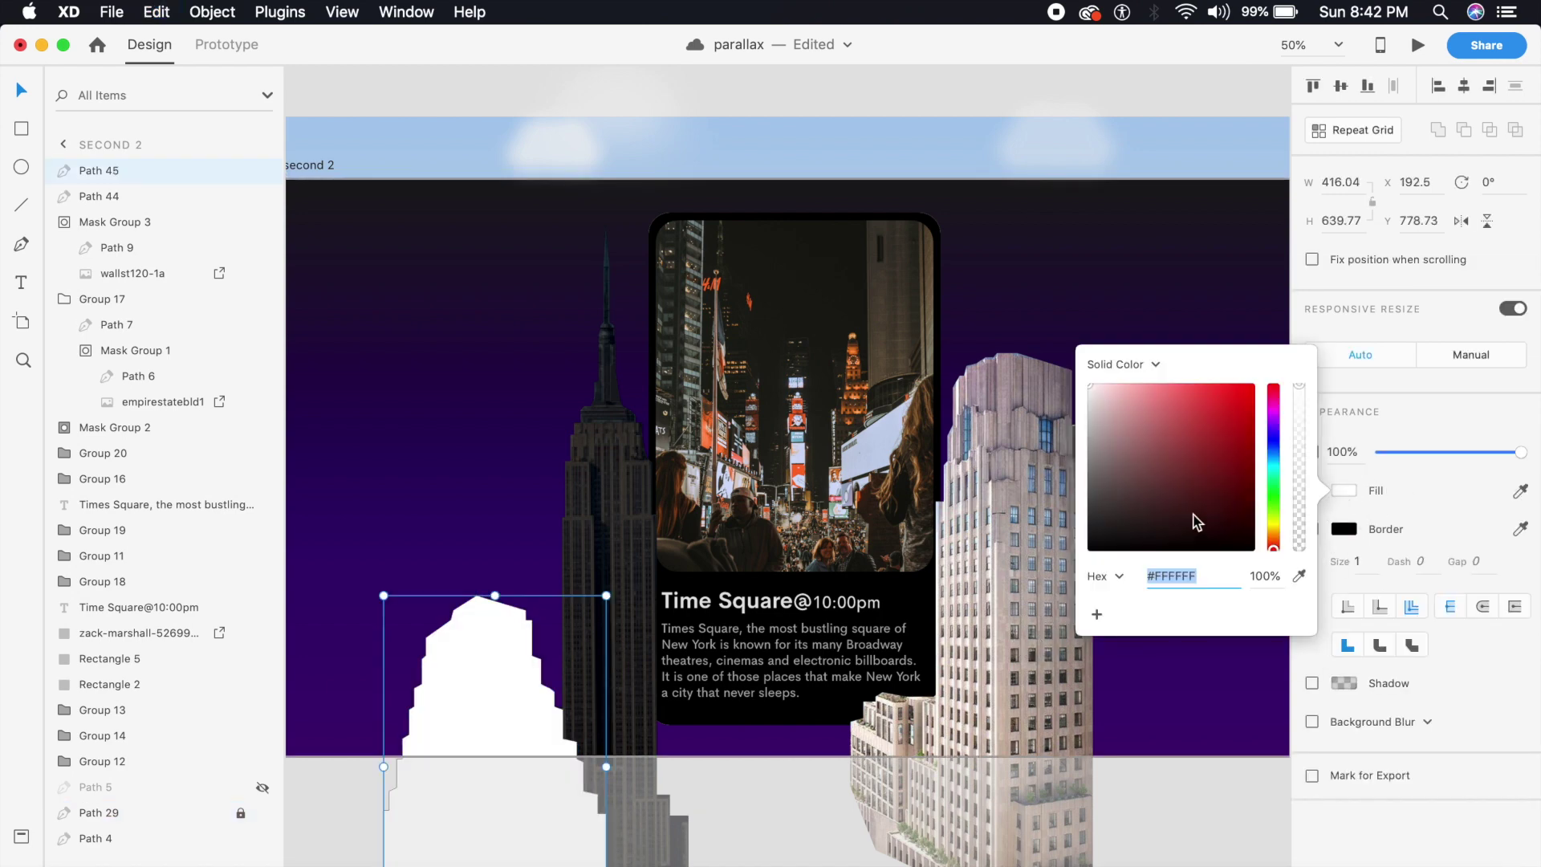
left_click_drag(1201, 523, 1015, 645)
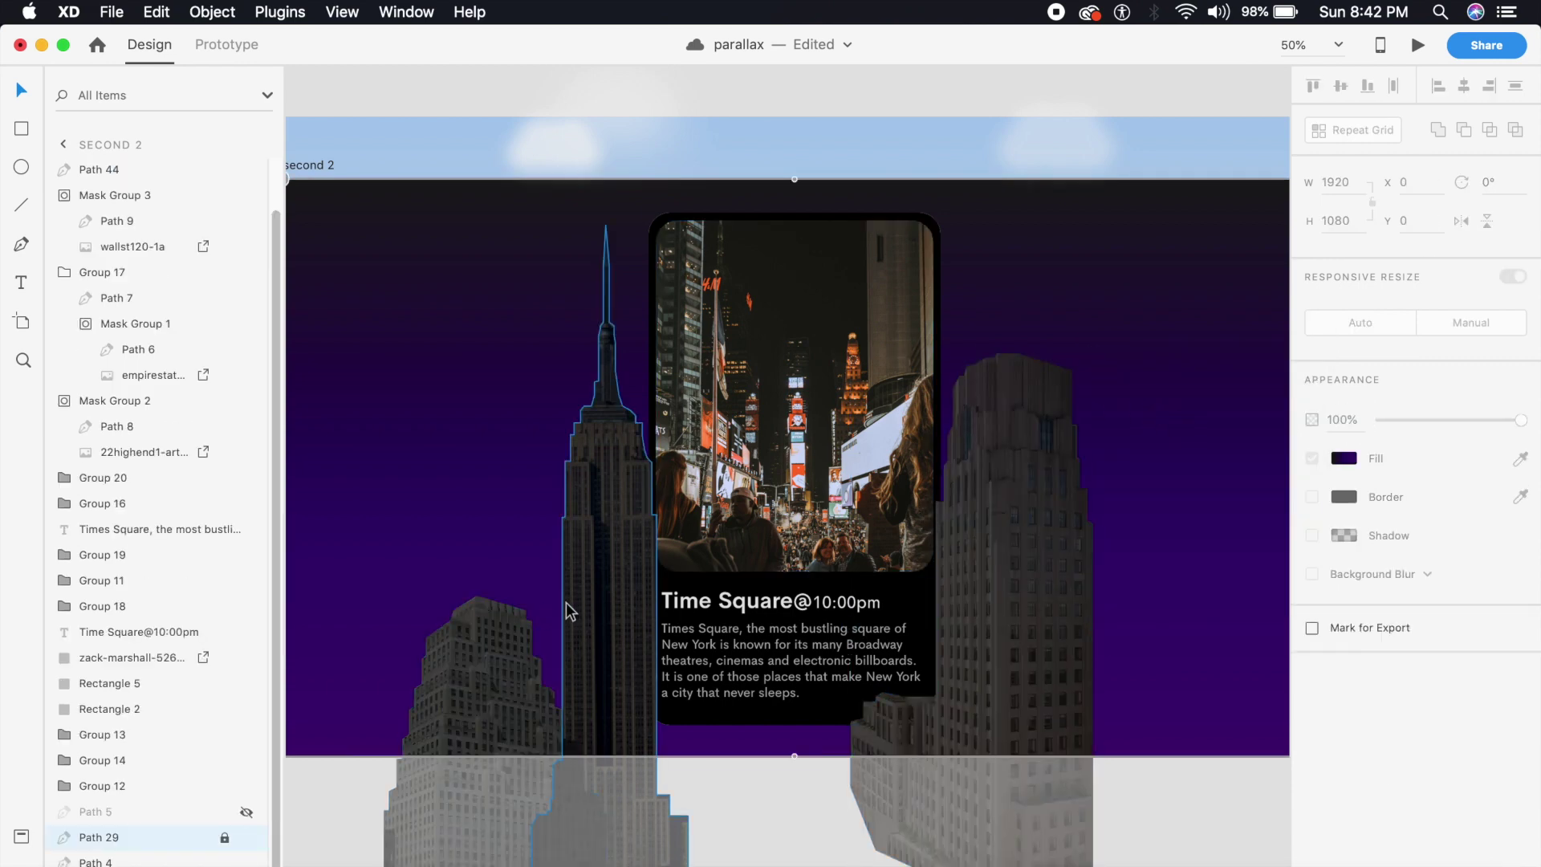
Copy the three dark building silhouettes from the night artboard and paste them onto the first page
left_click(509, 688)
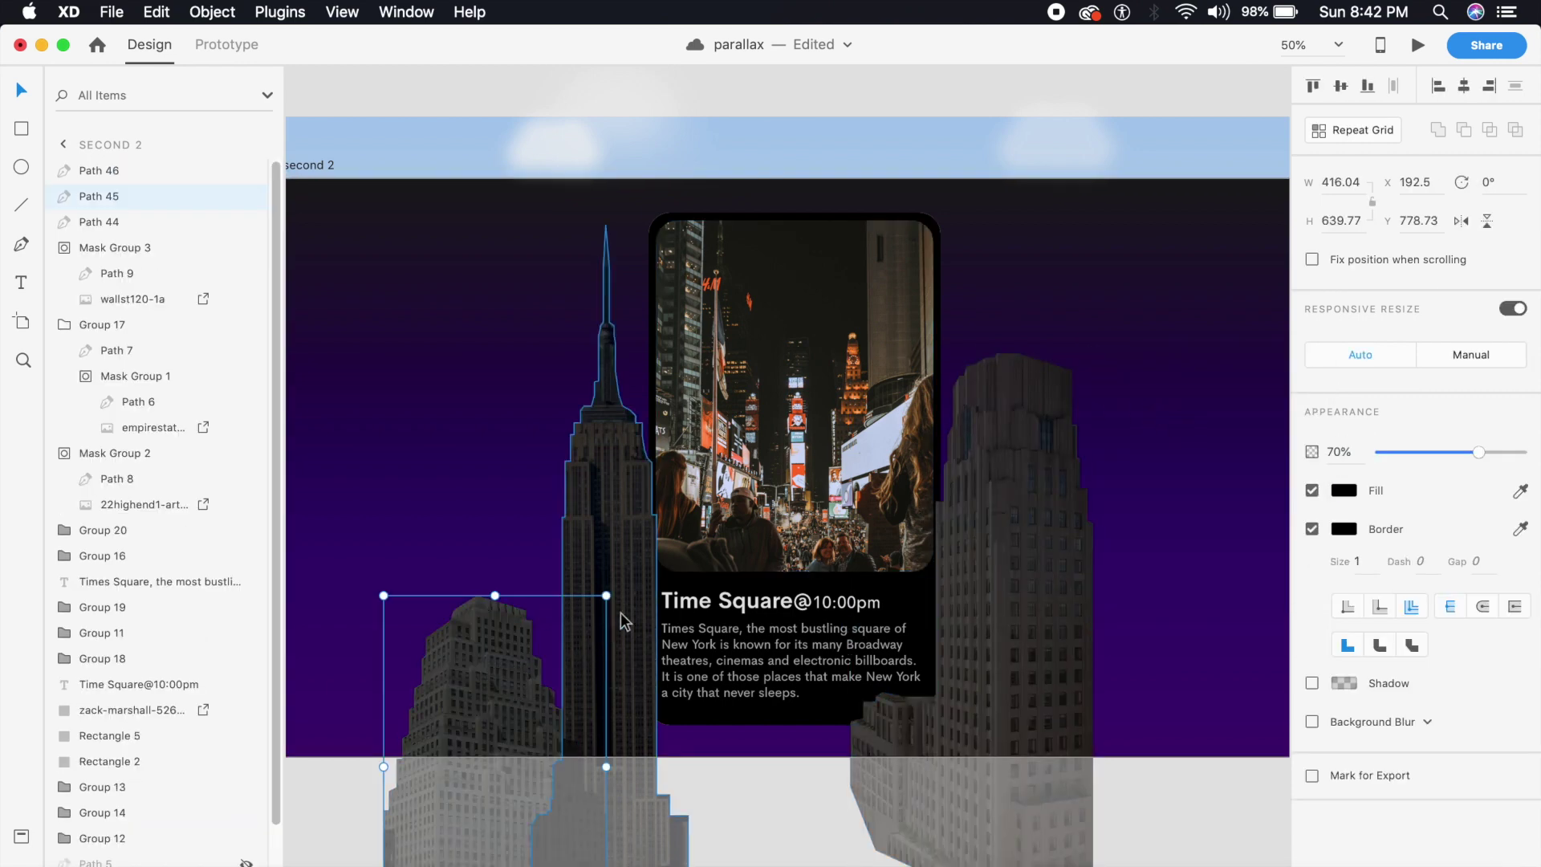
left_click(612, 623, "shift")
left_click(1013, 590, "shift")
left_click_drag(359, 745, 1017, 620)
left_click(829, 572)
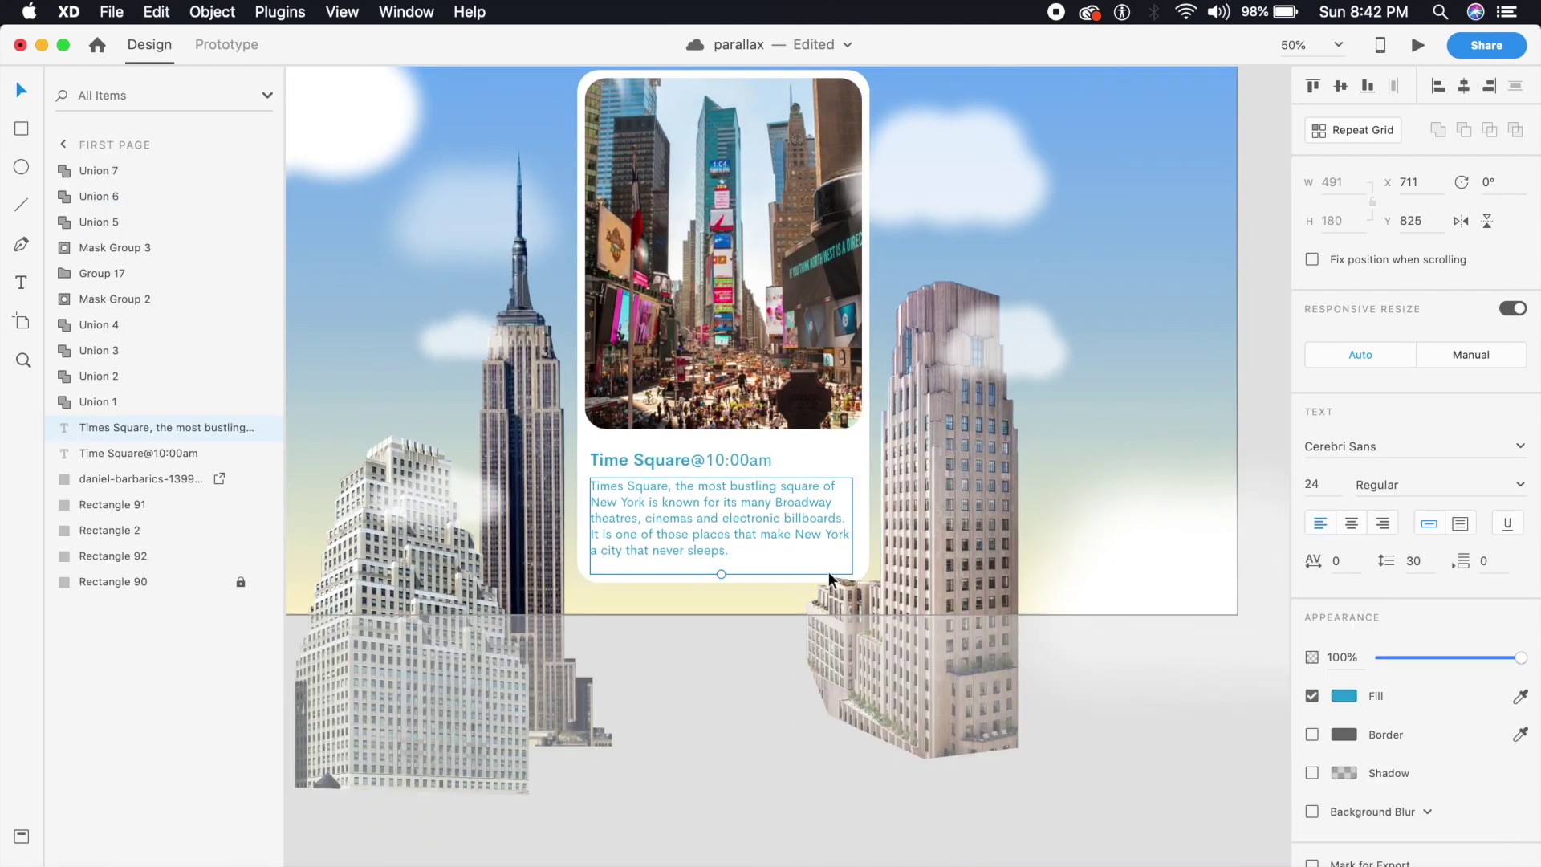
key("super+v")
Scale the three pasted silhouettes down together and nudge them right so the Empire State silhouette roughly covers its building
left_click_drag(1020, 82, 973, 155)
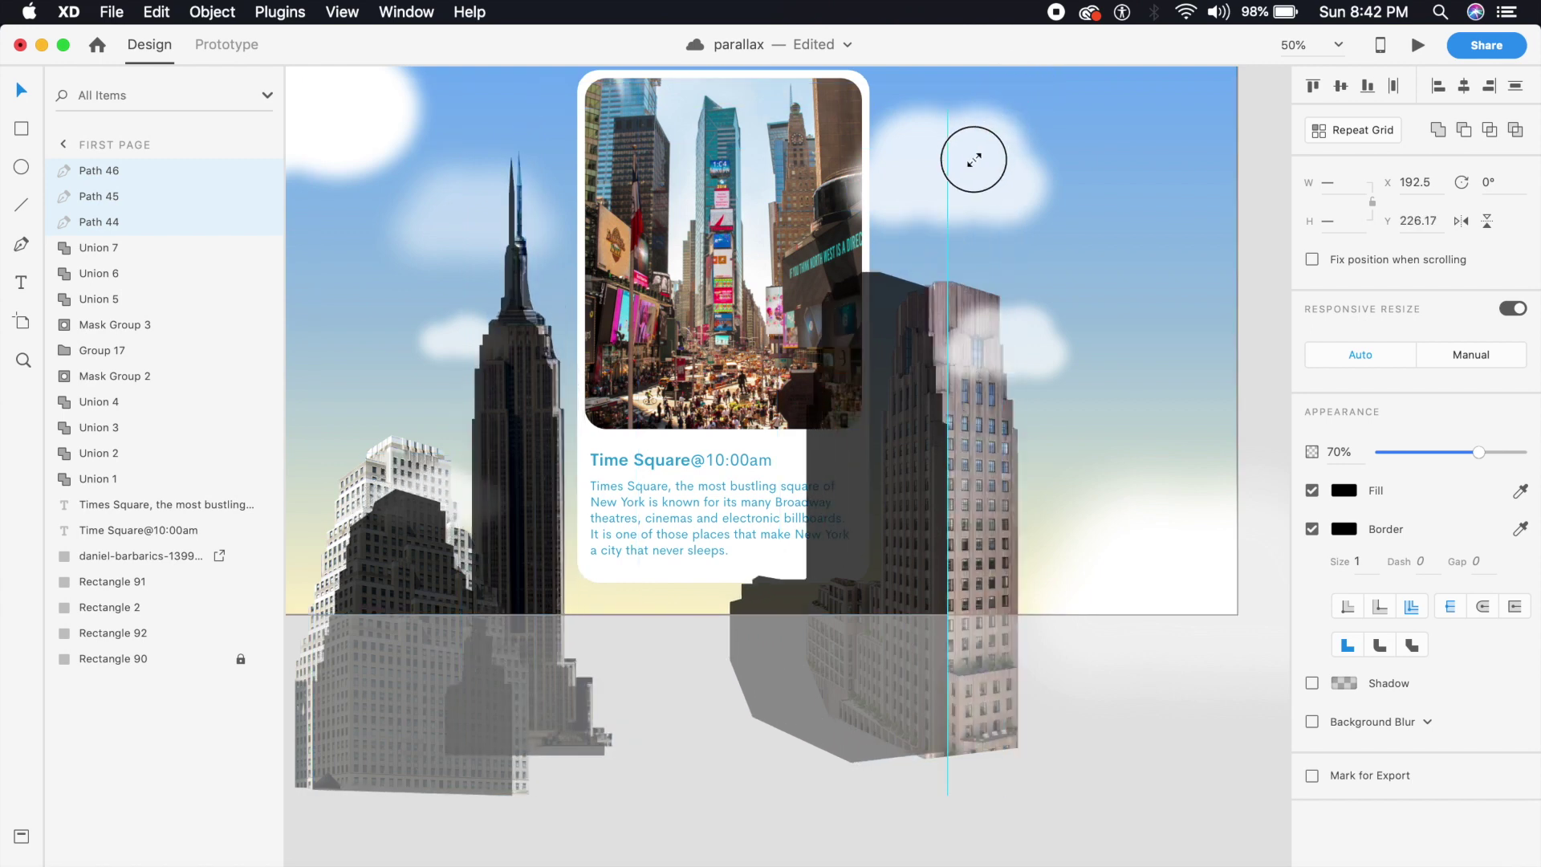
key("Right")
key("Right")
key("Right")
key("Right")
key("Right")
key("Right")
key("Right")
key("Right")
key("Right")
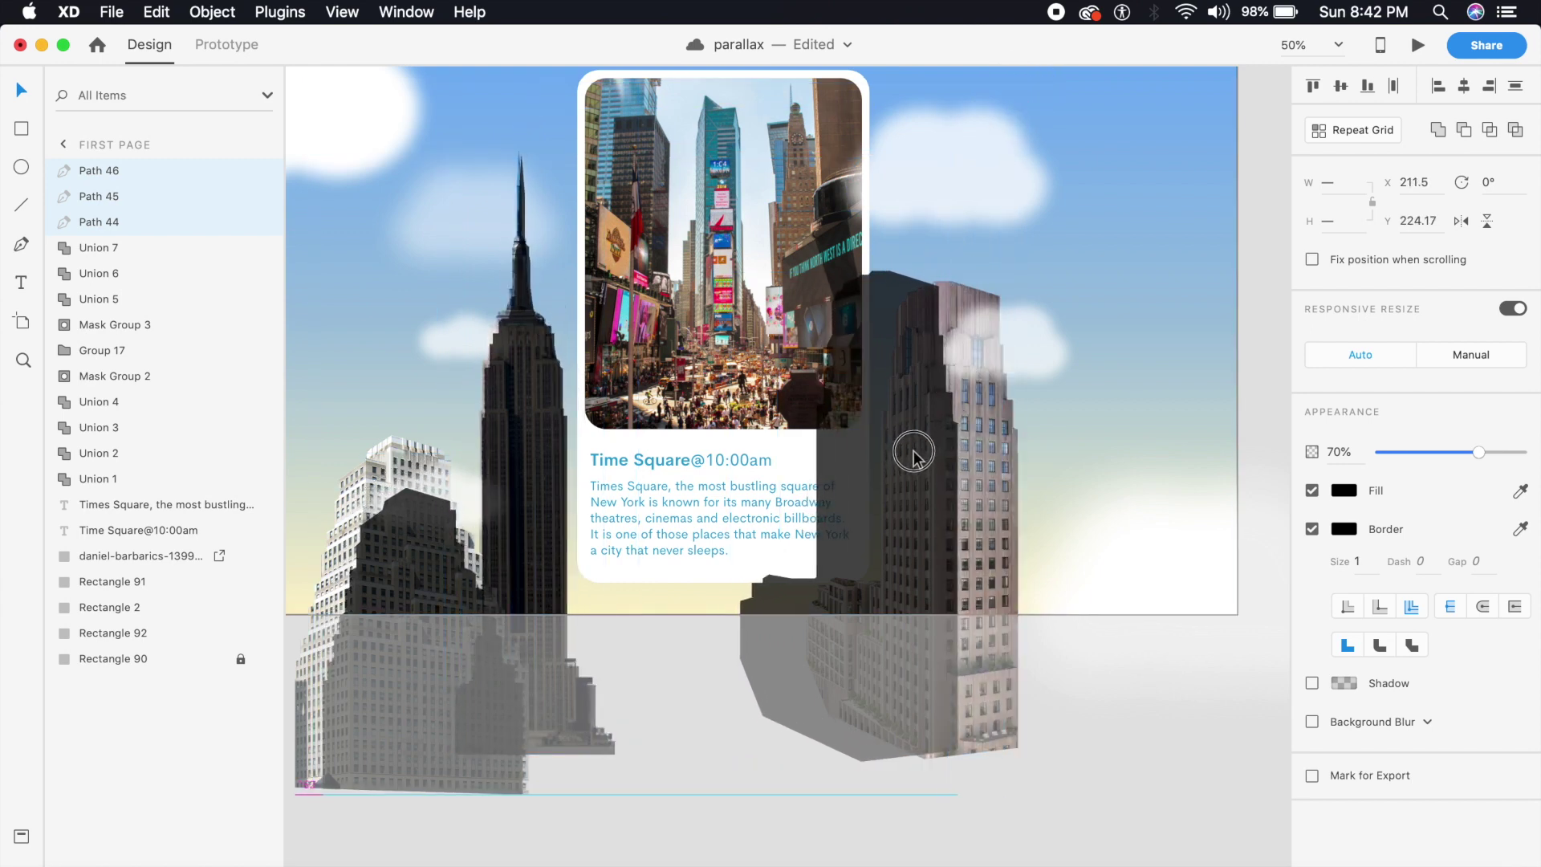
left_click_drag(909, 451, 913, 451)
Nudge the Empire State silhouette 1 px right and several pixels up to line it up with the building
left_click(720, 716)
scroll(742, 722, "left", 3)
left_click(685, 572)
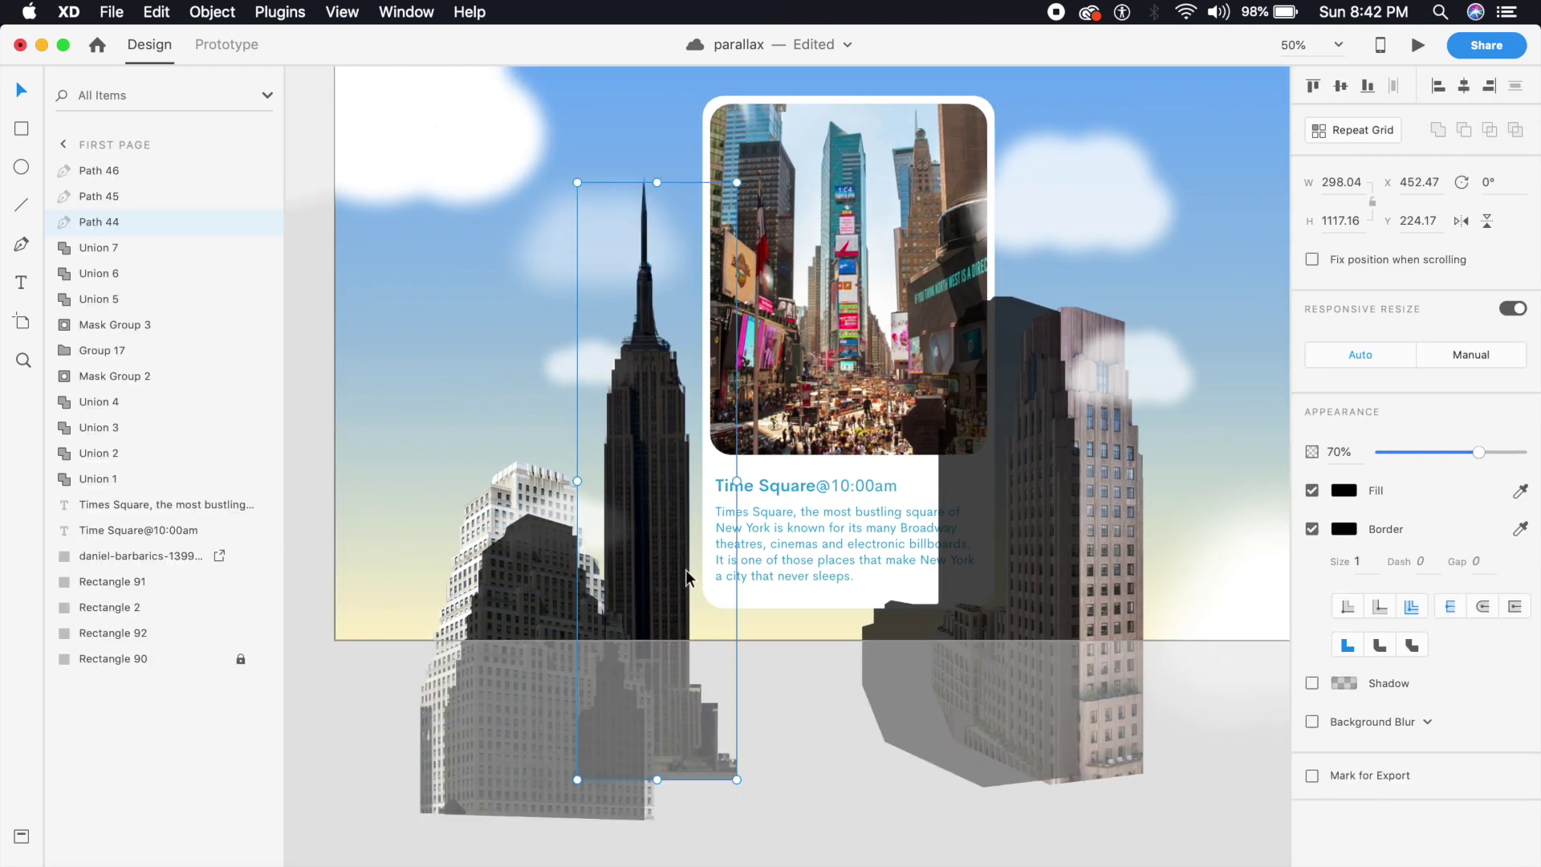
key("Right")
key("Up")
key("Up")
key("Up")
key("Up")
key("Up")
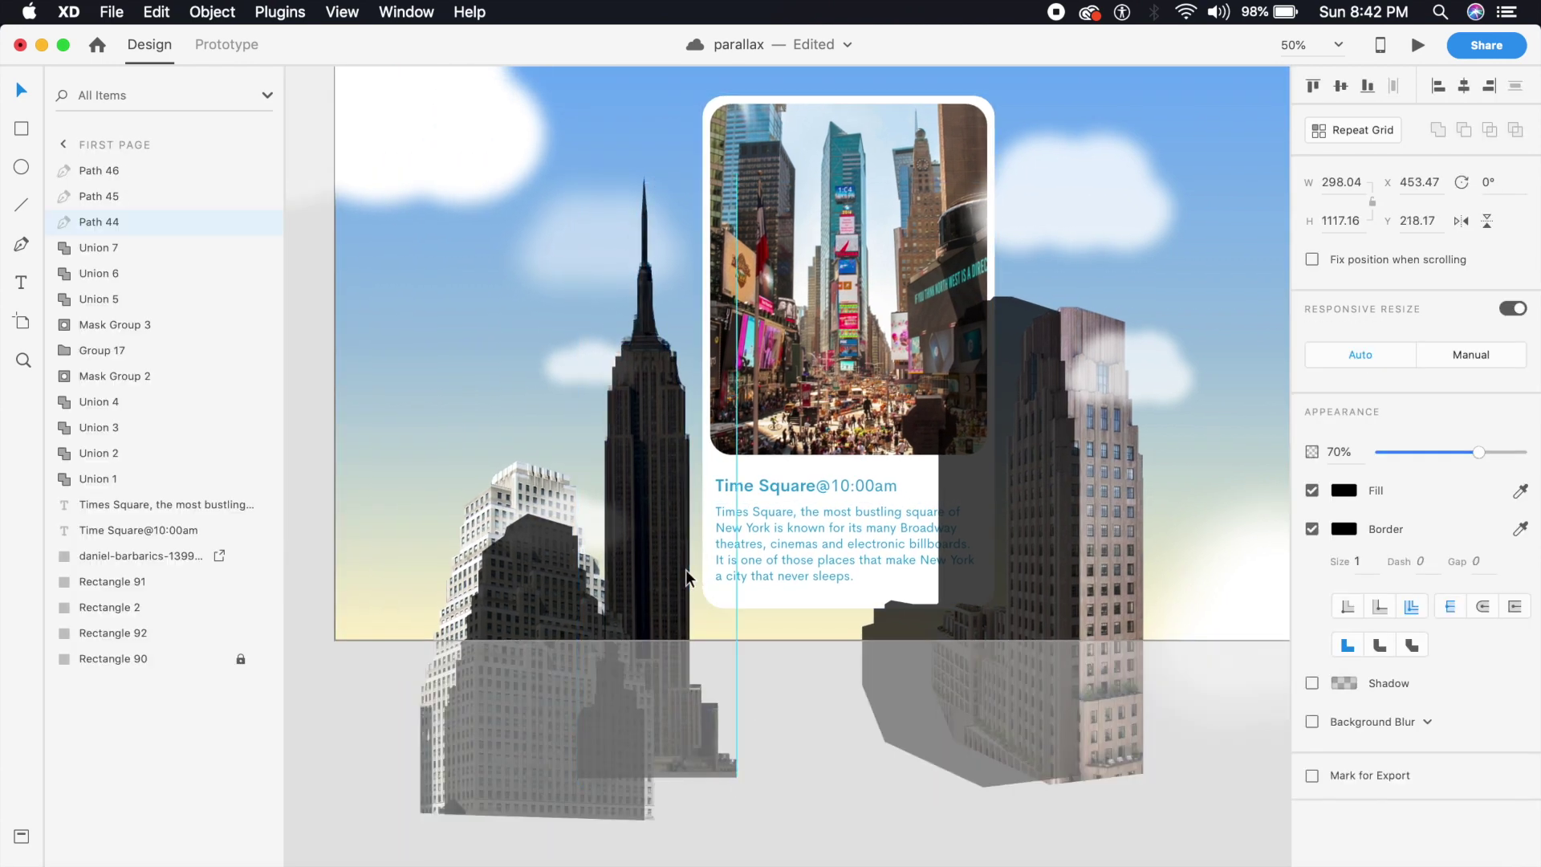
Move the Wall Street silhouette over its building and enlarge it to about 424 by 652 px
left_click_drag(510, 616, 502, 573)
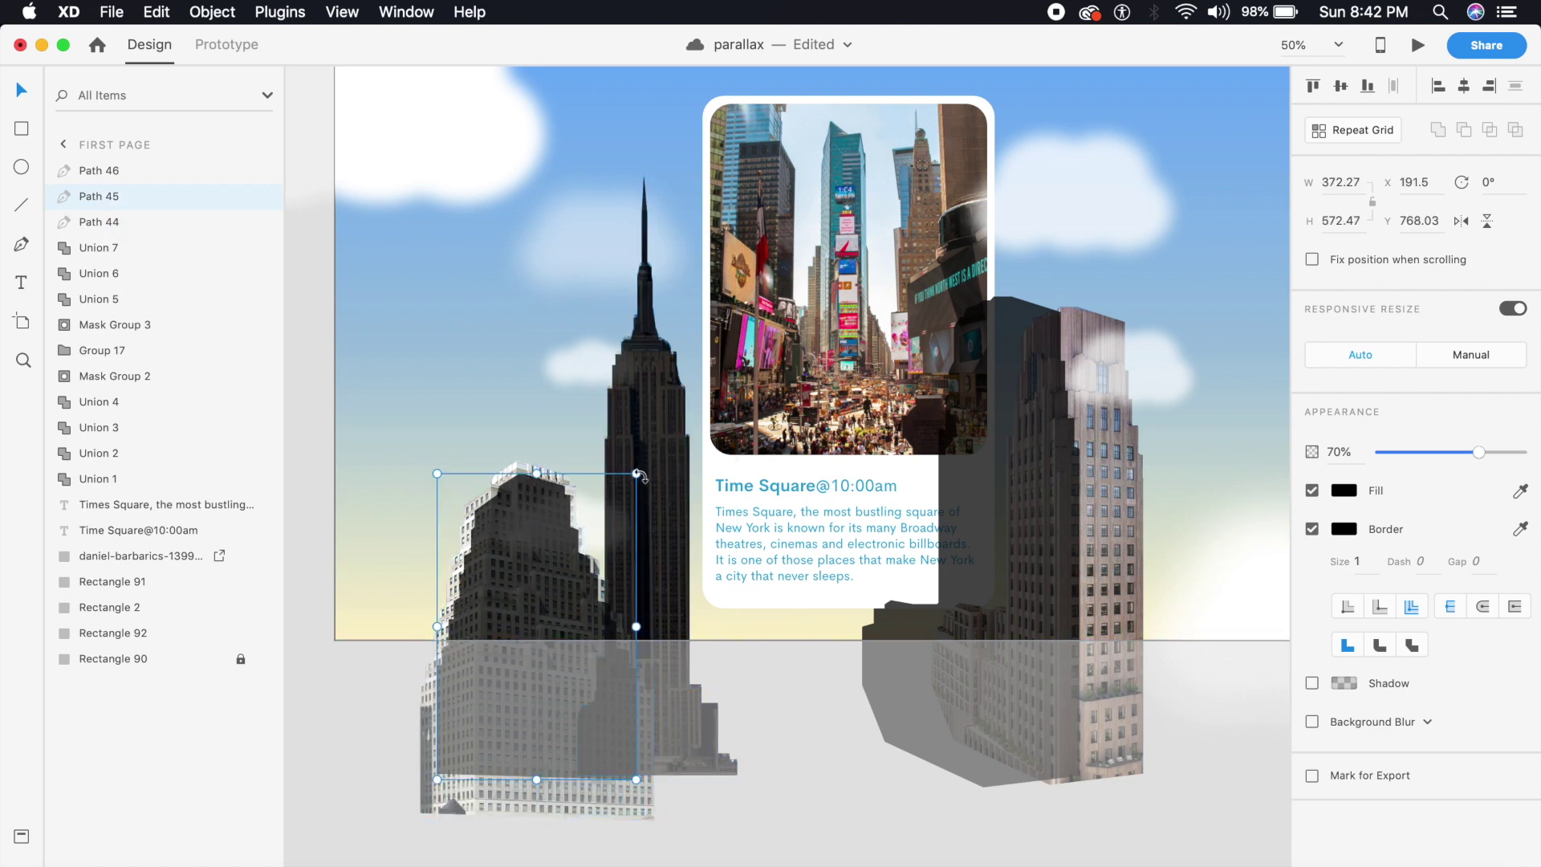
left_click_drag(638, 476, 685, 426)
left_click_drag(553, 523, 540, 549)
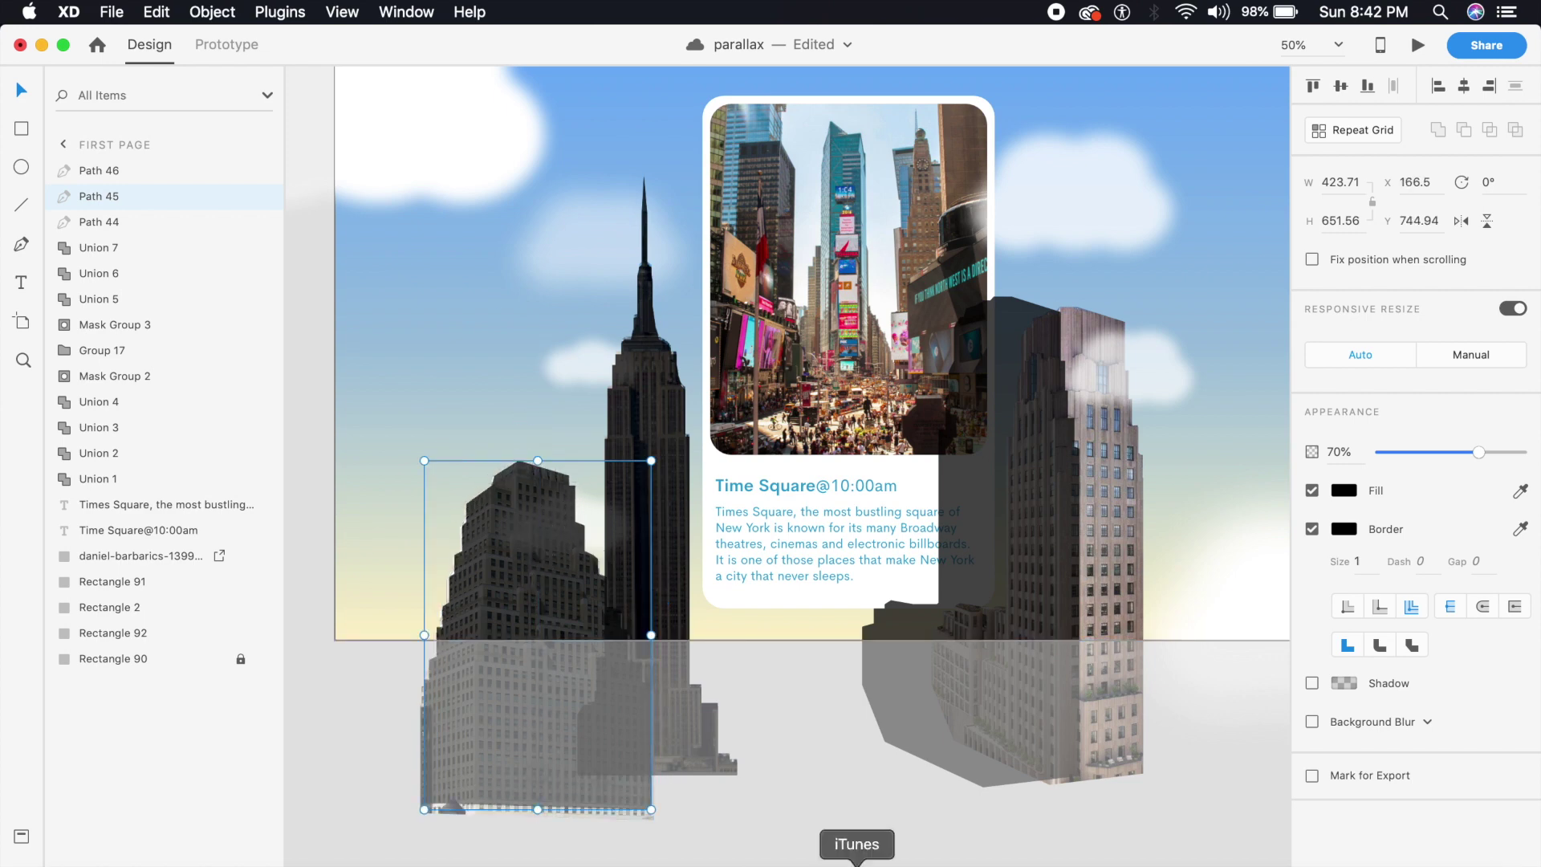
left_click(817, 740)
Fit the remaining silhouette over the right-hand building at about 405 by 916 px, positioned near X 1105, Y 446
scroll(722, 642, "right", 5)
left_click_drag(664, 604, 846, 552)
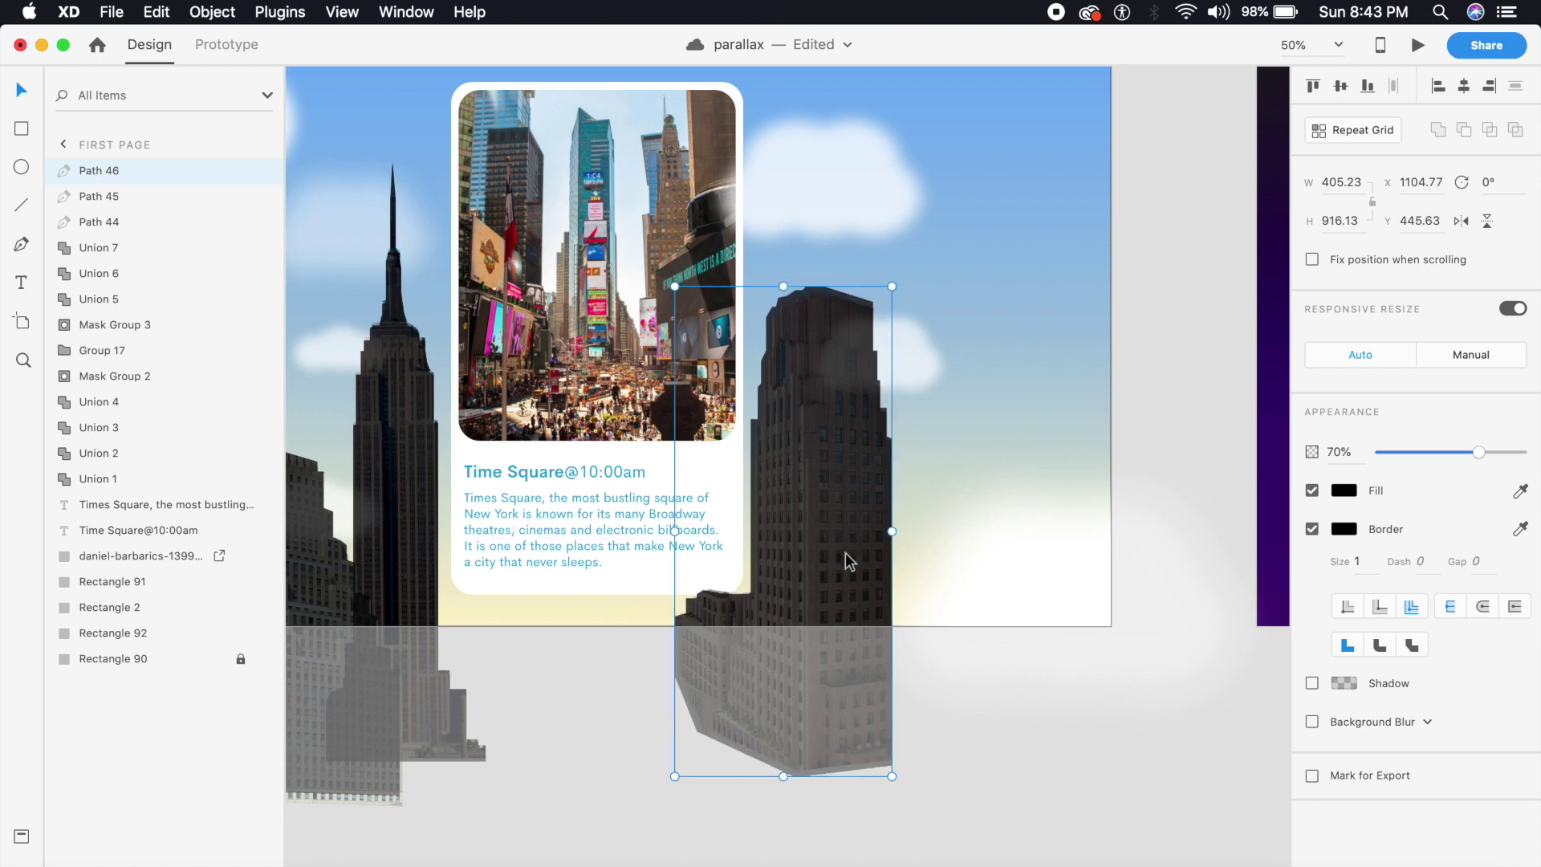
left_click(931, 630)
left_click(961, 775)
Set the opacity of all three building silhouettes on the first page to 0% and deselect them
left_click(870, 595)
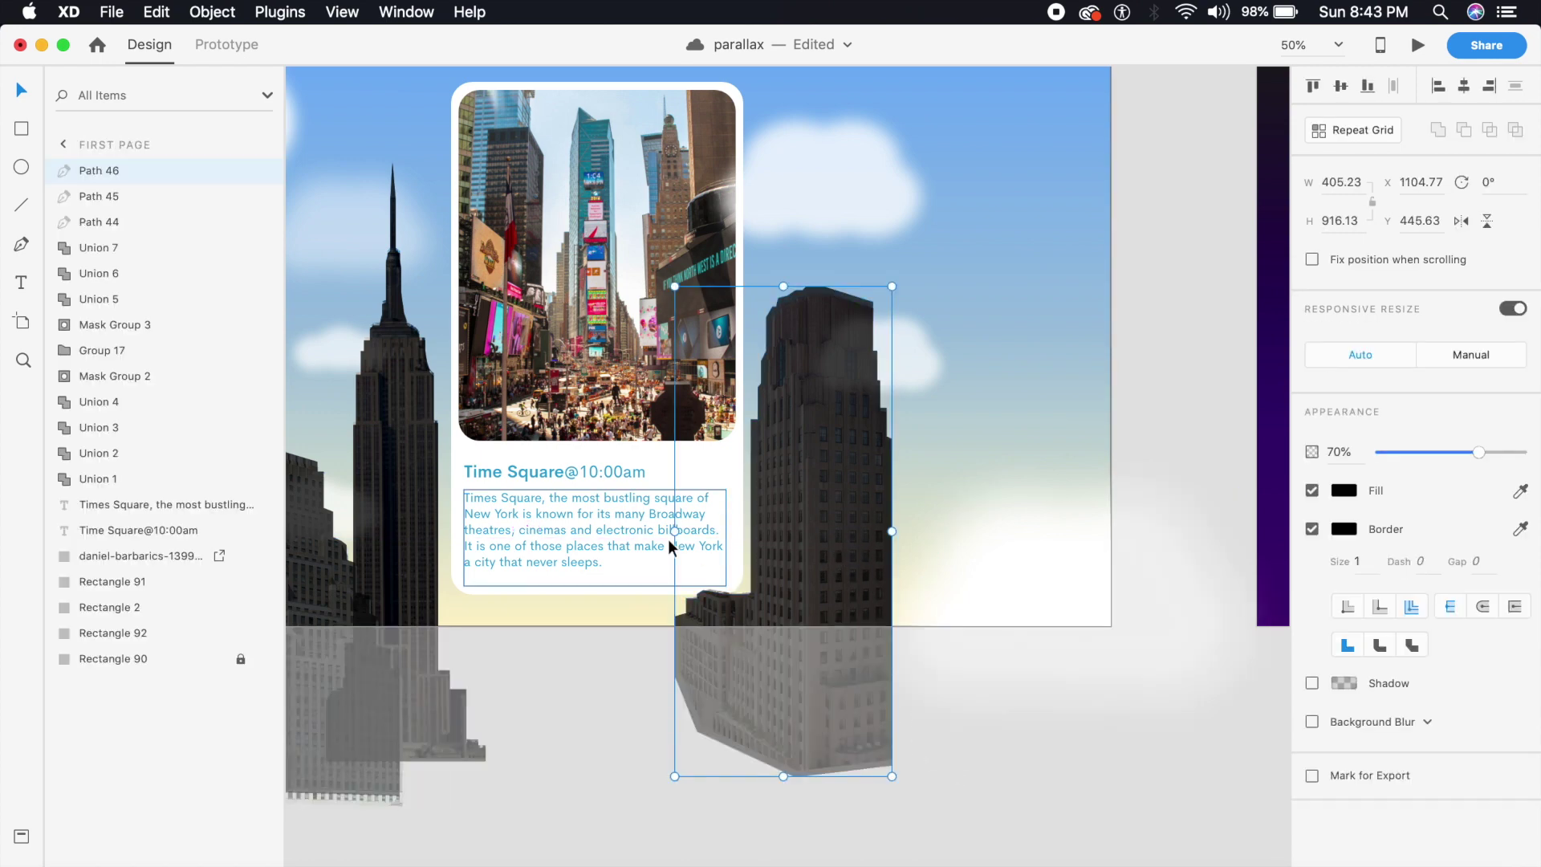
left_click(365, 523, "shift")
left_click(321, 574, "shift")
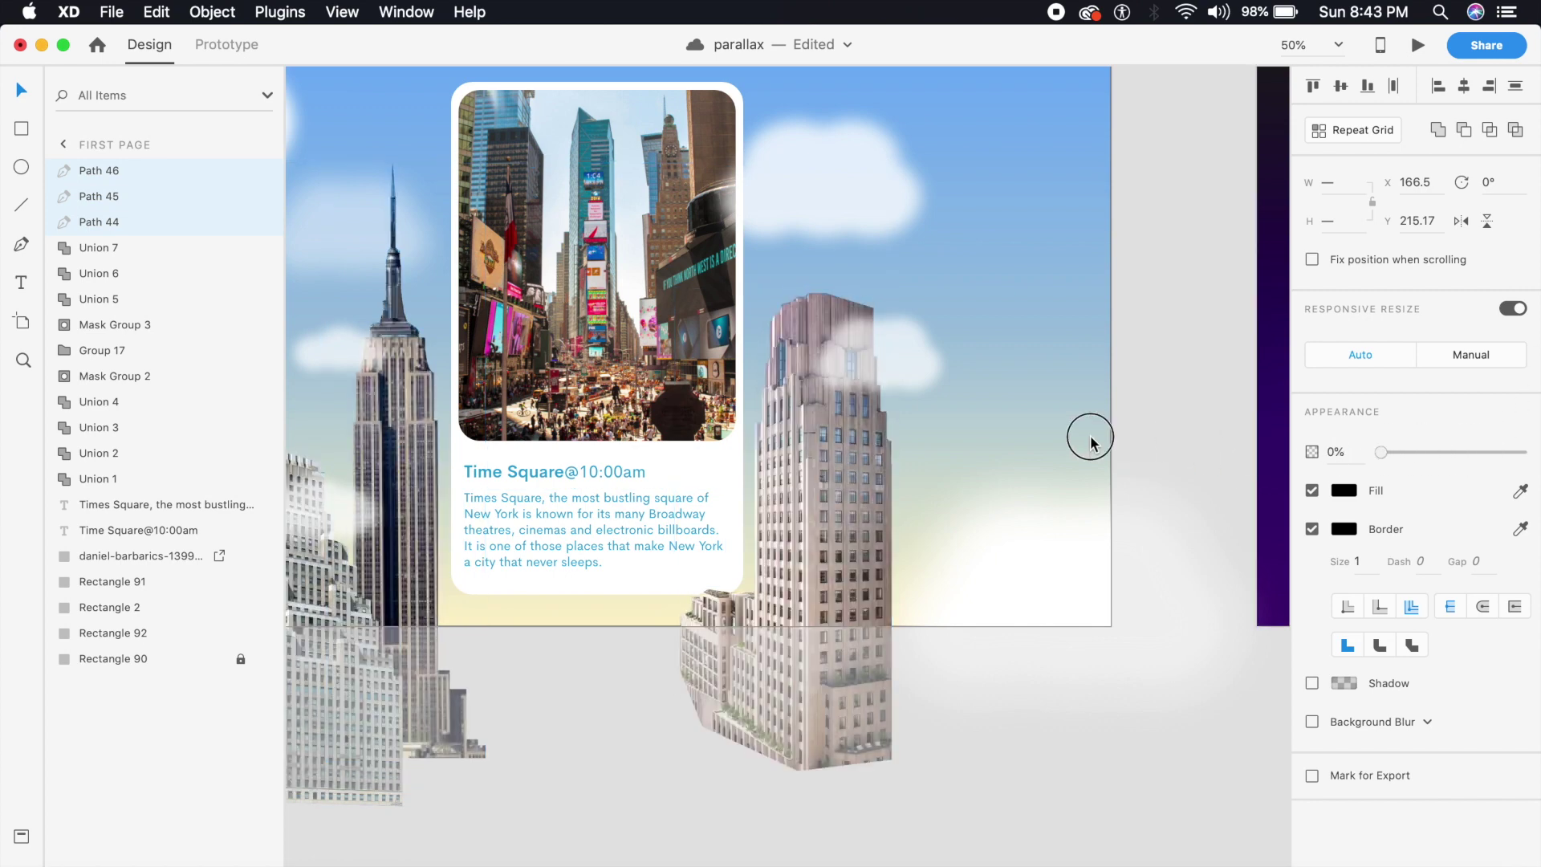
left_click(1061, 539)
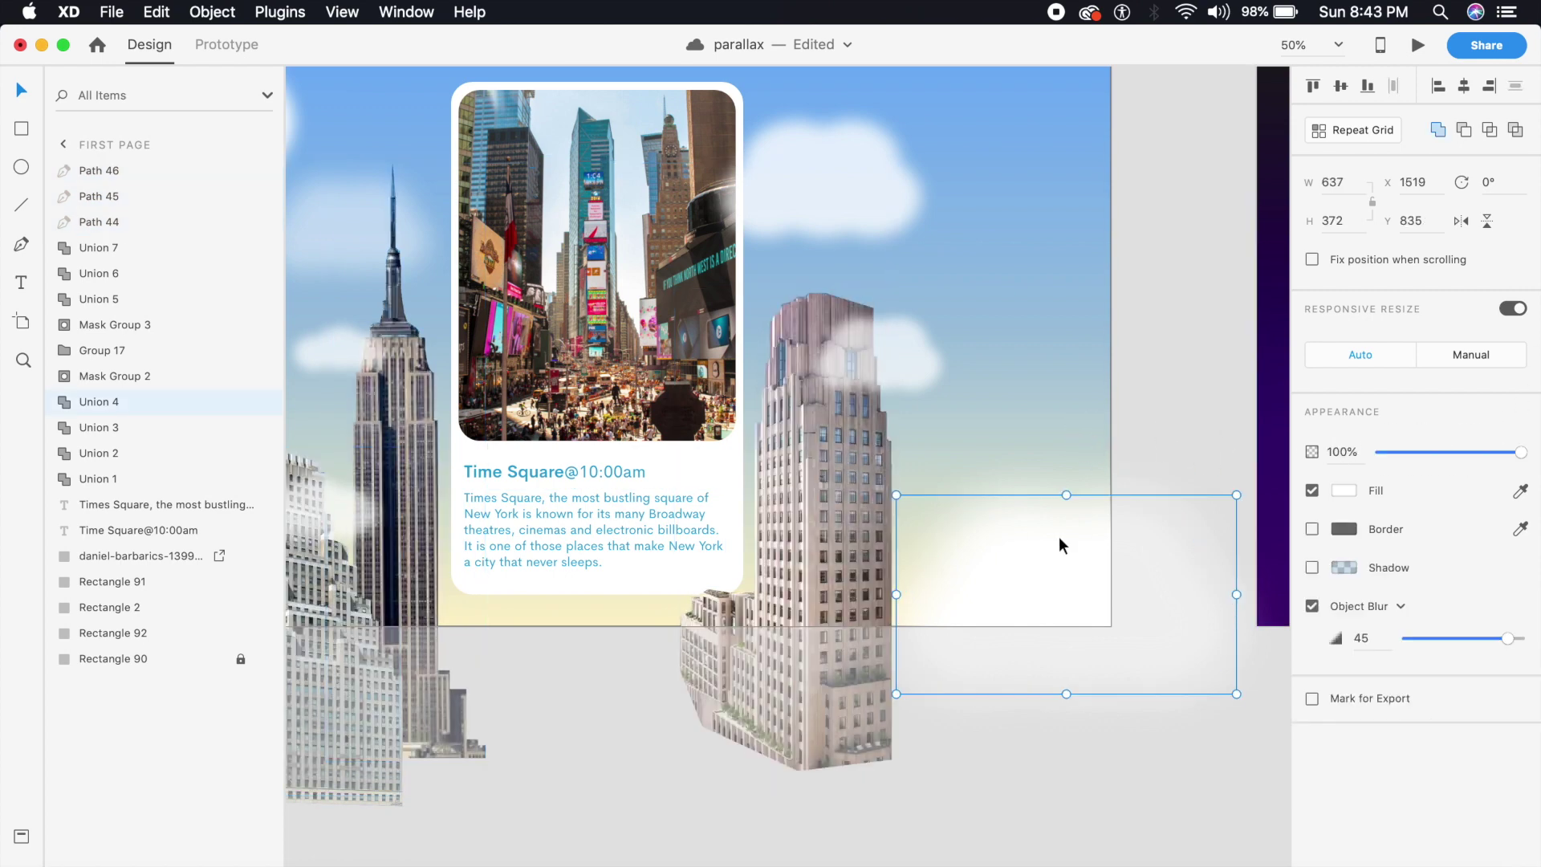
left_click(999, 415)
Save the document, then place the star symbol from the assets in the night sky and ungroup it
scroll(1108, 417, "right", 10)
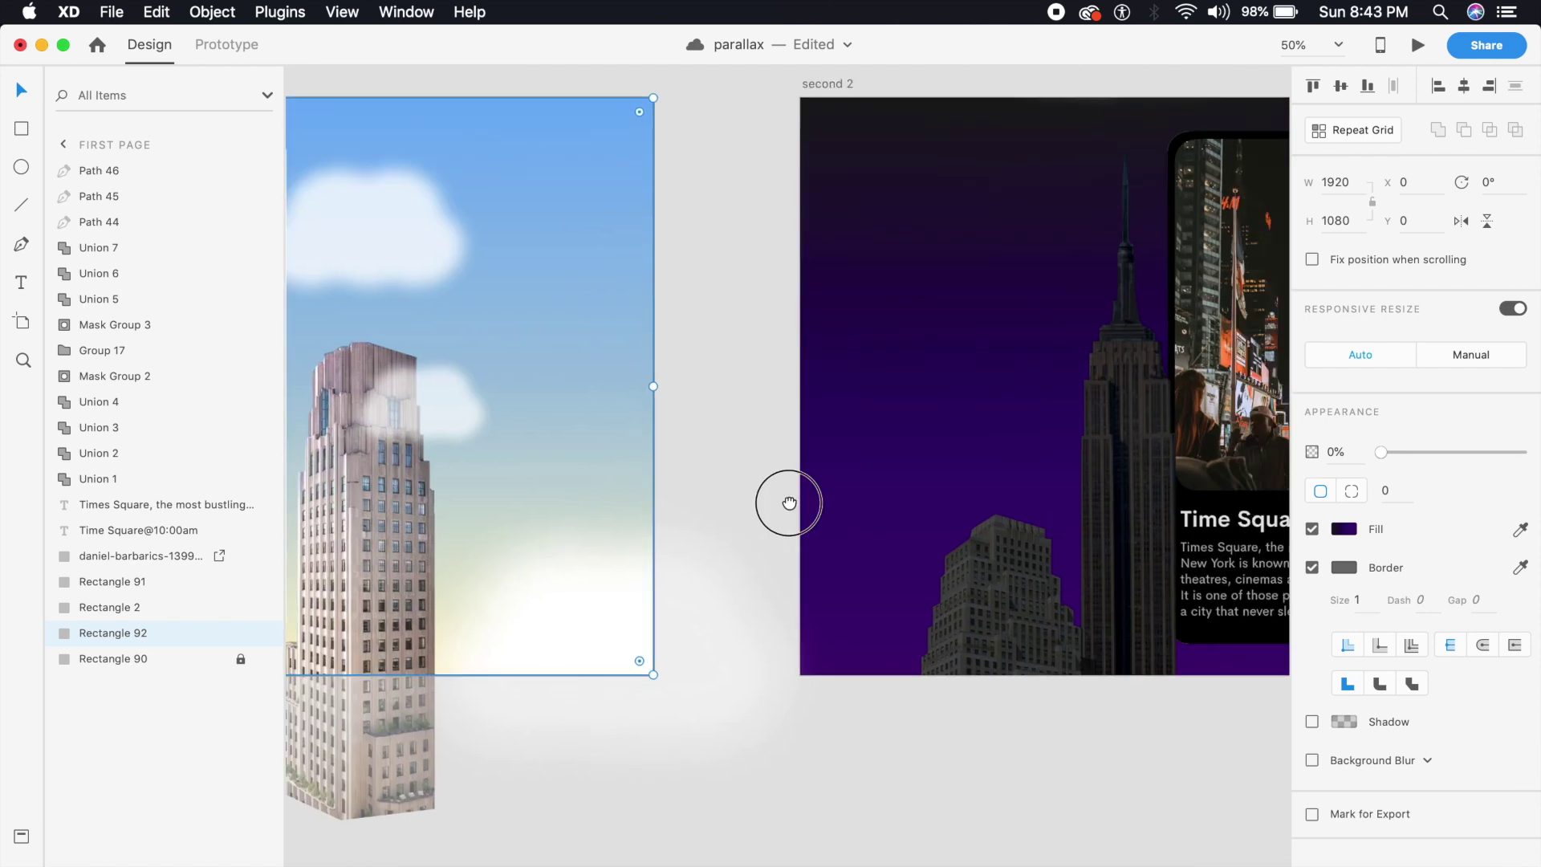
left_click_drag(895, 612, 703, 626)
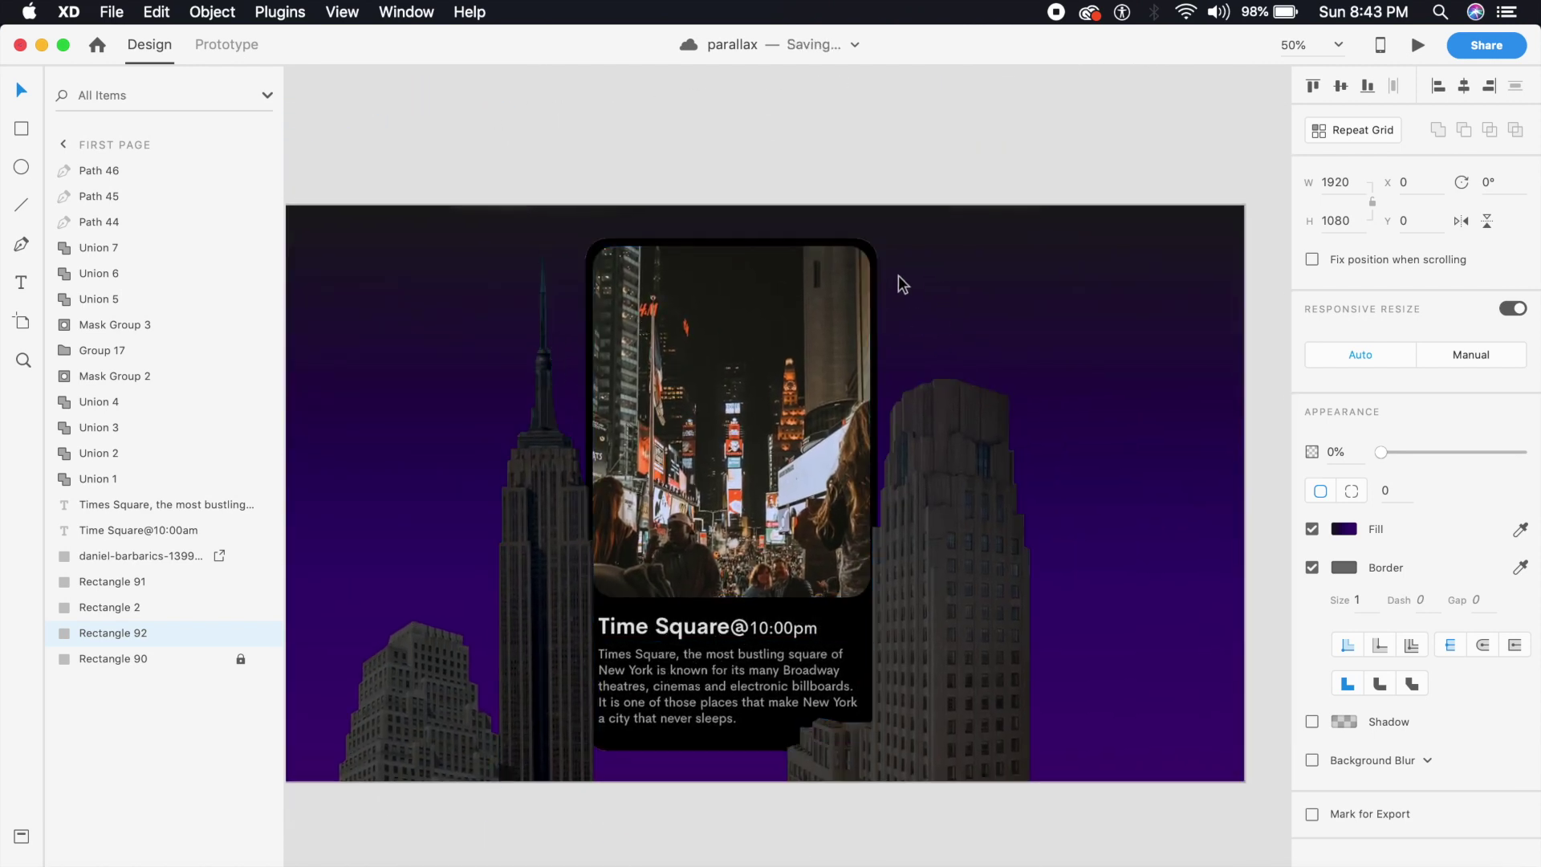
left_click(28, 843)
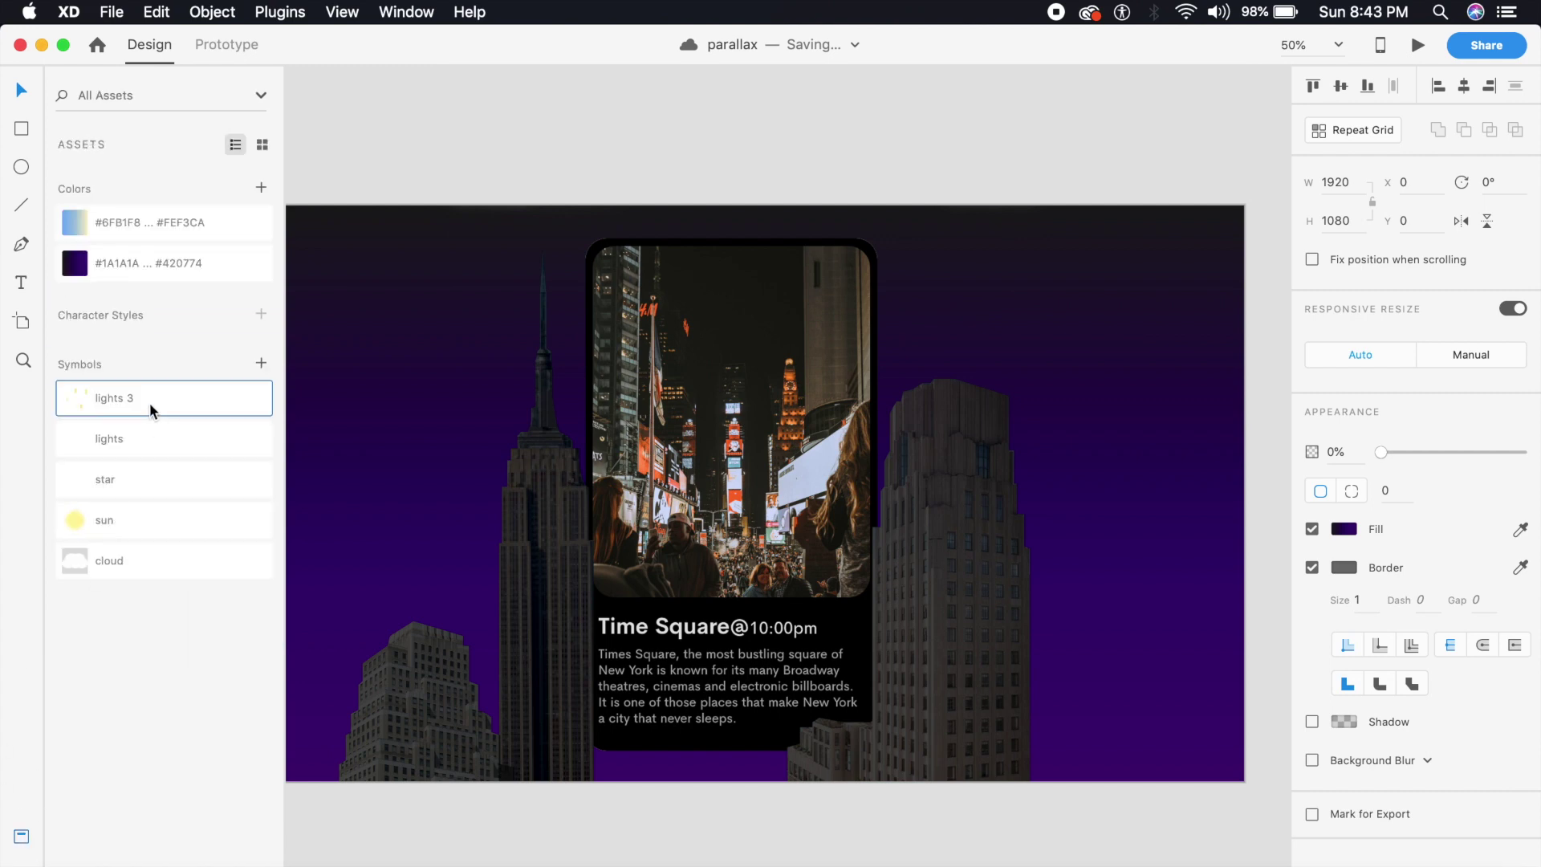
left_click_drag(152, 485, 416, 437)
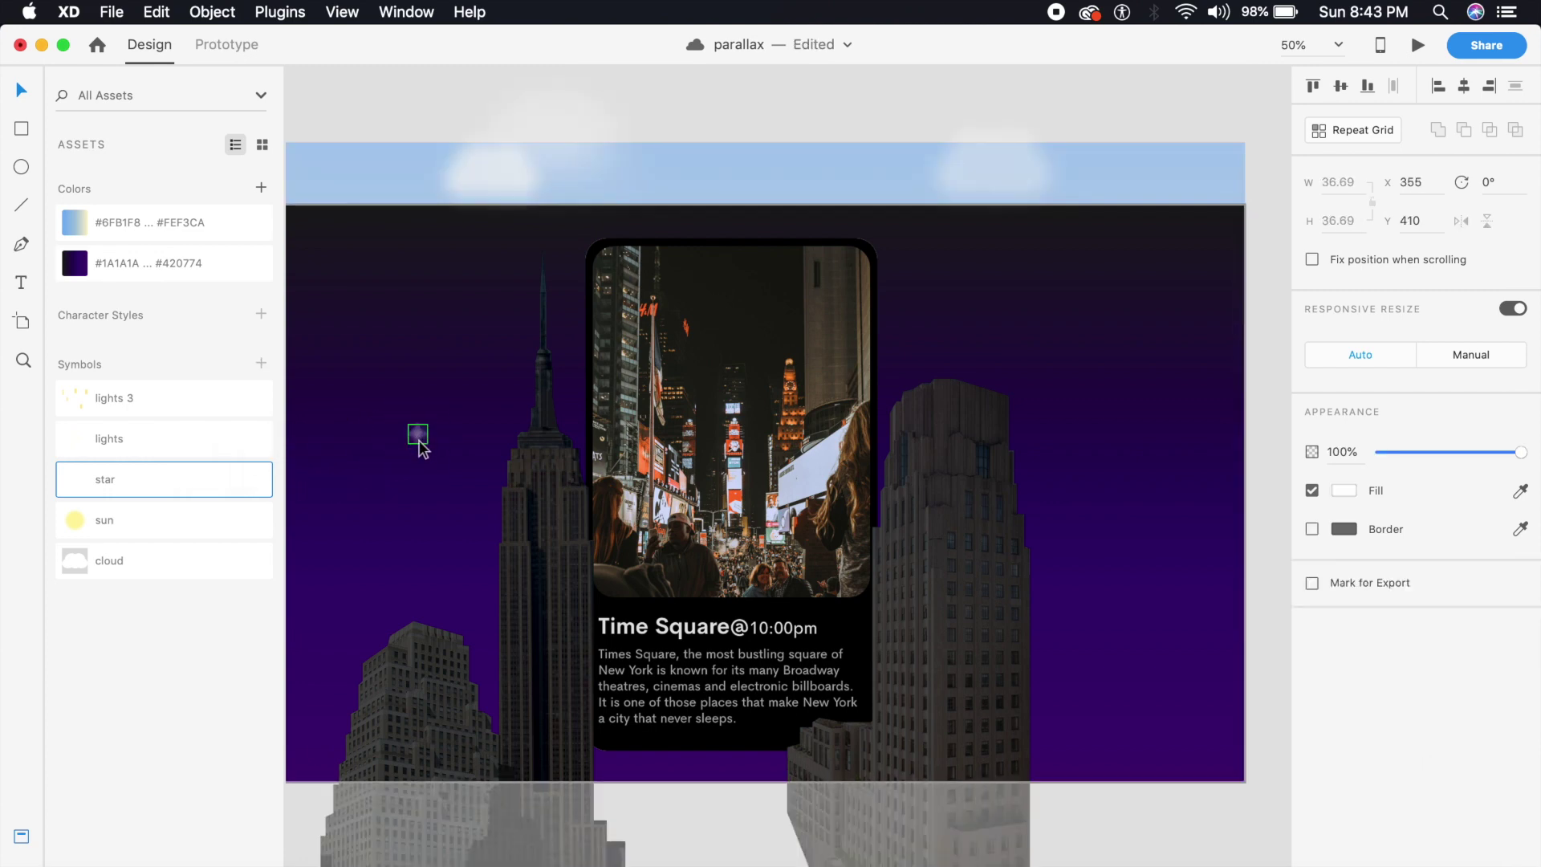
right_click(420, 431)
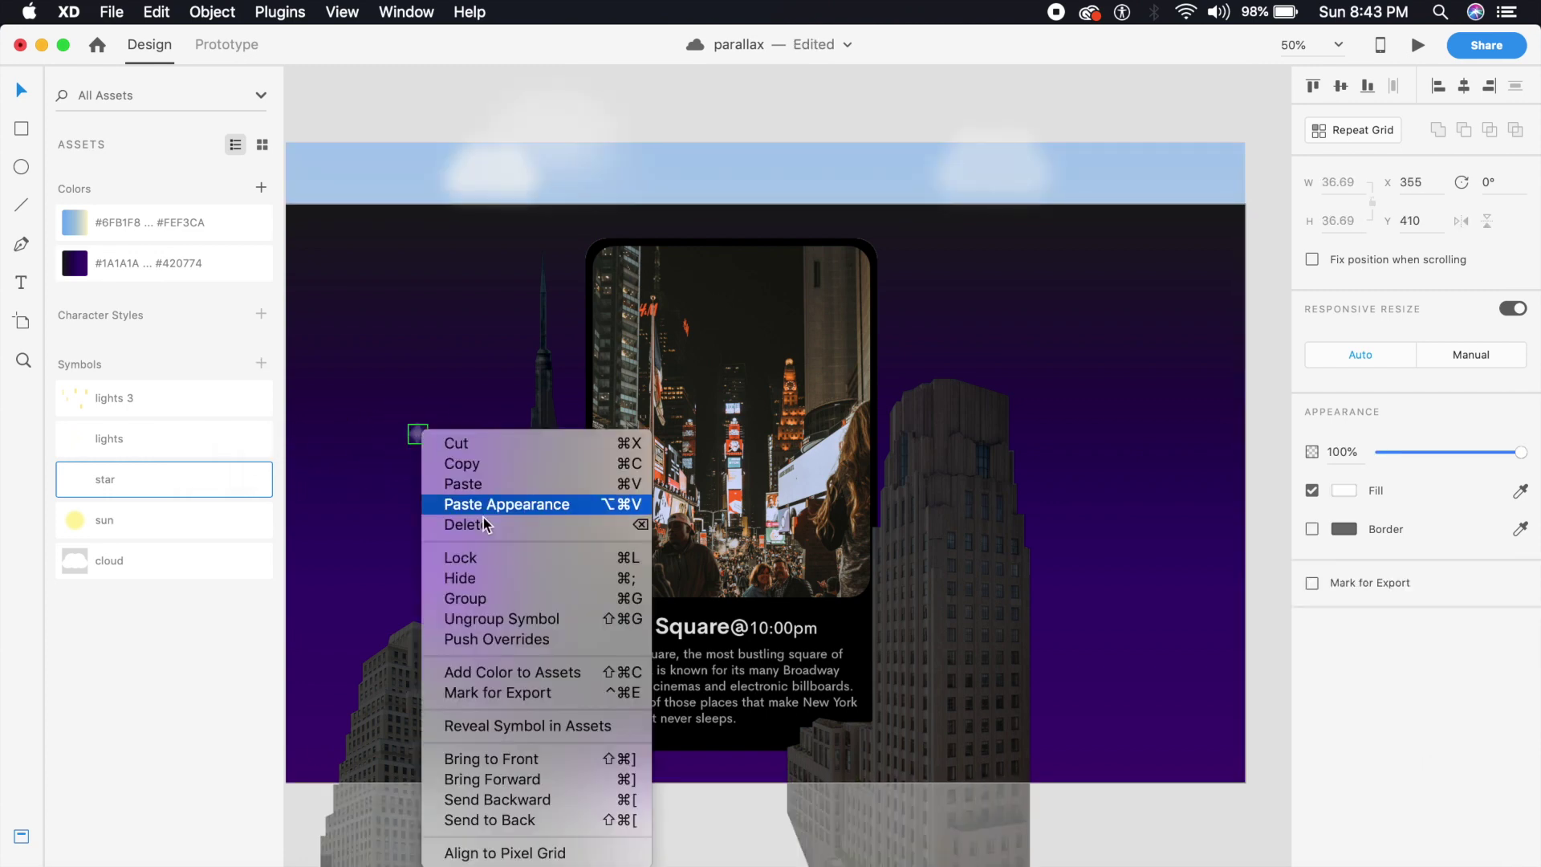
left_click(511, 621)
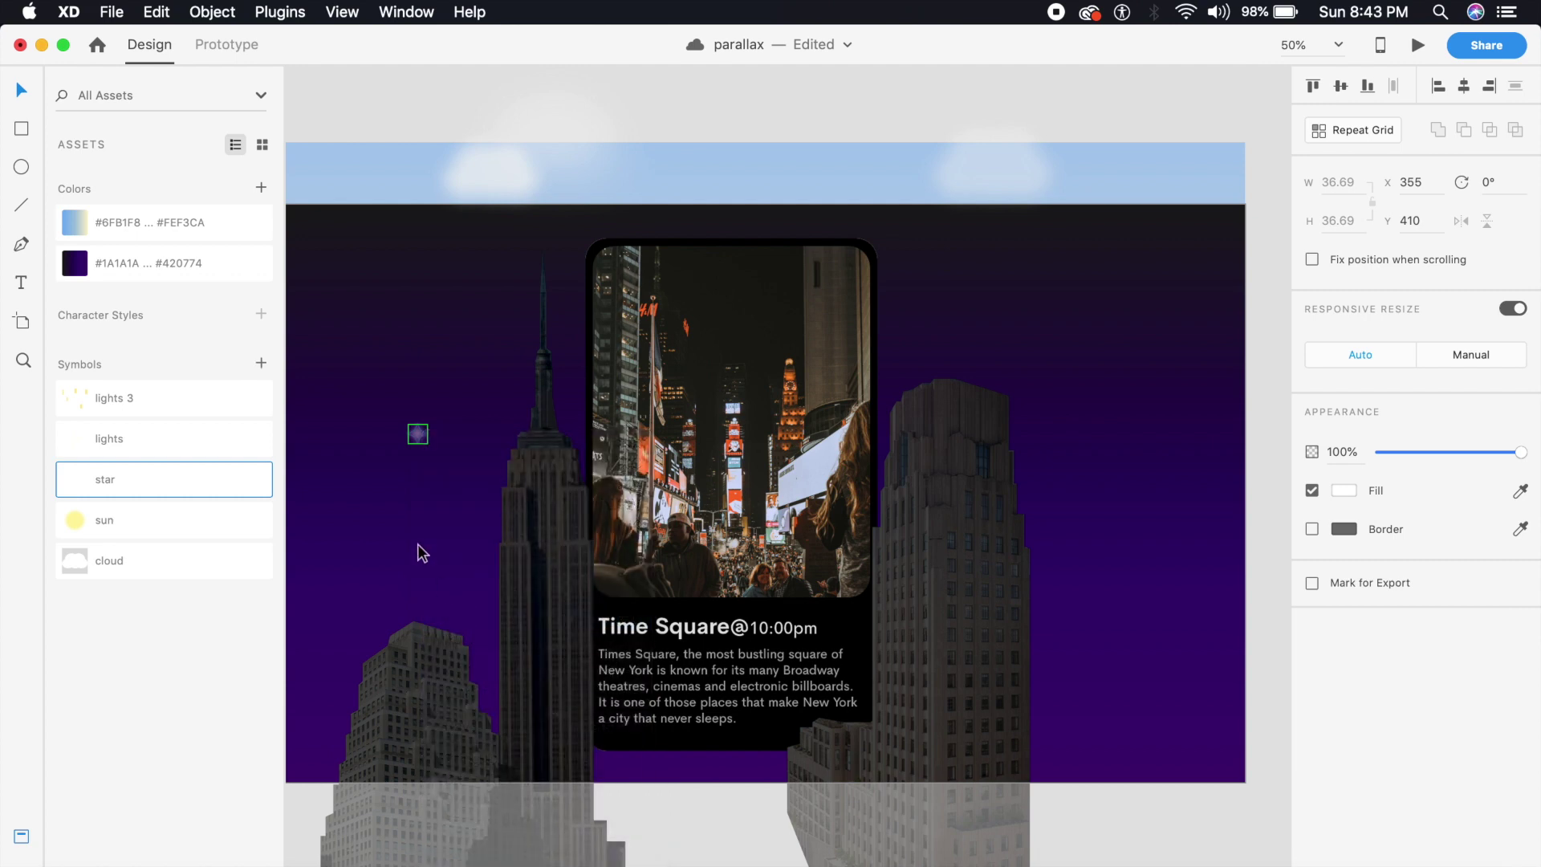
Distribute copies of the star in varying sizes across the night sky on both sides of the card
left_click(404, 527)
left_click(418, 438)
left_click_drag(415, 435, 994, 340)
left_click(504, 373)
left_click(1009, 360)
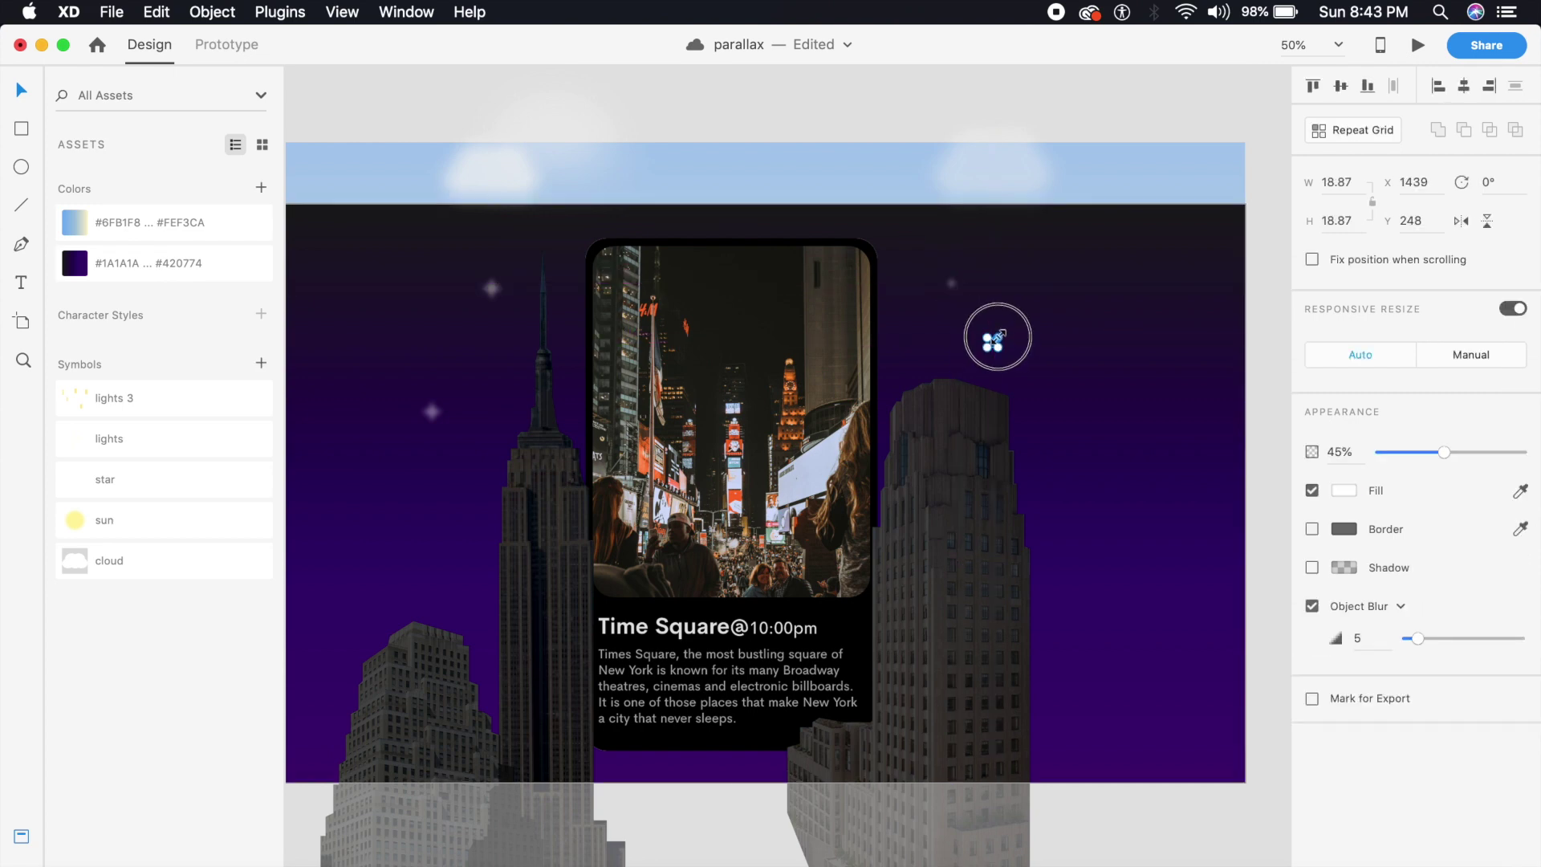
left_click(1013, 347)
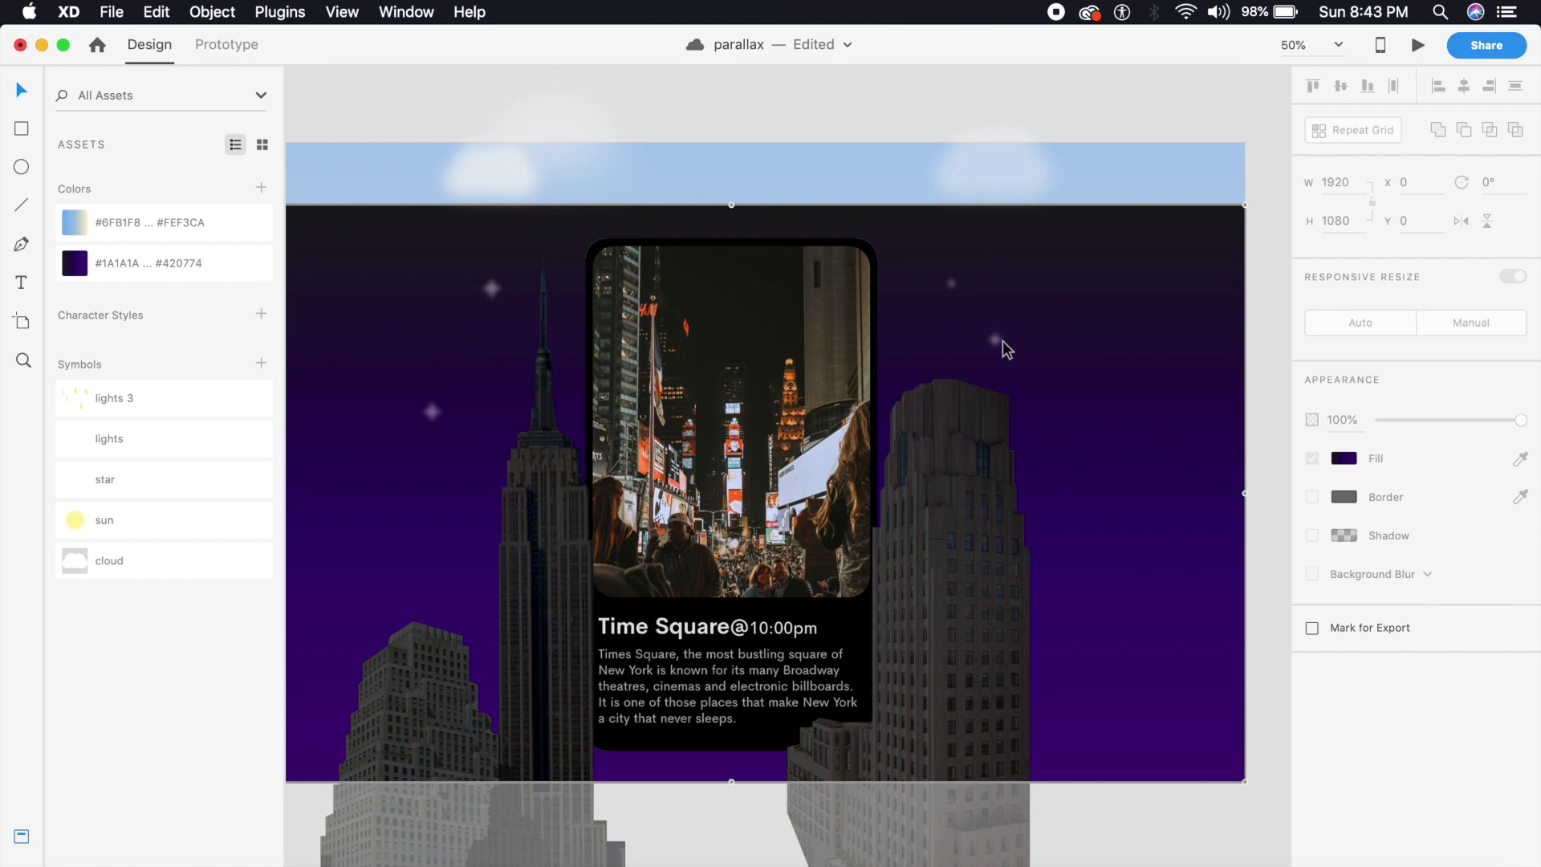
Add smaller star copies, about 14 px wide, beside the right-hand building, near the Empire State spire and right of the card
left_click_drag(999, 341, 1035, 416)
left_click(1046, 440)
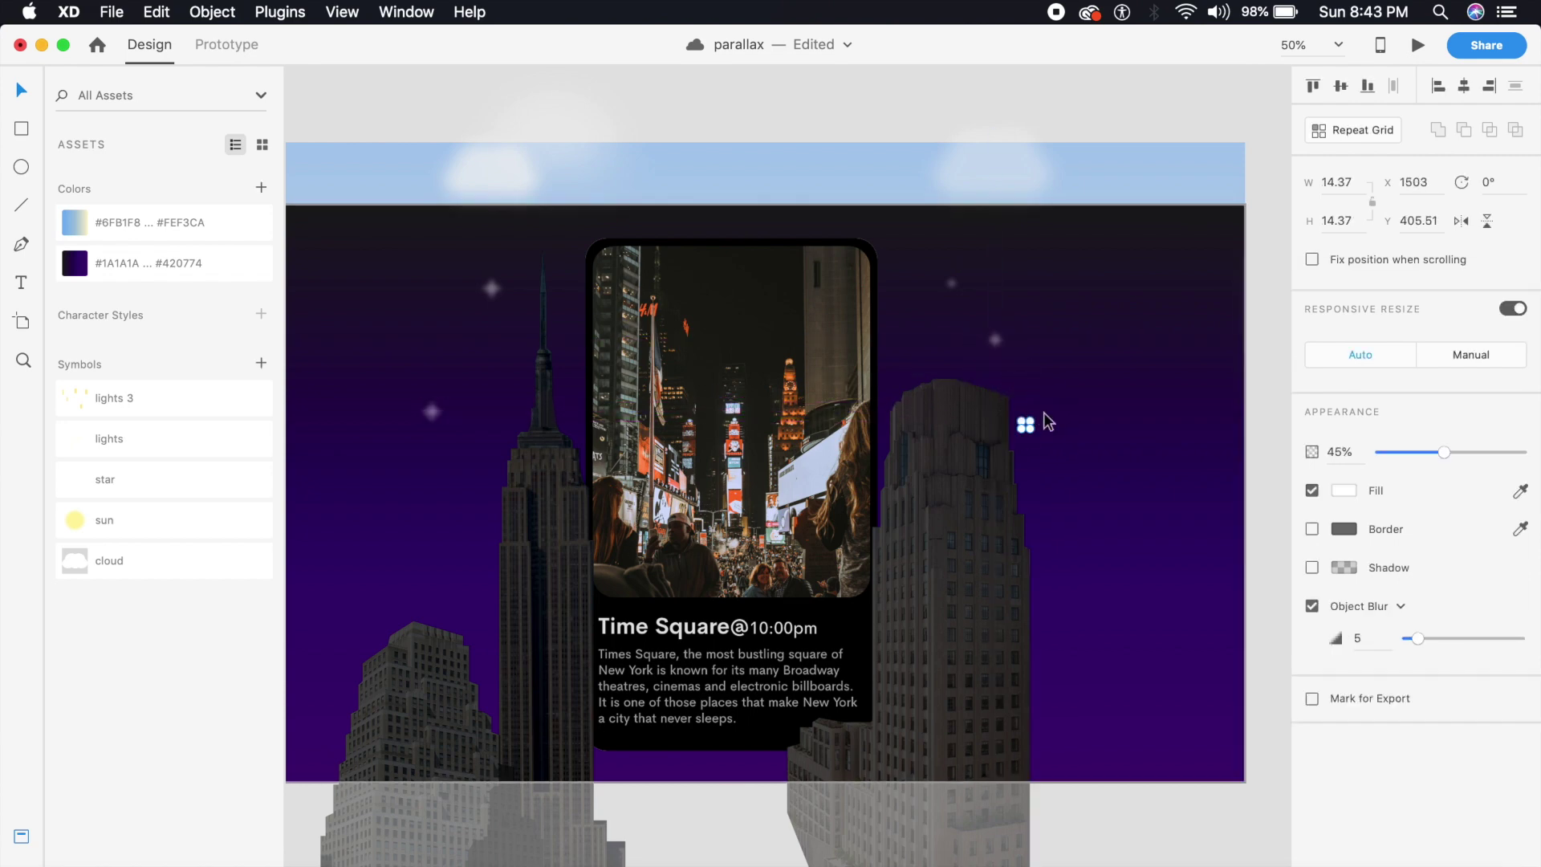
left_click_drag(1026, 427, 478, 349)
left_click(920, 324)
left_click(539, 330)
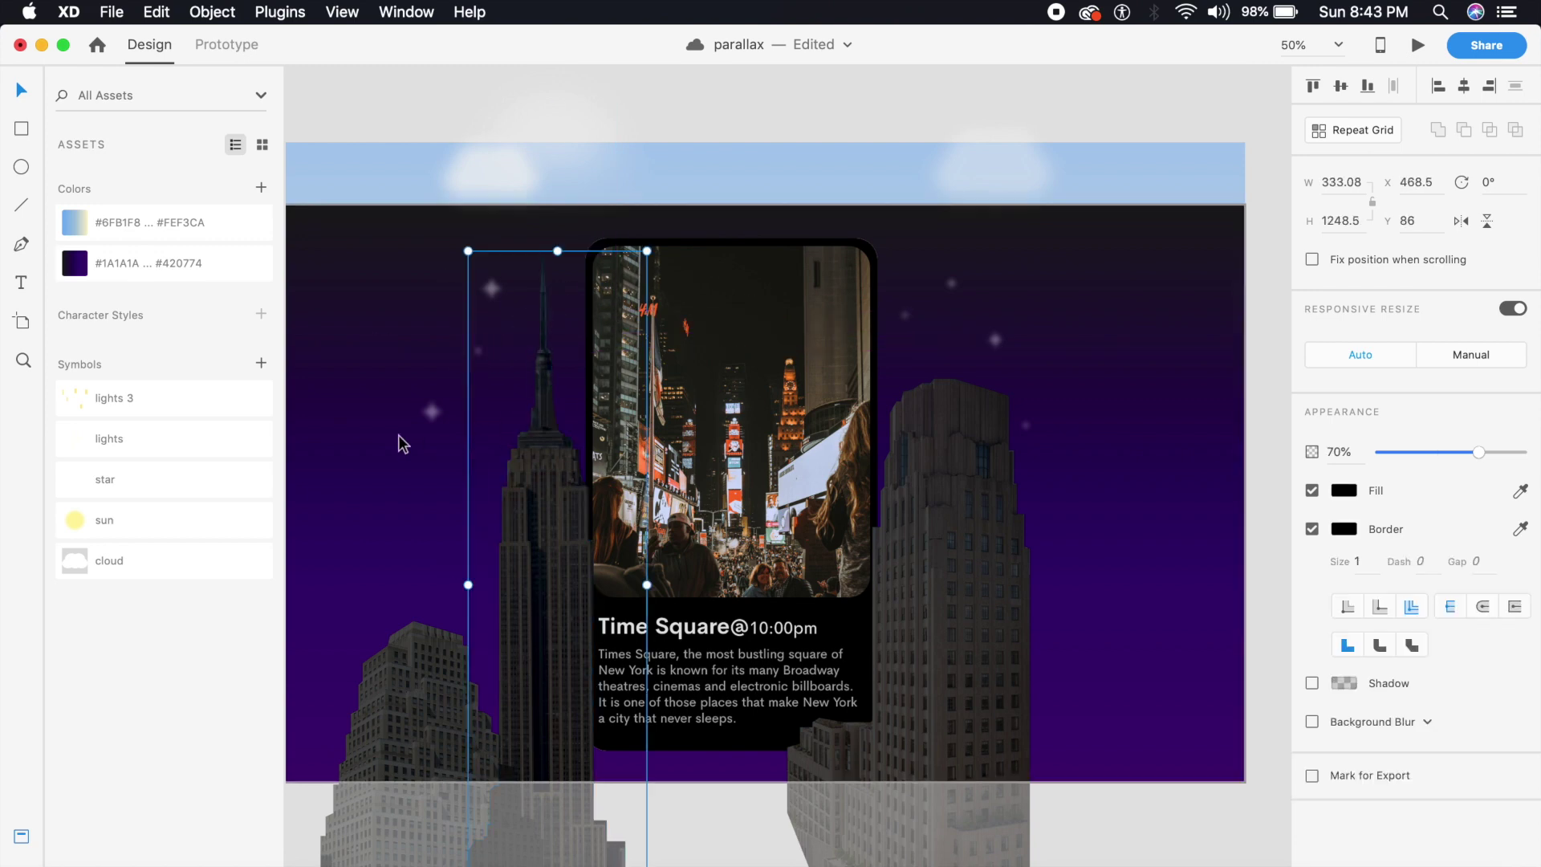
Duplicate a small star to the strip of night sky just above the card, near X 1121, Y 14
left_click(370, 305)
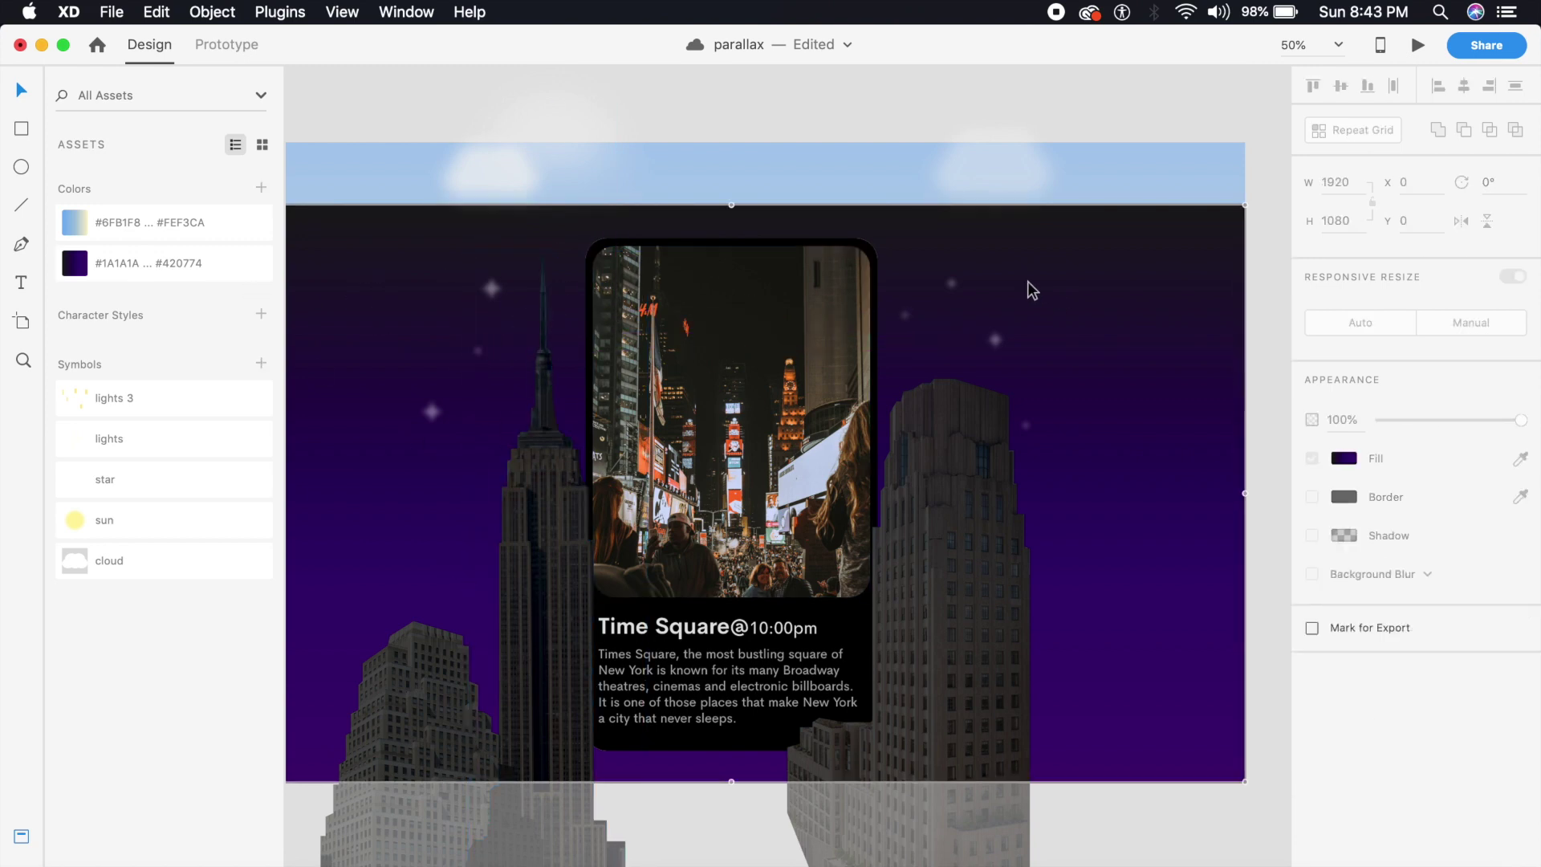
left_click_drag(954, 292, 822, 213)
left_click(944, 265)
left_click_drag(824, 221, 834, 237)
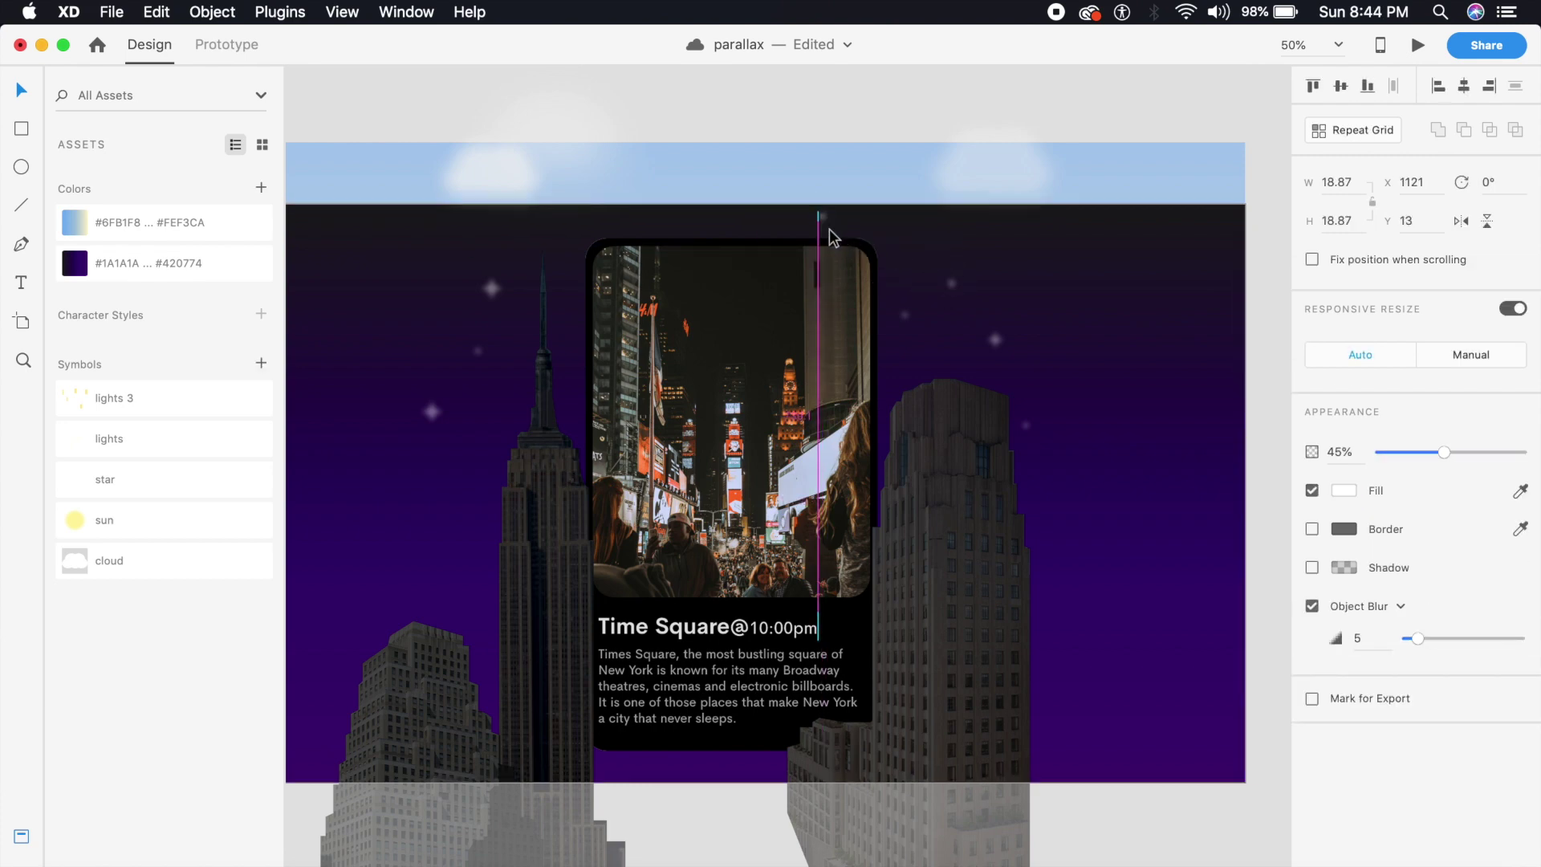
Select all the stars on the night artboard together and copy them
left_click(906, 317, "shift")
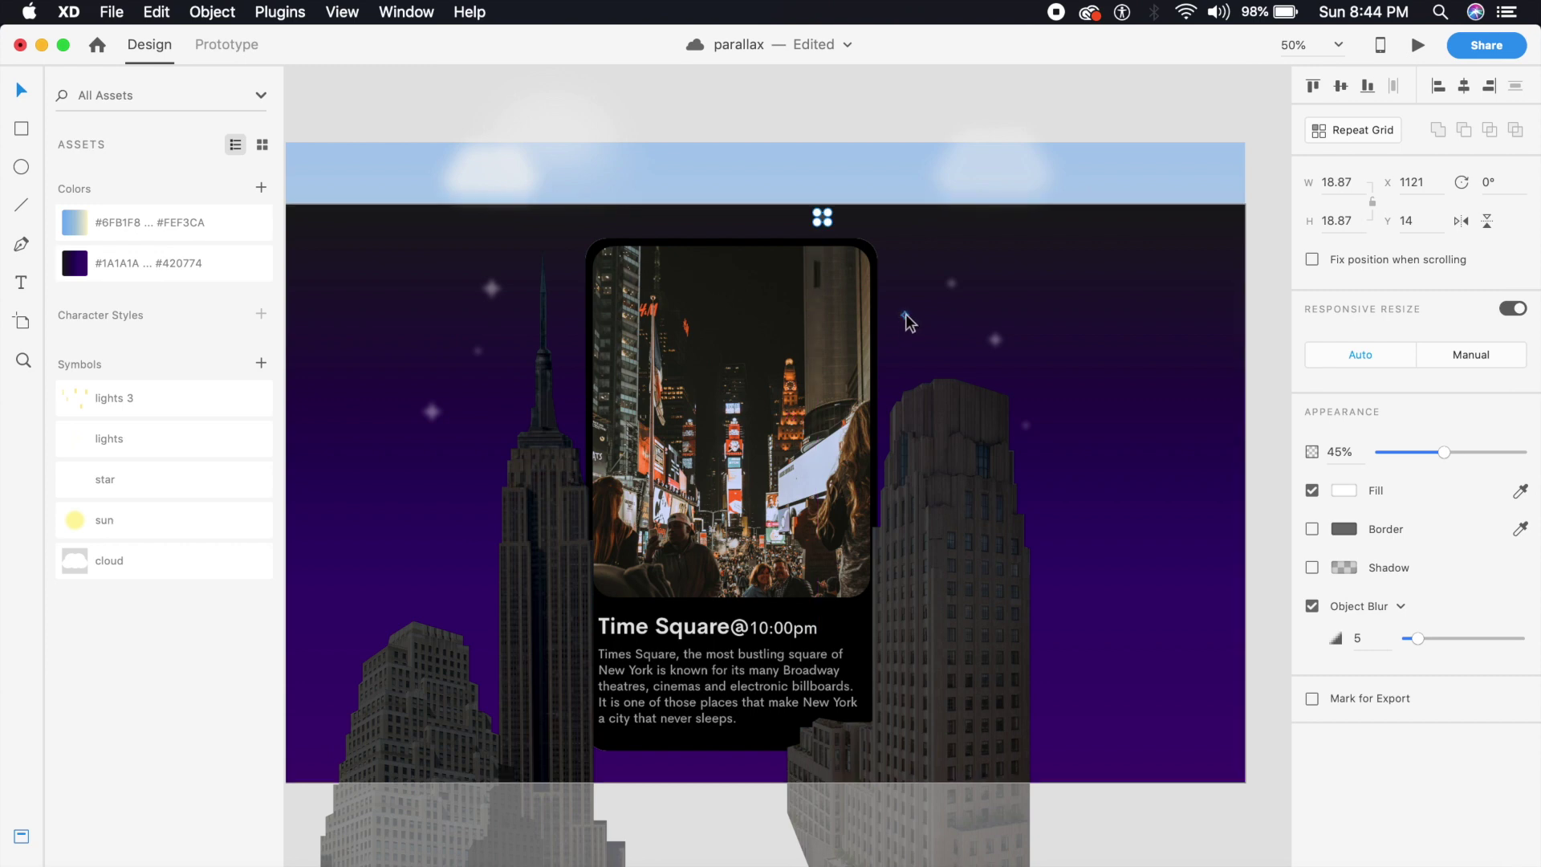
left_click(951, 284, "shift")
left_click(995, 340, "shift")
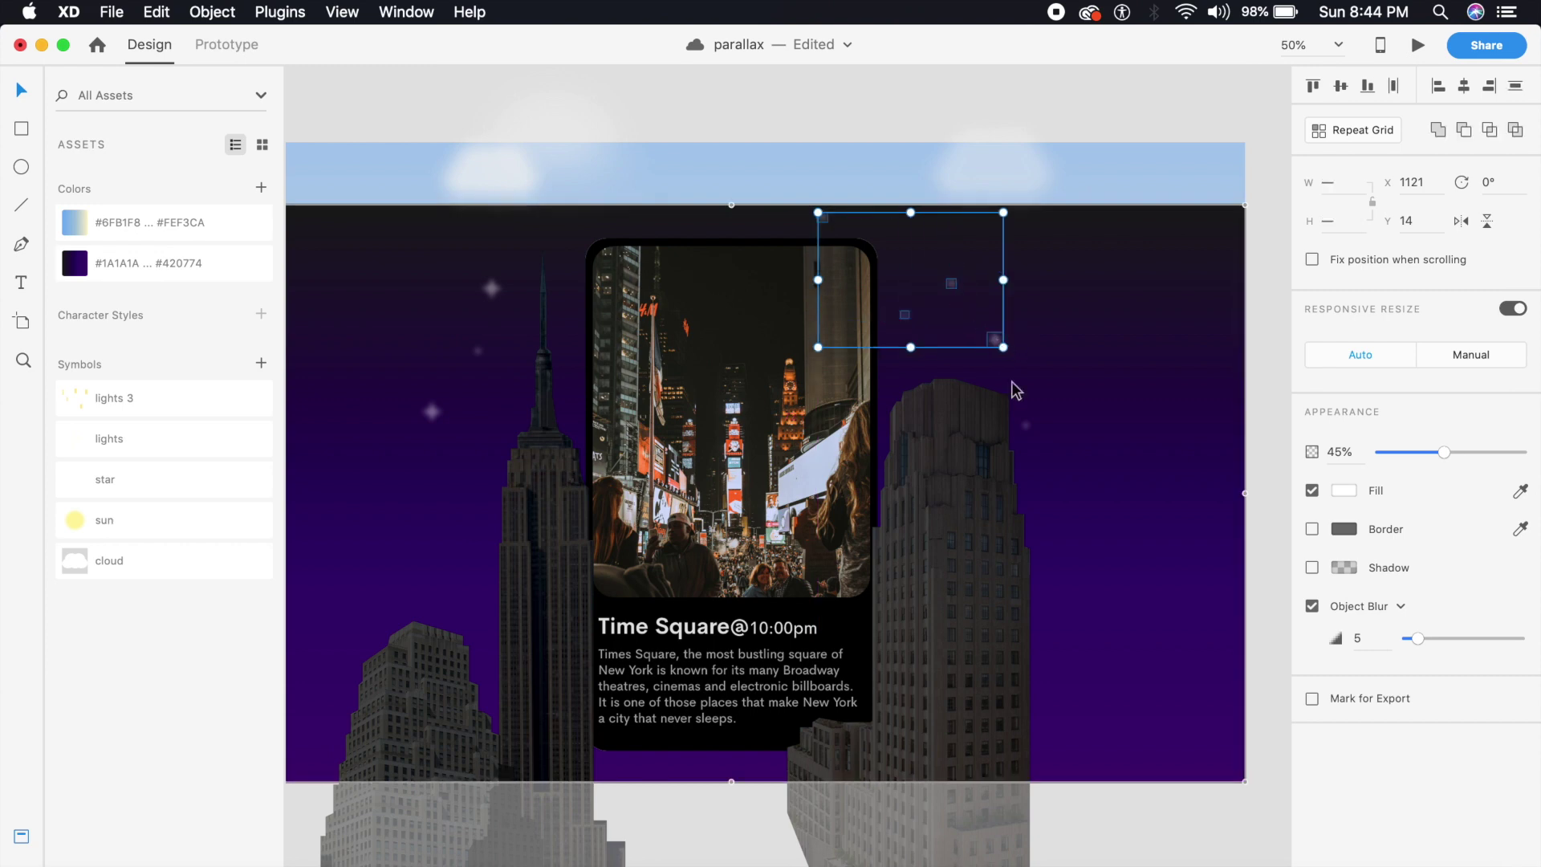
left_click(1026, 426, "shift")
left_click(478, 354, "shift")
left_click(496, 289, "shift")
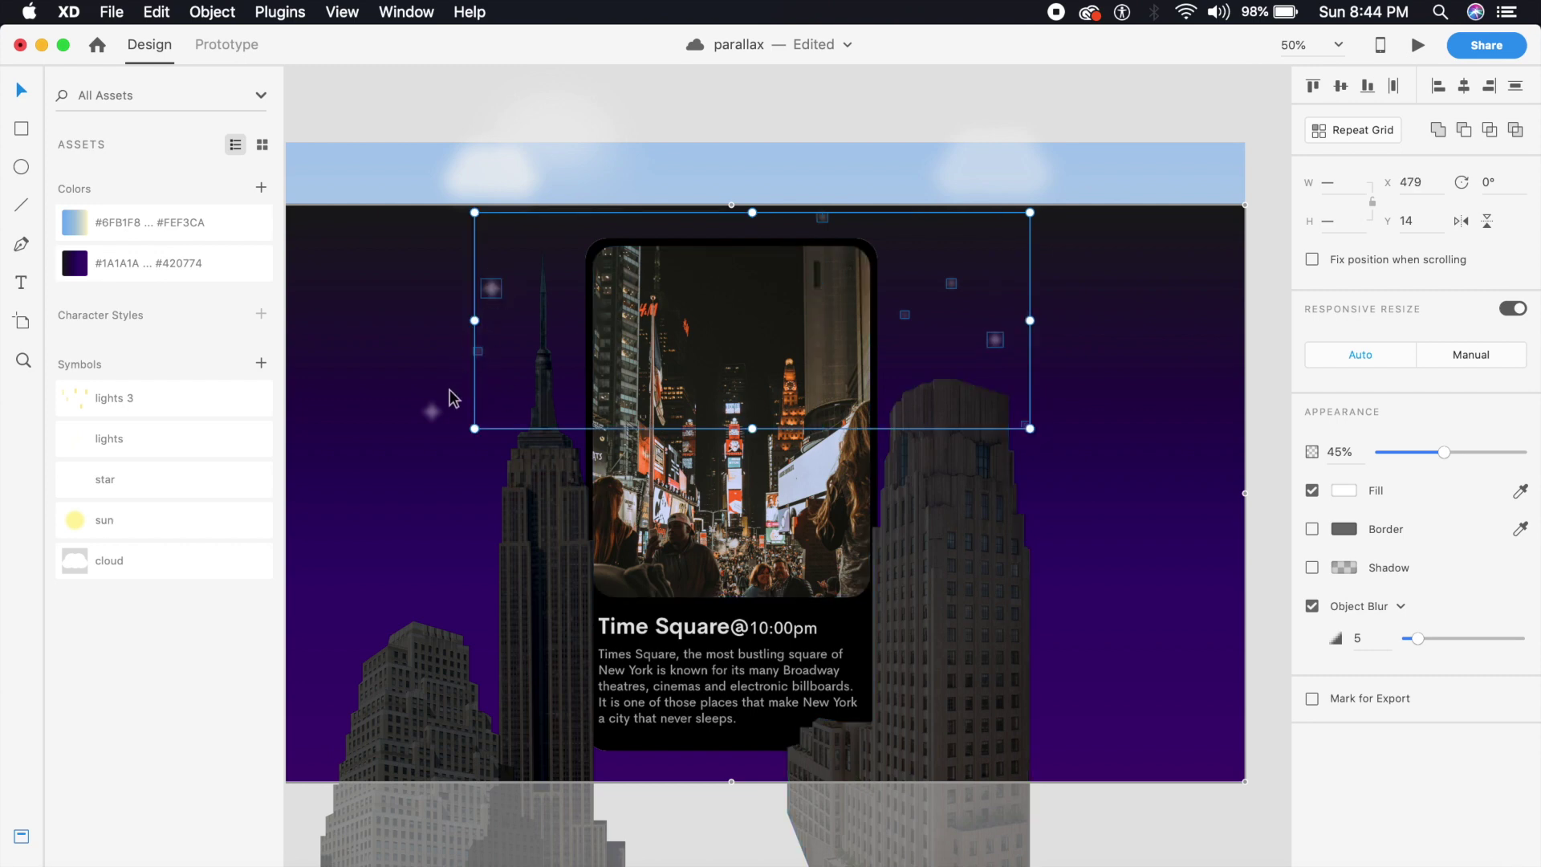
left_click(433, 414, "shift")
key("super+c")
Paste the copied stars onto the first page at their matching positions
left_click(375, 504)
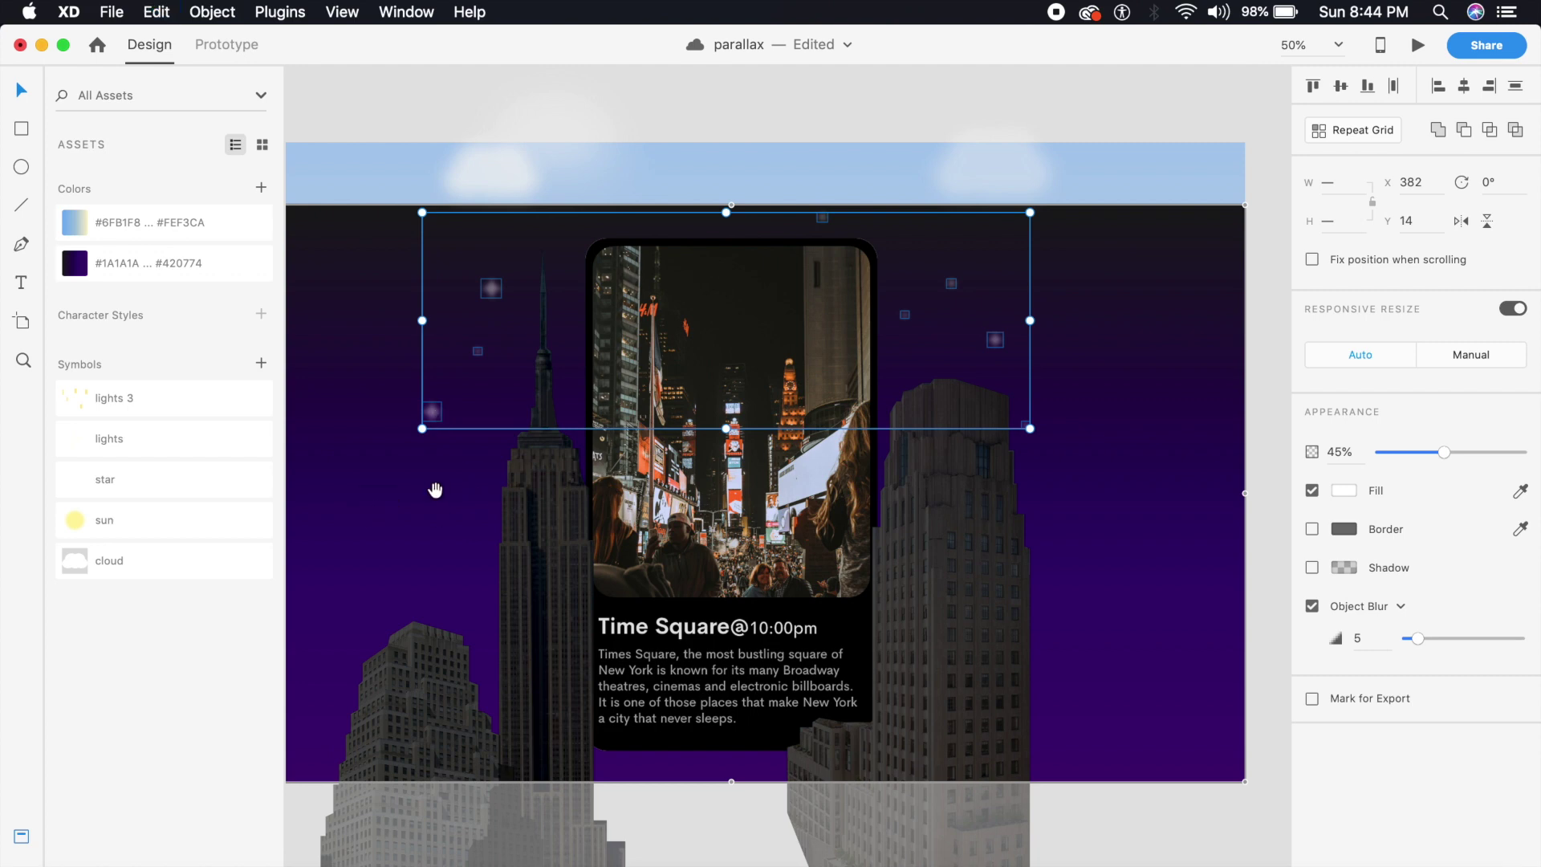
left_click_drag(435, 489, 803, 478)
left_click(530, 694)
left_click_drag(393, 667, 1104, 604)
scroll(1105, 603, "up", 2)
left_click(1132, 528)
key("super+v")
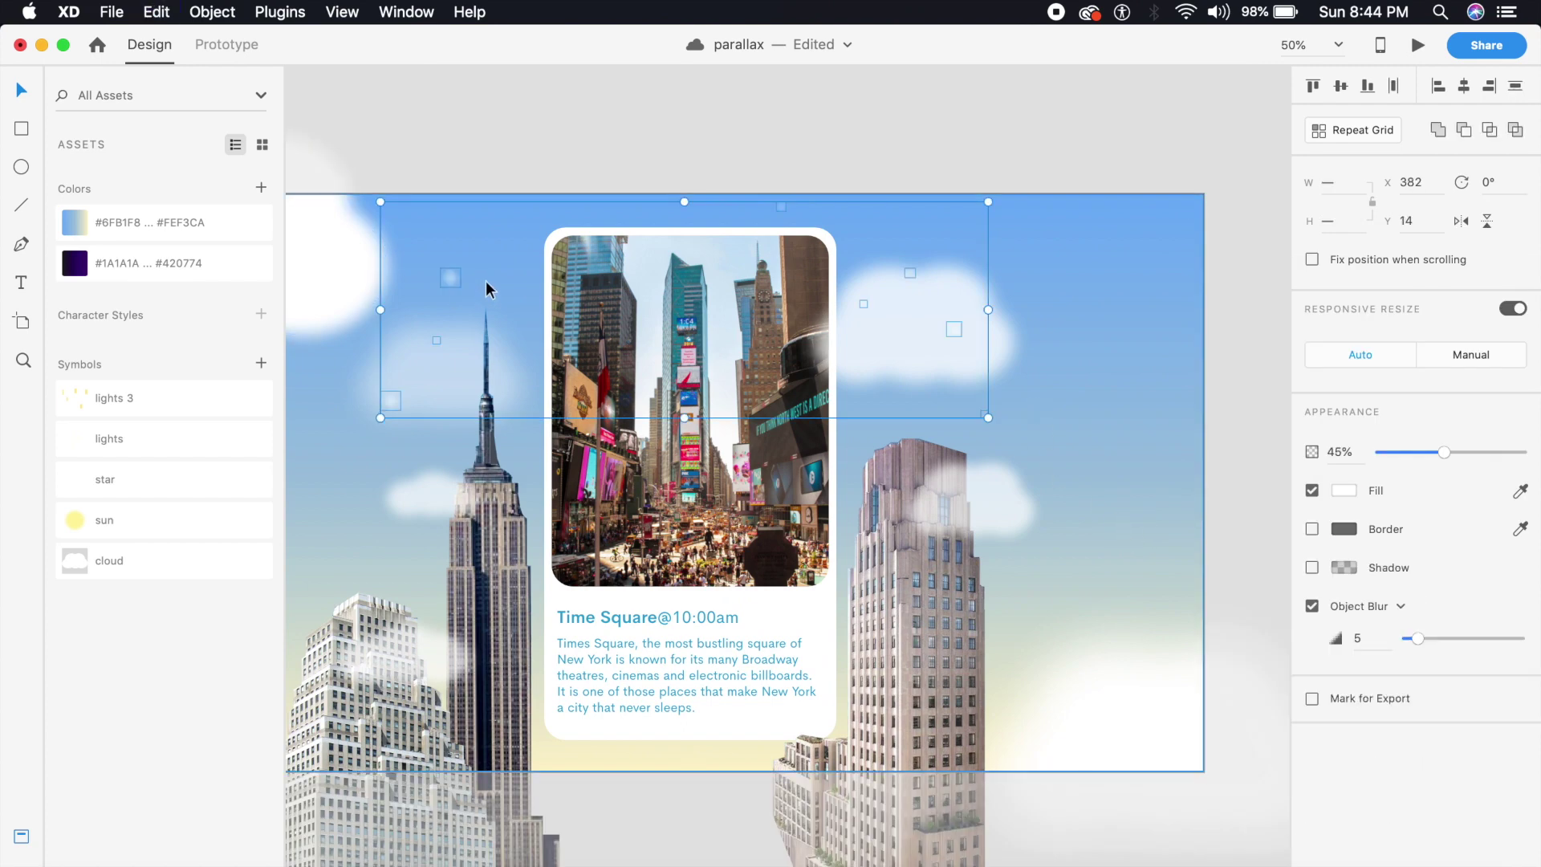
Try to move the pasted stars near the Empire State spire to new spots and undo each move
left_click(536, 251)
left_click_drag(483, 279, 604, 290)
key("super+z")
key("super+equal")
left_click_drag(621, 355, 623, 347)
scroll(623, 347, "up", 2)
scroll(622, 347, "left", 3)
left_click_drag(475, 219, 385, 423)
left_click(451, 307, "shift")
key("super+z")
Move the first-page star above the card straight down over the photo, to X 1121, Y 91
left_click(526, 219)
left_click(431, 447)
left_click_drag(560, 439, 312, 489)
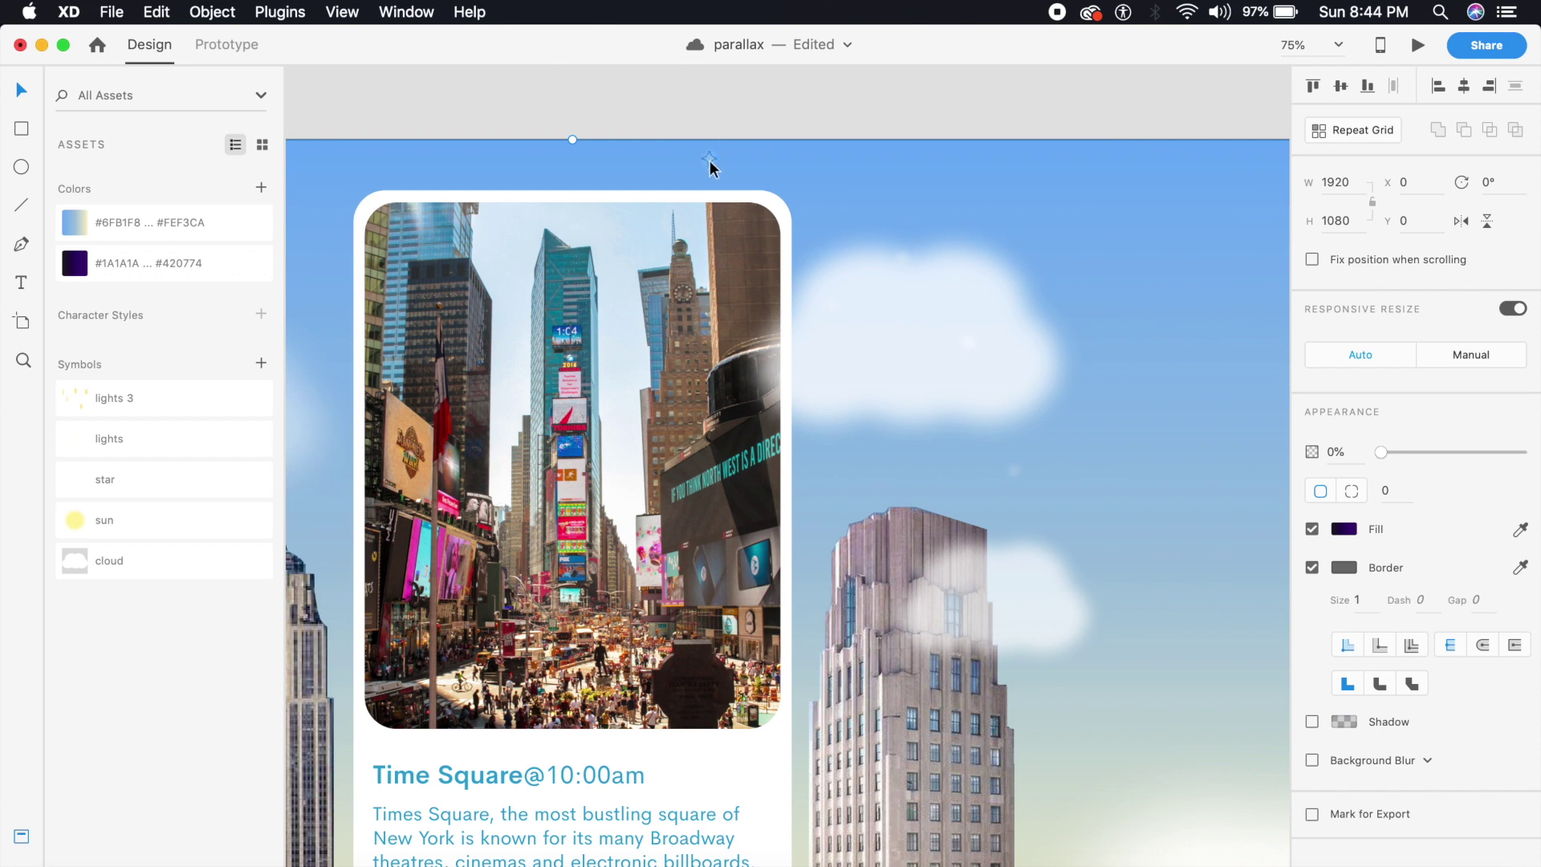
left_click_drag(710, 159, 712, 168)
left_click(828, 147)
left_click_drag(710, 162, 710, 213)
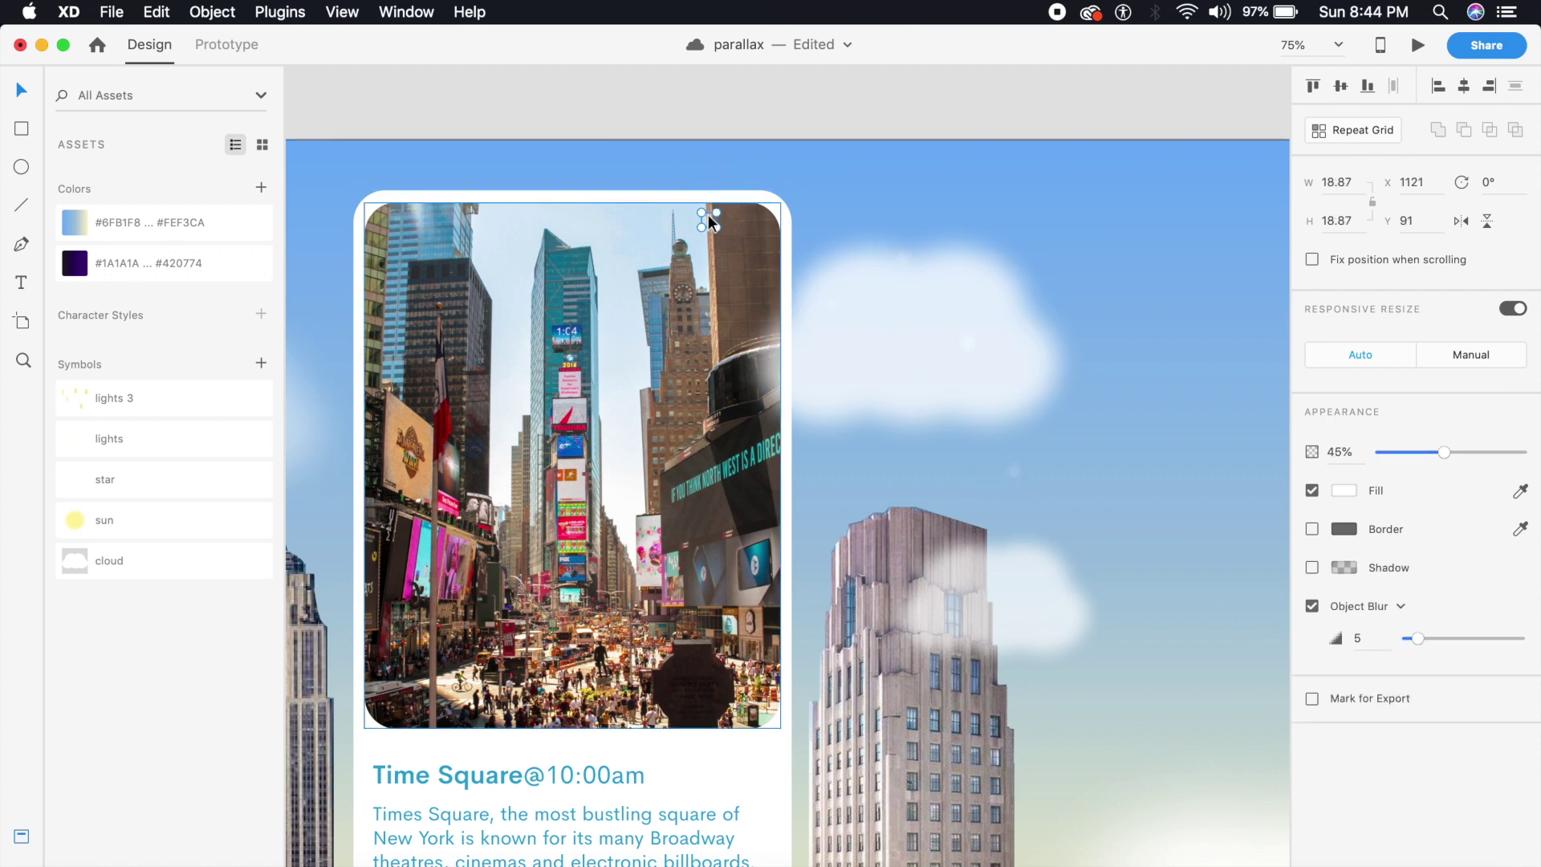
Lower the two first-page stars beside the card, one toward the tower's roof and the other over the cloud at X 1439, Y 271.39
left_click(1013, 470, "shift")
left_click_drag(1013, 470, 1008, 502)
left_click_drag(967, 345, 966, 368)
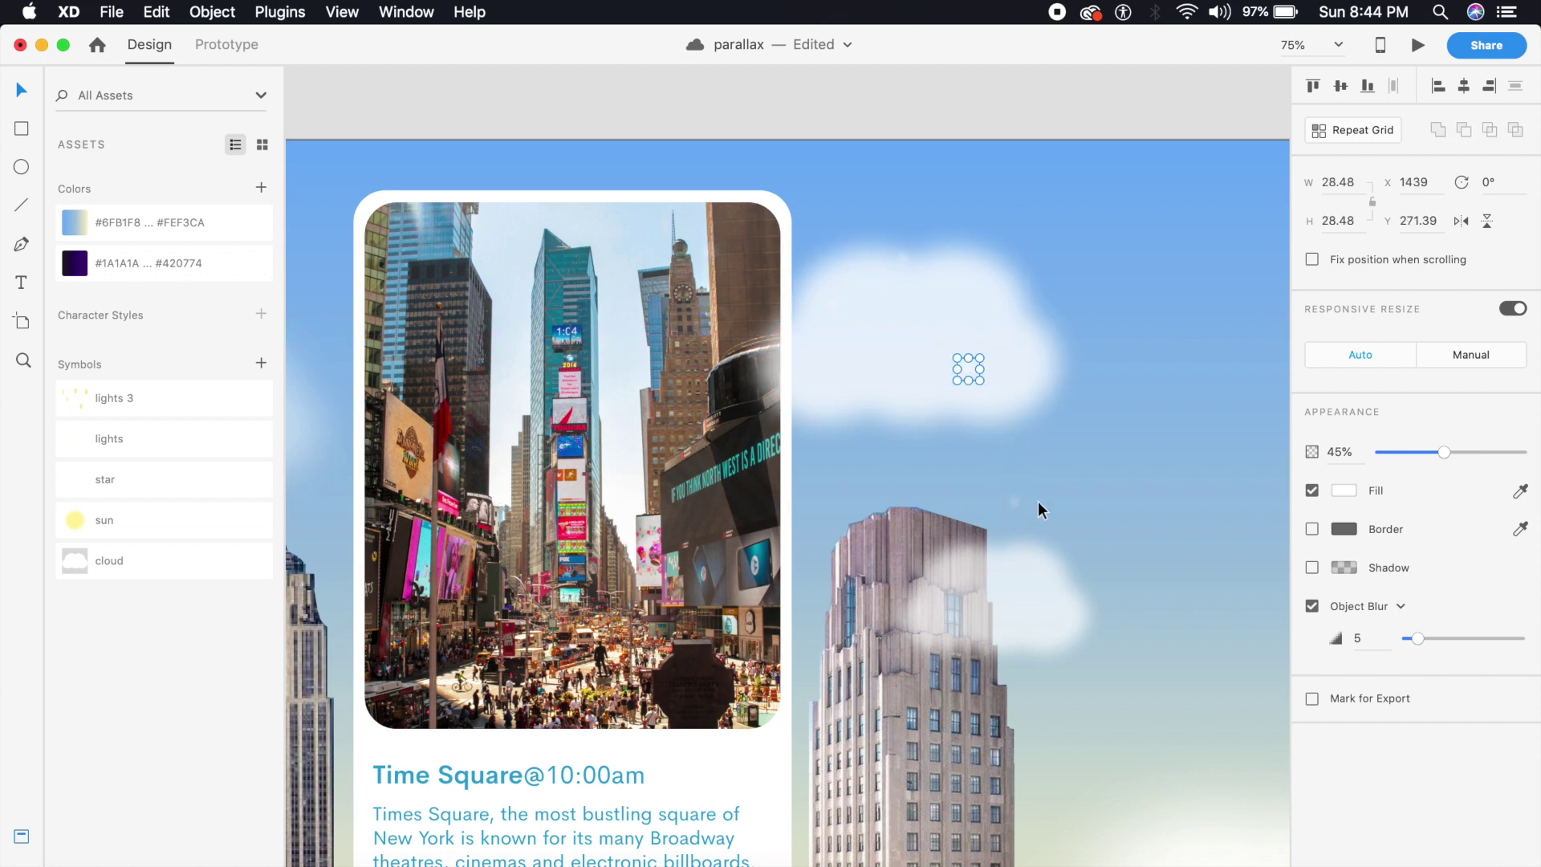
Select the repositioned stars together with those around the Empire State spire on the first page and reduce their opacity to 0%
left_click(1013, 504, "shift")
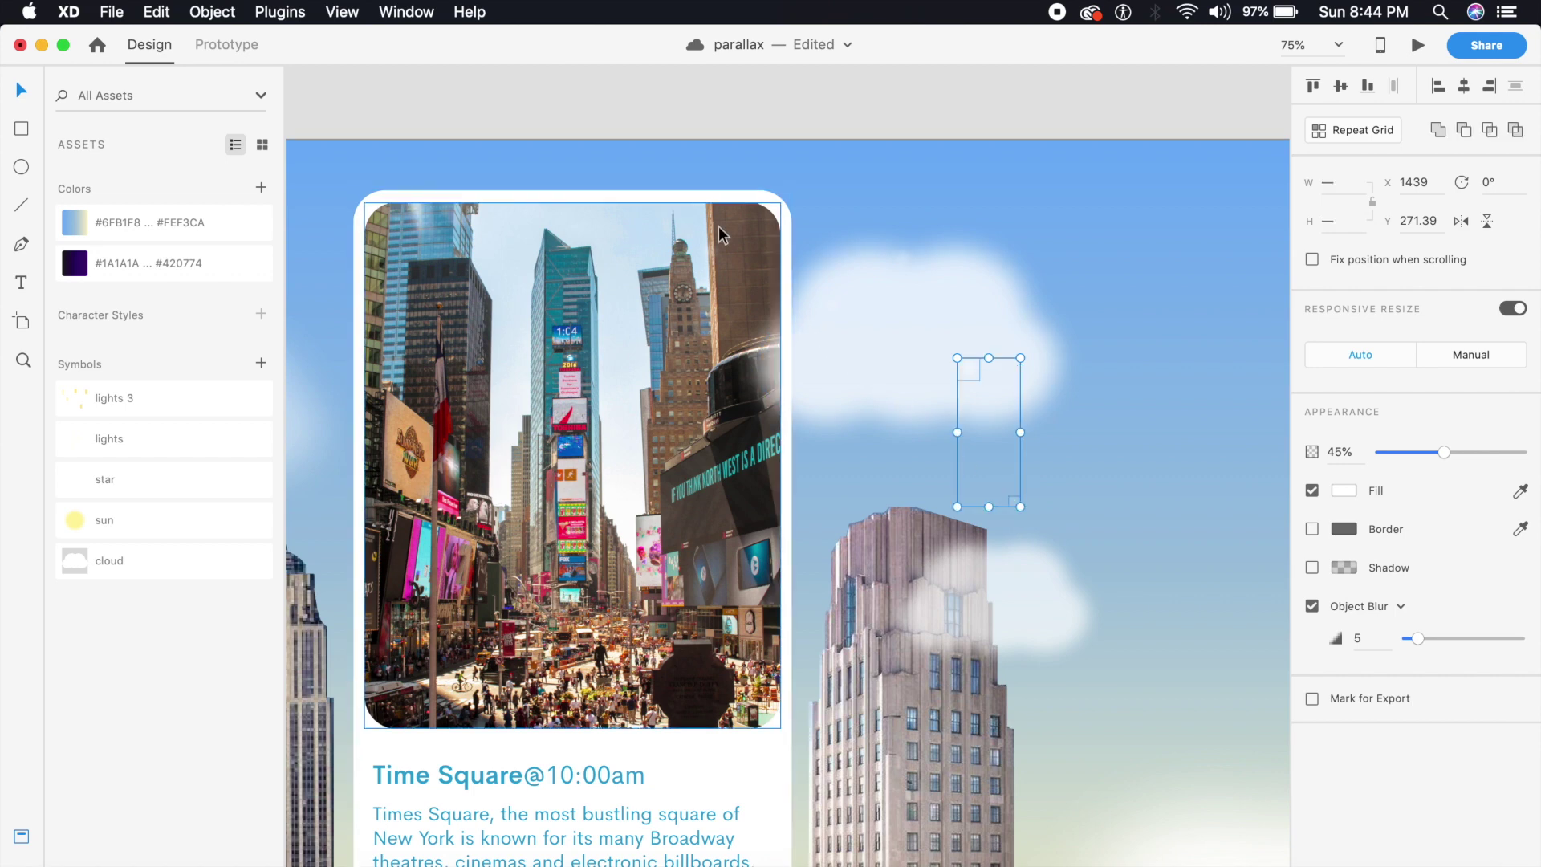
key("super+minus")
left_click_drag(728, 262, 754, 286)
left_click(493, 388, "shift")
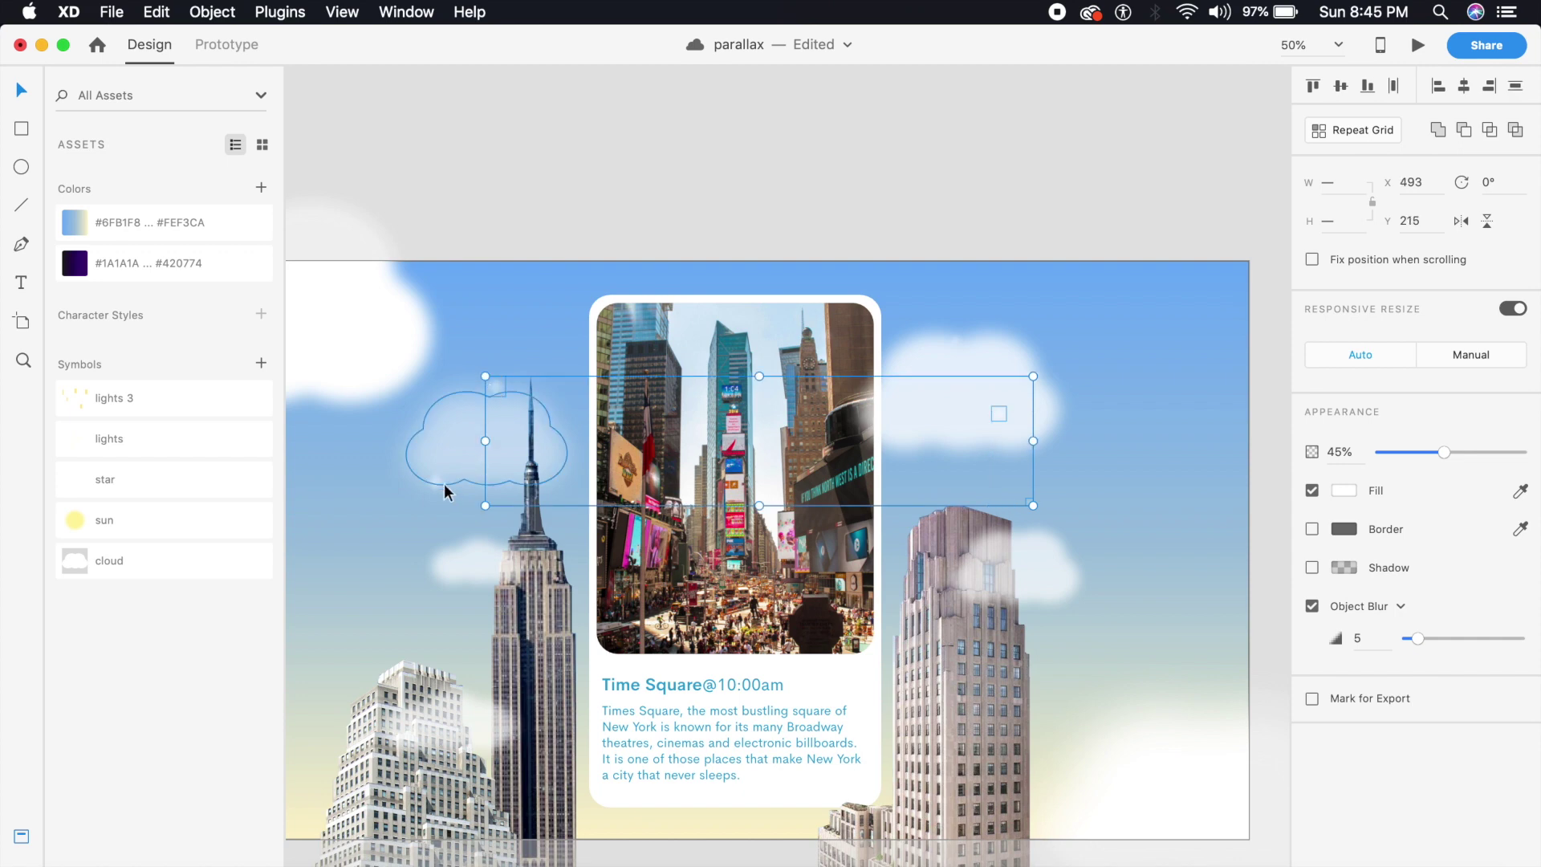
left_click(434, 484, "shift")
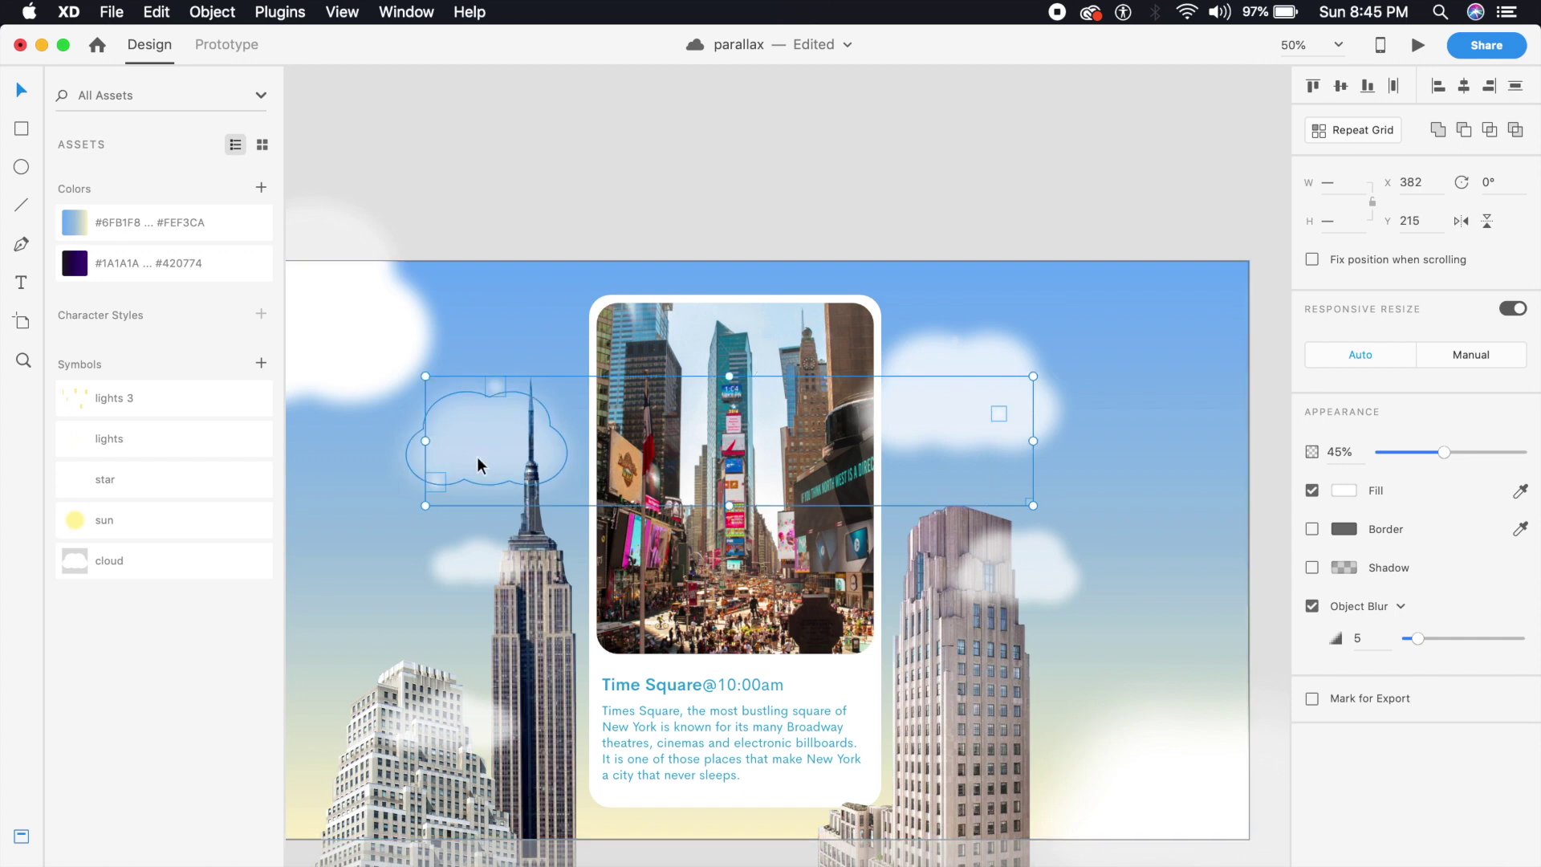
left_click_drag(1445, 451, 1380, 452)
left_click(956, 339)
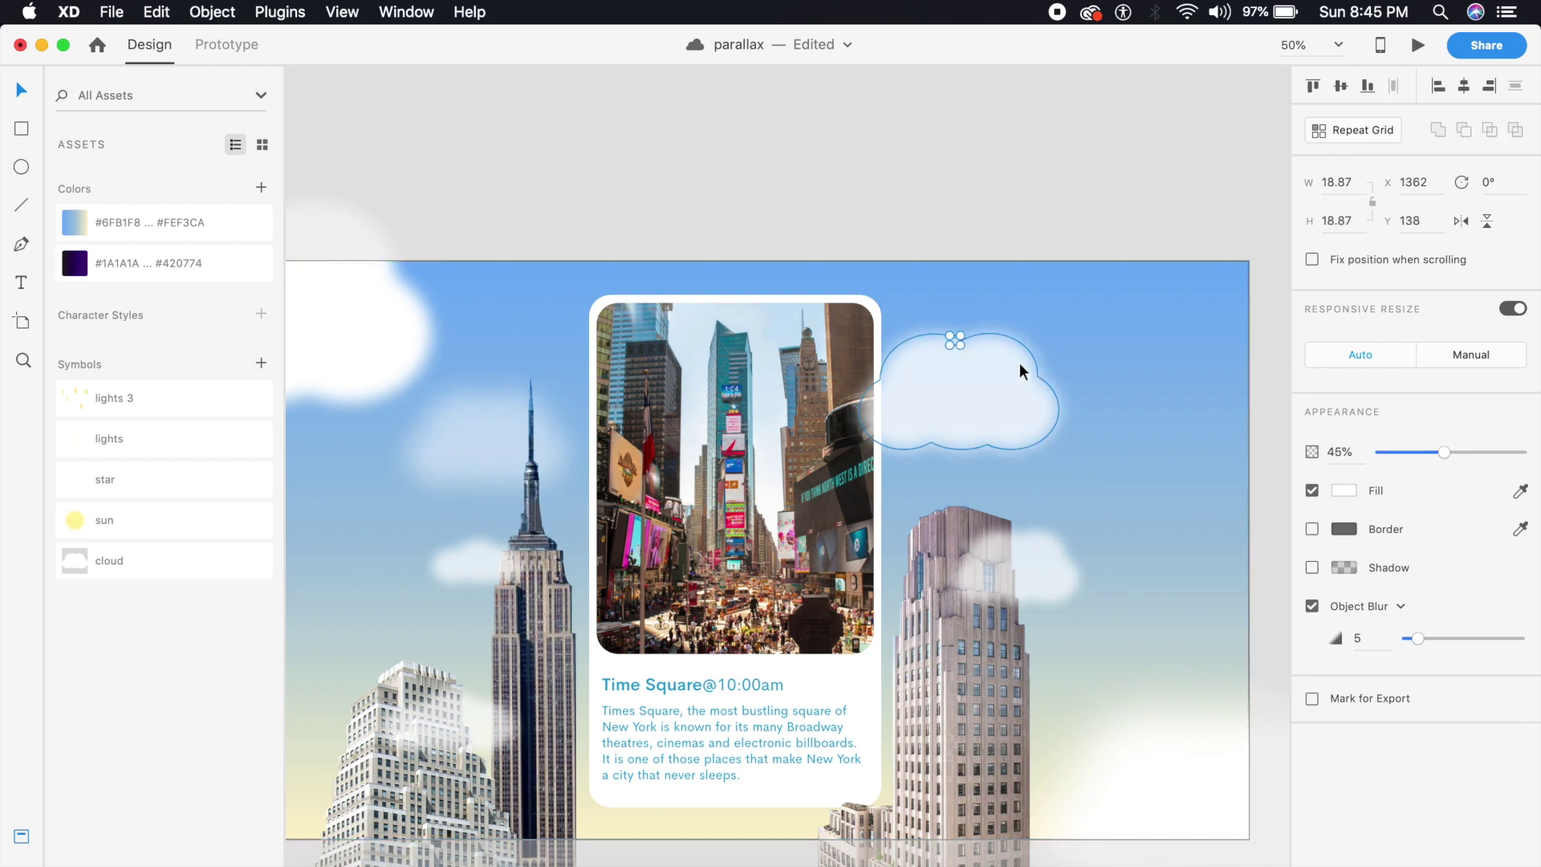
left_click(1108, 452)
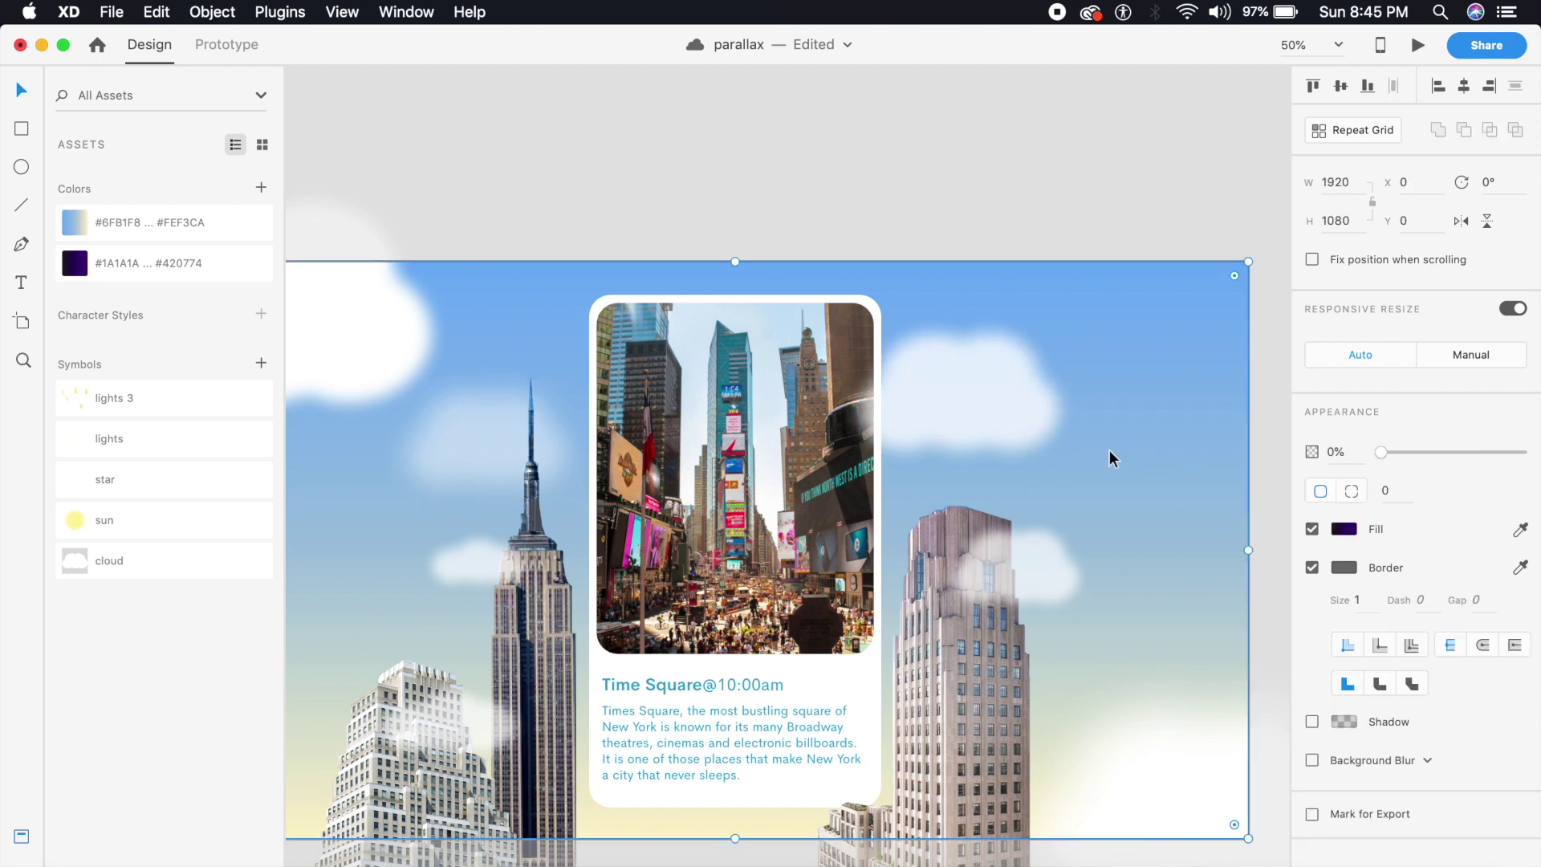
Save the document and place the lights symbol over the Empire State Building on the night artboard at X 526, Y 520
key("super+minus")
left_click(1135, 455)
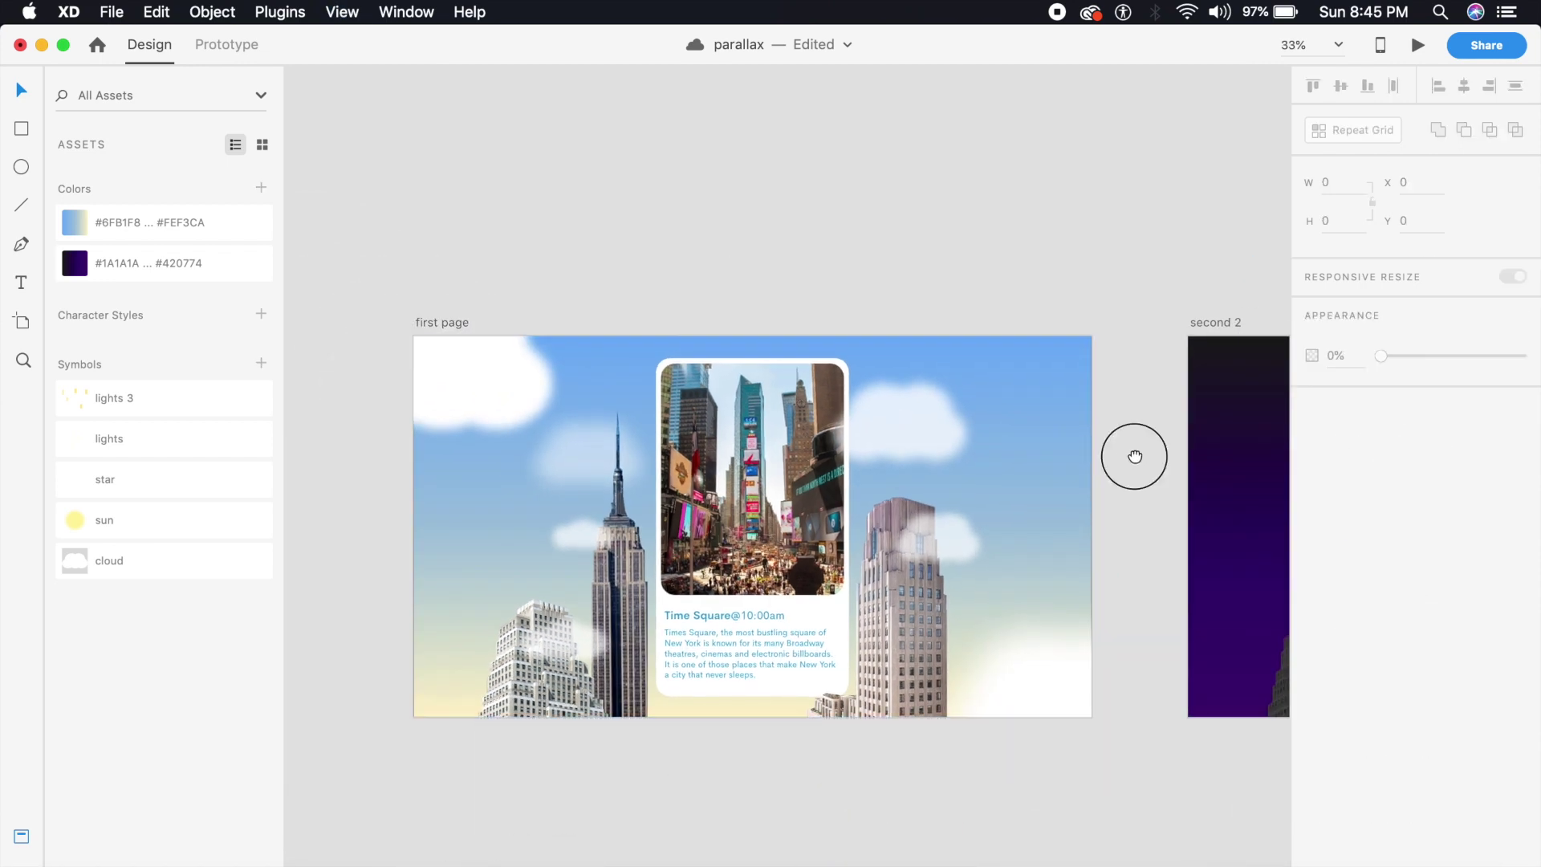
scroll(755, 517, "right", 10)
key("super+plus")
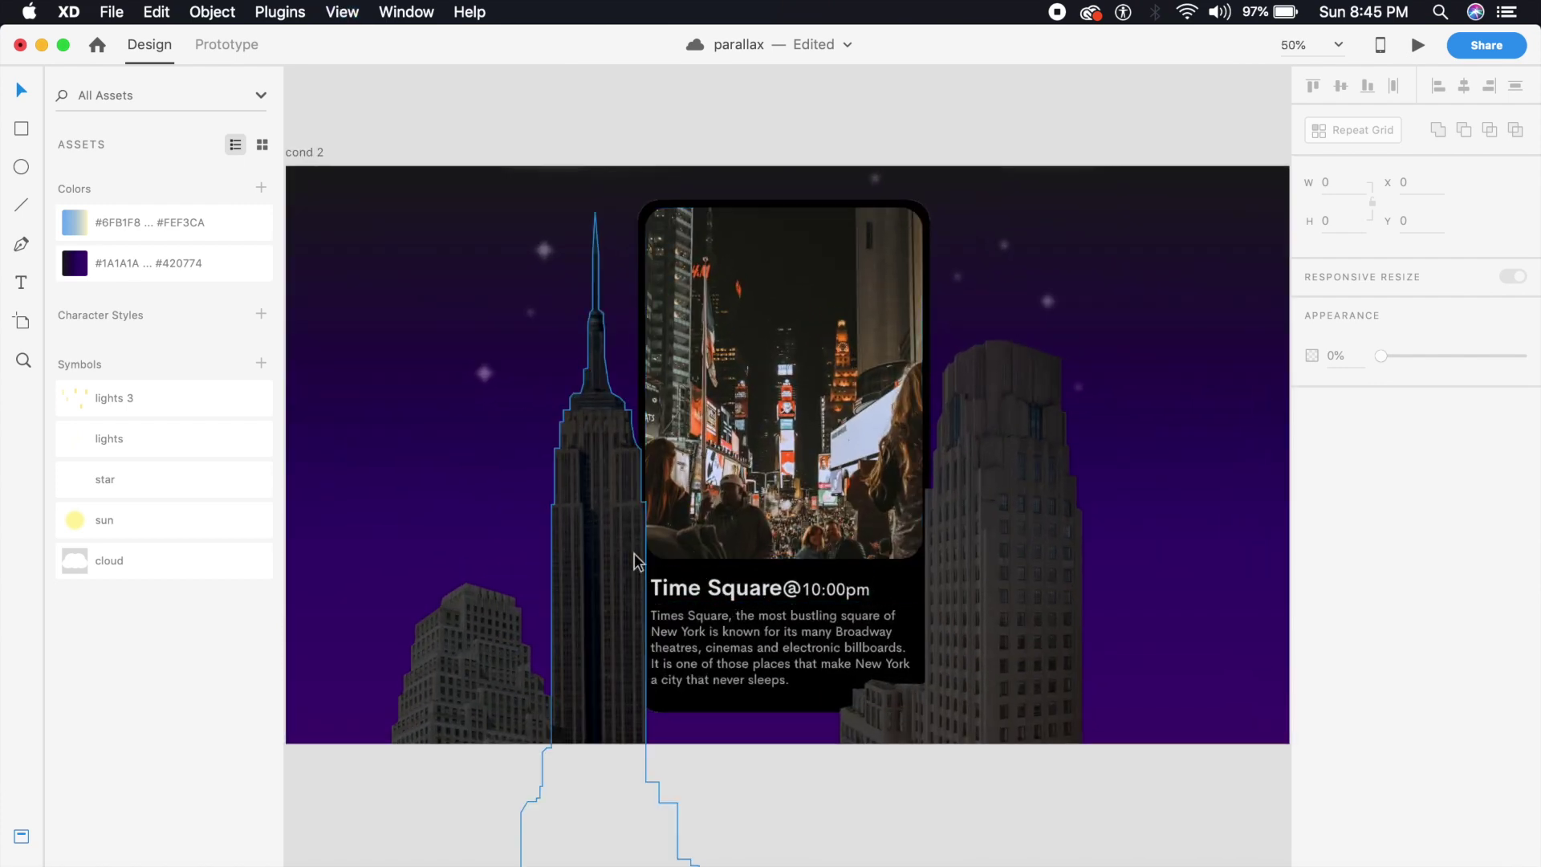
key("super+s")
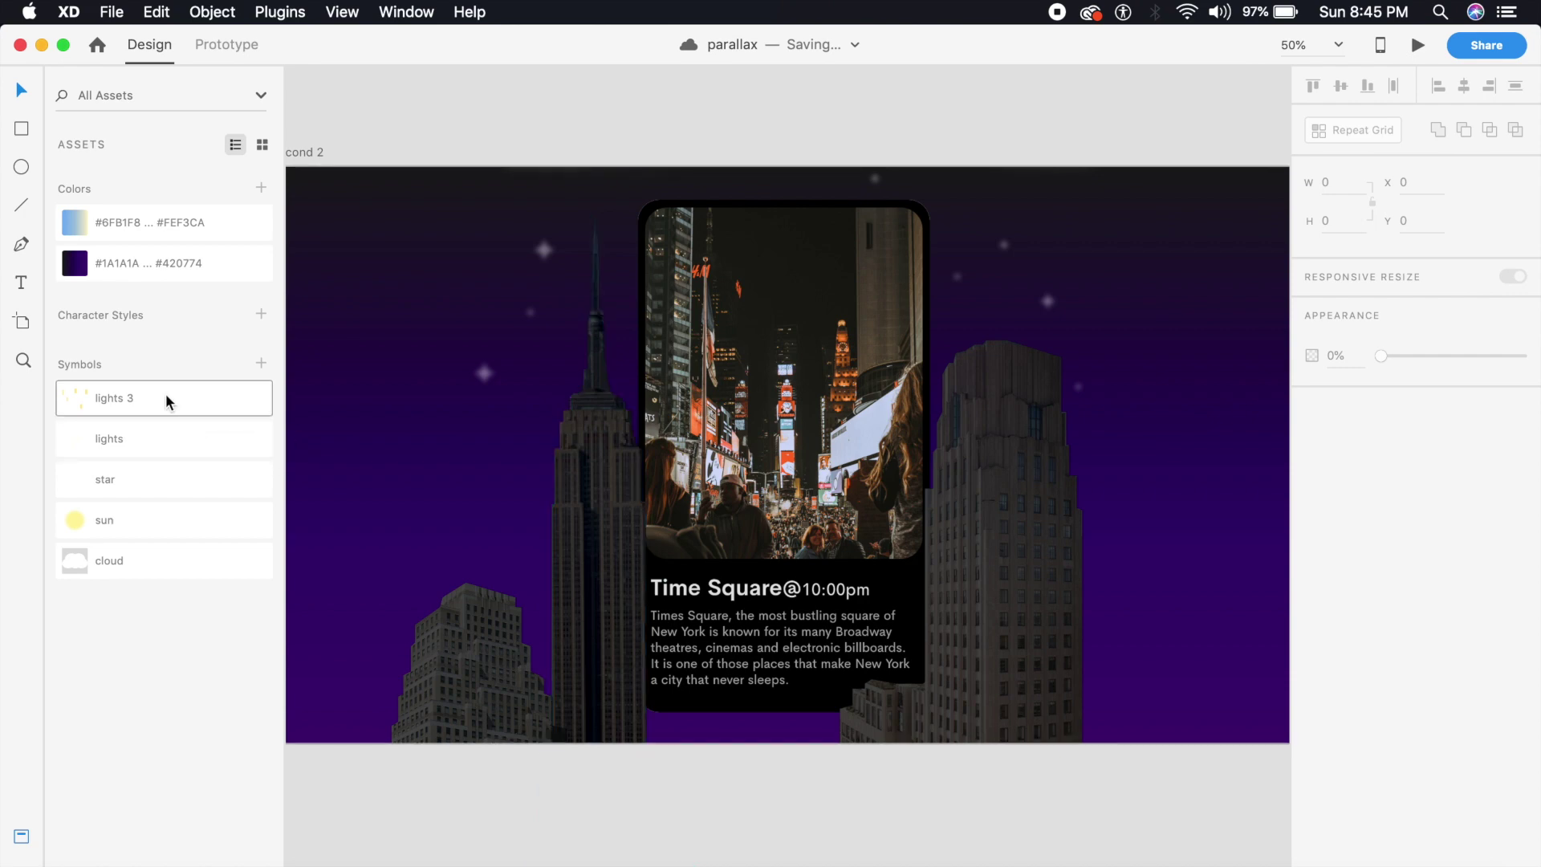
left_click_drag(190, 440, 561, 527)
key("super+equal")
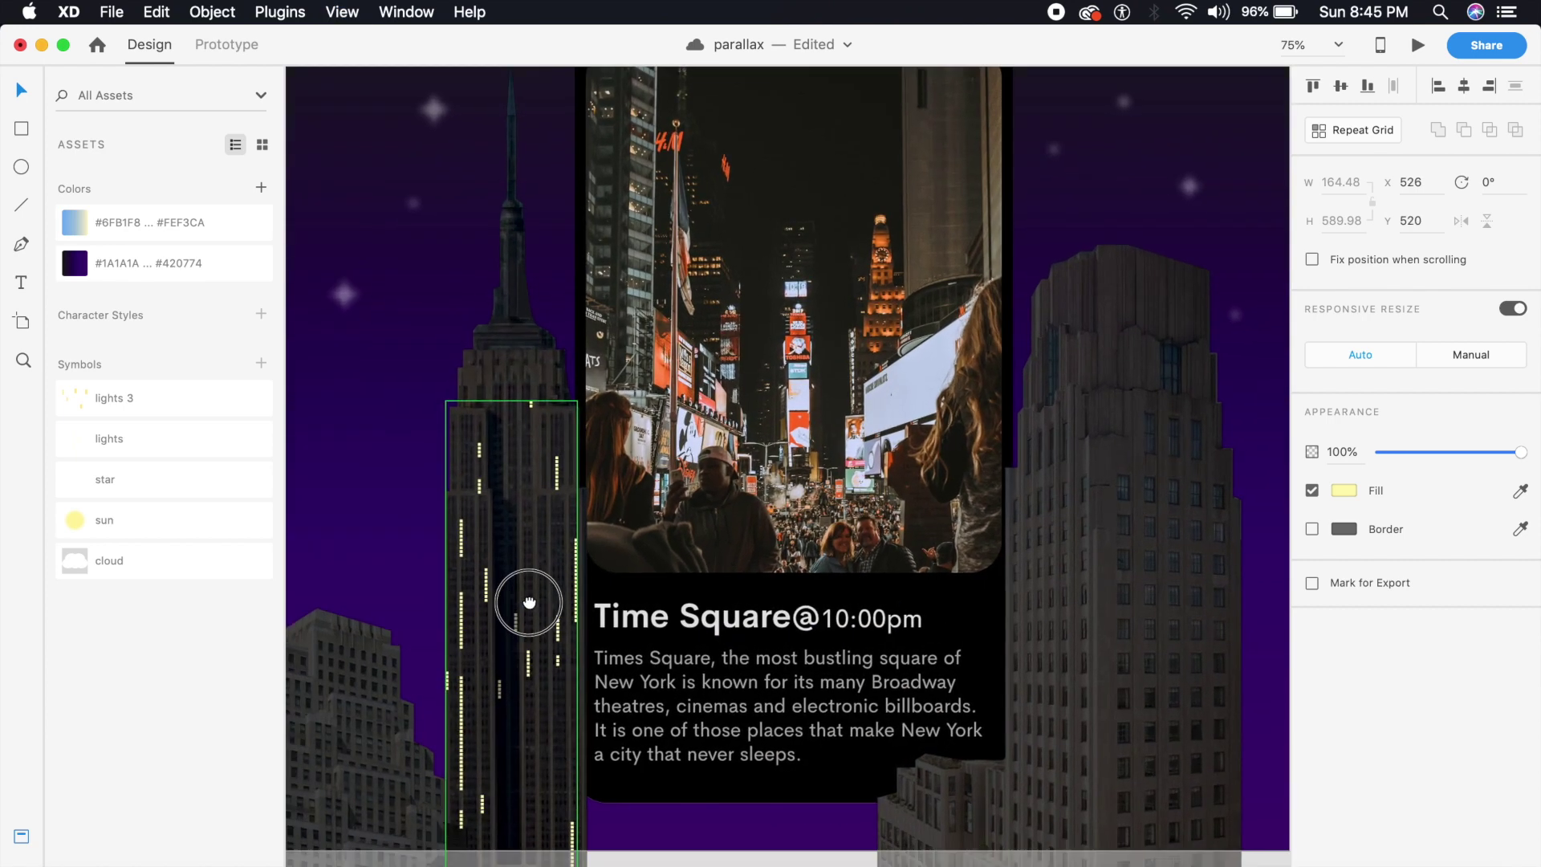
key("super+equal")
left_click(632, 614)
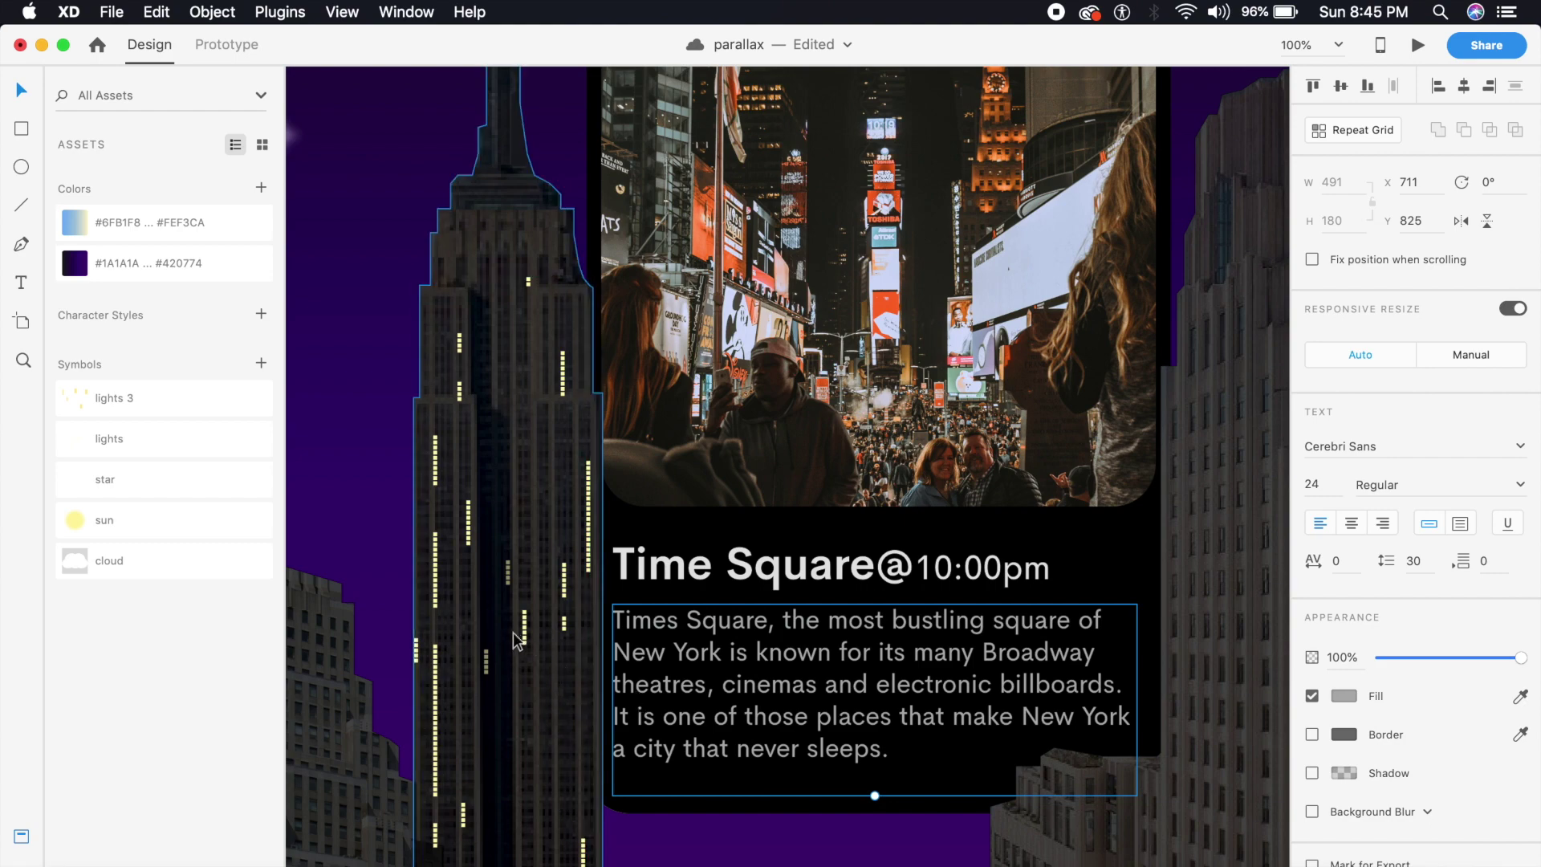
Ungroup the lights symbol on the night artboard's Empire State Building
key("super+minus")
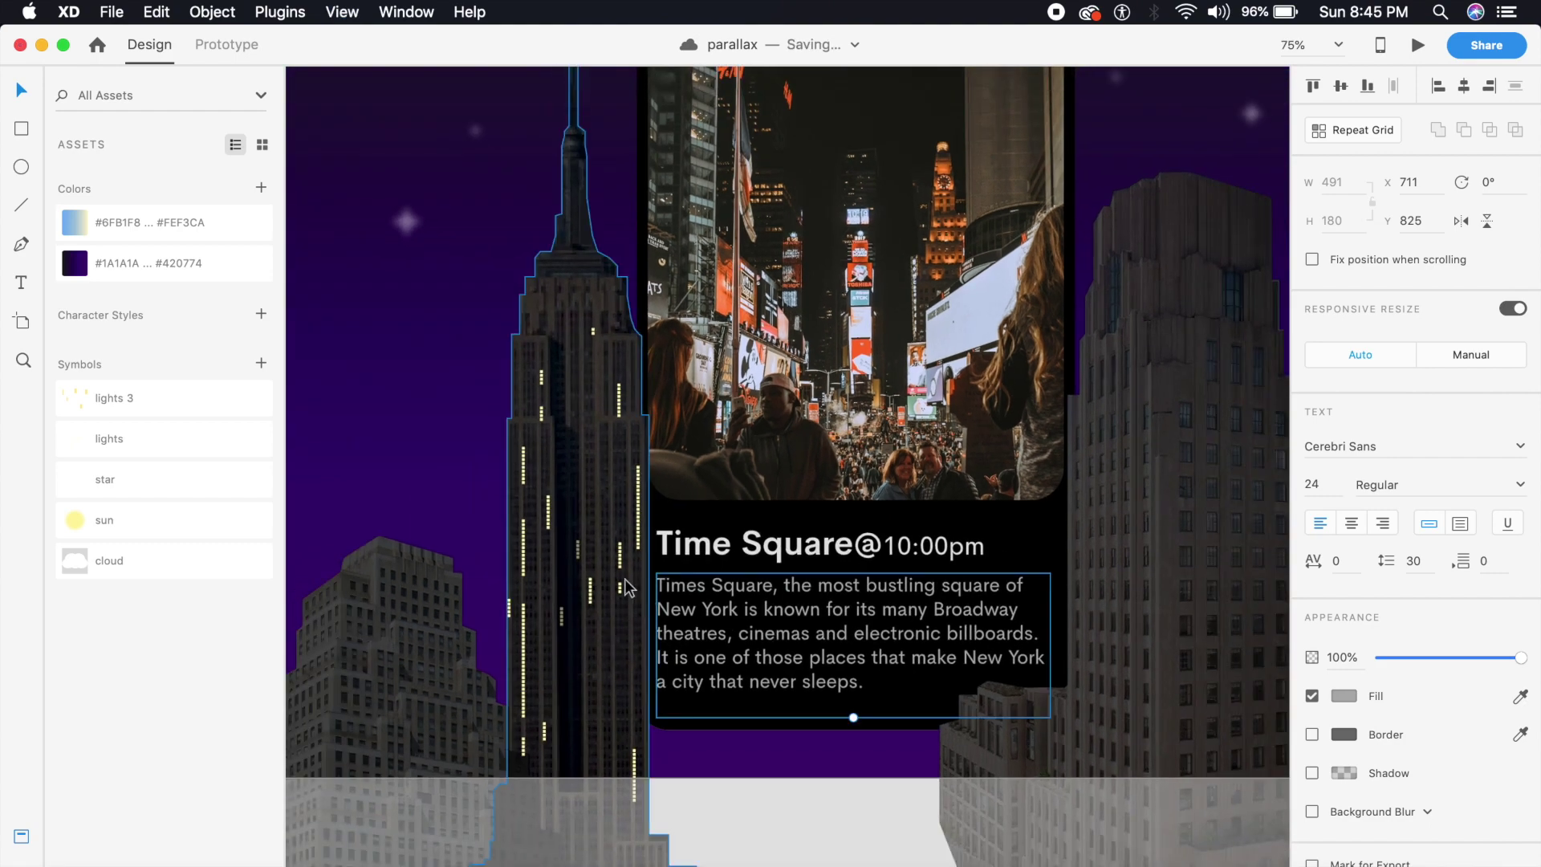
left_click(624, 566)
right_click(624, 566)
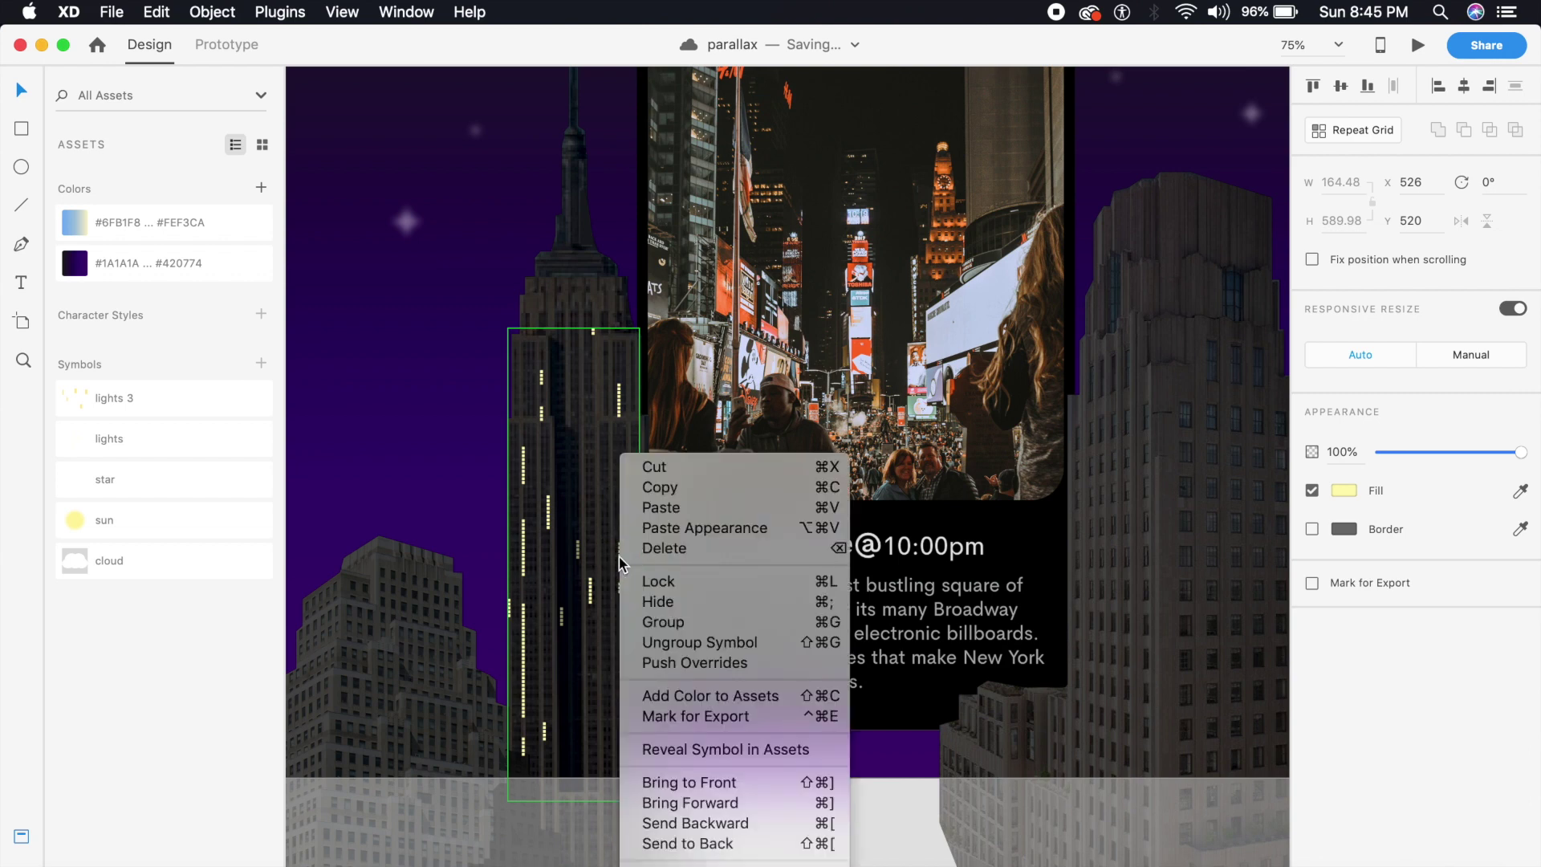
left_click(688, 642)
Place the lights 3 symbol over the windows of the tower to the right of the night card
left_click_drag(161, 394, 1032, 516)
left_click(1030, 627)
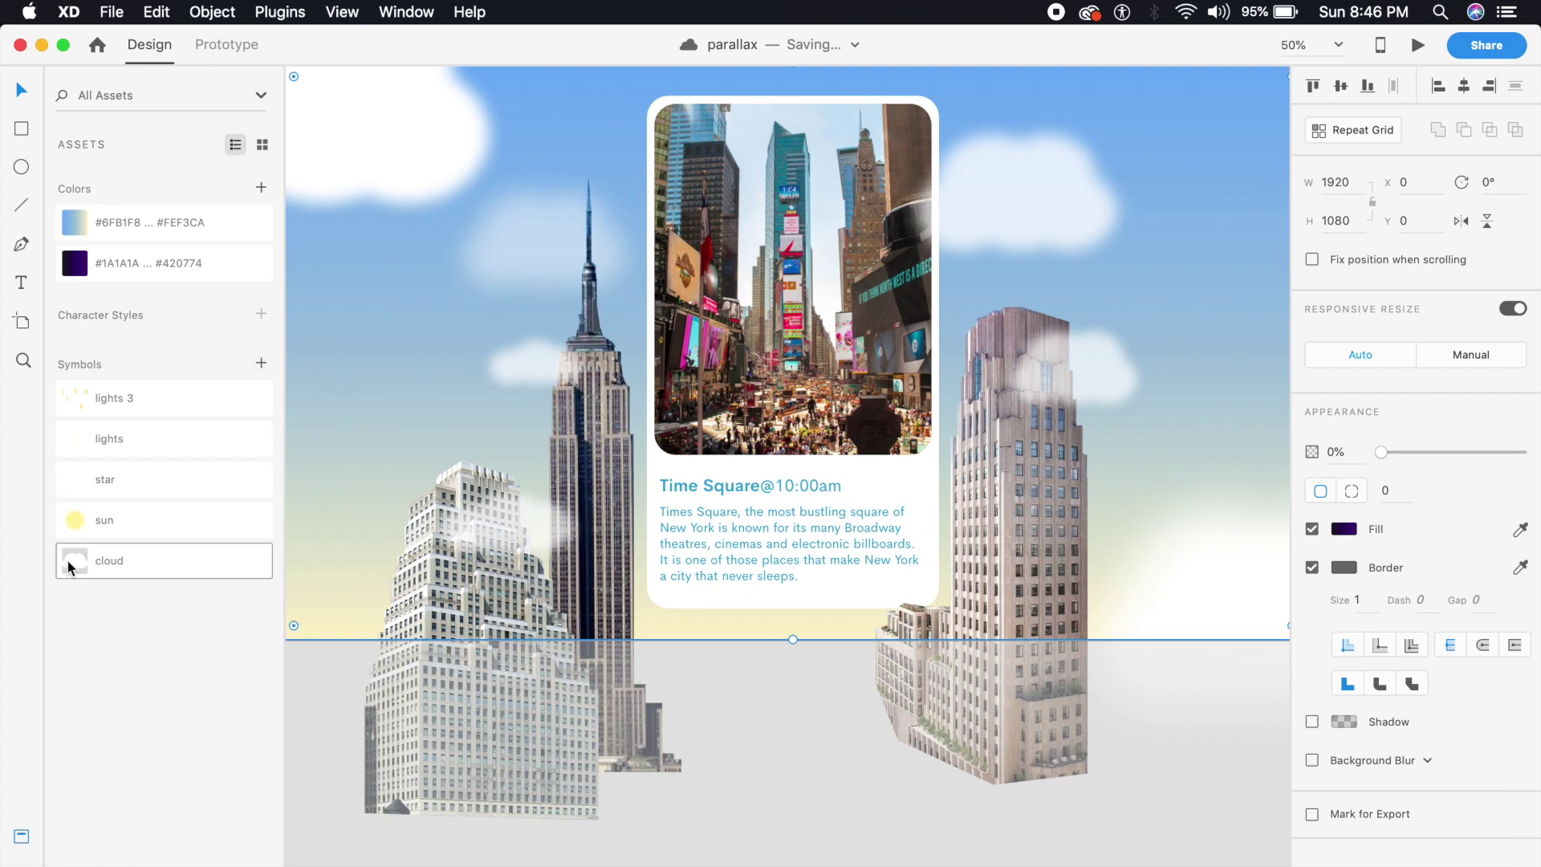
Place the sun symbol on the first page at X 188, Y 667 and send it behind the leftmost building
left_click(118, 530)
left_click_drag(119, 529, 421, 469)
key("super+[")
key("super+[")
key("super+[")
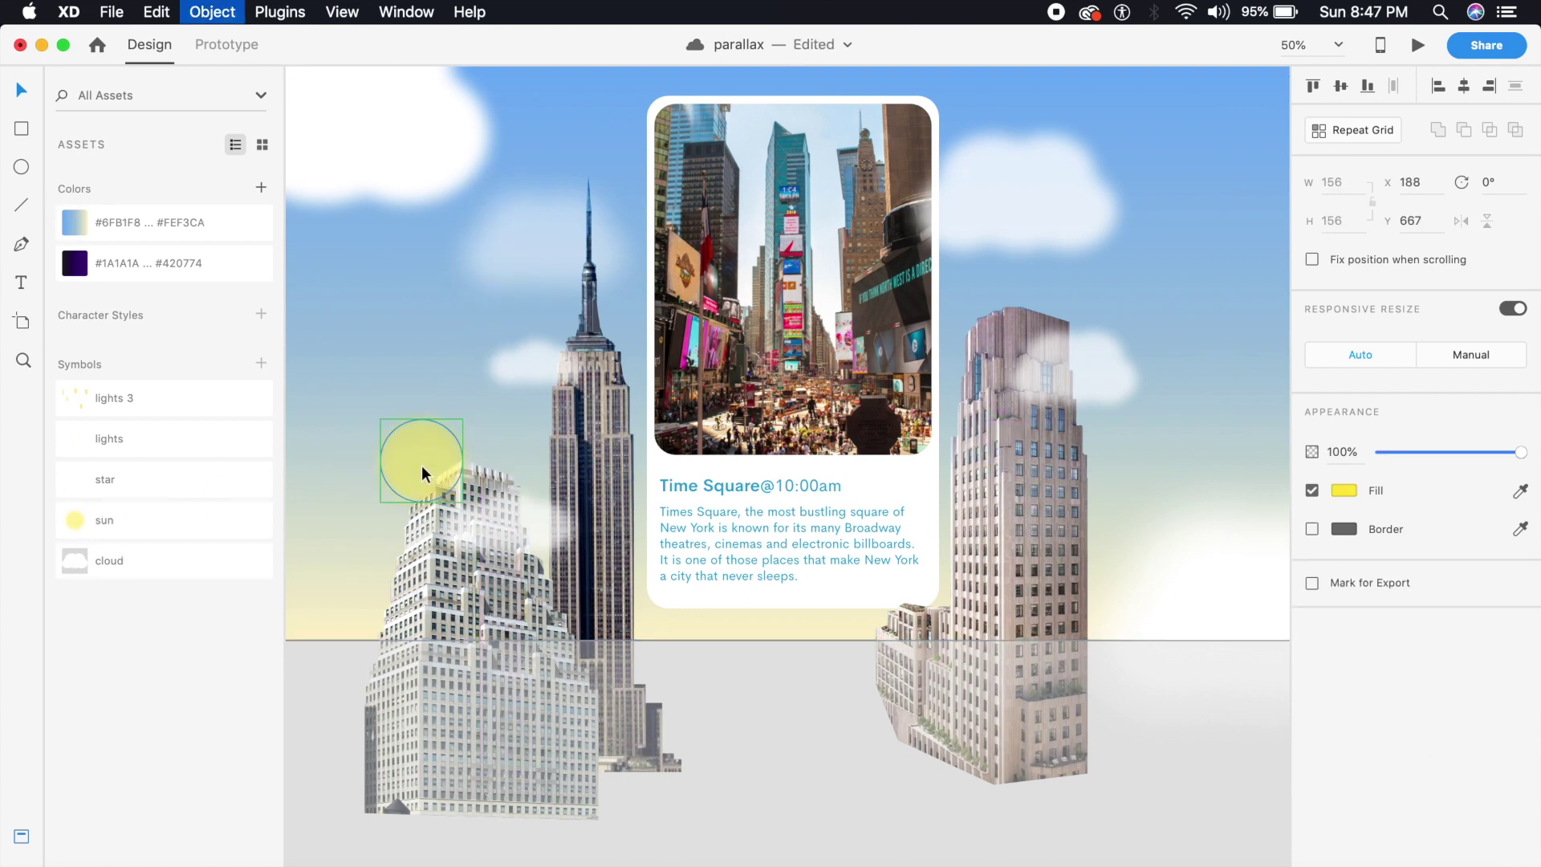
key("super+bracketleft")
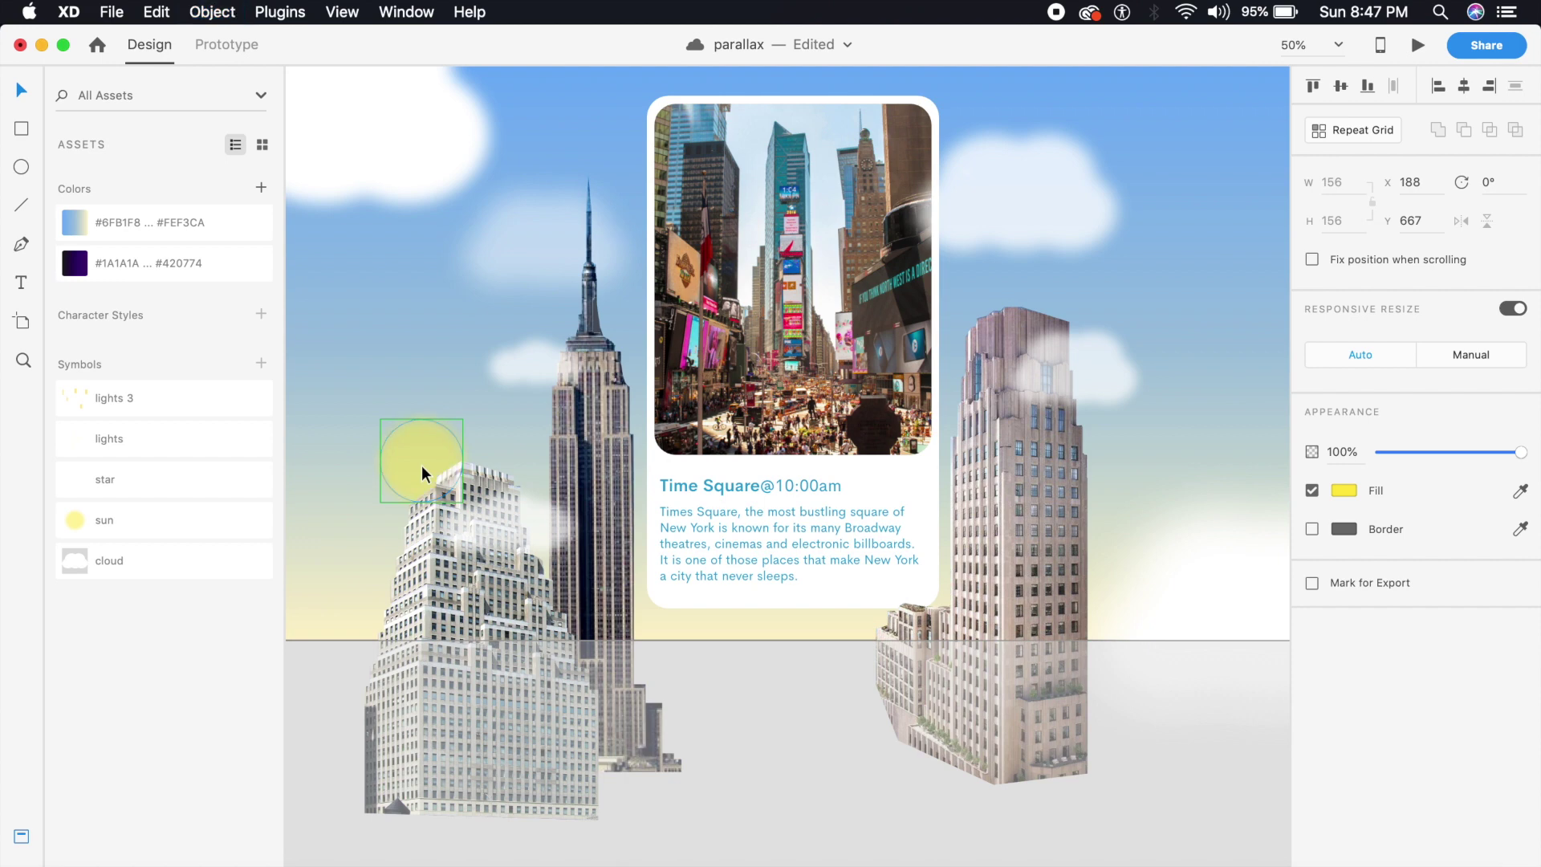
Ungroup the sun symbol on the first page and select its circle
right_click(421, 465)
left_click(554, 642)
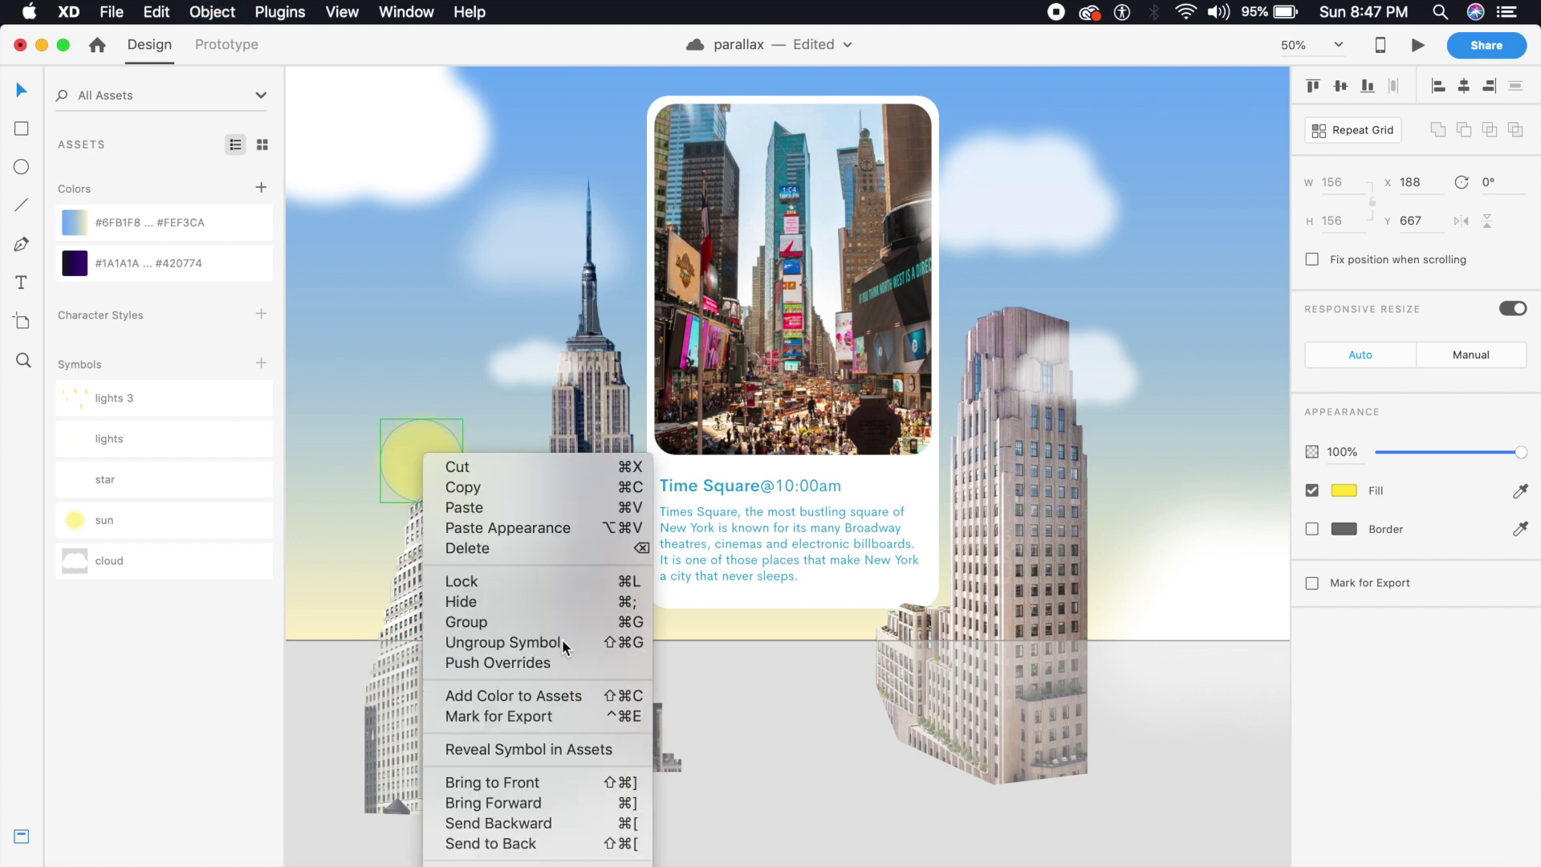
left_click(406, 474)
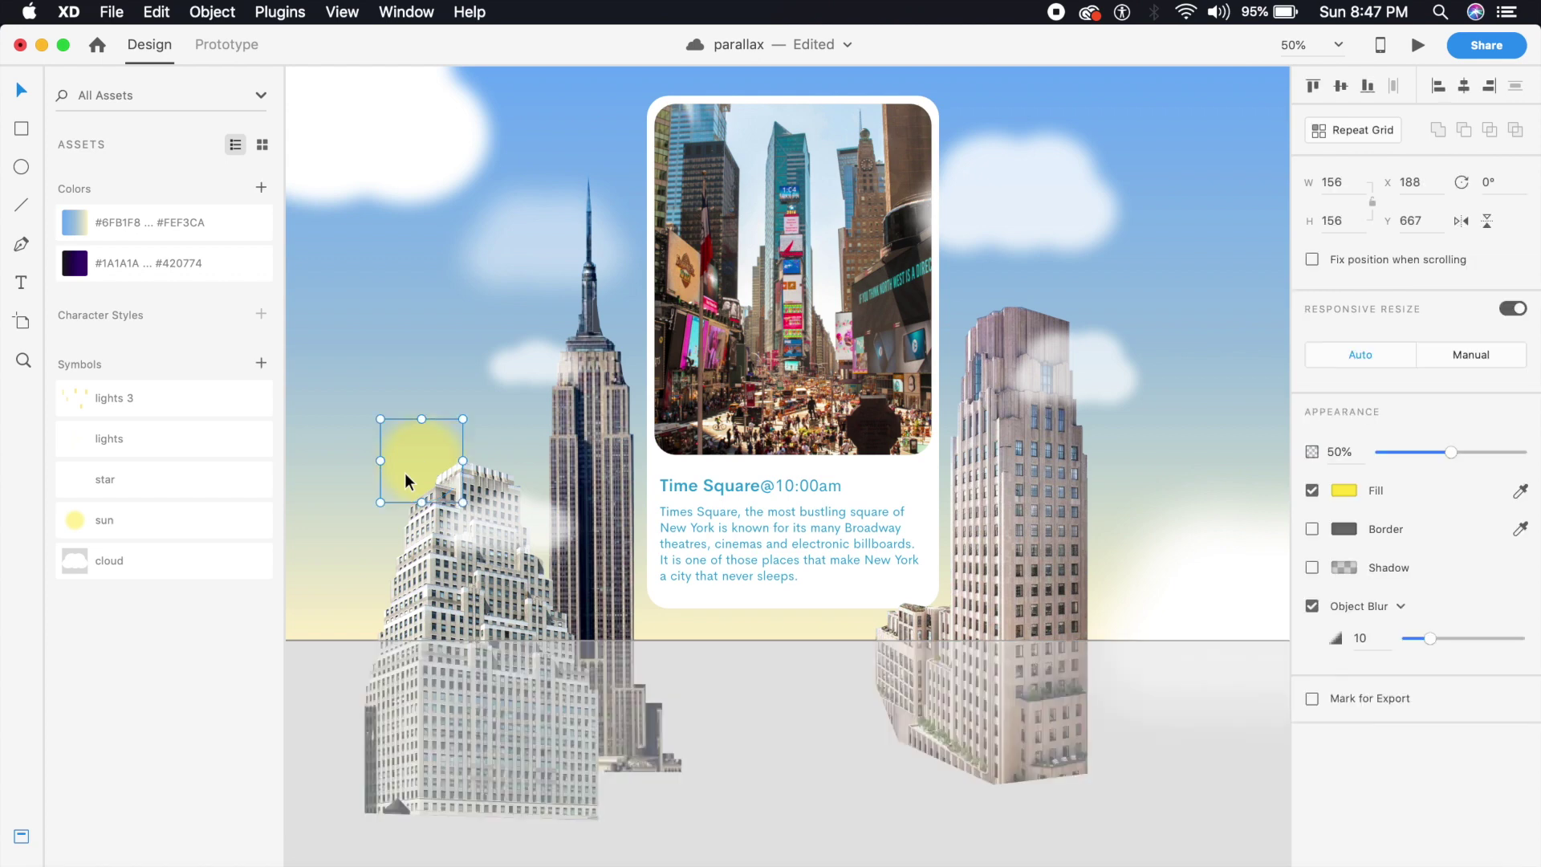
Paste the sun circle onto the night artboard, move it to X 188, Y 729, and send it behind the leftmost building
left_click_drag(946, 716, 526, 815)
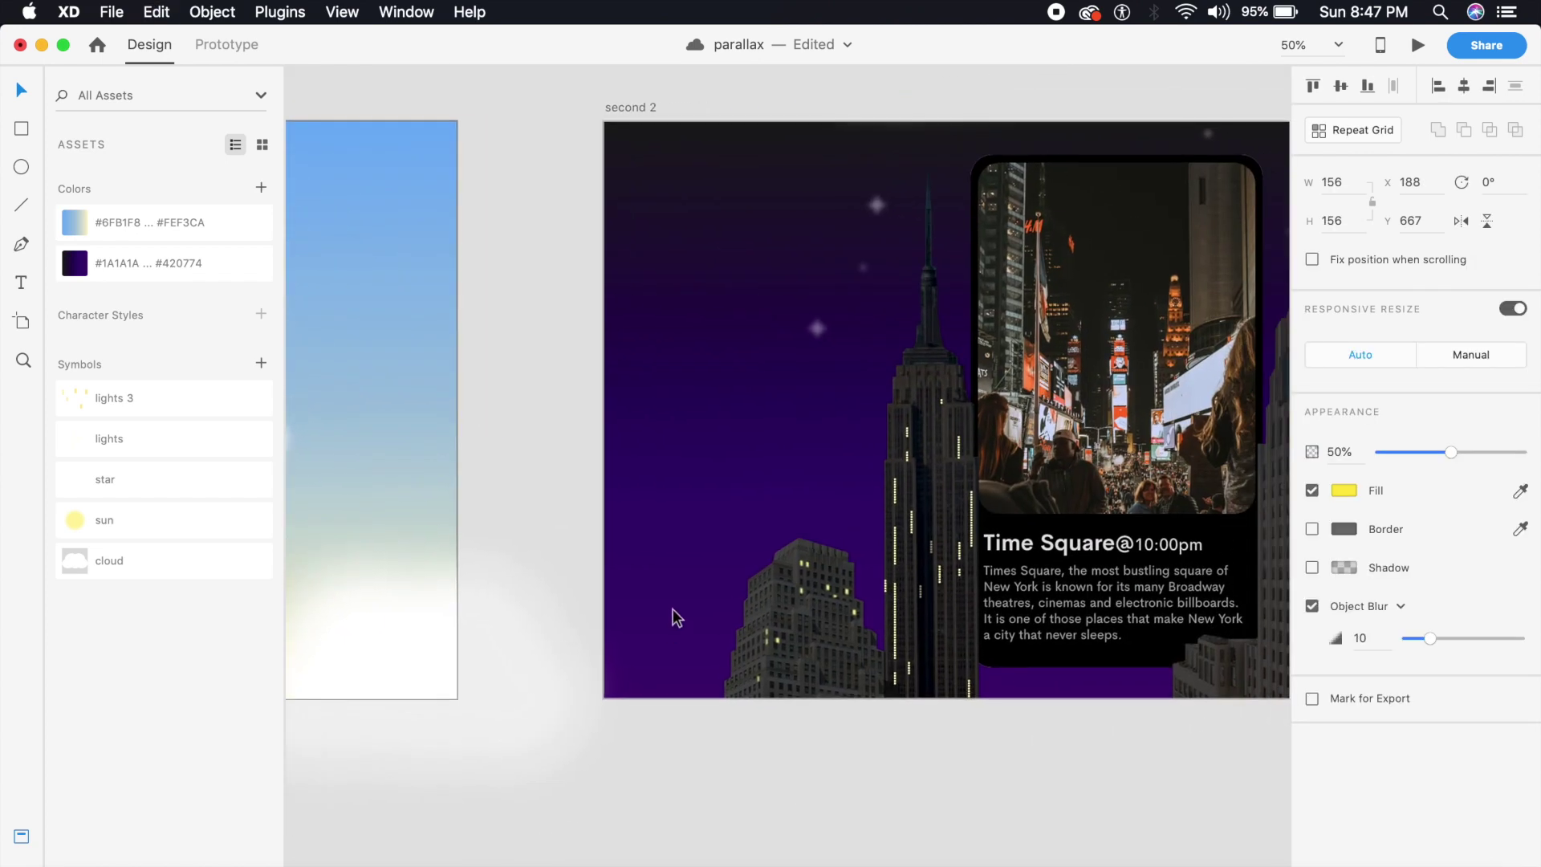
left_click(674, 619)
key("super+v")
left_click_drag(750, 736, 625, 737)
left_click_drag(642, 546, 649, 580)
key("super+[")
key("super+[")
key("super+[")
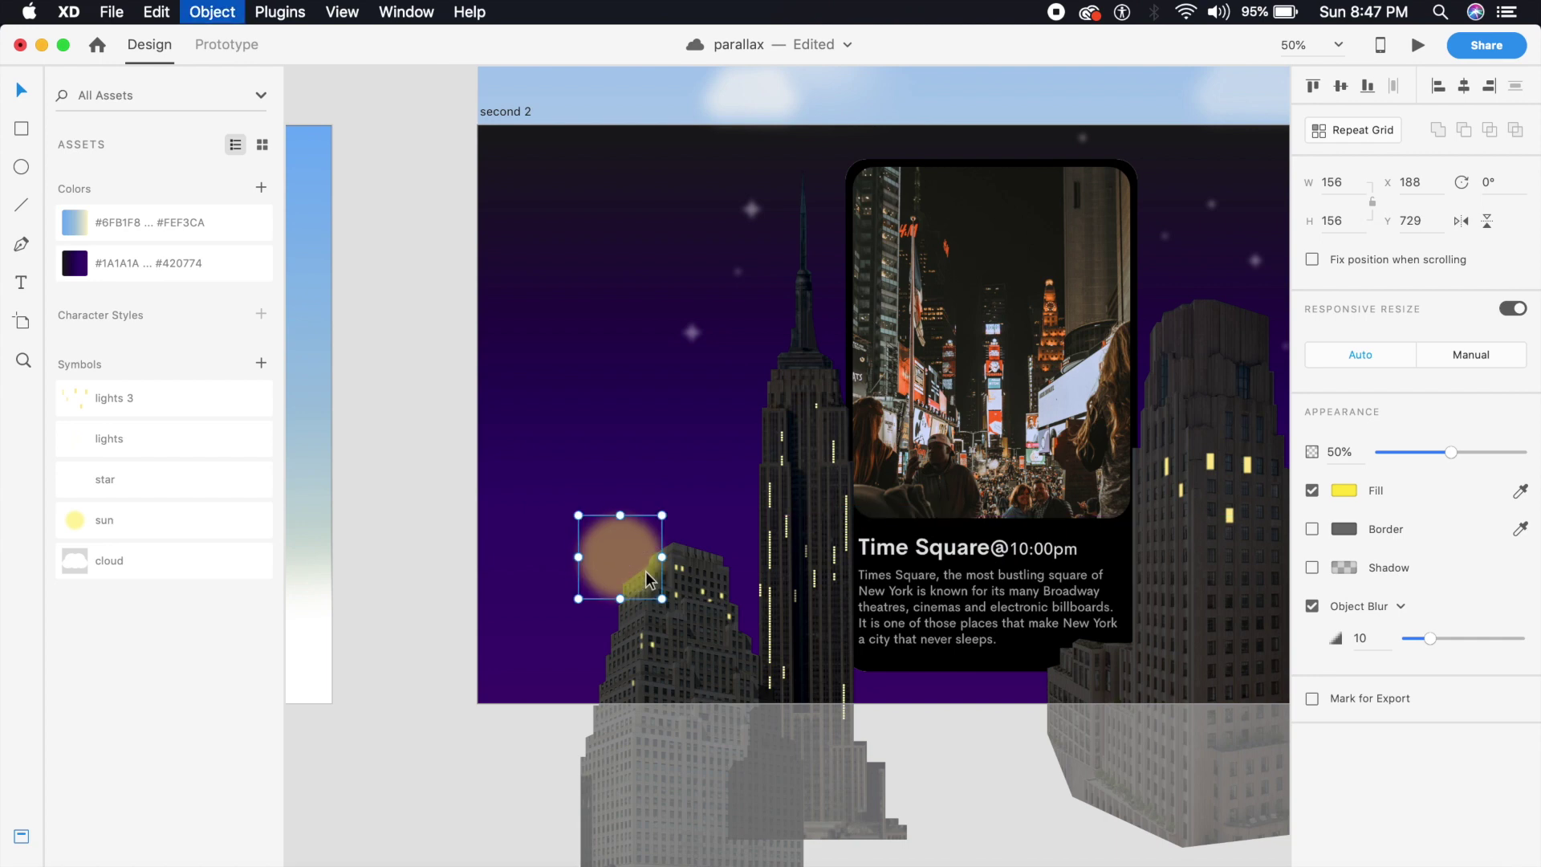
key("super+bracketleft")
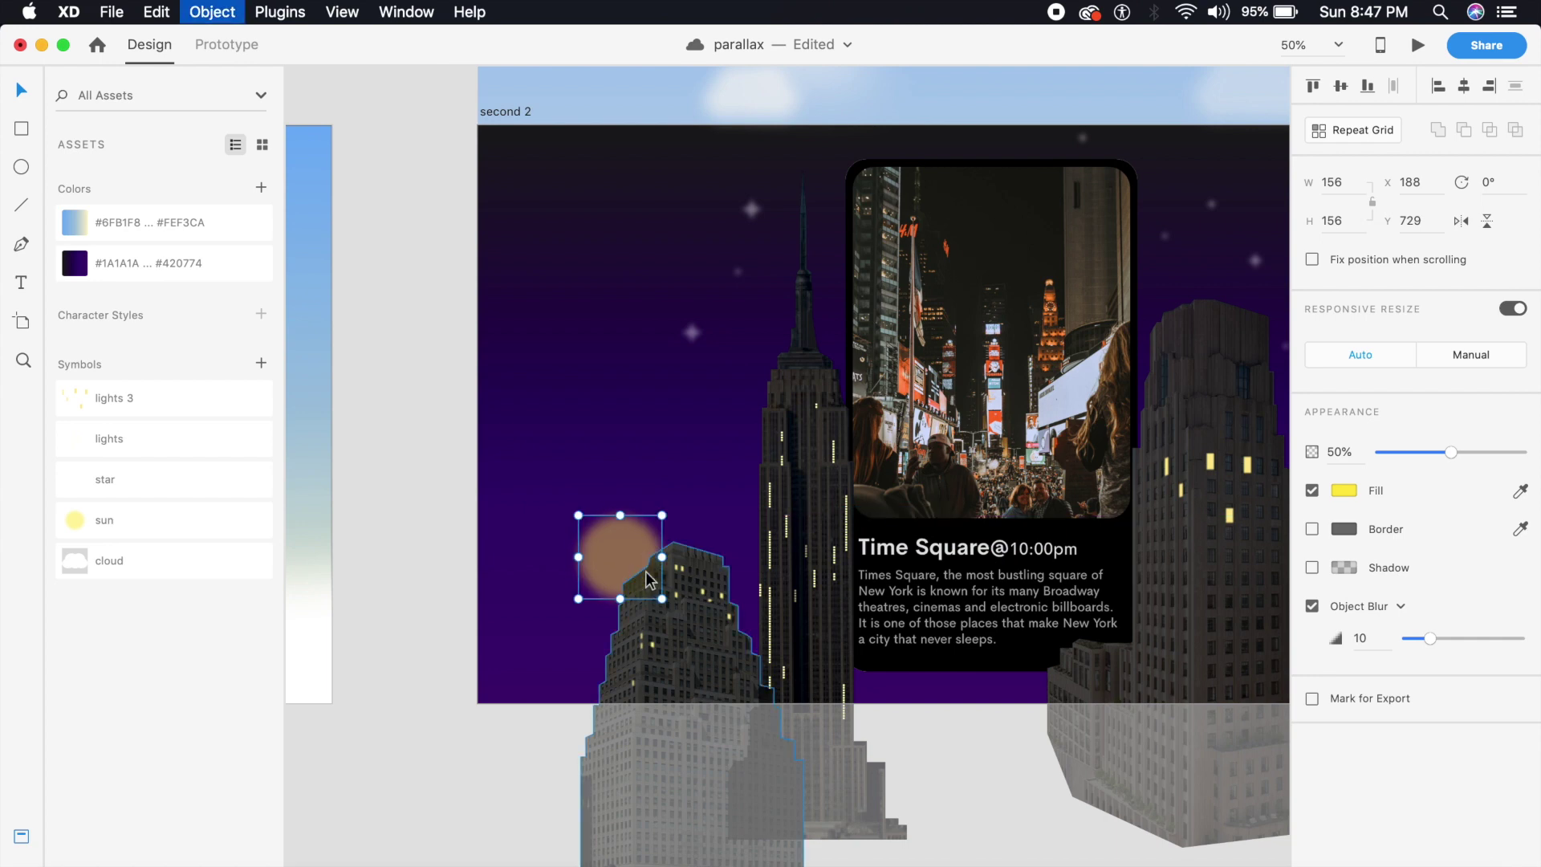
Change the night artboard circle's fill to white so that it looks like a moon
left_click(1343, 491)
left_click_drag(1239, 492, 880, 235)
left_click(702, 382)
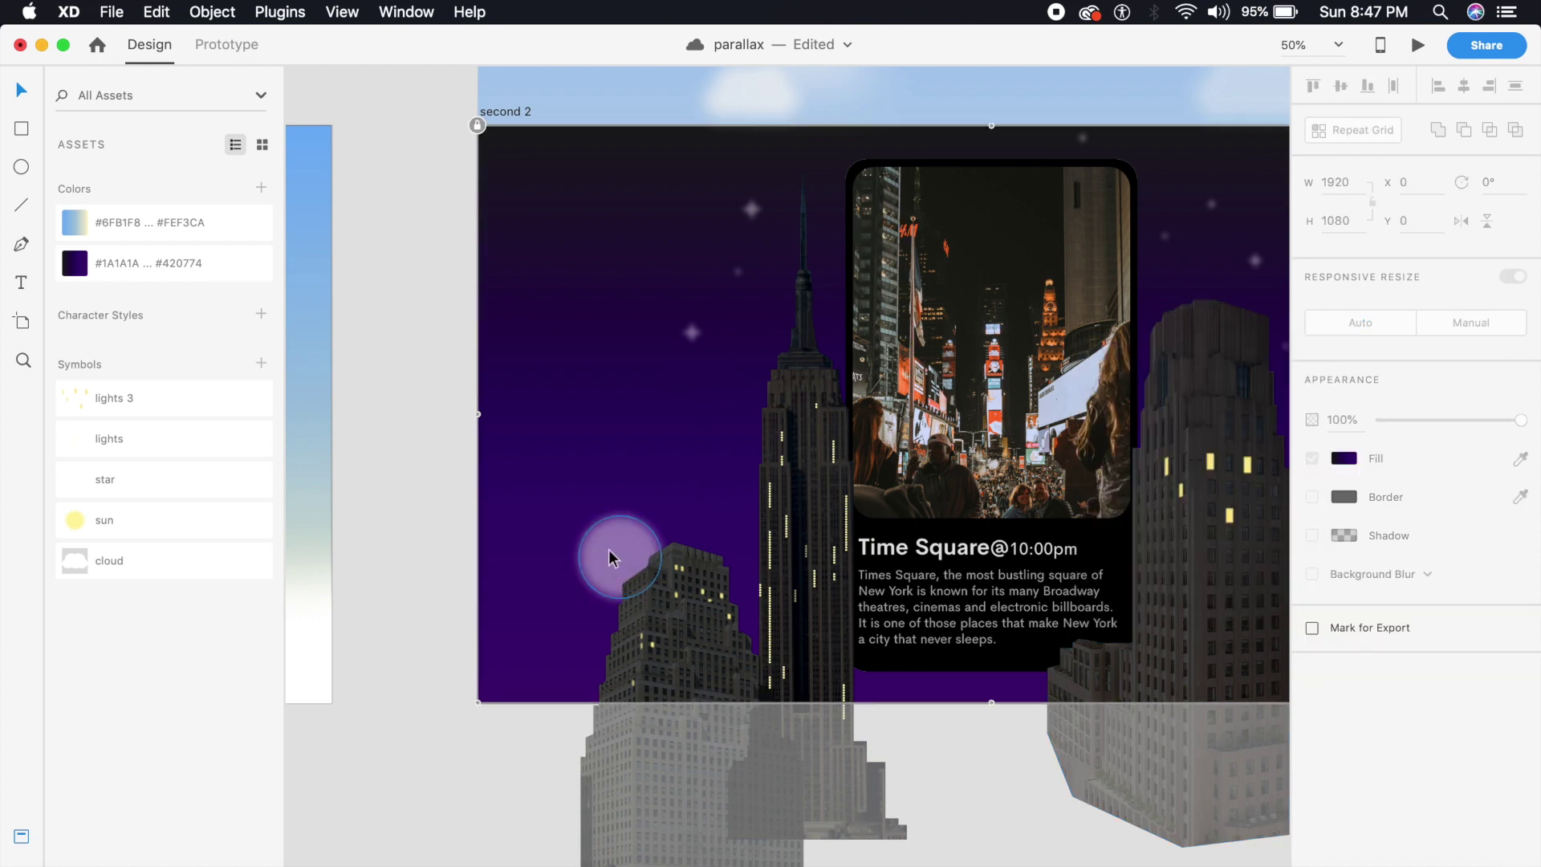
key("super+minus")
left_click_drag(843, 514, 798, 526)
left_click_drag(681, 507, 890, 513)
key("super+plus")
left_click_drag(588, 522, 697, 523)
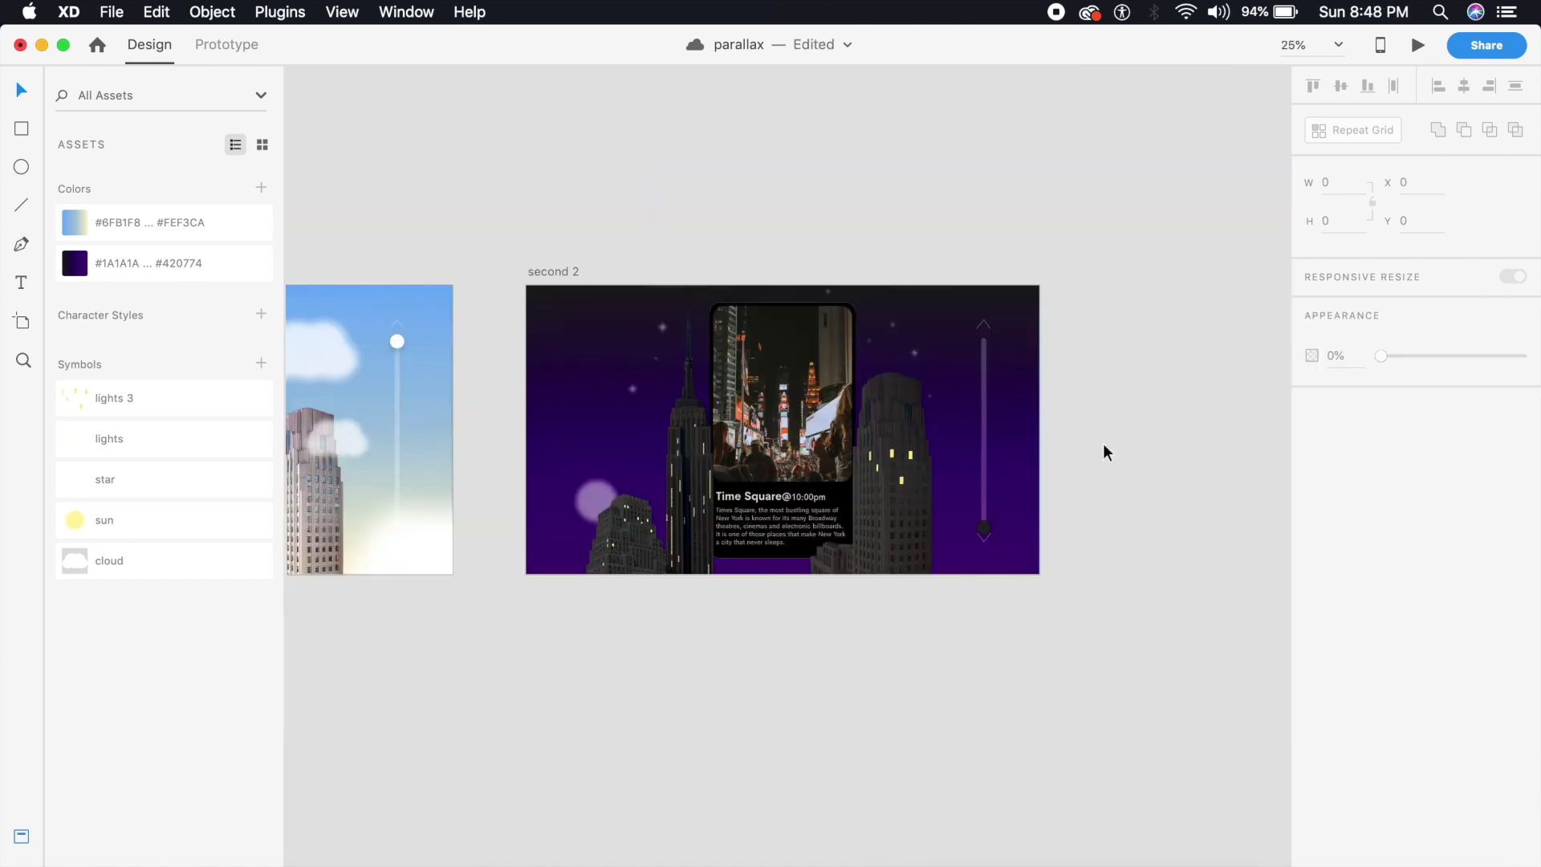
key("super+equal")
scroll(788, 465, "left", 5)
scroll(788, 465, "up", 2)
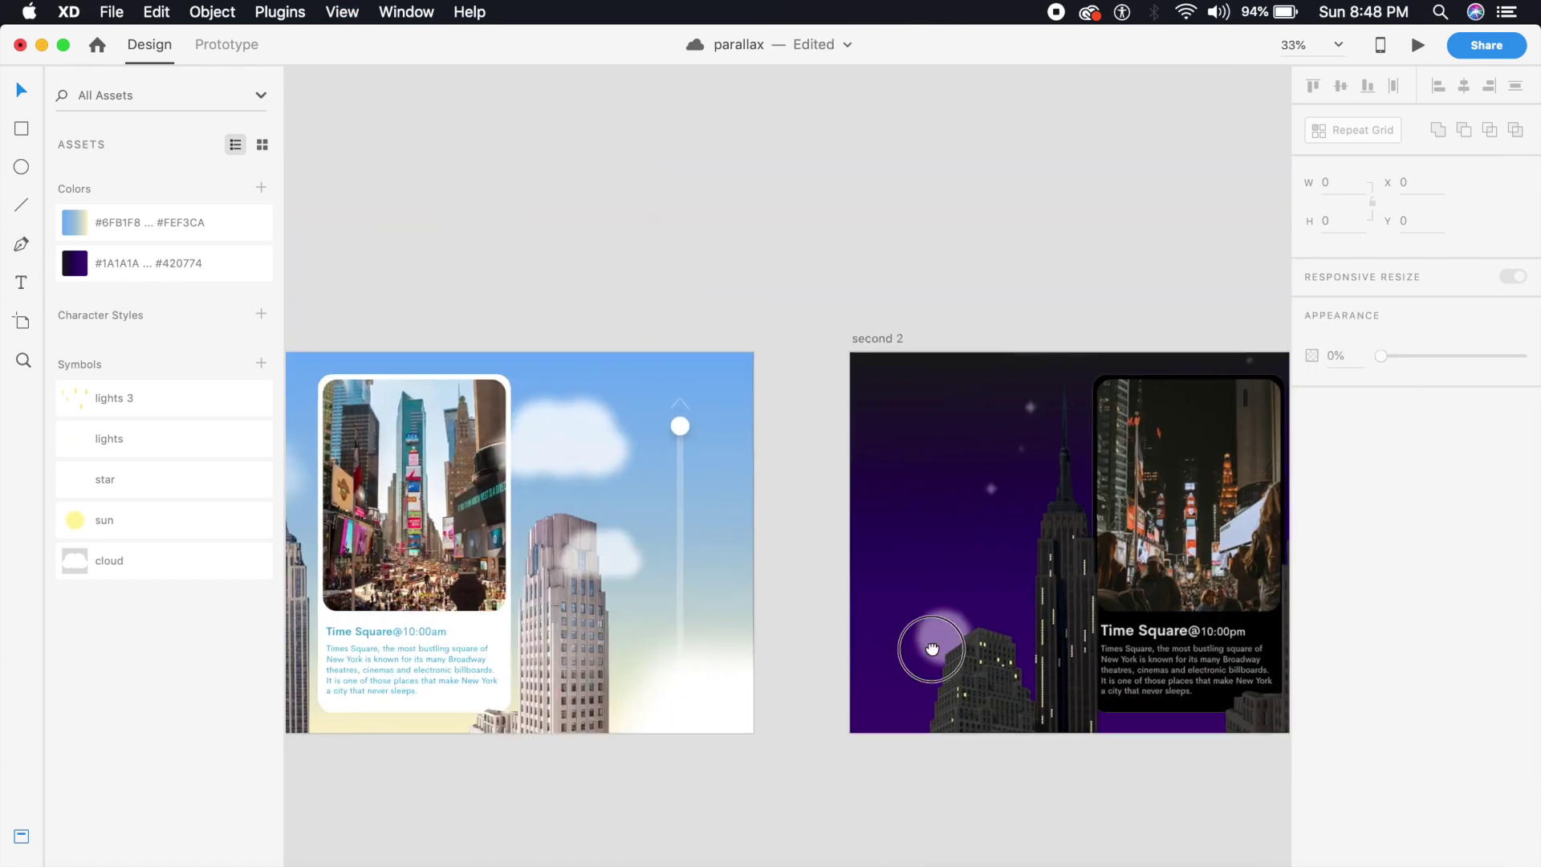
Switch to prototyping and connect the first page's slider handle to the second 2 artboard
key("super+equal")
scroll(754, 637, "left", 3)
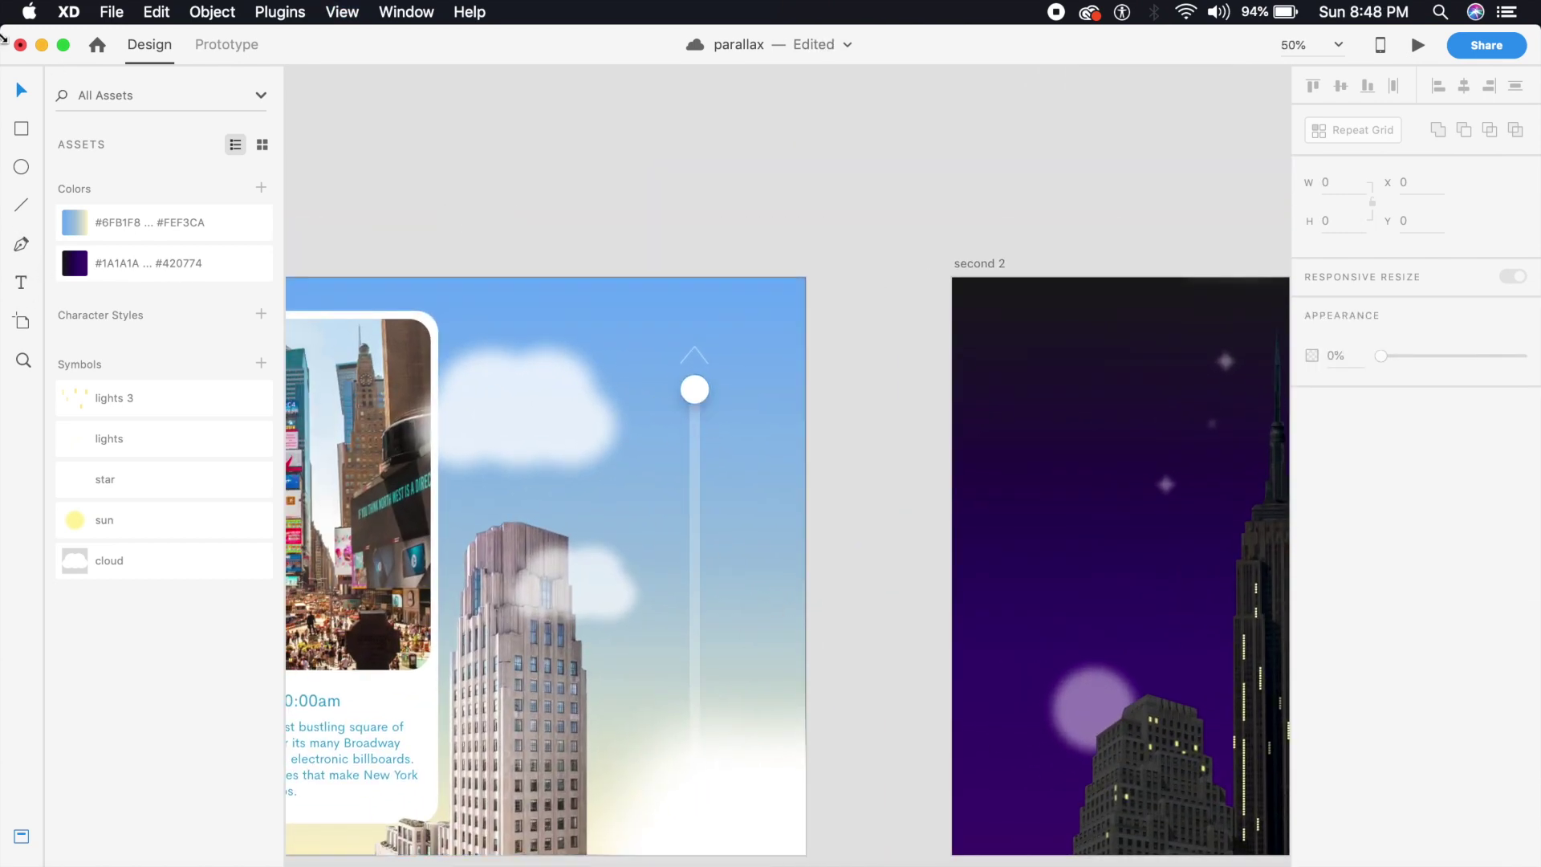
left_click(226, 40)
key("super+minus")
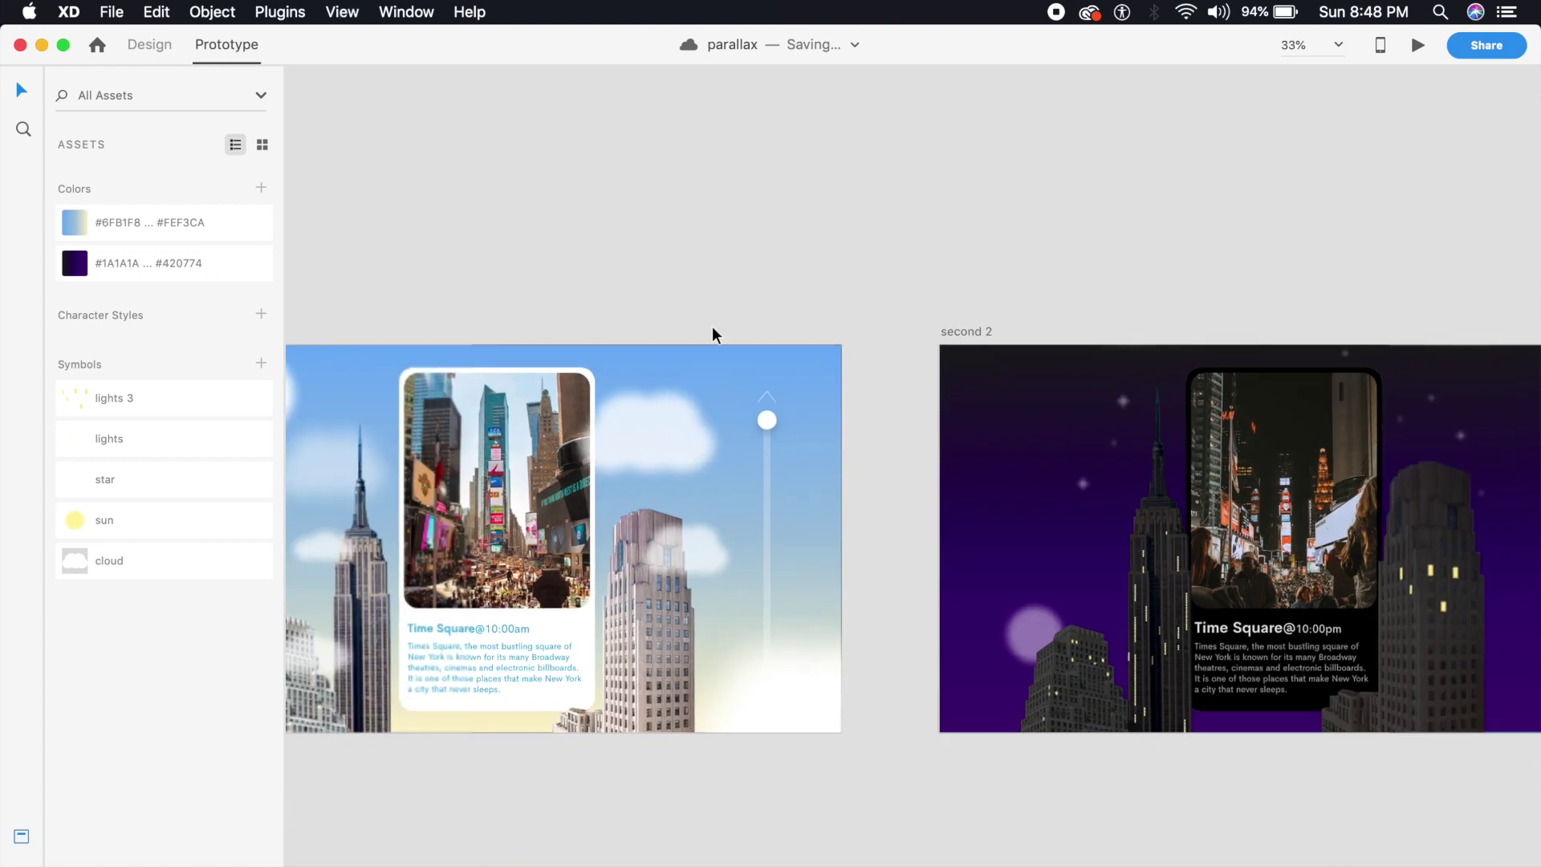
left_click(768, 421)
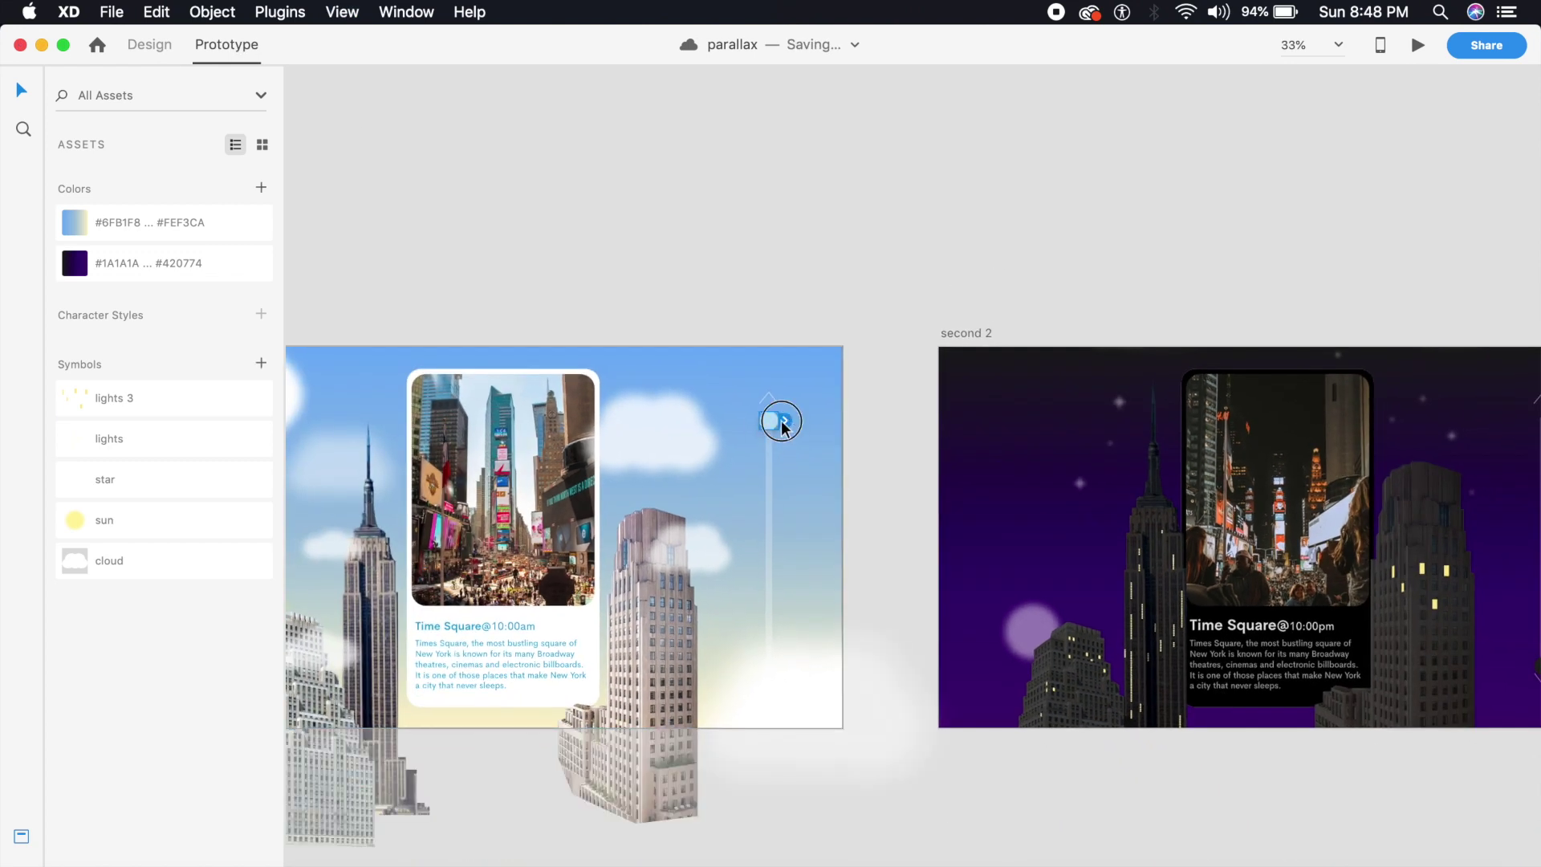
left_click(782, 421)
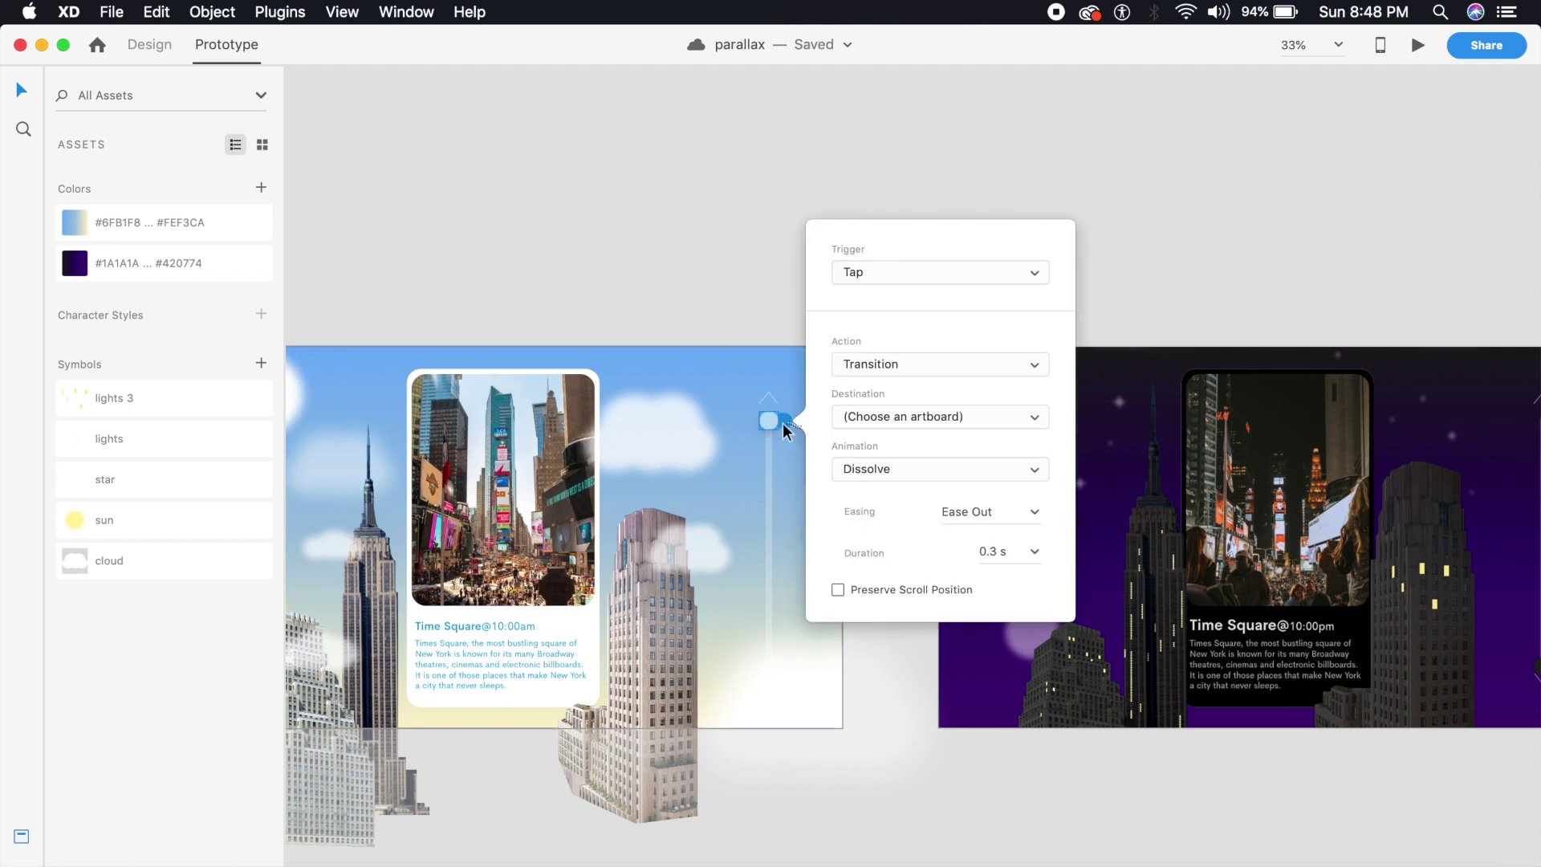
left_click_drag(783, 422, 1099, 464)
Set the slider handle's interaction to a Drag trigger with the Auto-Animate action and Snap easing
left_click(1009, 169)
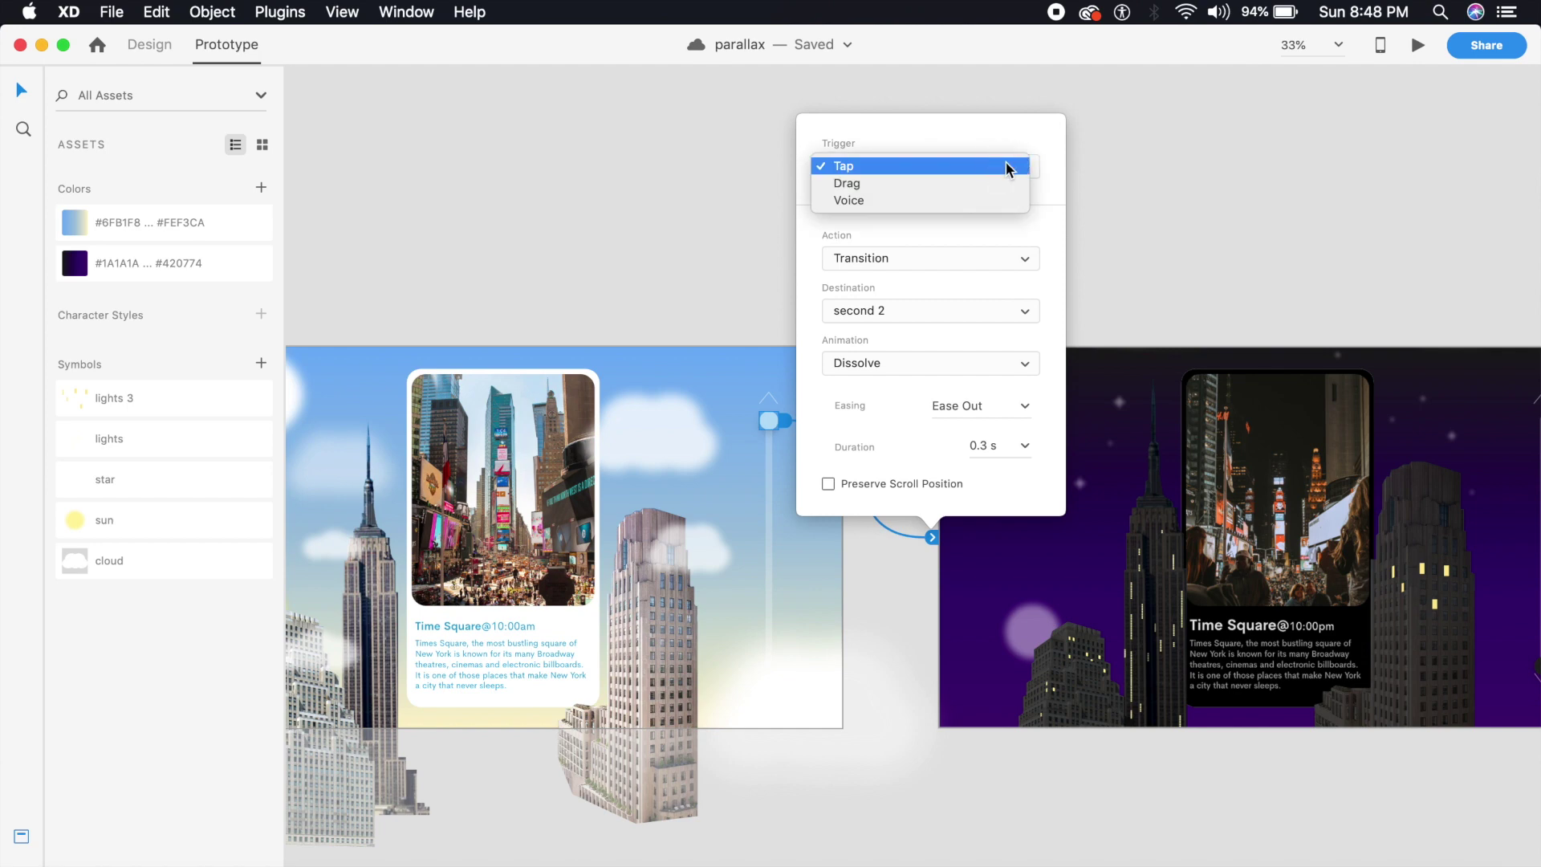
left_click(954, 183)
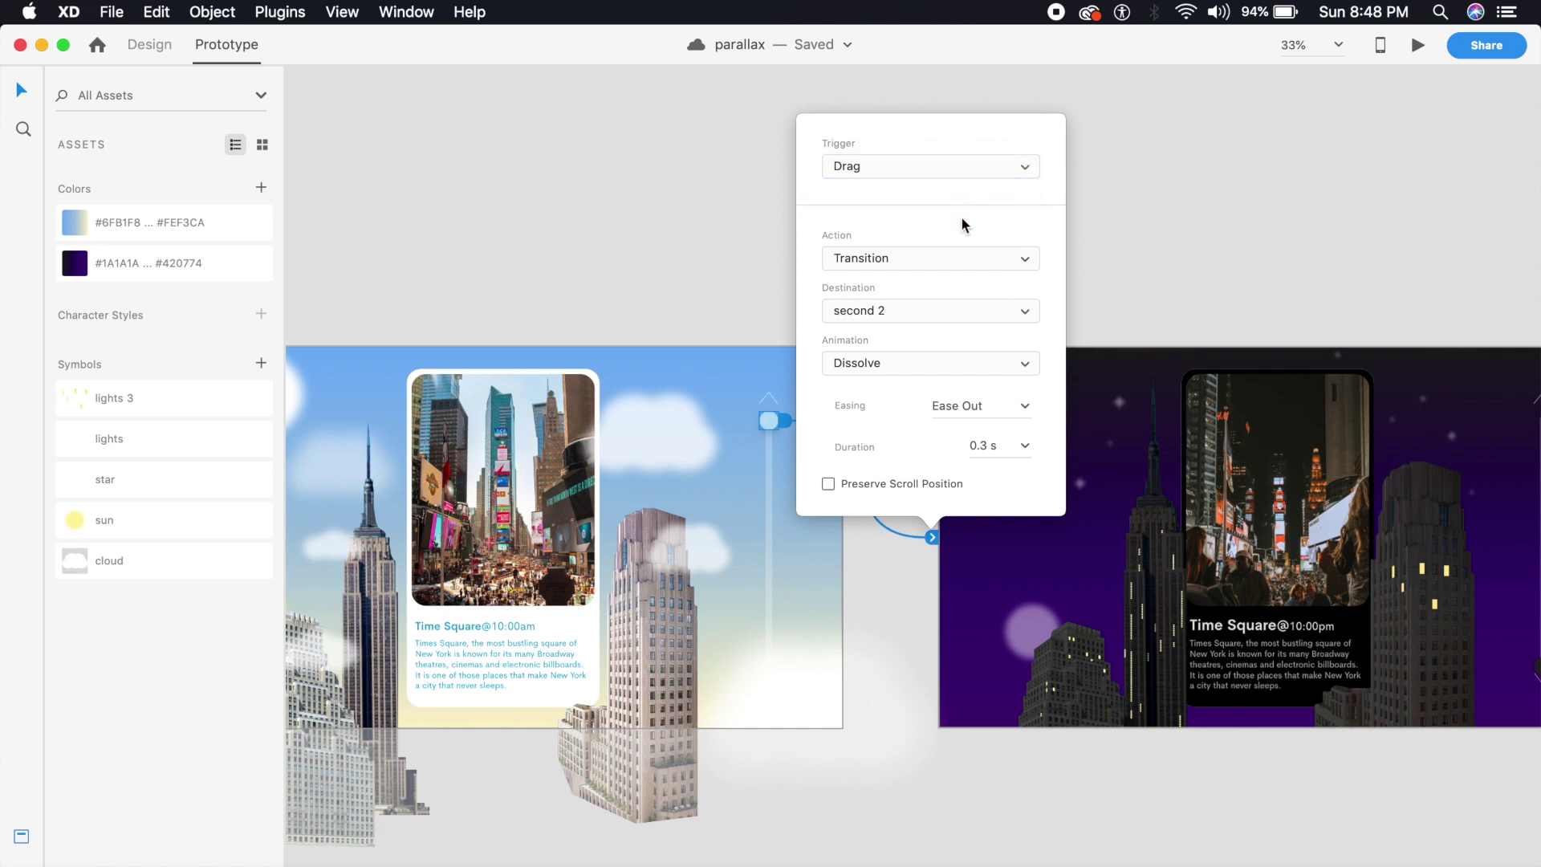
left_click(1017, 798)
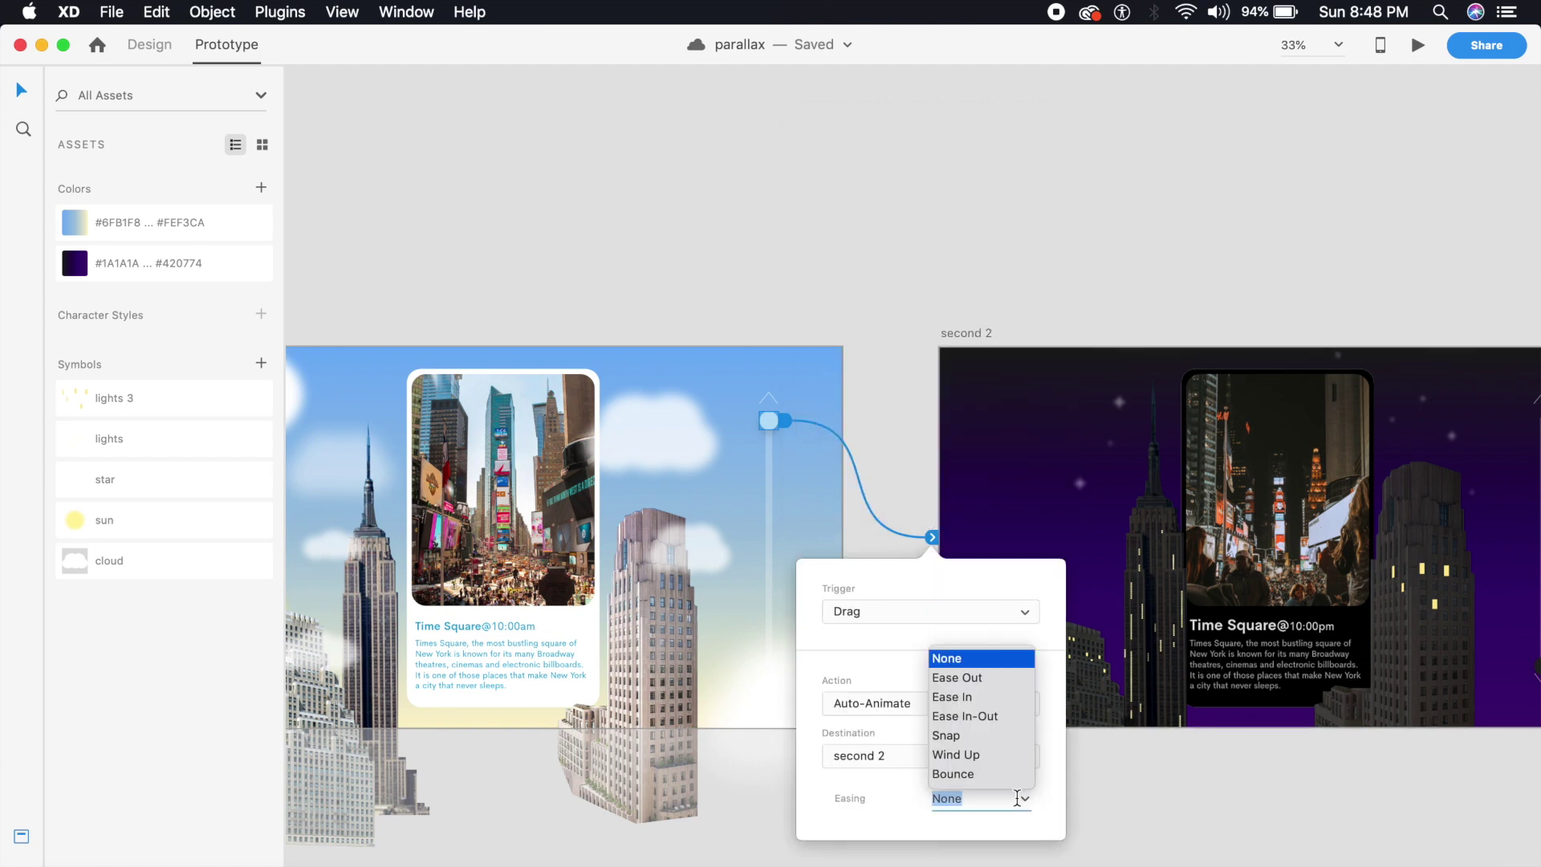
left_click(983, 736)
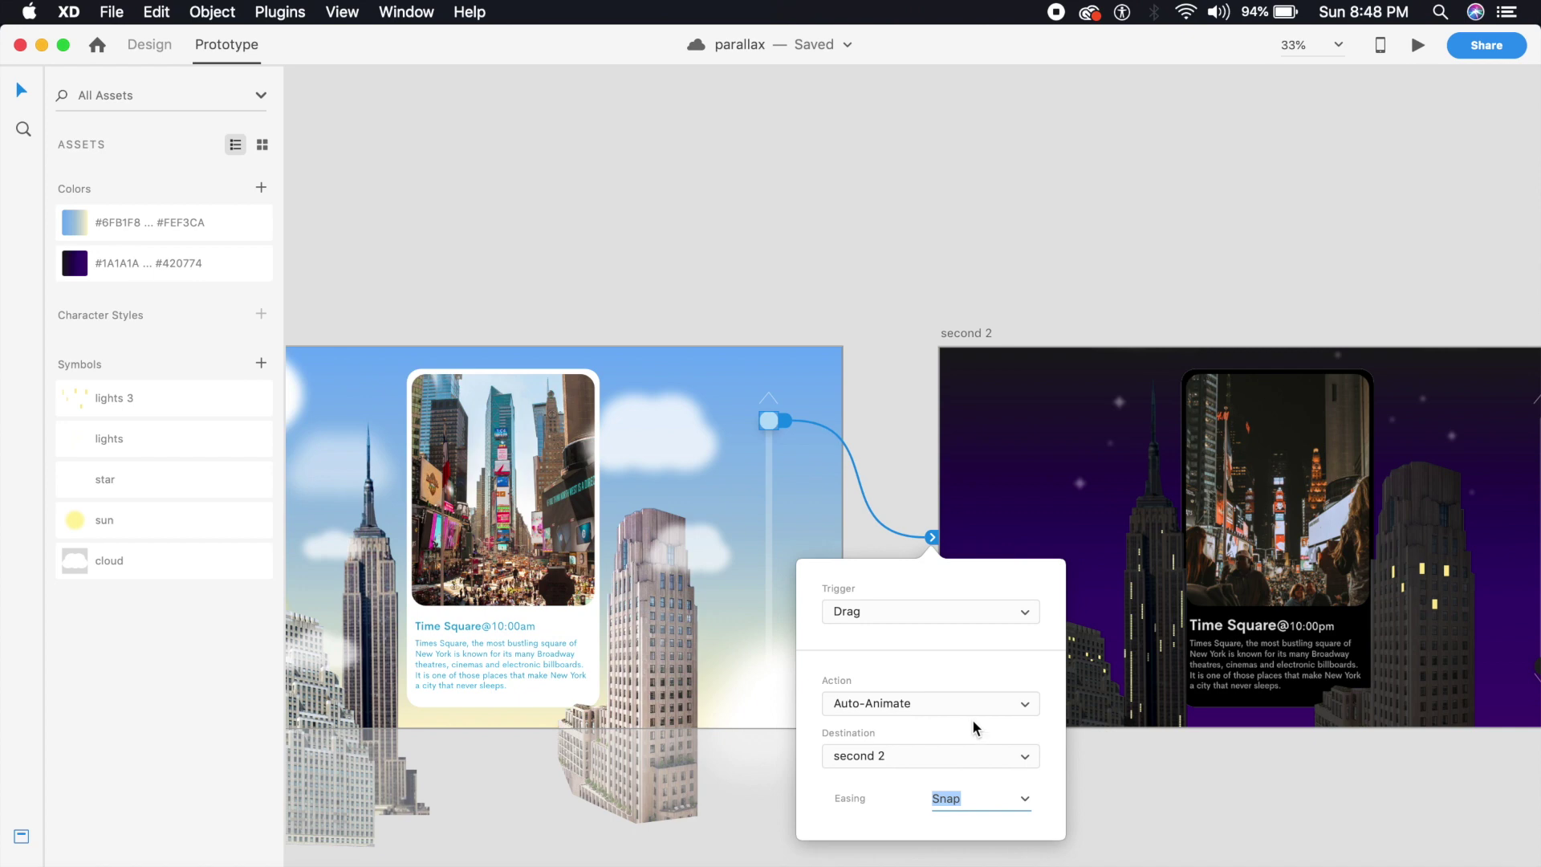
left_click(1125, 281)
Connect the night artboard's slider handle back to the first page
left_click_drag(1183, 322, 738, 292)
left_click(1120, 640)
left_click_drag(1135, 640, 378, 577)
left_click(447, 726)
Select the downward arrow below the first page's slider and connect it to the second 2 artboard
scroll(671, 671, "left", 5)
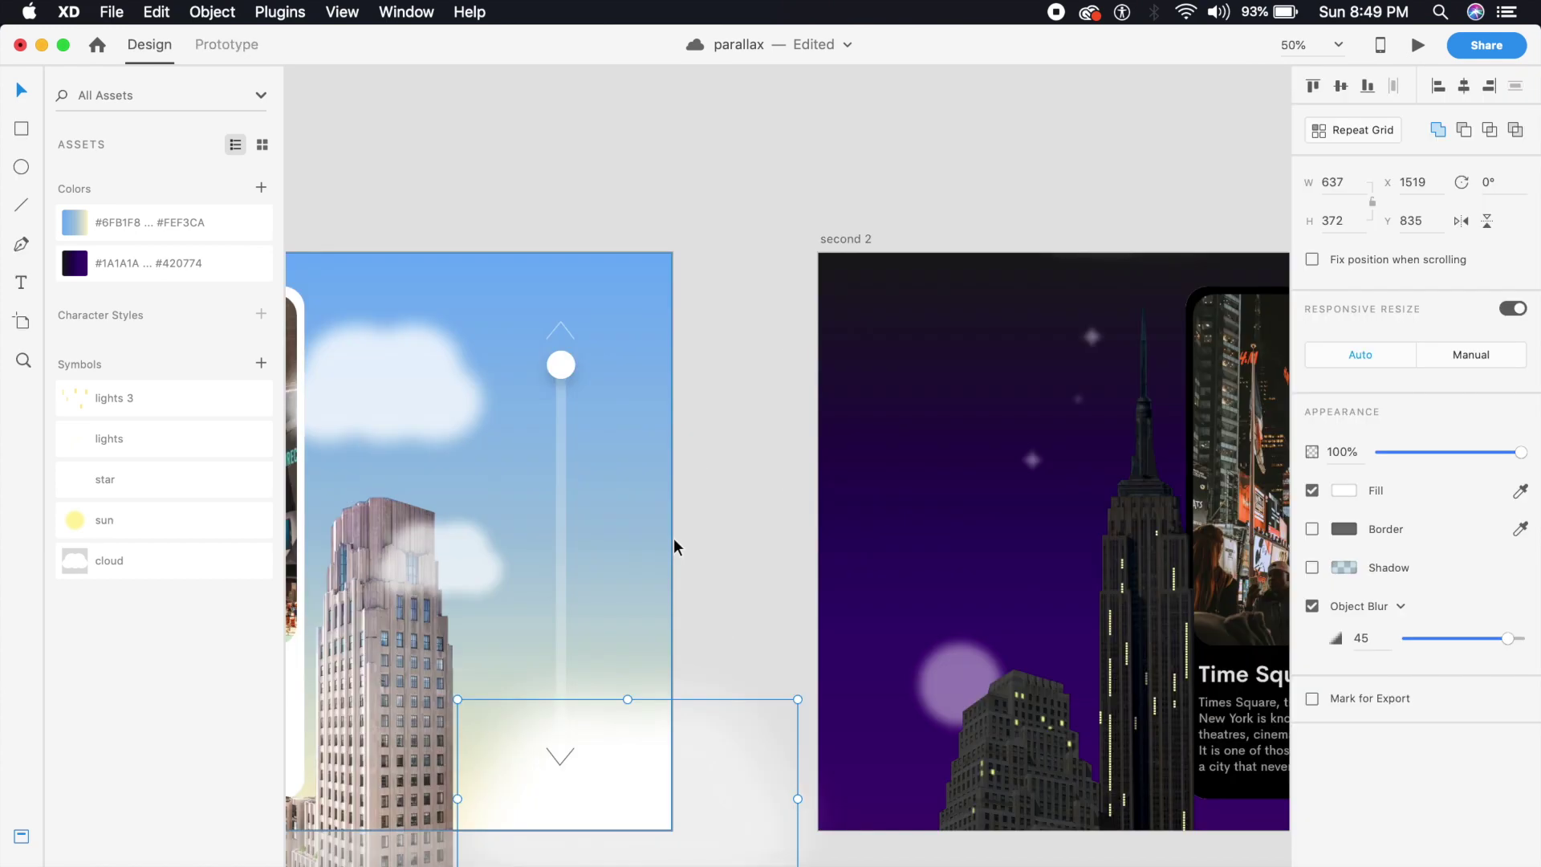
left_click(674, 546)
left_click(560, 757)
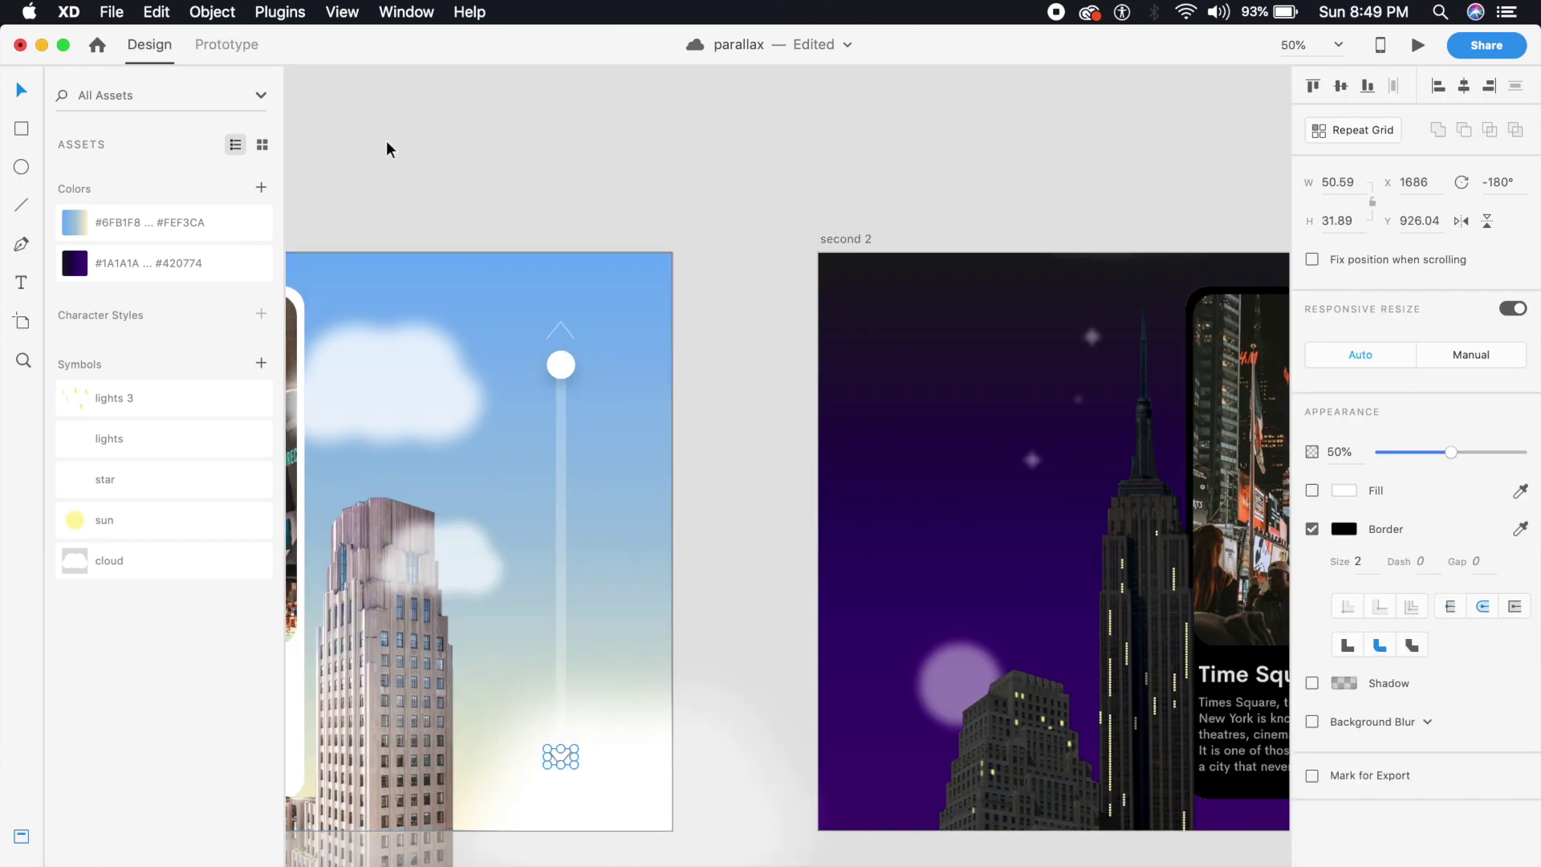
left_click(255, 51)
left_click_drag(580, 756, 920, 655)
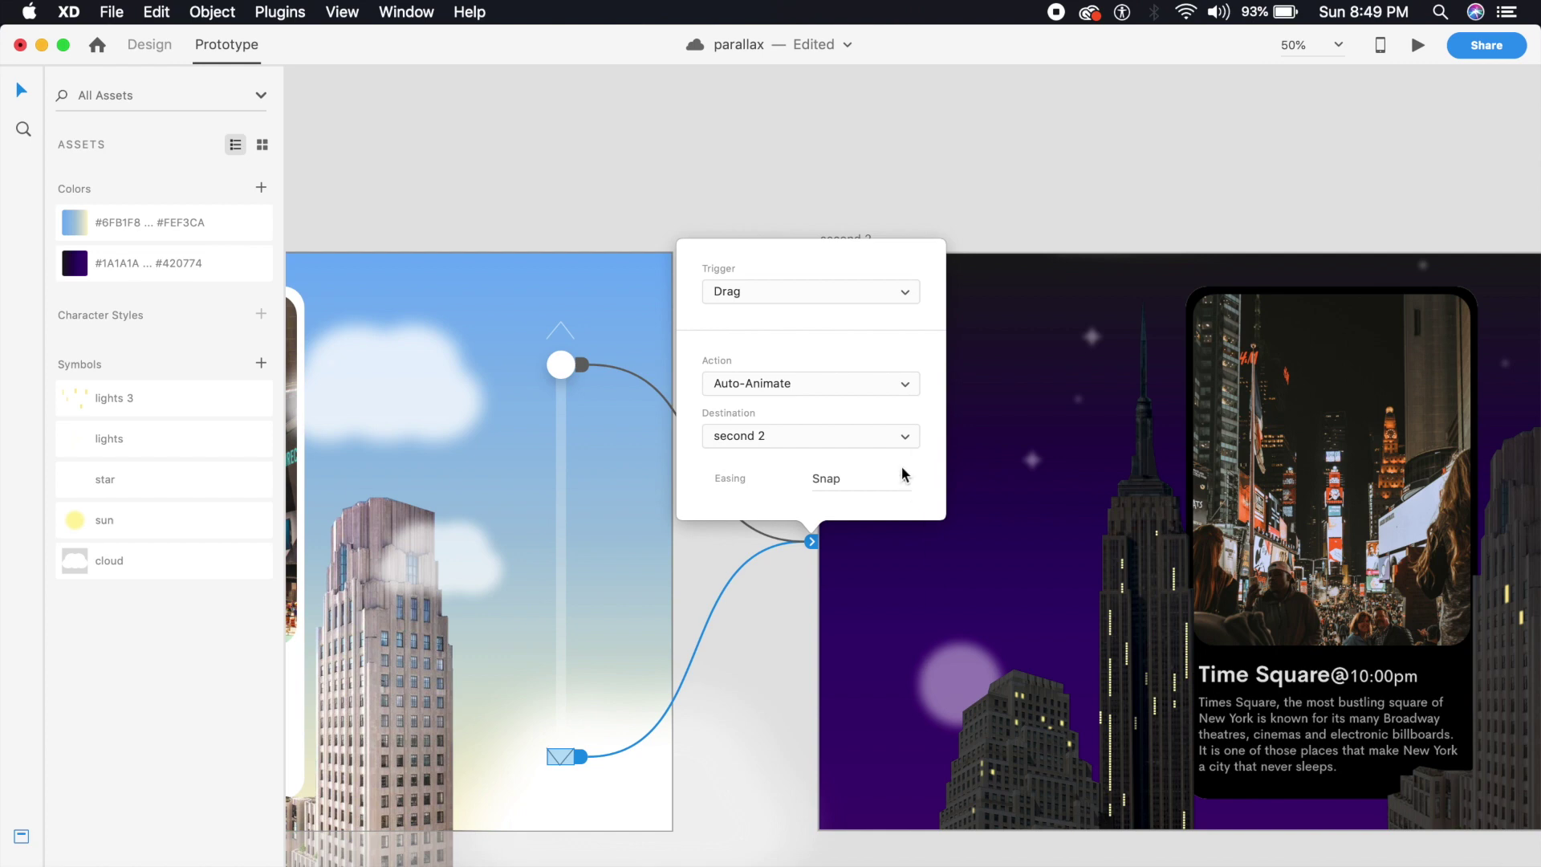
Set the first page's downward-arrow interaction to a Tap trigger with a duration of 4 s
left_click(890, 299)
left_click(883, 269)
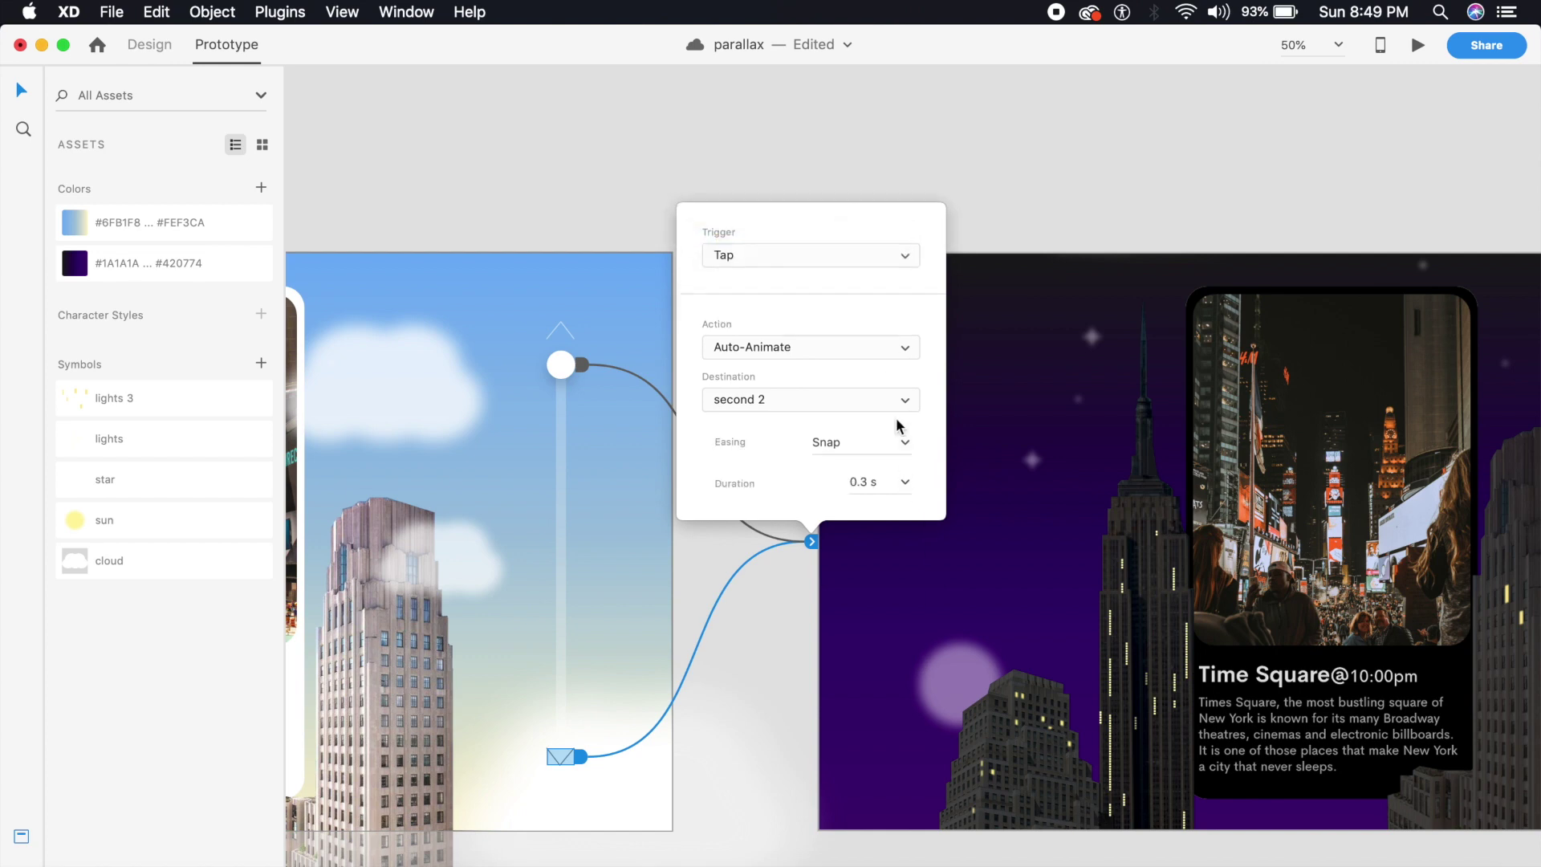
type("4")
key("Return")
left_click(636, 176)
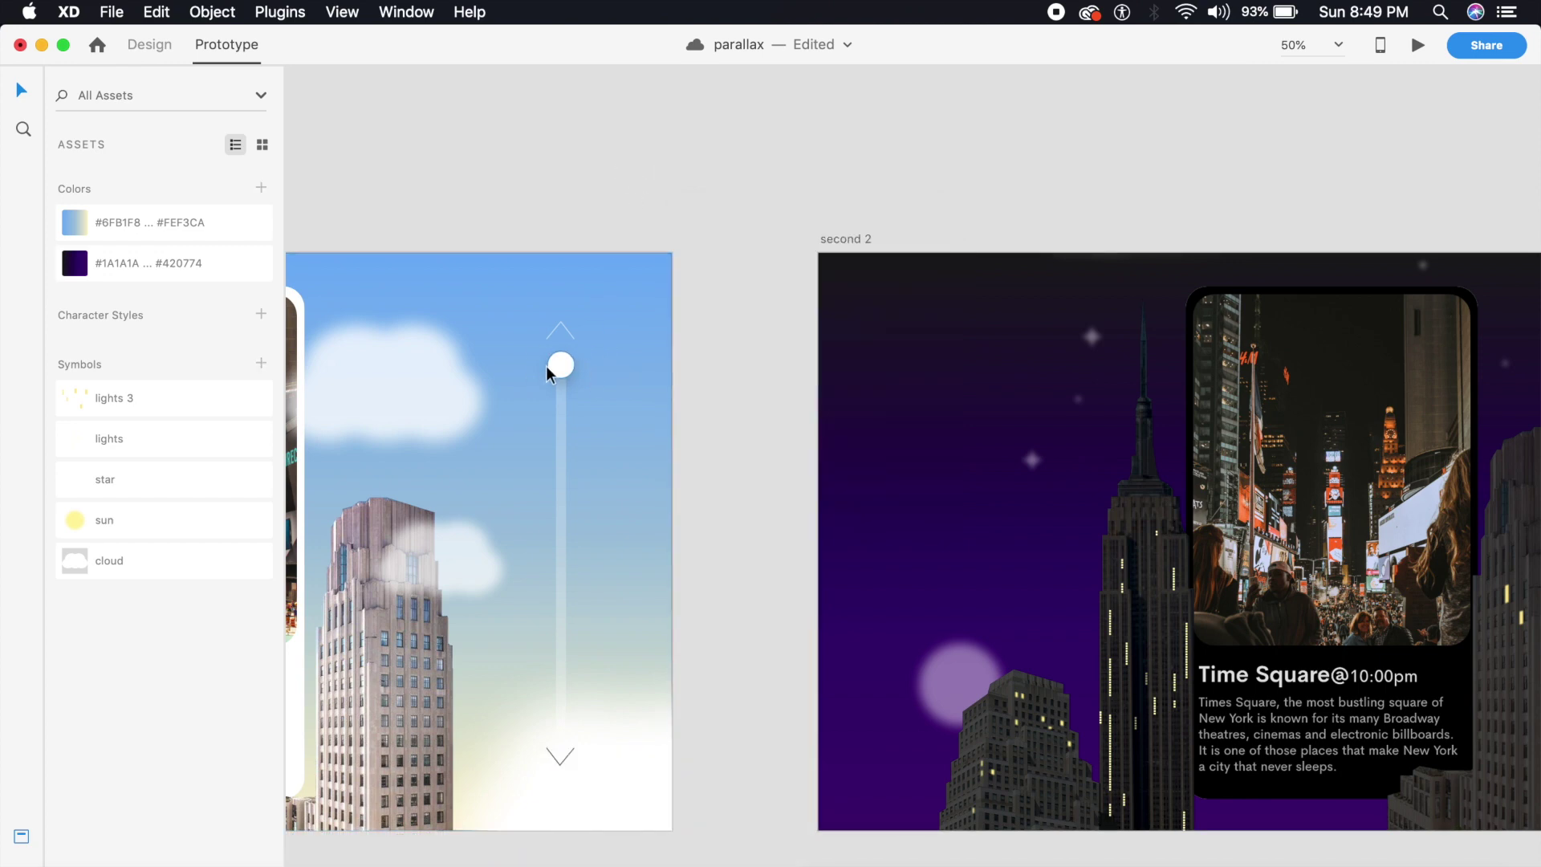
Connect the upward arrow above the night artboard's slider back to the first page
left_click(561, 364)
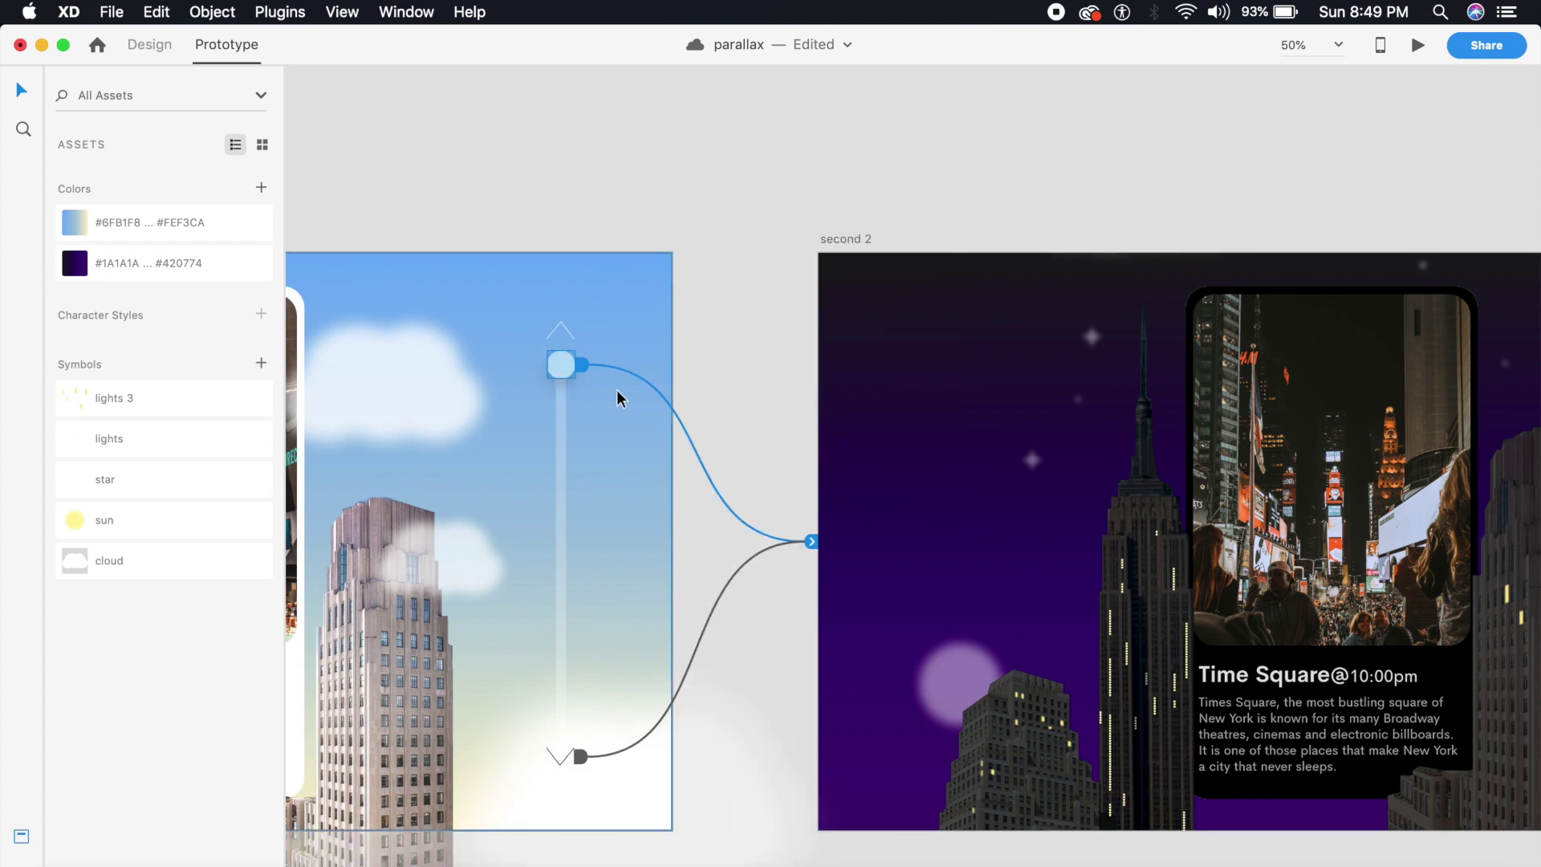
left_click(566, 332)
left_click_drag(870, 411, 760, 447)
left_click_drag(1344, 362, 792, 320)
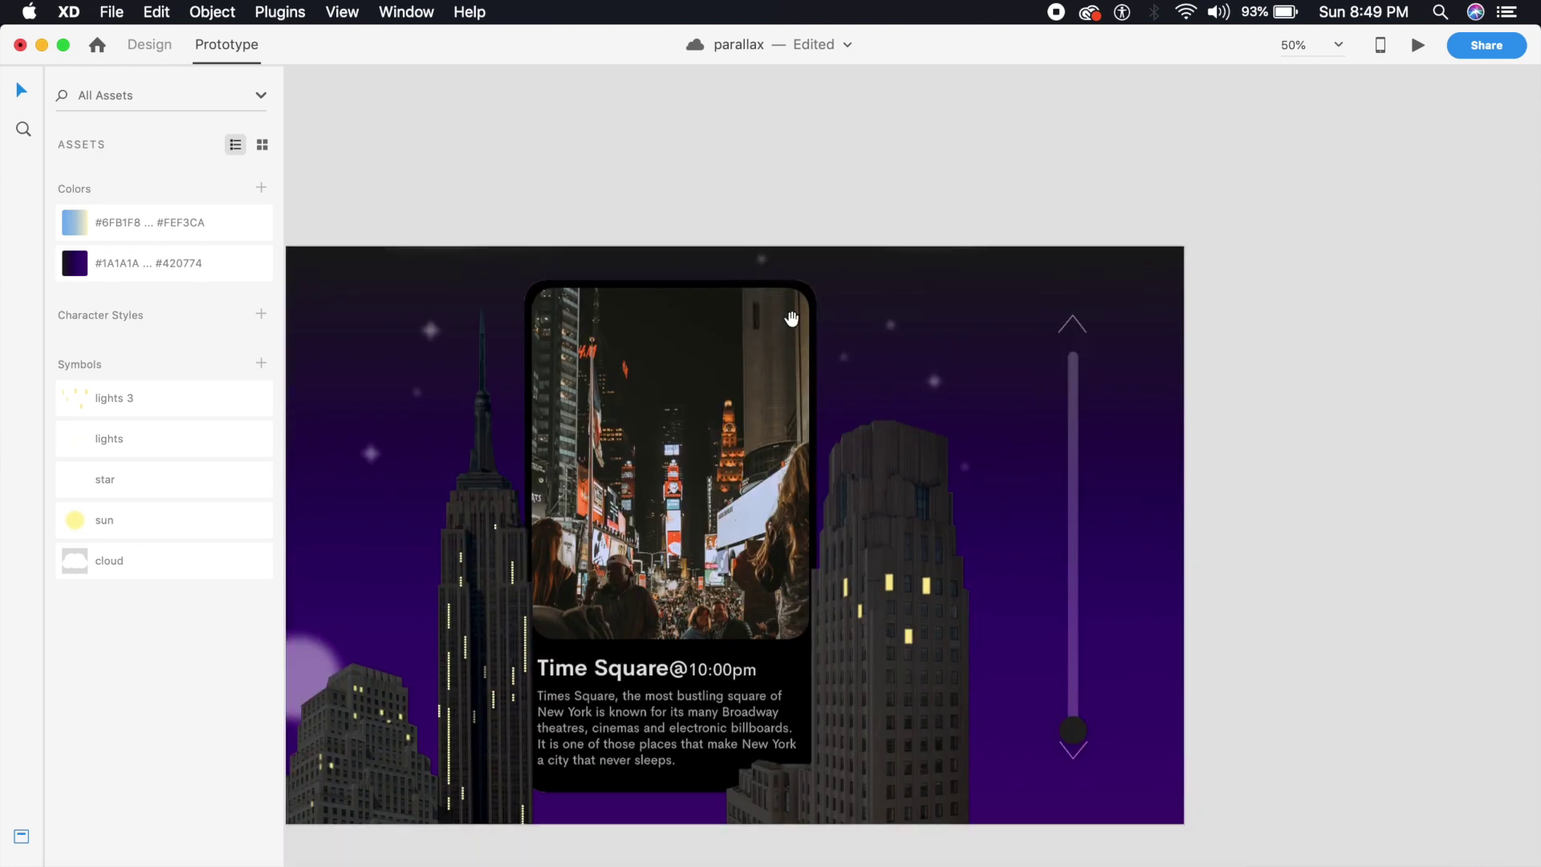
key("super+minus")
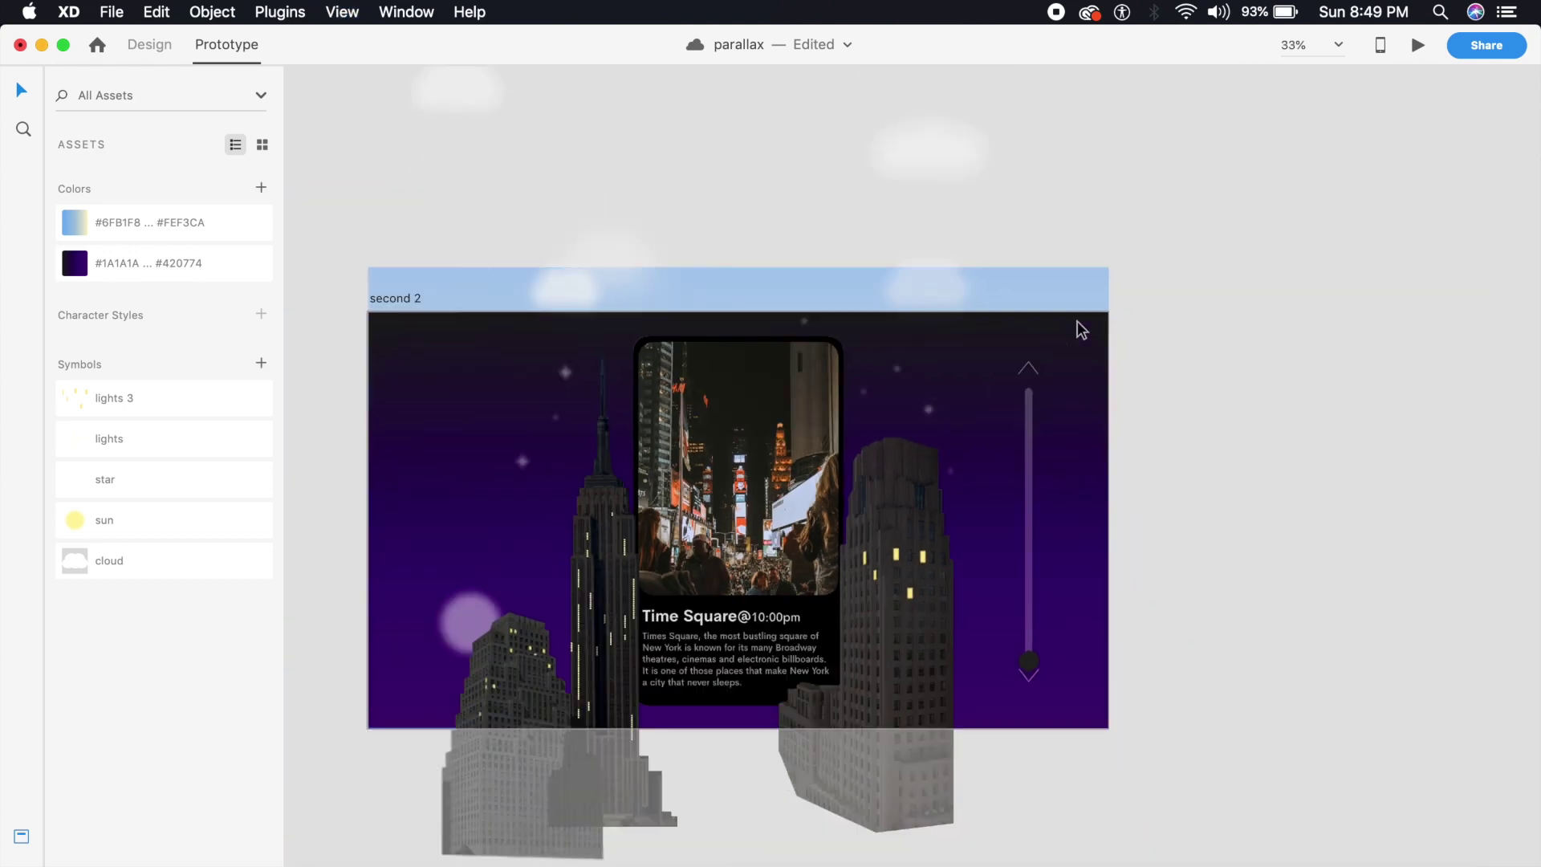
left_click_drag(1034, 377, 314, 450)
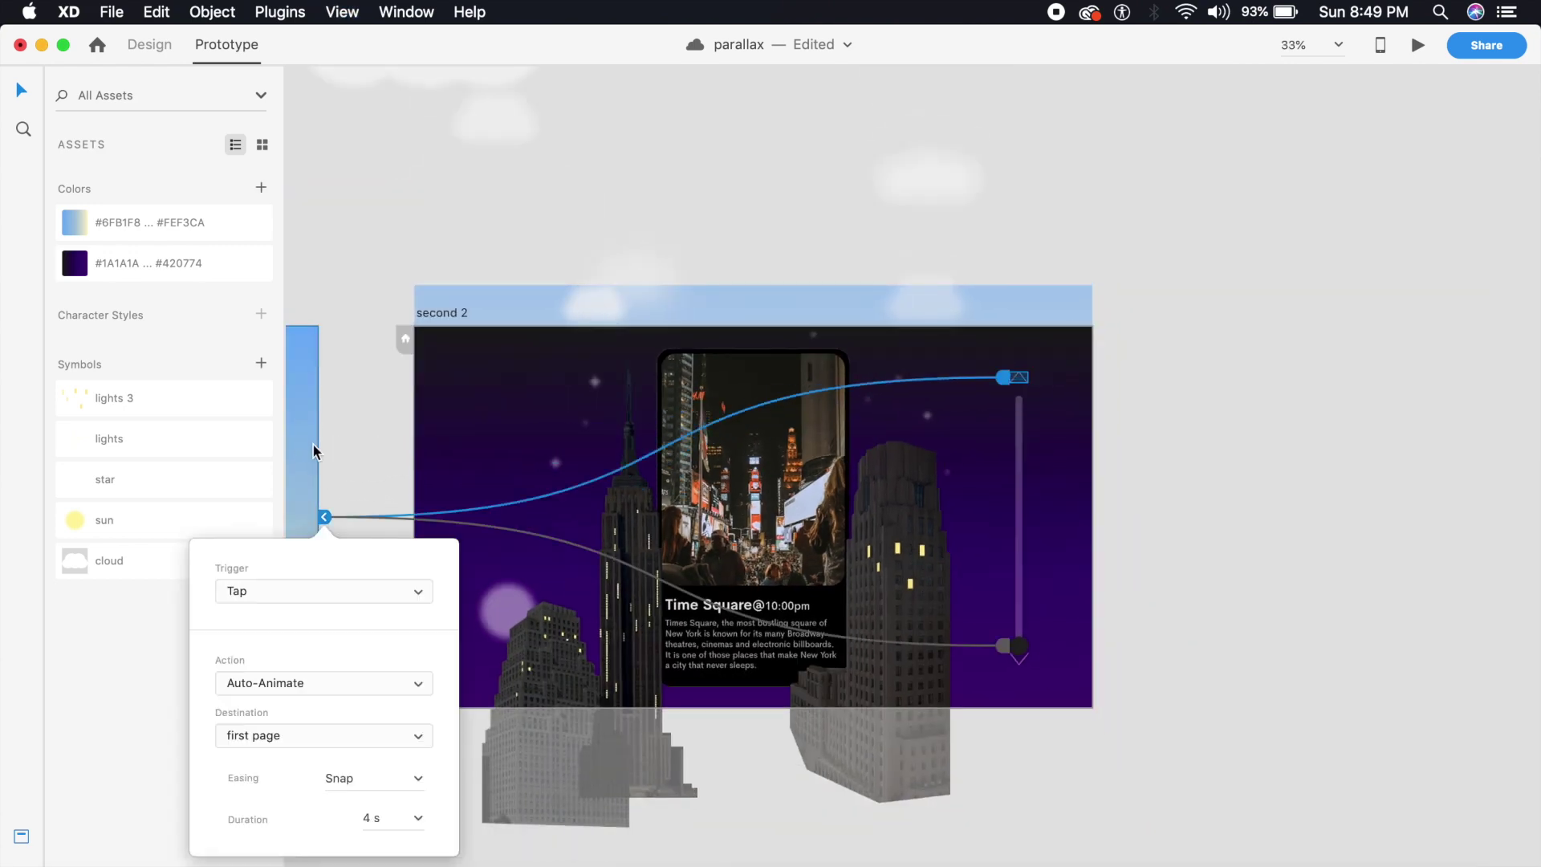
left_click(393, 282)
Preview the prototype and test the day-to-night transition with the slider handle and both arrows
key("super+minus")
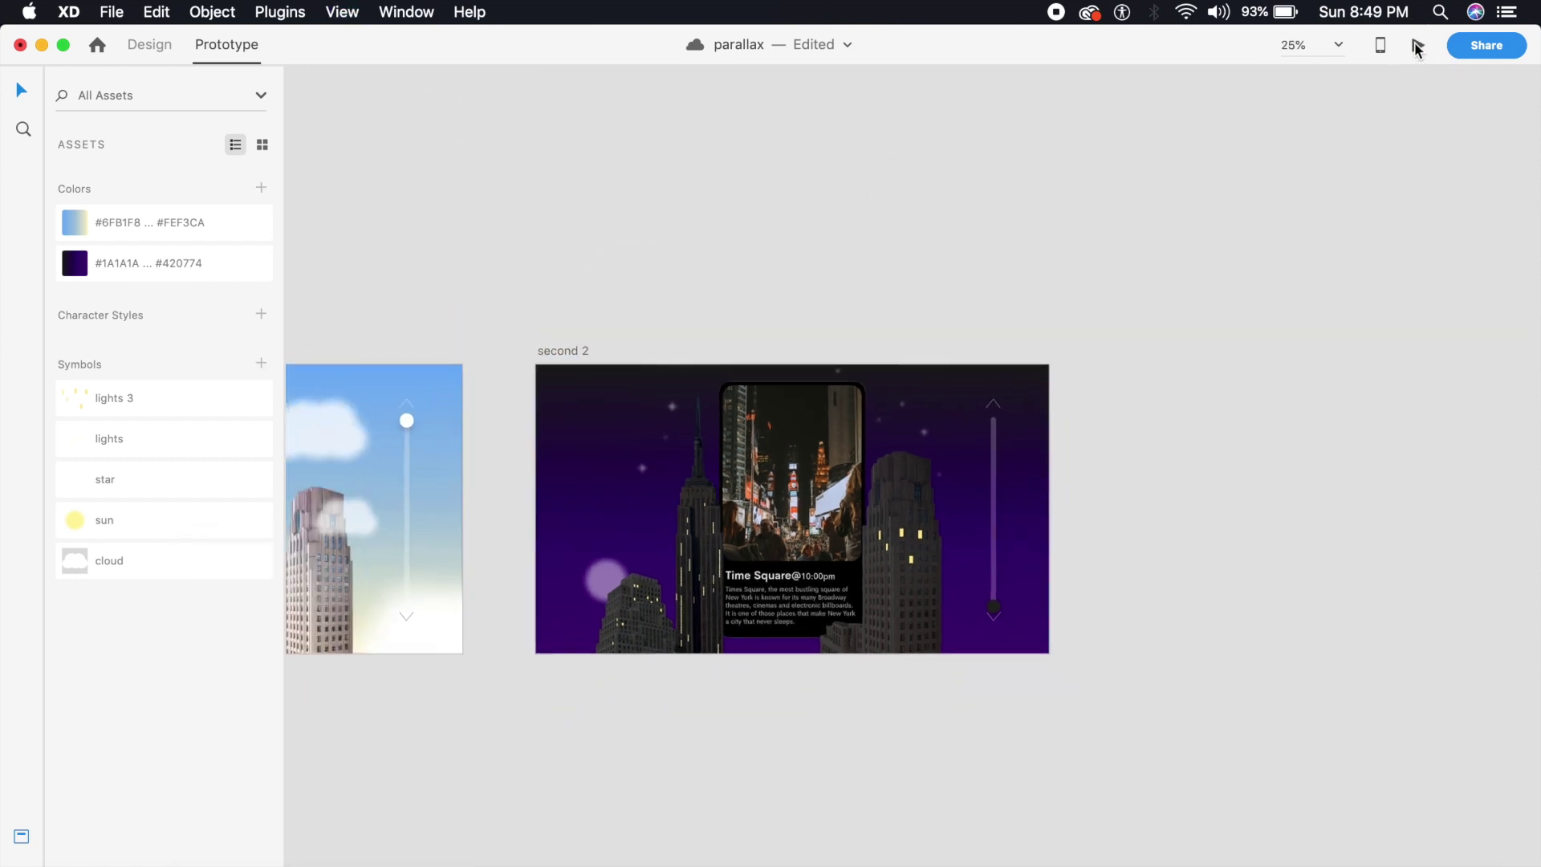
left_click(1418, 46)
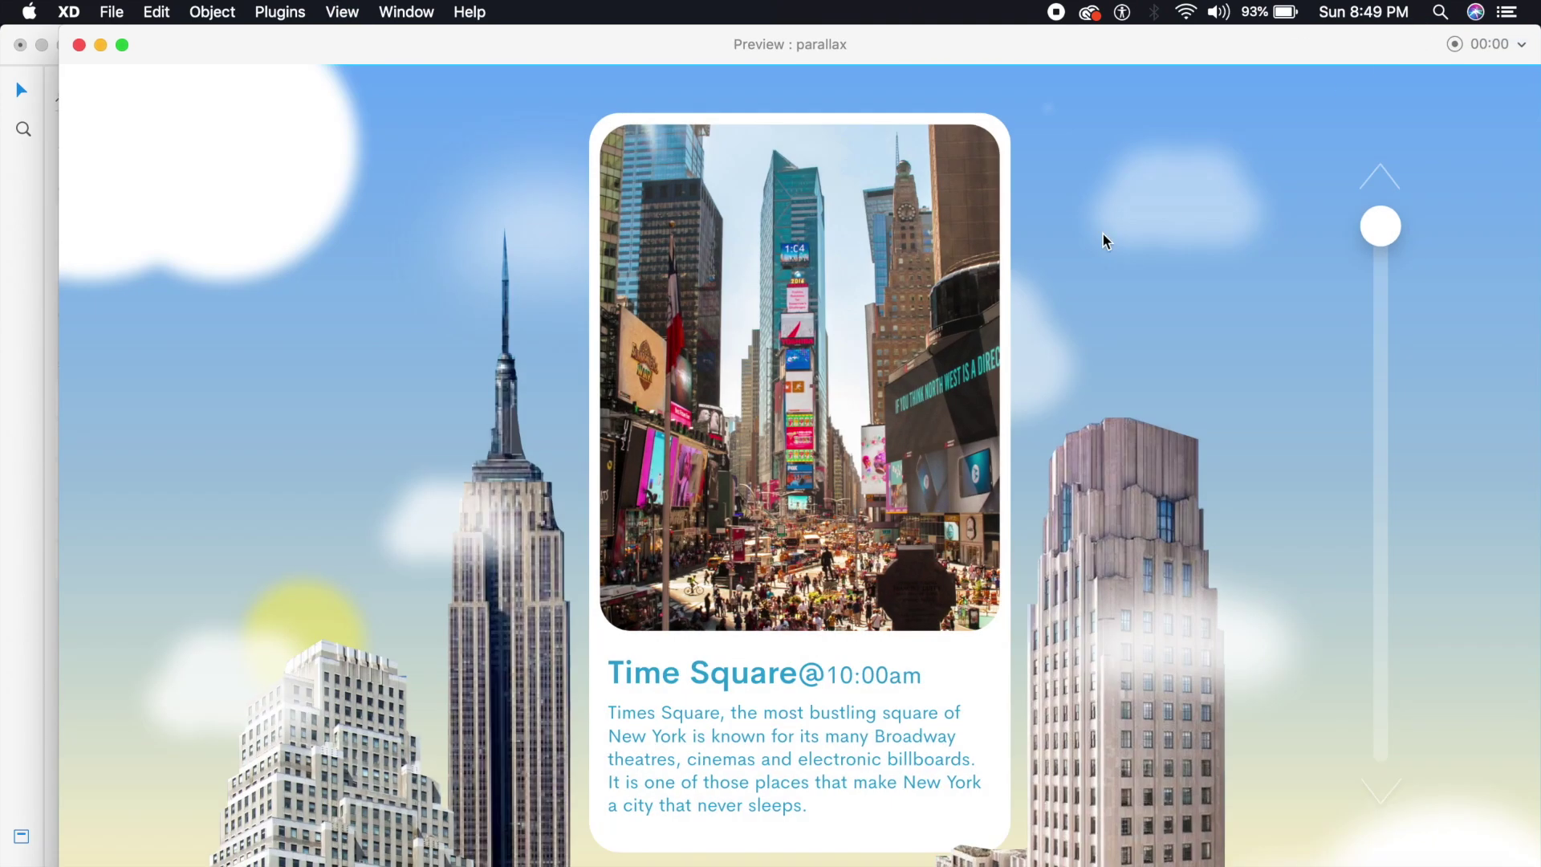
left_click_drag(1393, 231, 1383, 185)
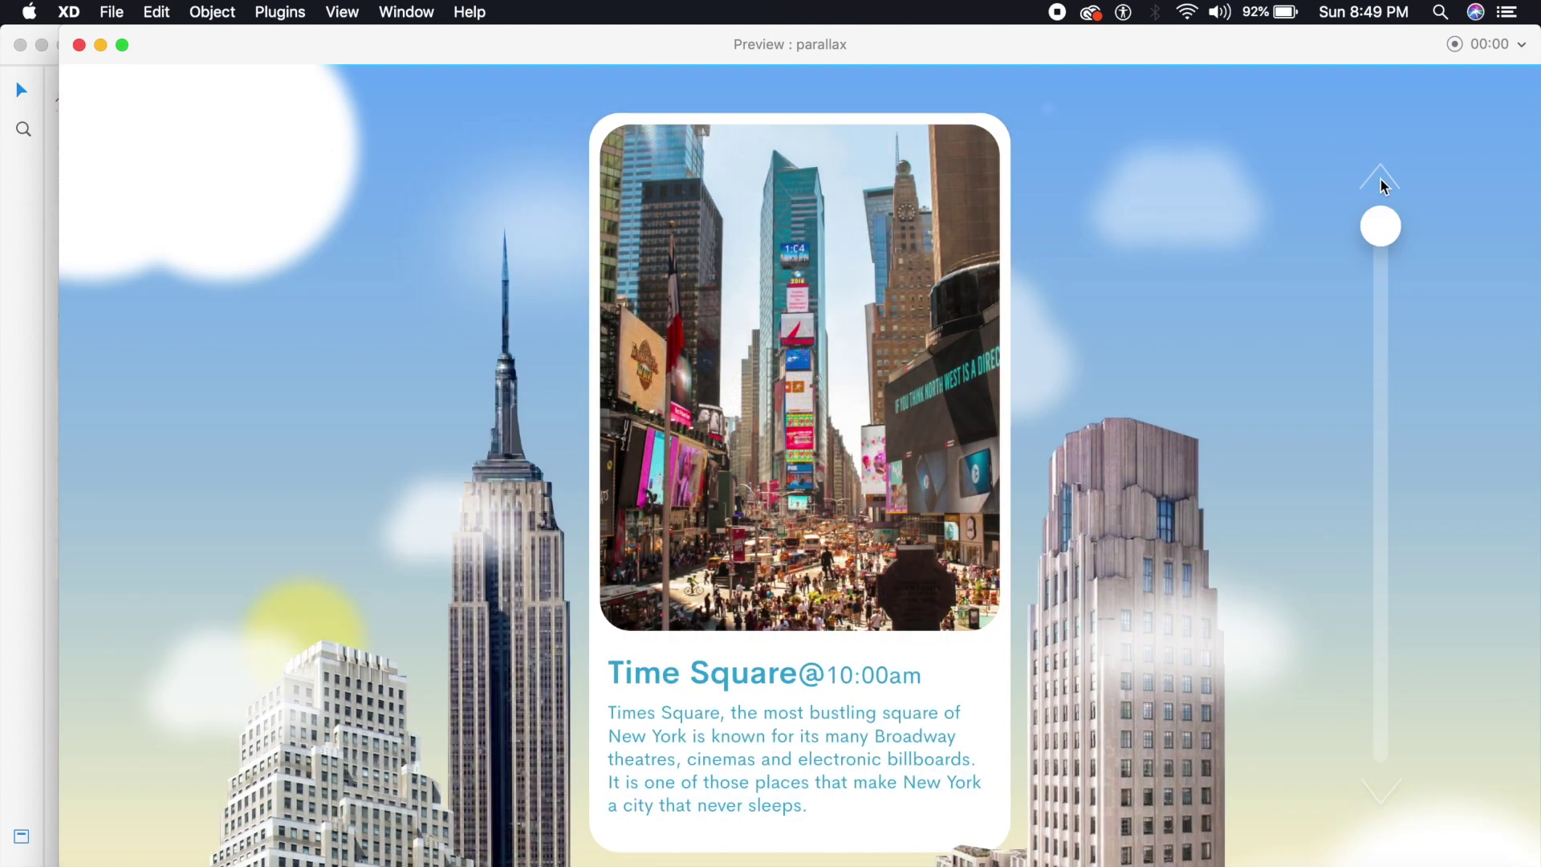
left_click(1400, 794)
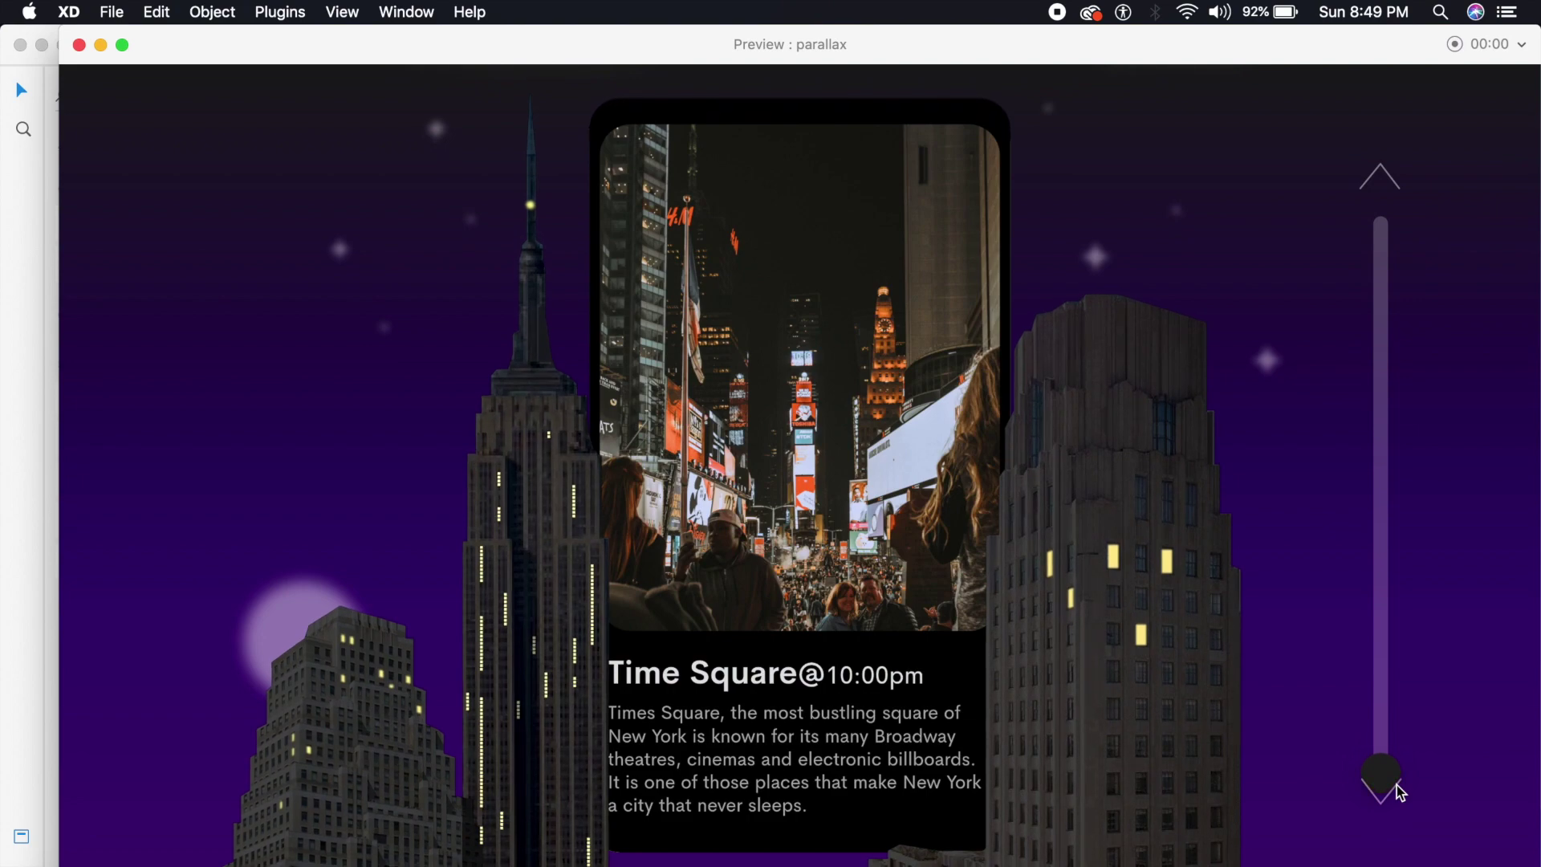
left_click(1397, 183)
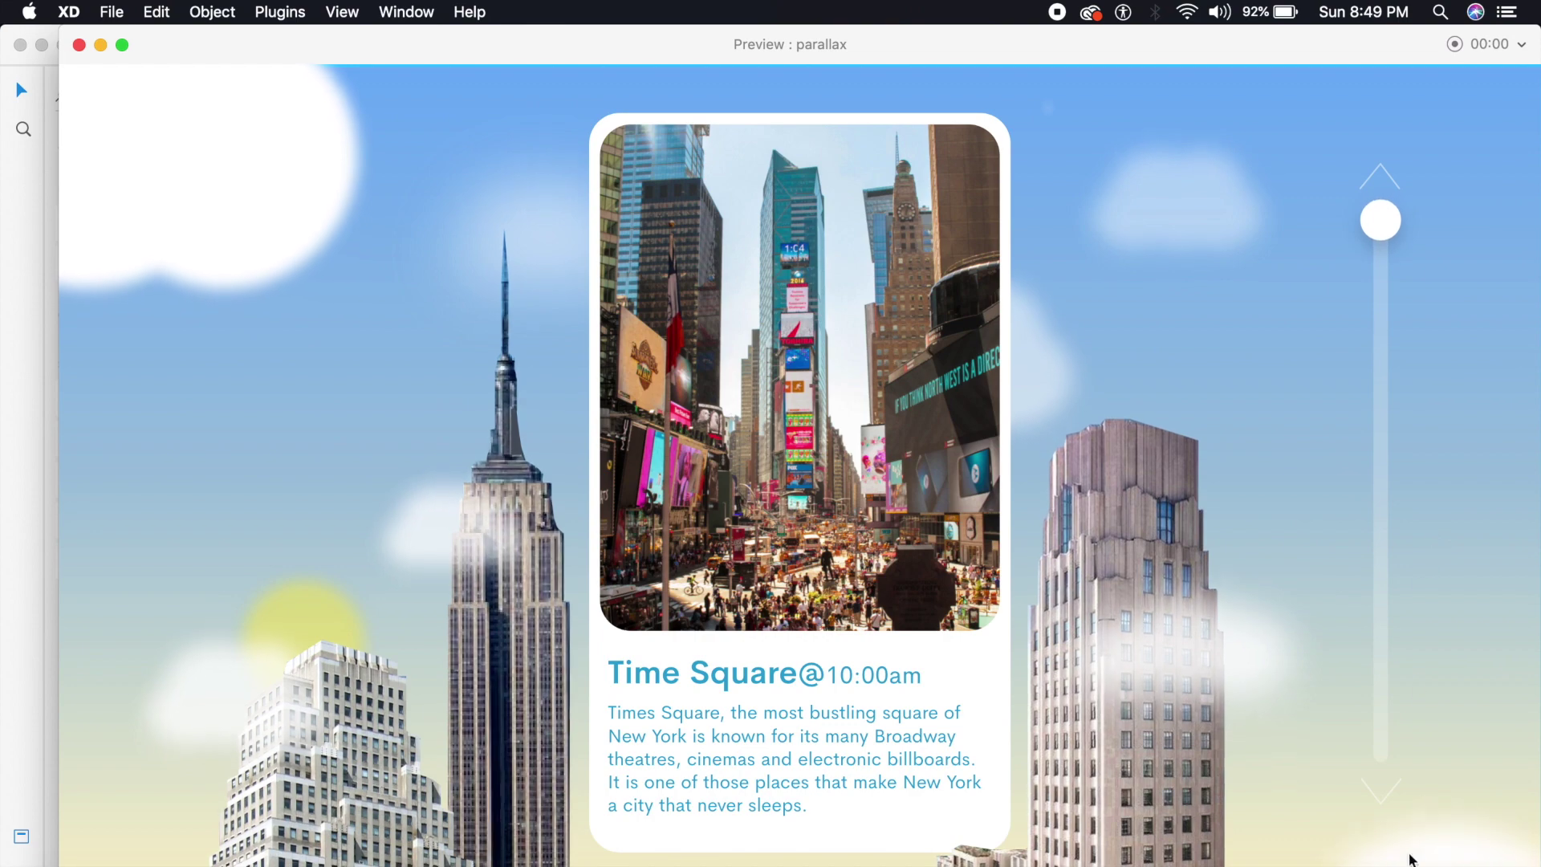
left_click(1381, 797)
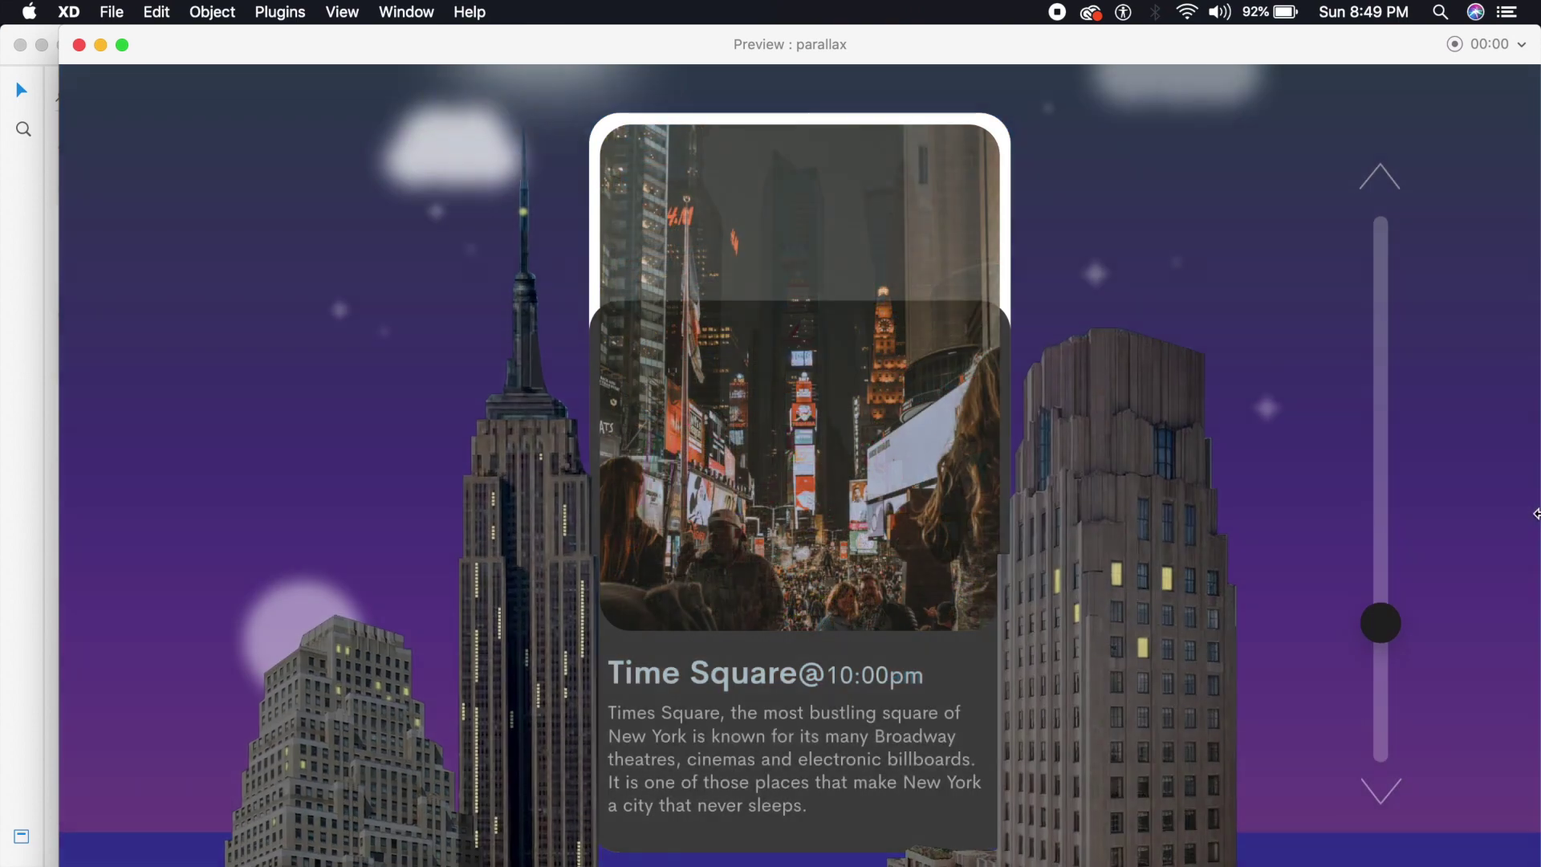